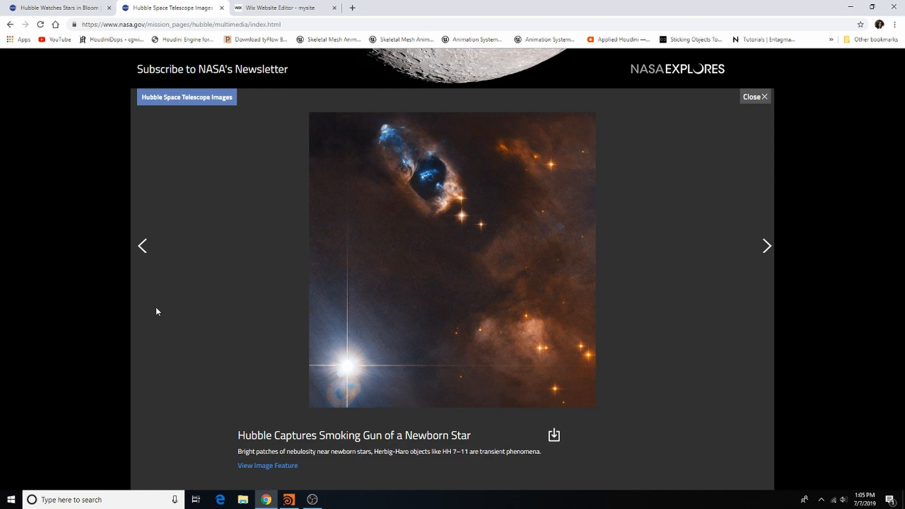
Review the nebula reading resources and nebula categories on the Nebulae Creation in Houdini page in the Wix editor.
click(320, 5)
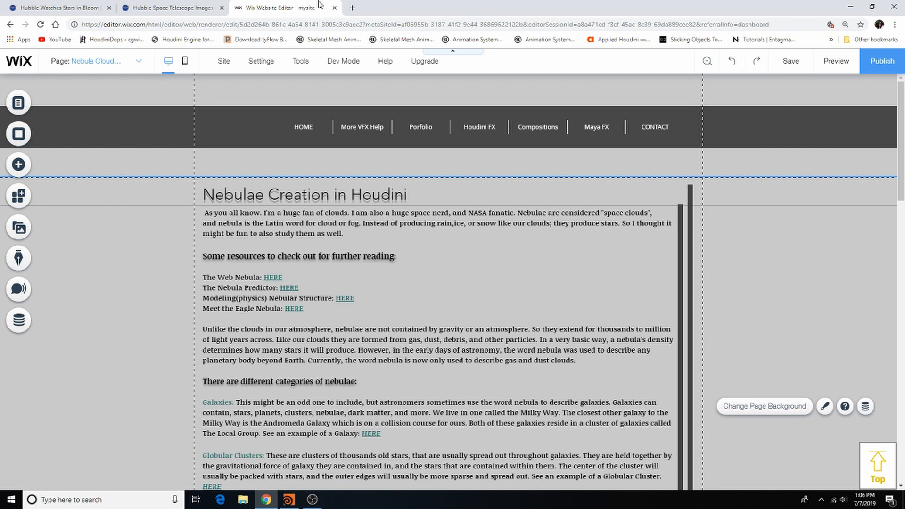
scroll(512, 337, down, 4)
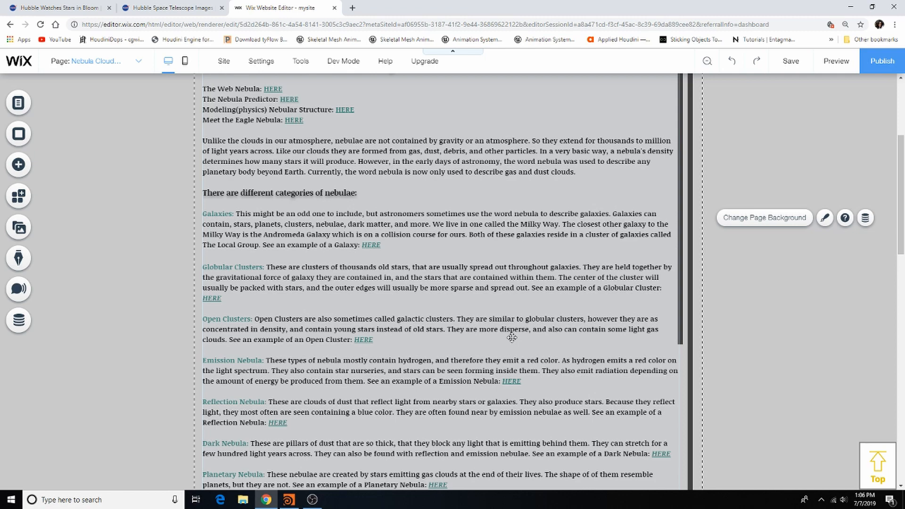
scroll(512, 337, down, 2)
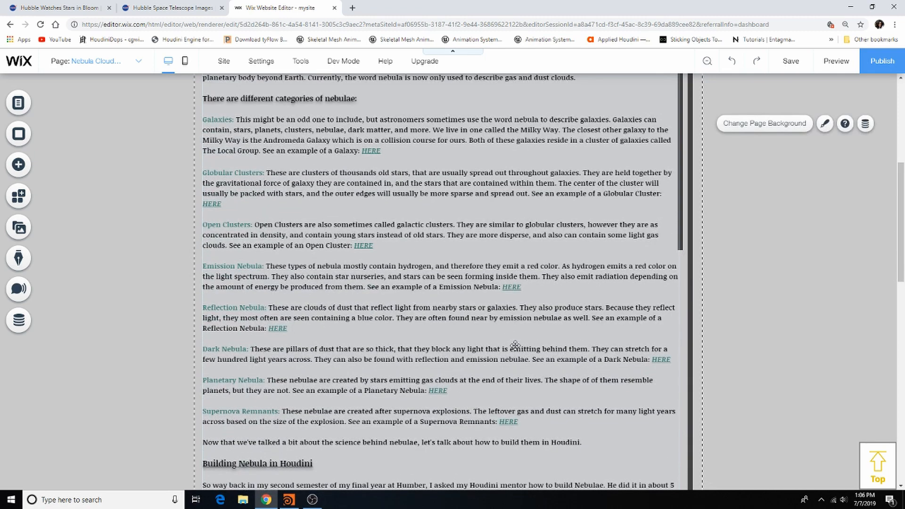
Compare NASA's Hubble image of the newborn star with the galaxy image in the Hubble Watches Stars in Bloom article.
click(168, 8)
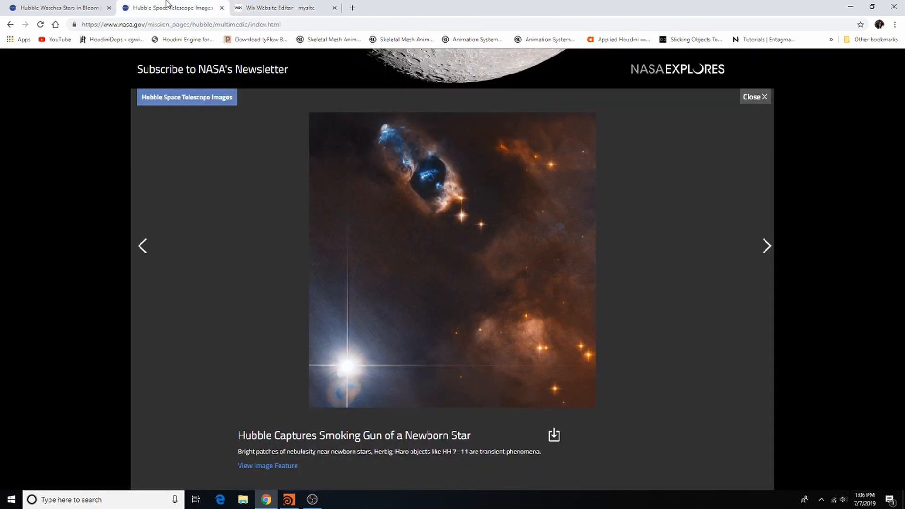
click(20, 3)
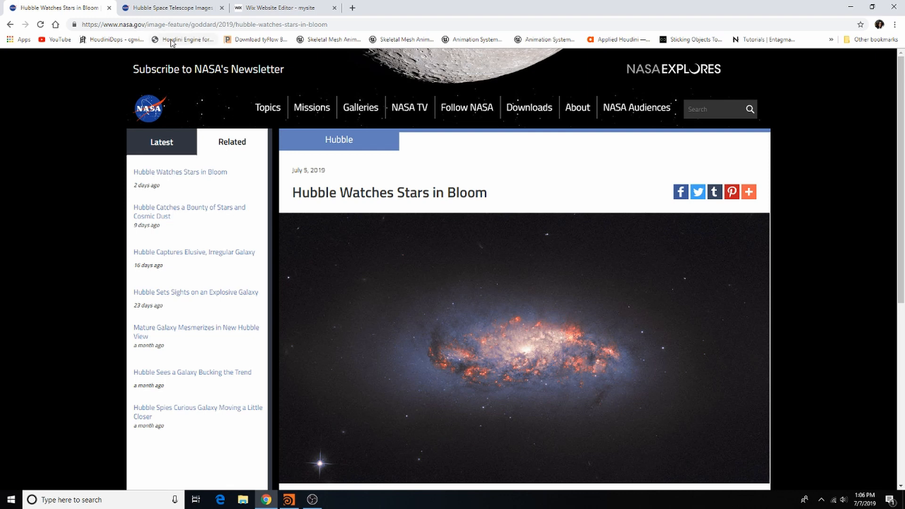
click(172, 3)
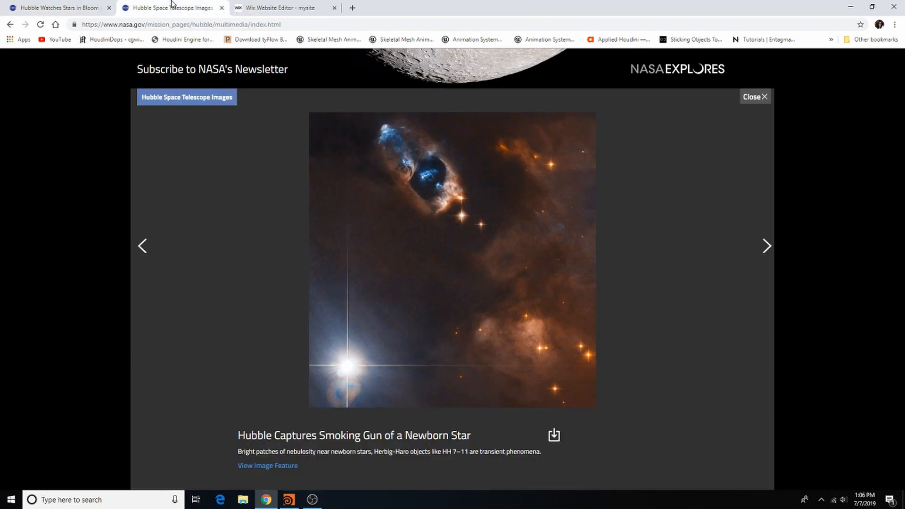
click(18, 5)
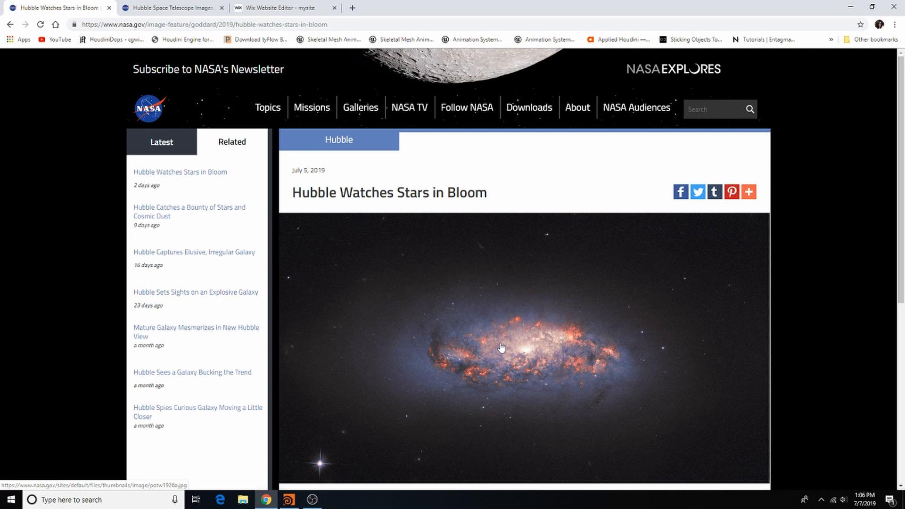
click(136, 8)
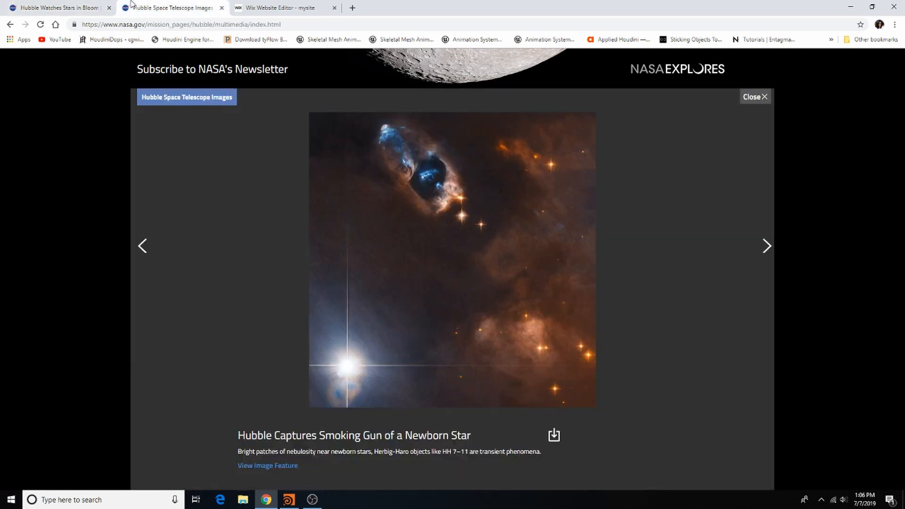
Browse the Hubble Space Telescope image gallery and view the Southern Crab Nebula image.
click(755, 97)
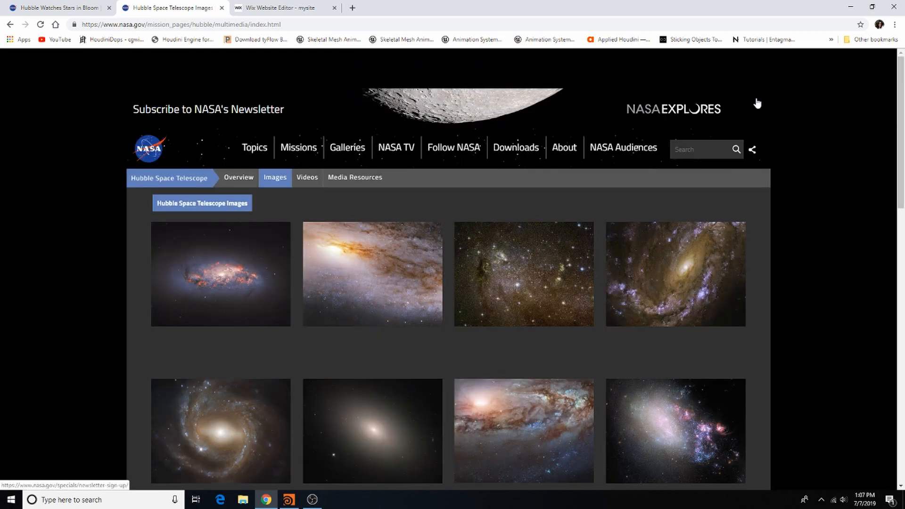
scroll(844, 274, down, 2)
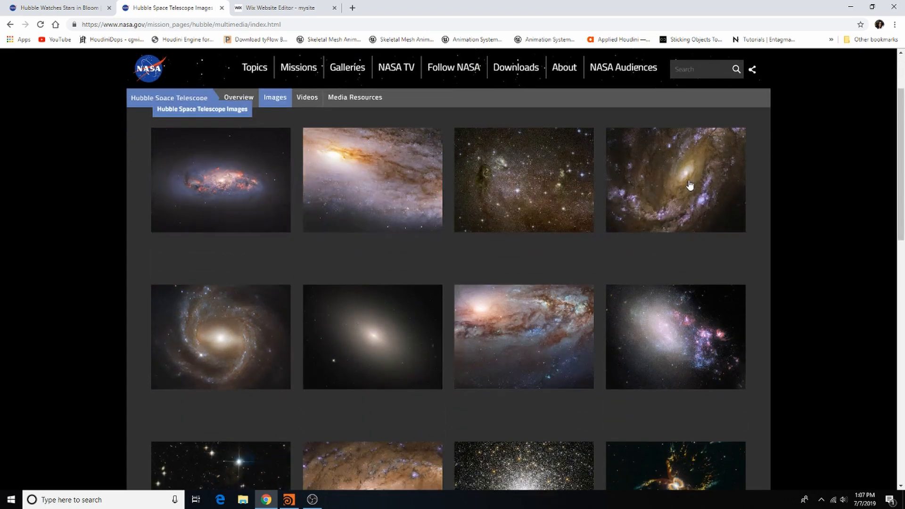
scroll(688, 185, down, 2)
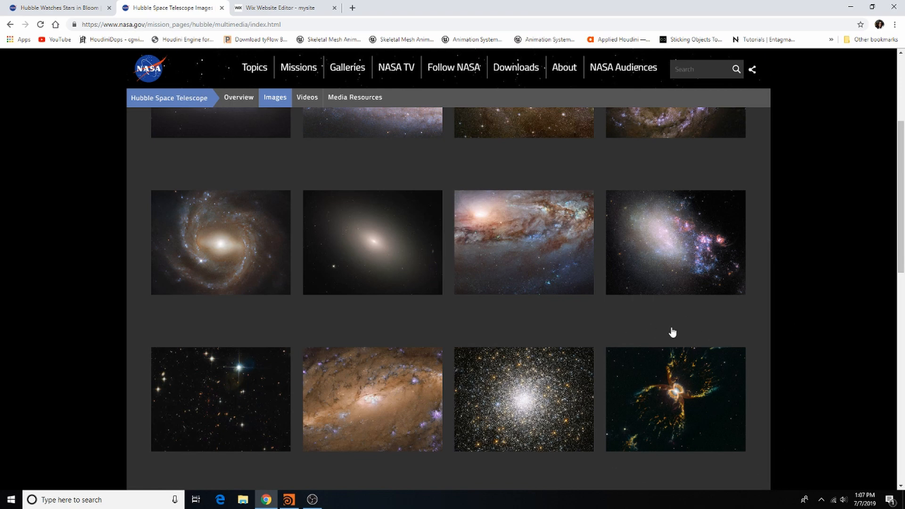
click(680, 395)
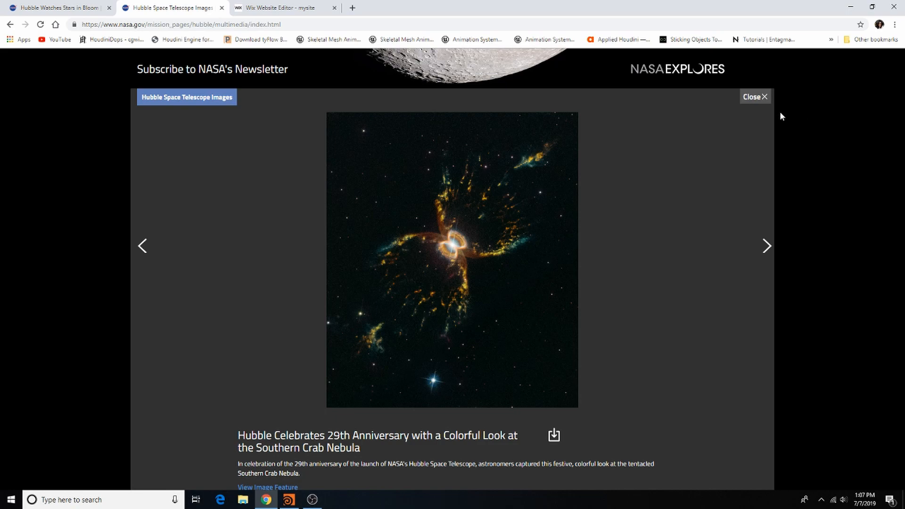
click(764, 100)
Look through the rest of the Hubble gallery and view the Hubble Sets Sights on an Explosive Galaxy image.
scroll(764, 100, down, 4)
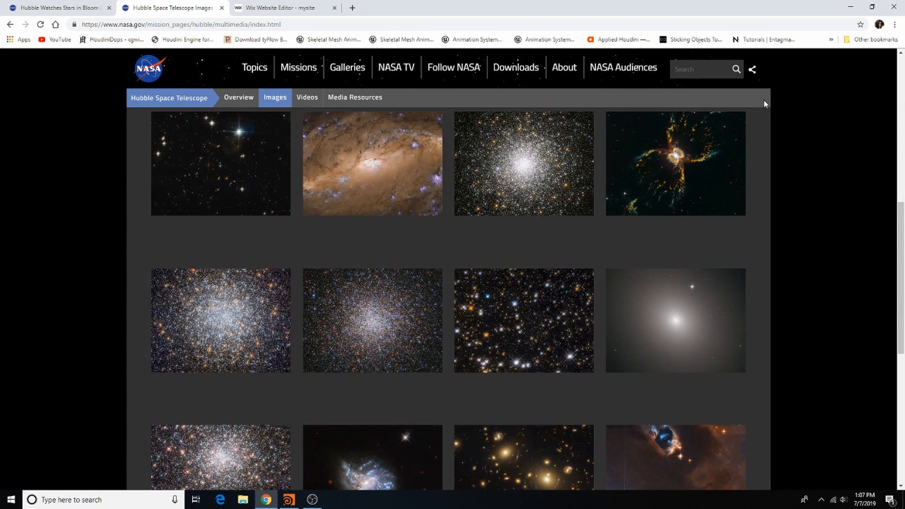
scroll(764, 100, down, 3)
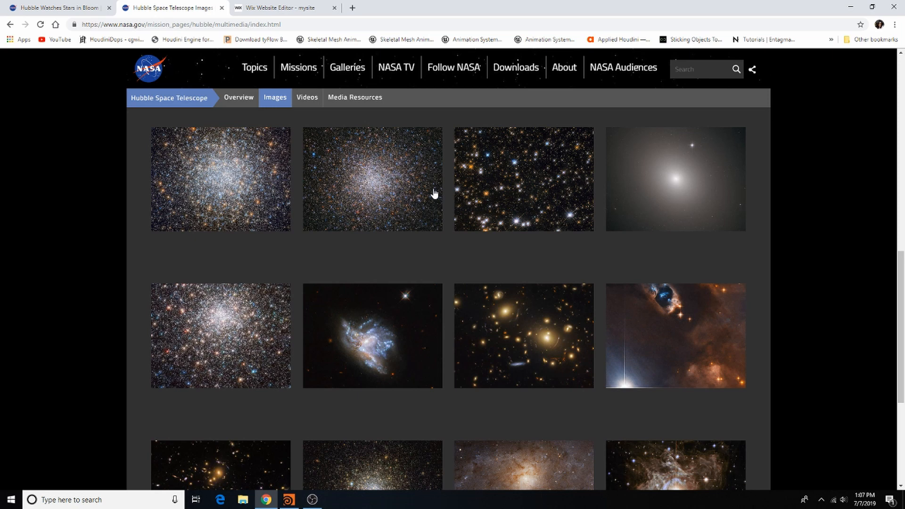
scroll(415, 235, down, 3)
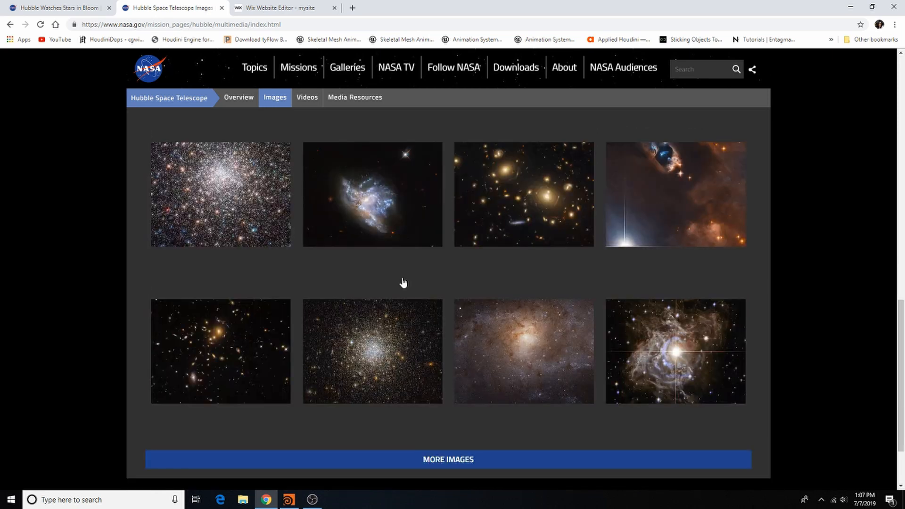
scroll(440, 264, up, 15)
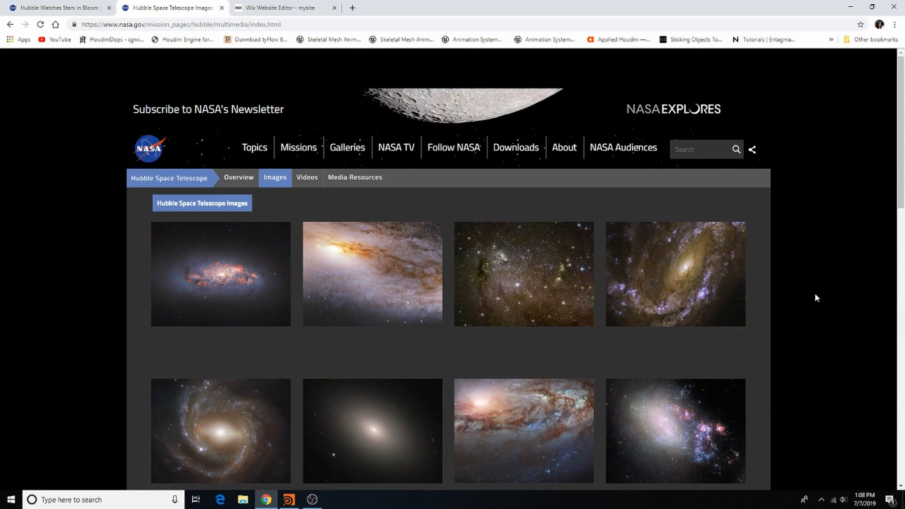
click(711, 297)
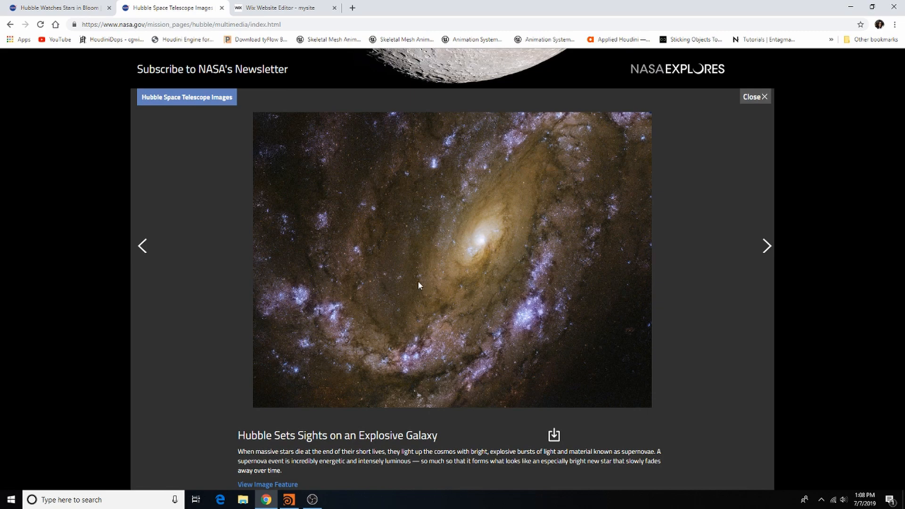
click(756, 97)
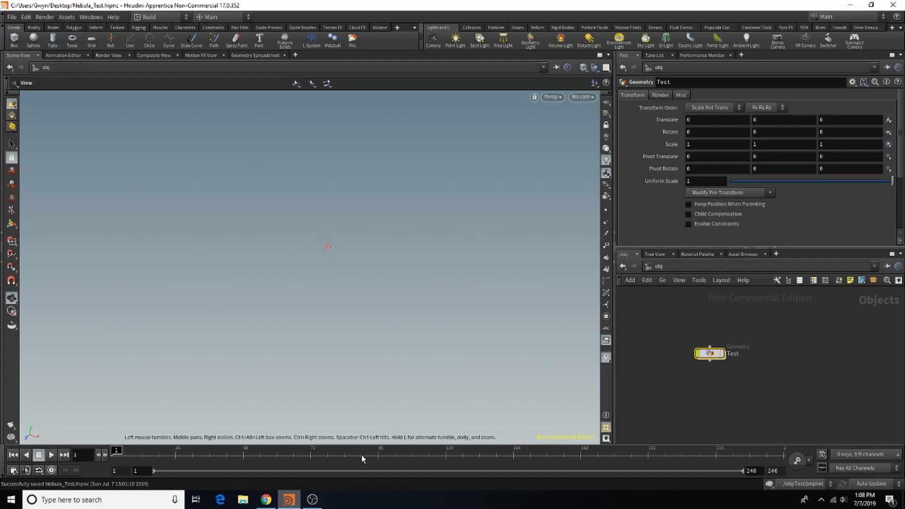
Switch to Houdini, move the Test node aside and add a new Geometry node beside it in the object network.
click(289, 499)
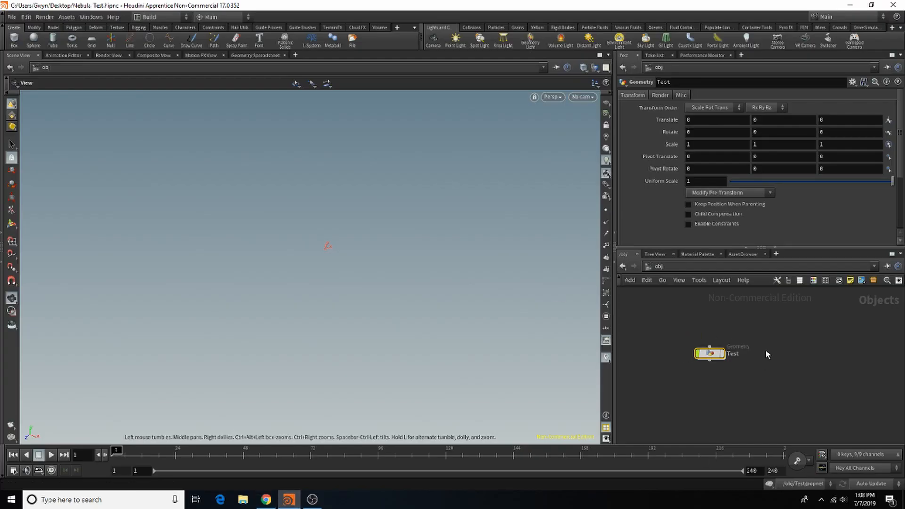
key(Tab)
key(Escape)
drag(711, 354, 677, 322)
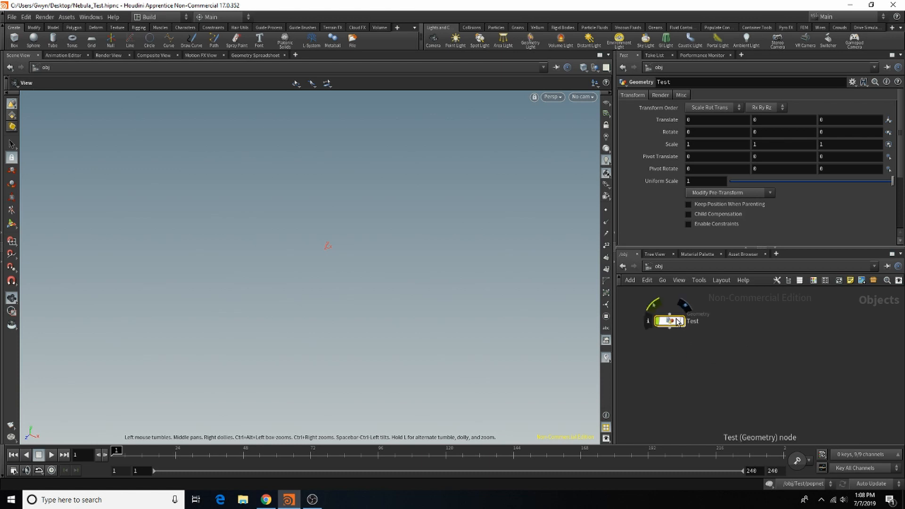
click(786, 332)
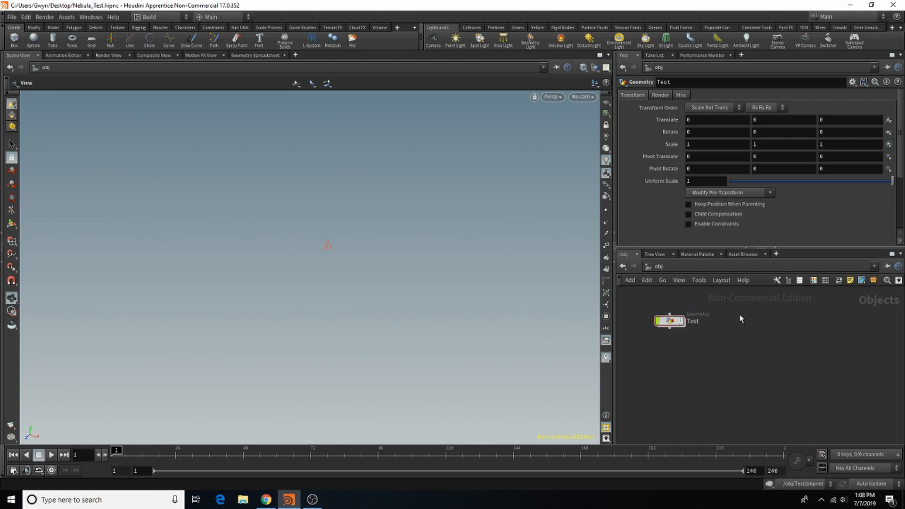
key(Tab)
text(Geo)
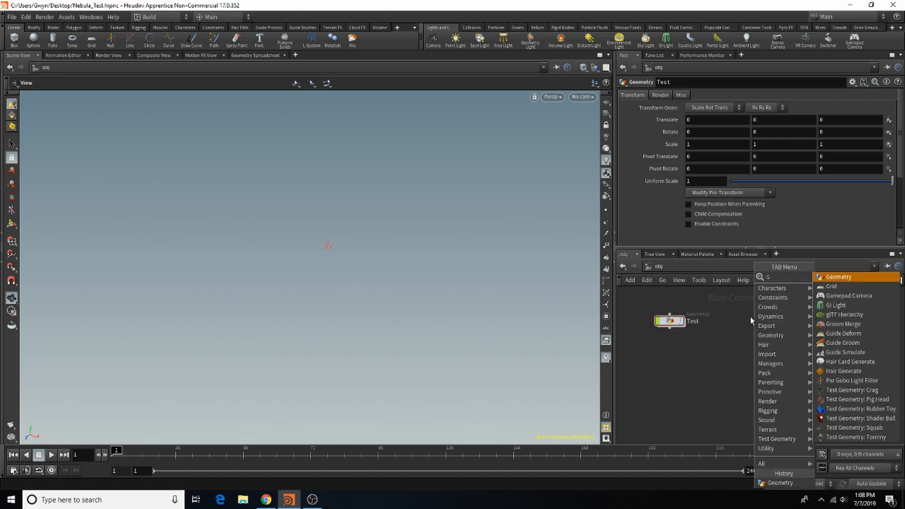
click(838, 276)
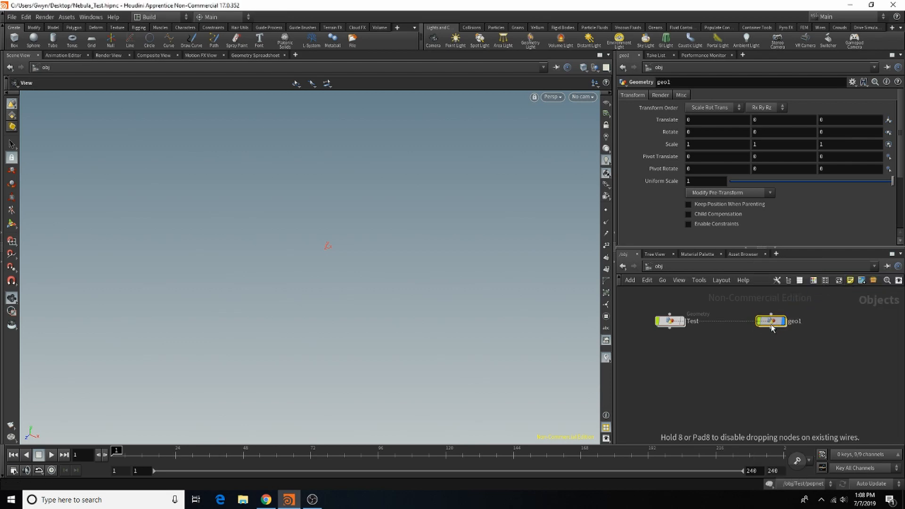
click(772, 323)
Save the scene and rename the new geometry node to Galaxy.
click(12, 17)
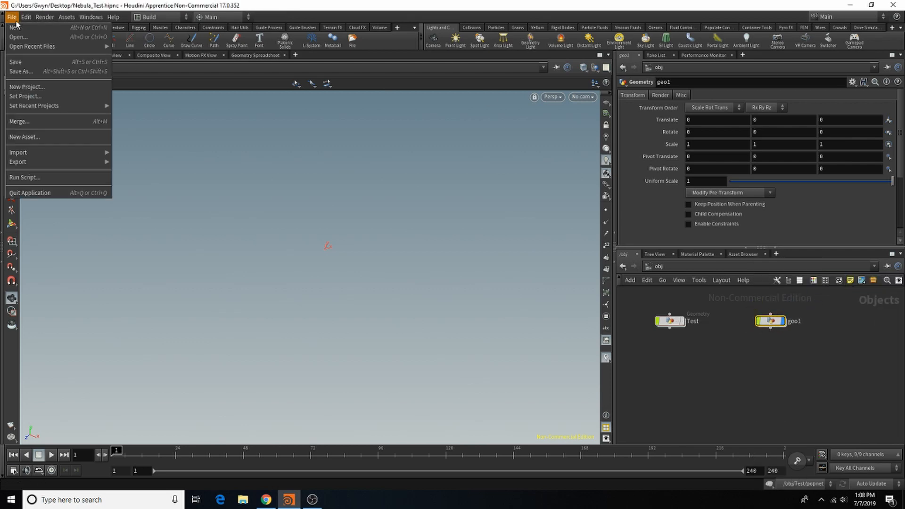
click(23, 64)
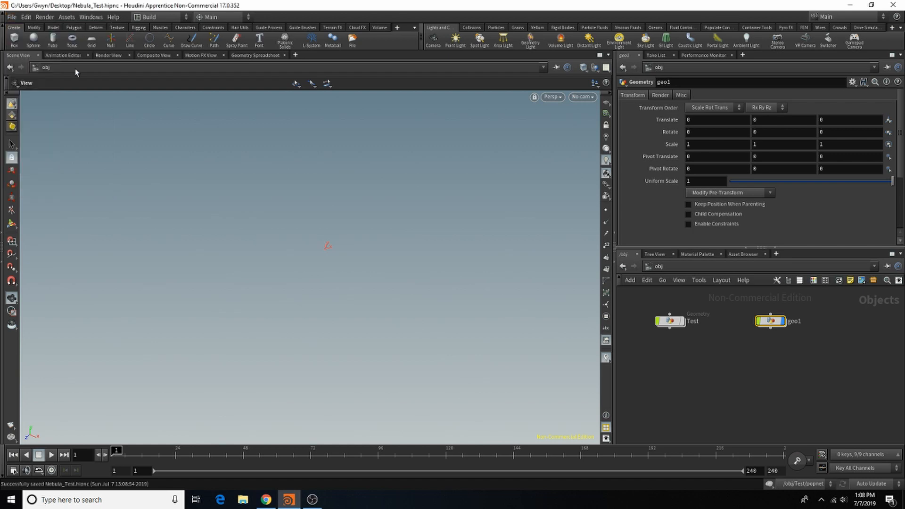
double_click(795, 322)
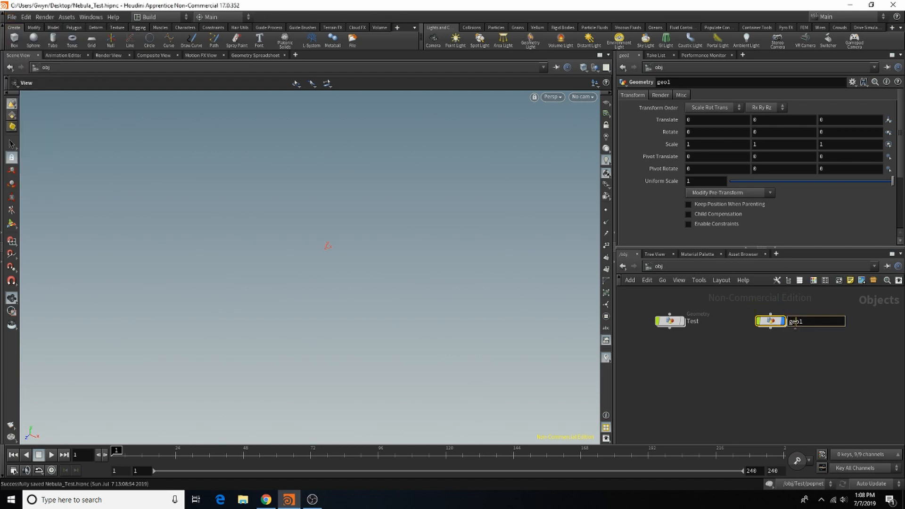
double_click(795, 322)
text(Galaxy)
key(Return)
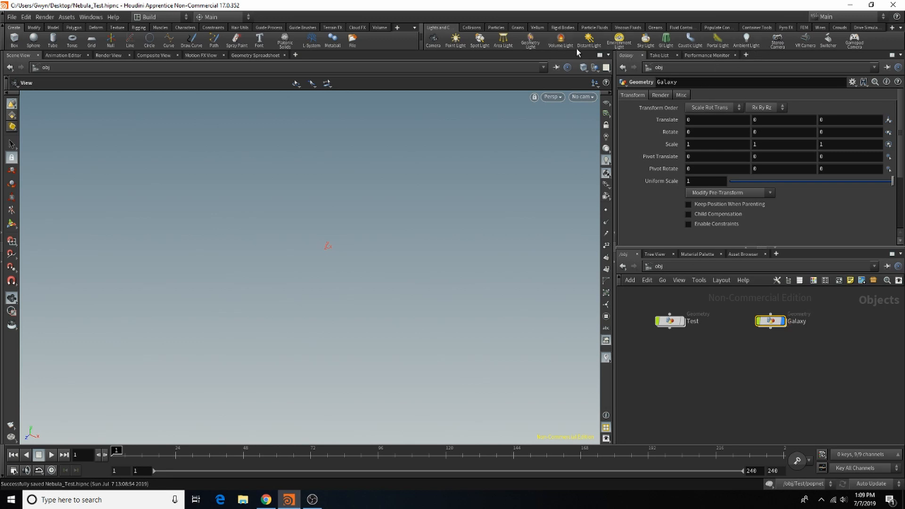
Create a geometry light from the Galaxy object and place its node below the Galaxy node.
click(531, 43)
key(h)
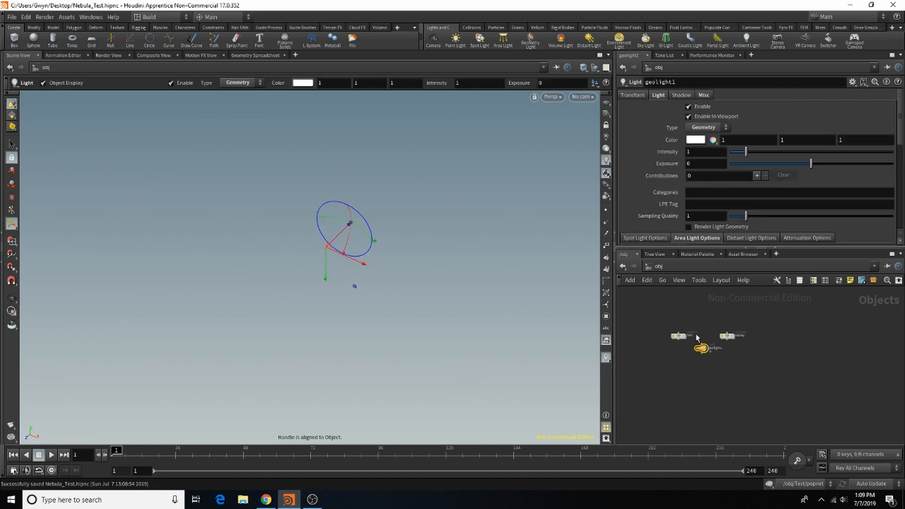
drag(709, 370, 765, 378)
Clear the geometry light's Geometry Object path and deselect the light node.
scroll(728, 141, down, 5)
scroll(729, 140, up, 2)
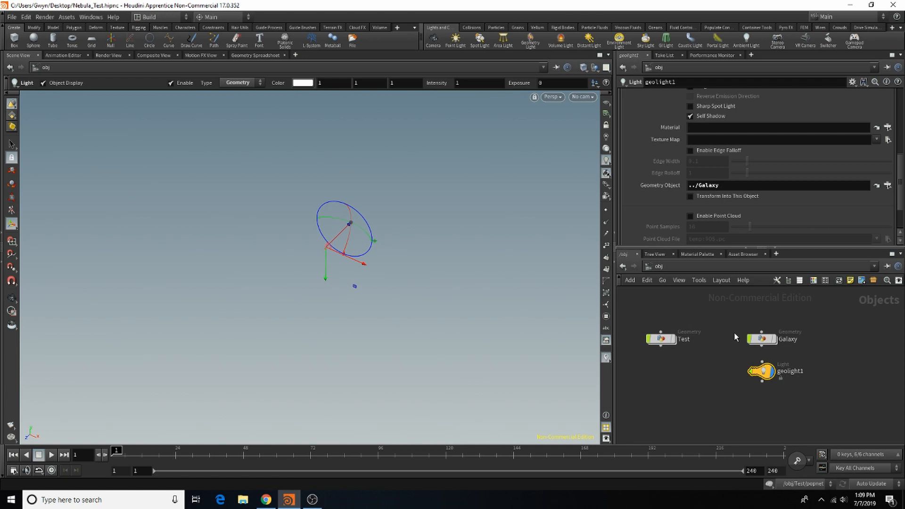
scroll(748, 196, up, 1)
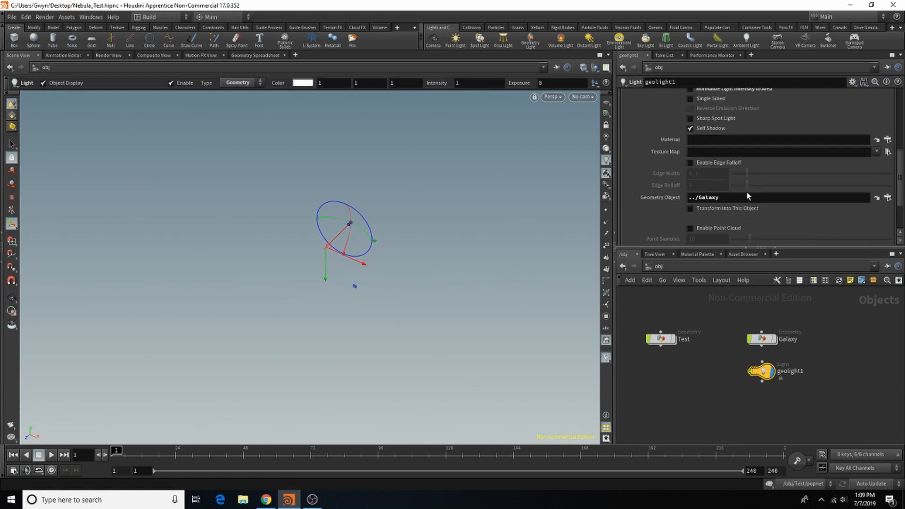
click(727, 195)
drag(727, 195, 690, 198)
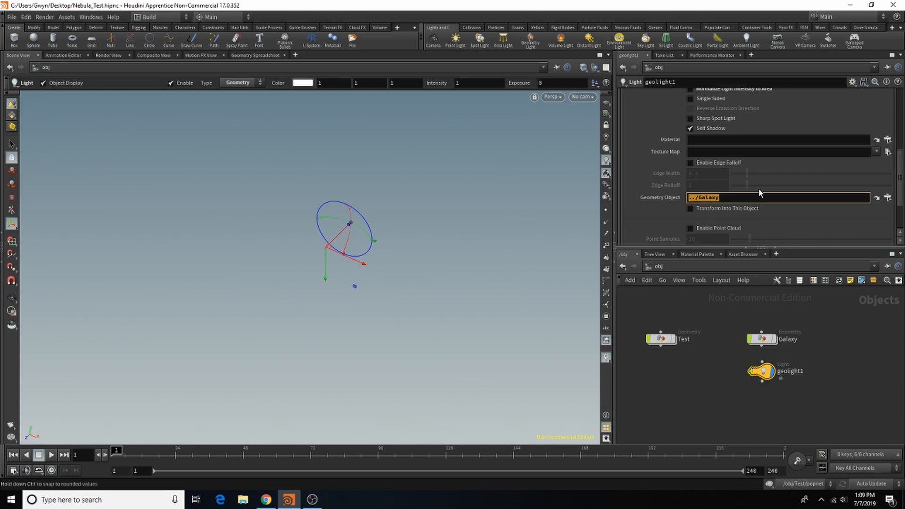
key(BackSpace)
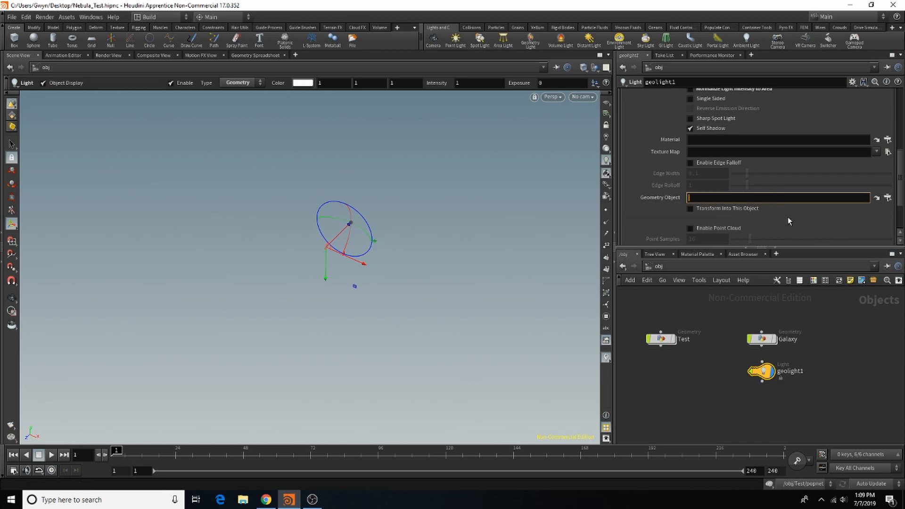
click(870, 330)
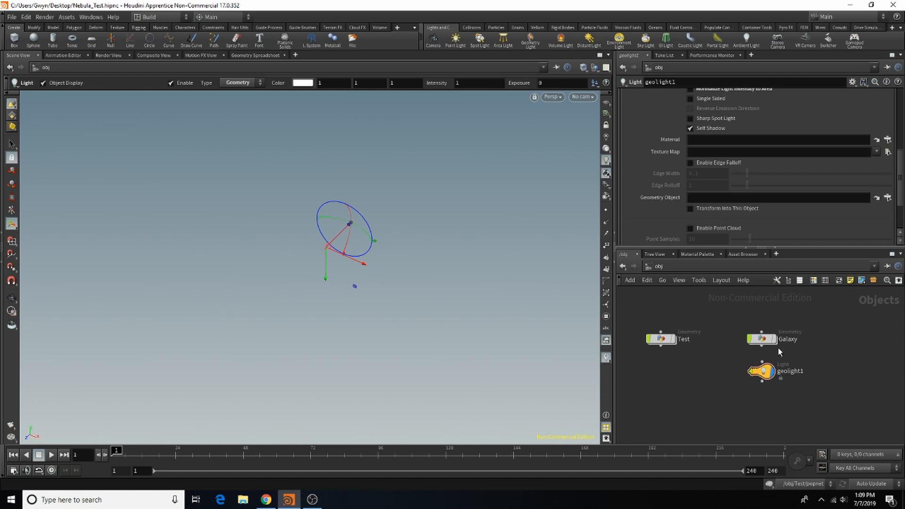
Inside the Galaxy object, add a Sphere node and set its primitive type to Polygon.
mouse_move(773, 372)
double_click(761, 341)
key(Tab)
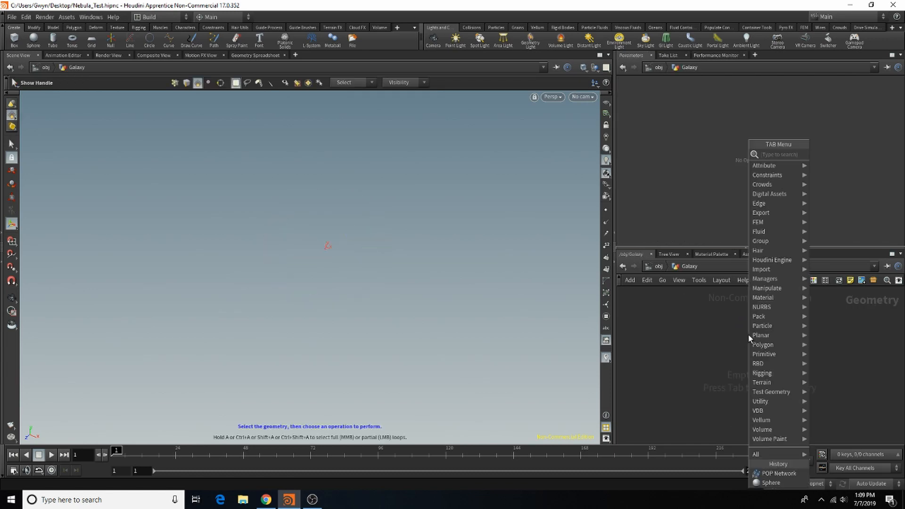
text(Sphere)
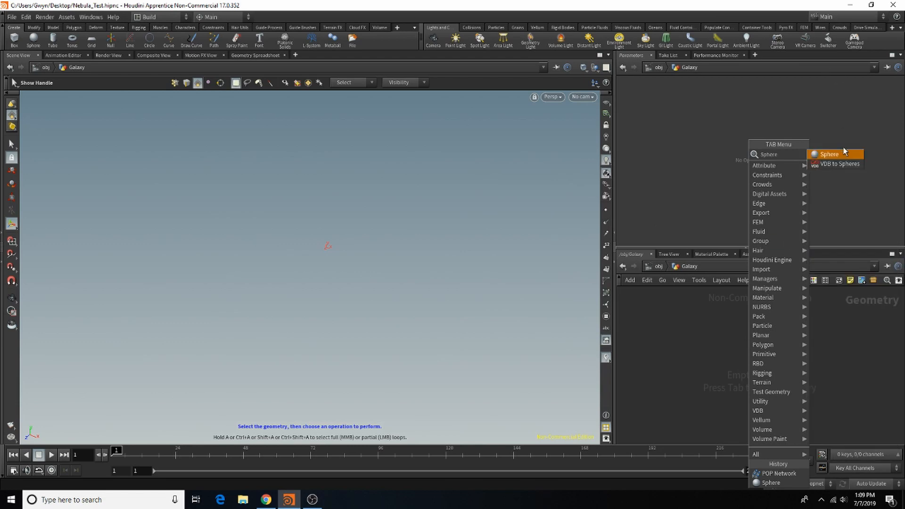
click(843, 153)
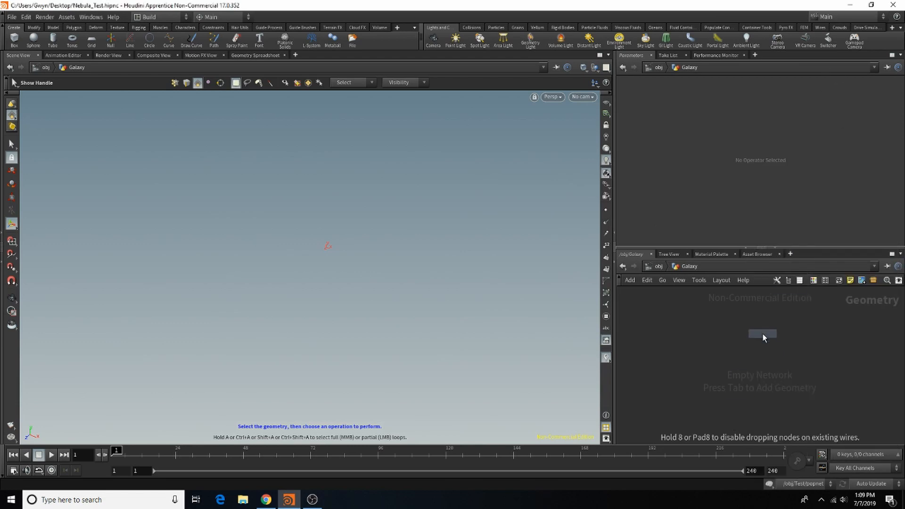
click(763, 333)
click(707, 95)
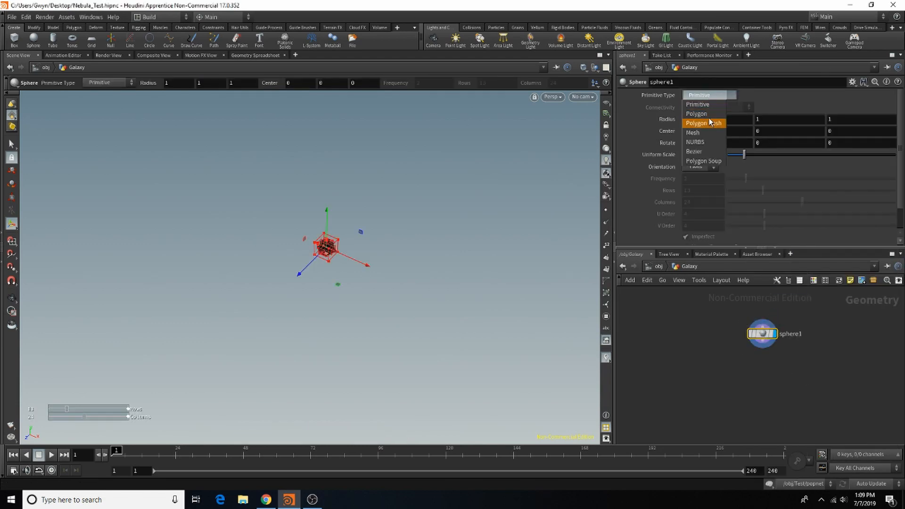
click(726, 106)
Add a POP Network below the sphere, wire the sphere into its first input and display it.
key(Tab)
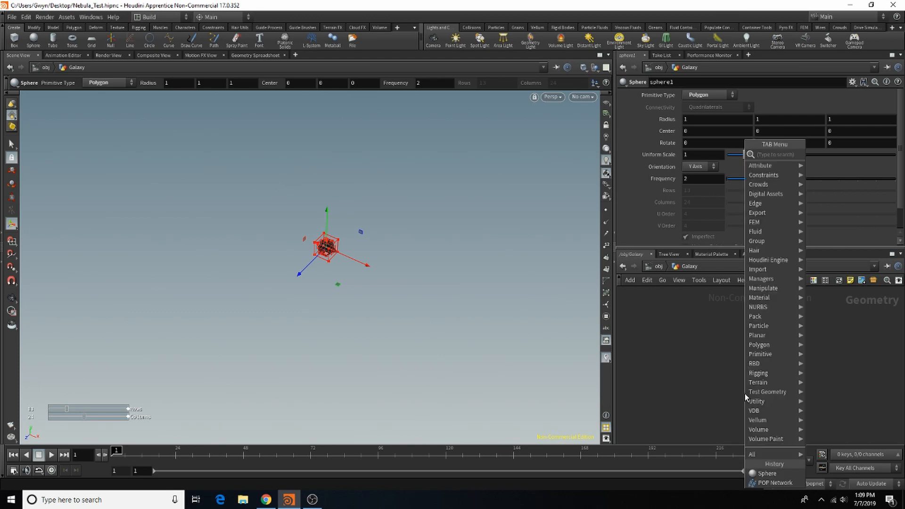
text(Pop)
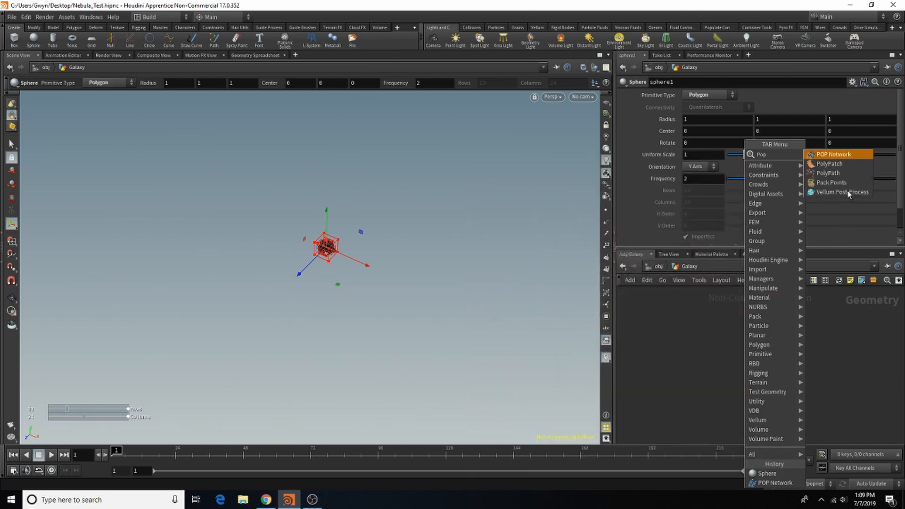
key(Return)
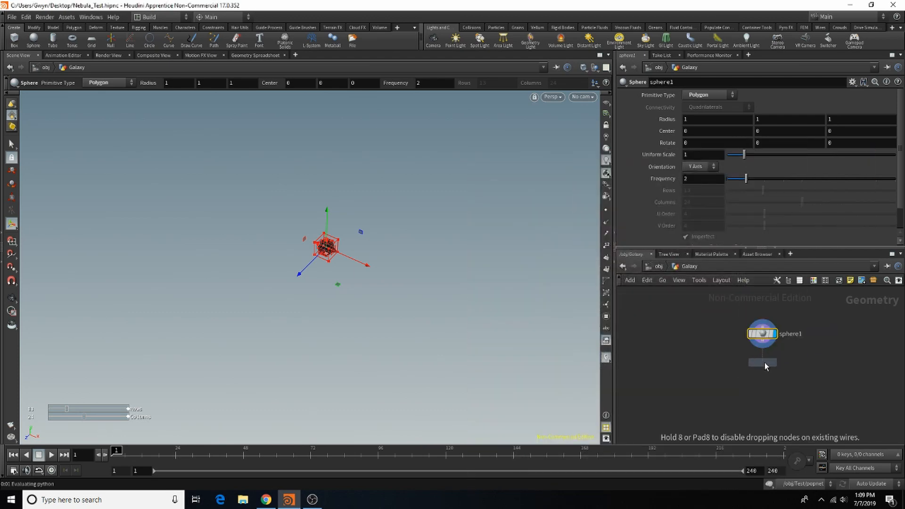
click(769, 361)
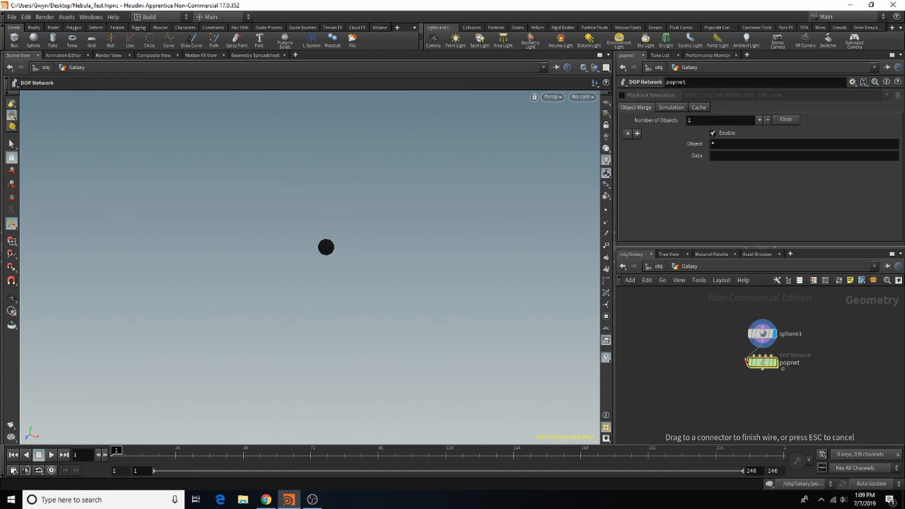
click(754, 361)
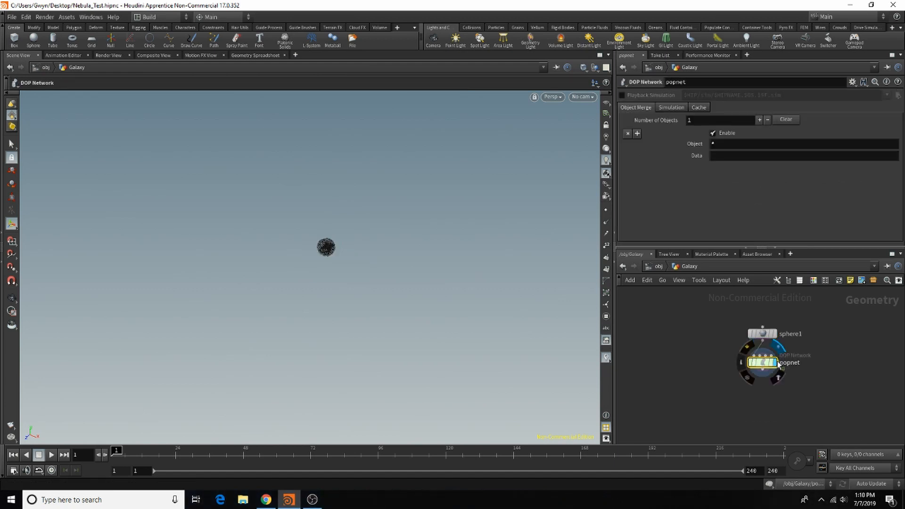
Add a Trail node below the POP network, wire the network into it and display the trail.
key(Tab)
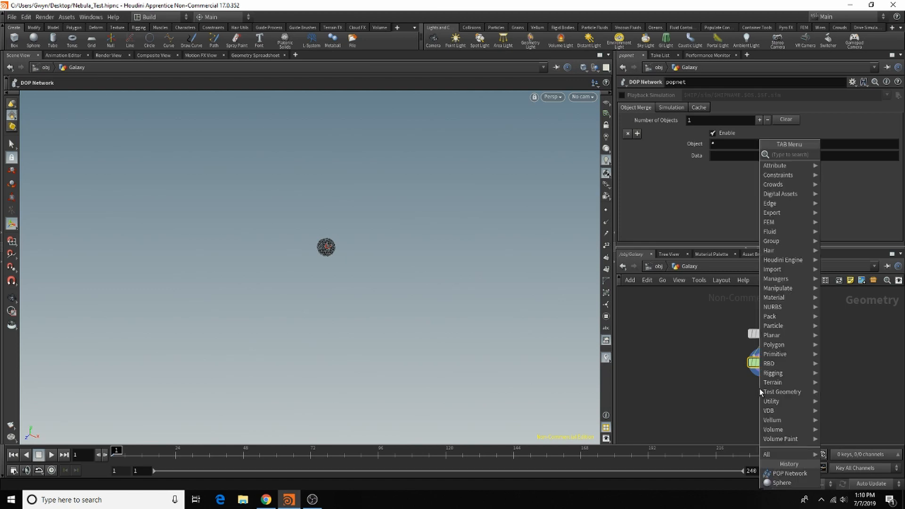
text(tra)
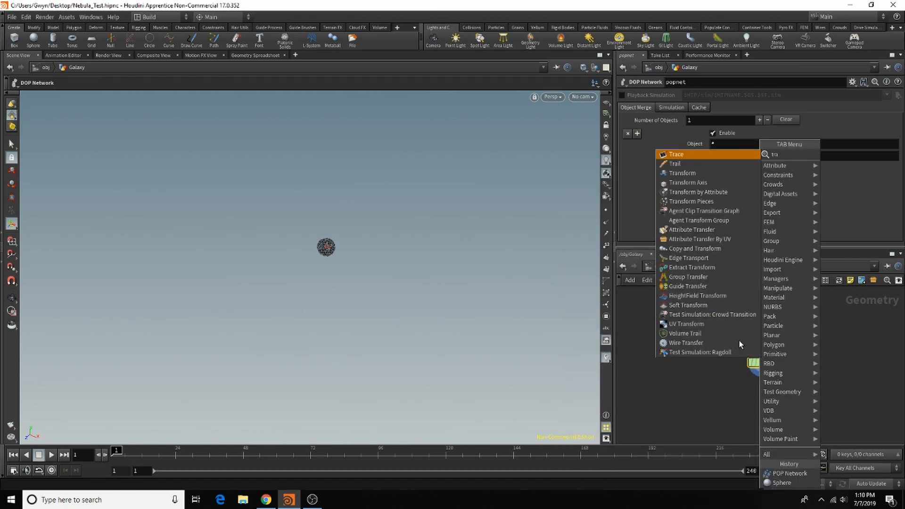
click(729, 164)
click(765, 389)
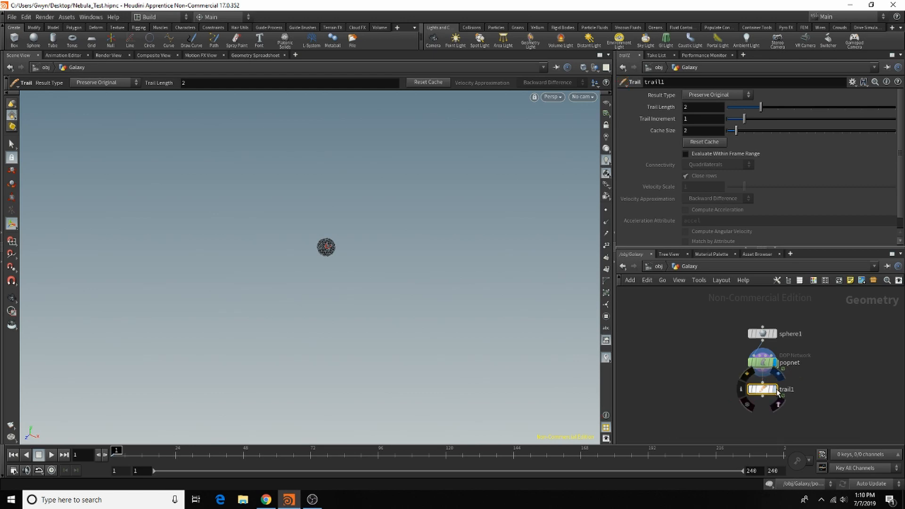
Add an Add node below the Trail node and wire the trail into its input.
key(Tab)
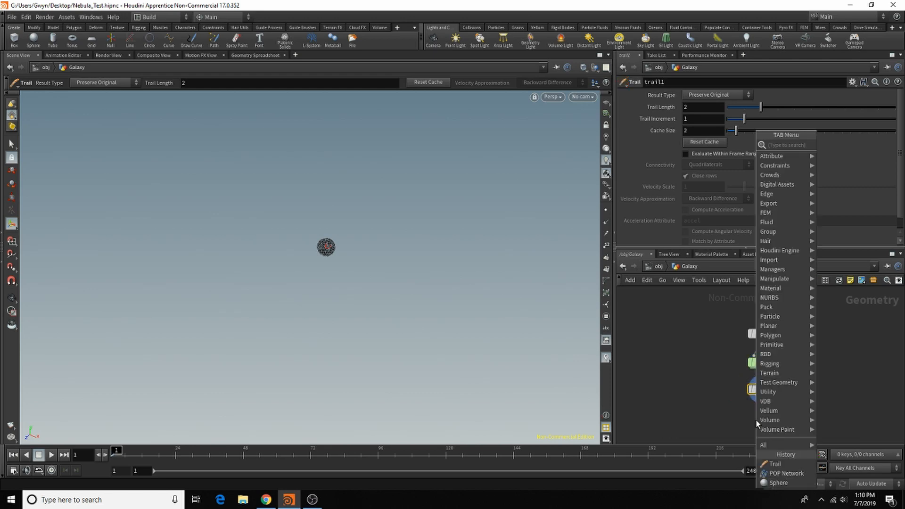
text(add)
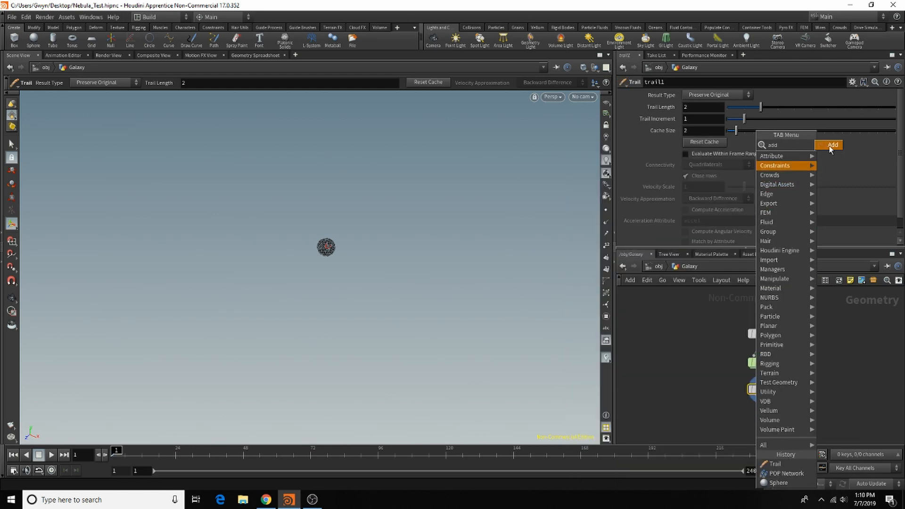
click(831, 148)
click(763, 419)
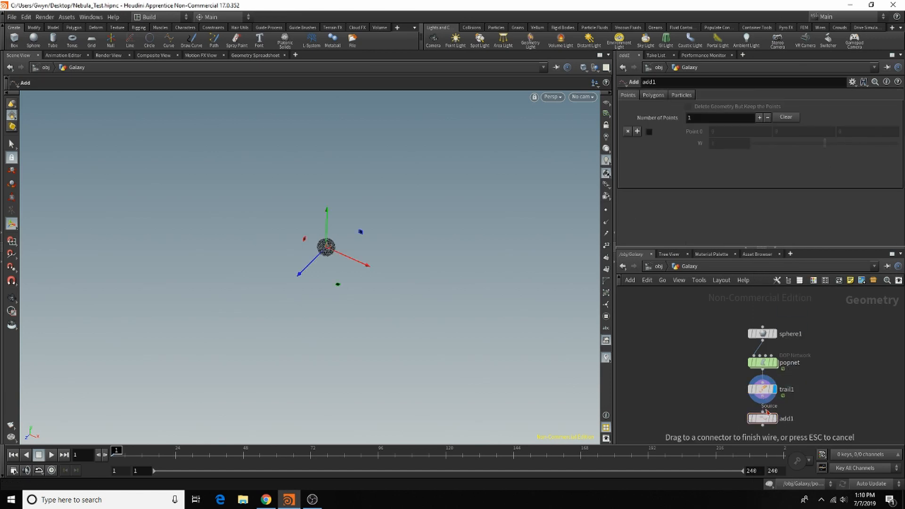
Display the popnet node and, inside it, insert a POP Axis Force between source_first_input and wire_pops_into_here.
mouse_move(772, 393)
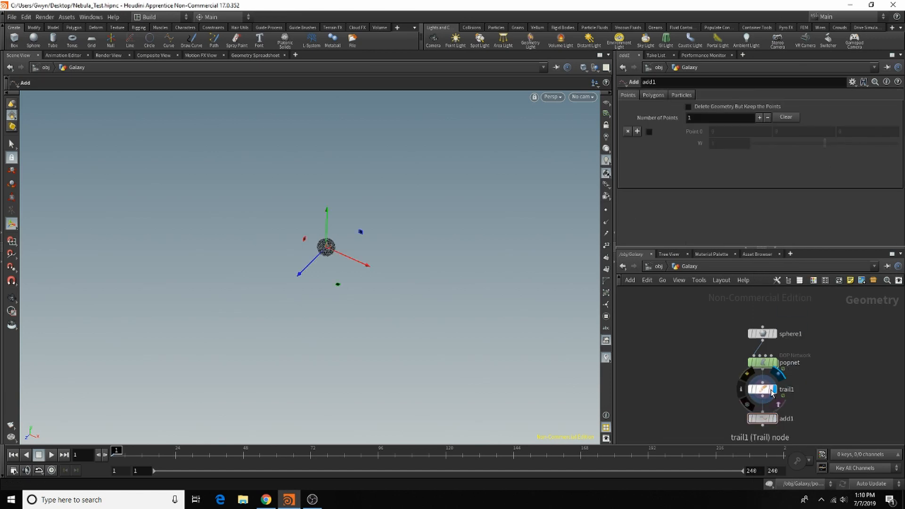
click(773, 362)
double_click(761, 362)
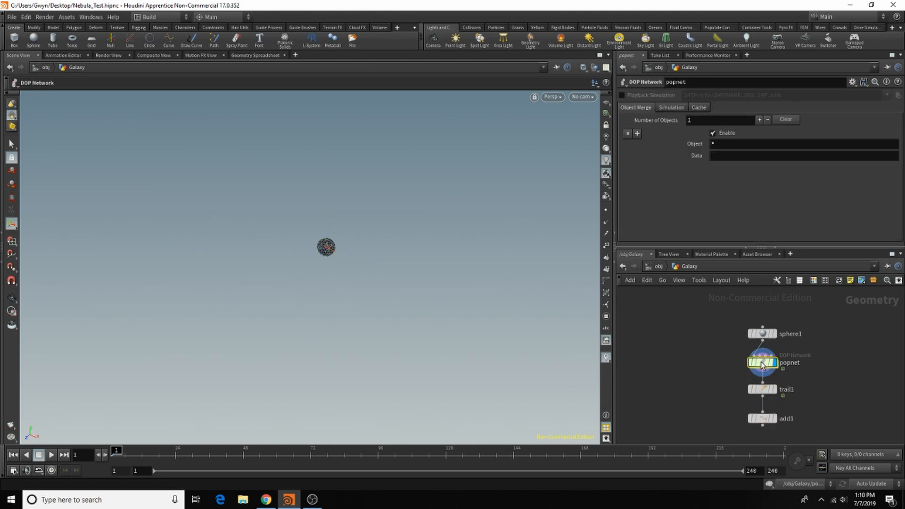
middle_drag(749, 357, 690, 419)
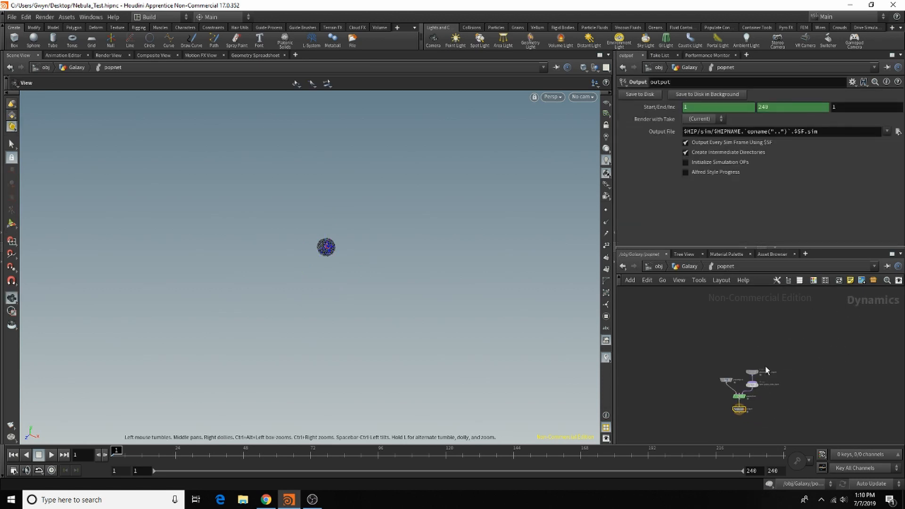
drag(738, 376, 736, 321)
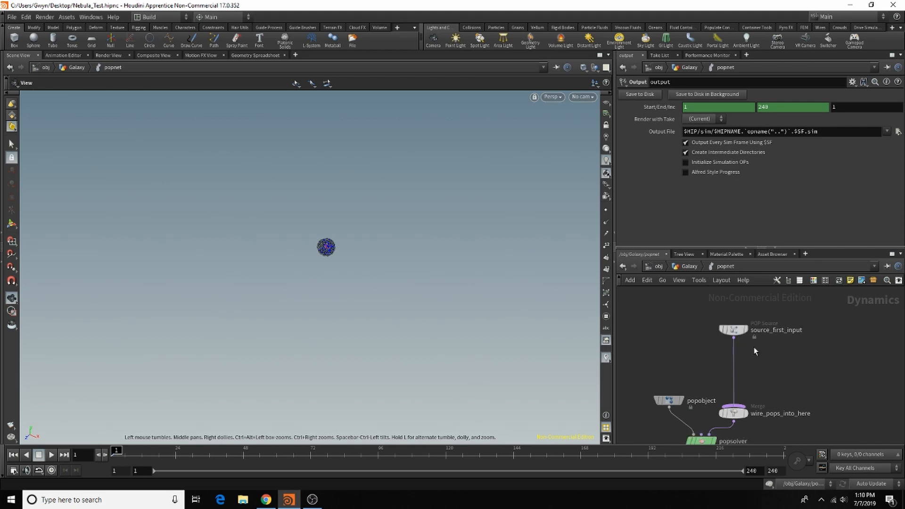
key(Tab)
text(popax)
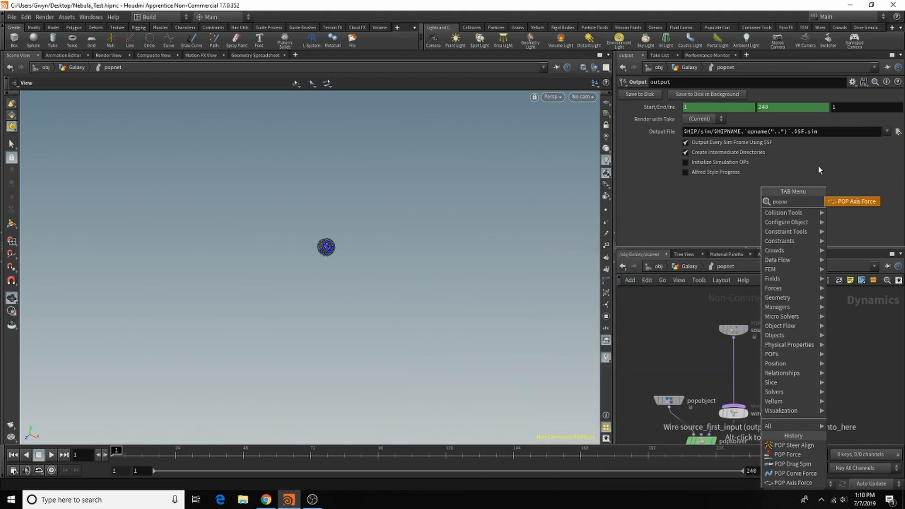
click(853, 201)
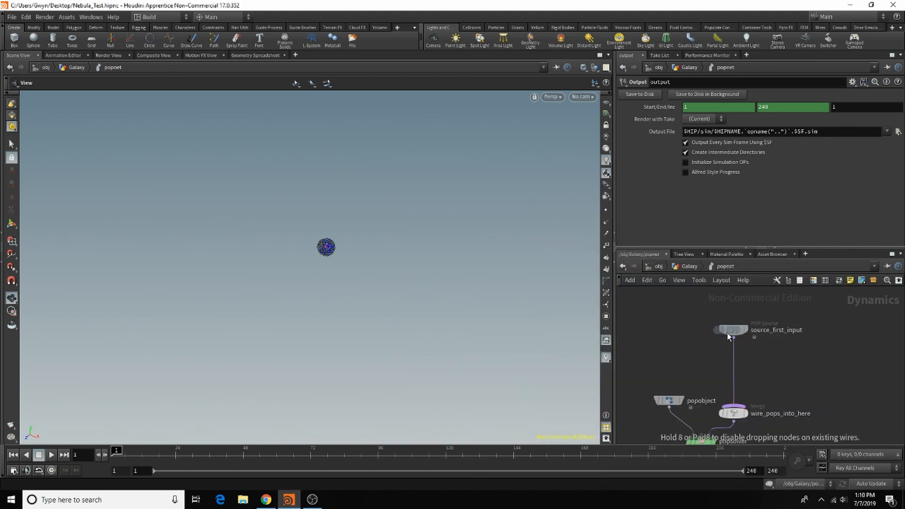
click(752, 359)
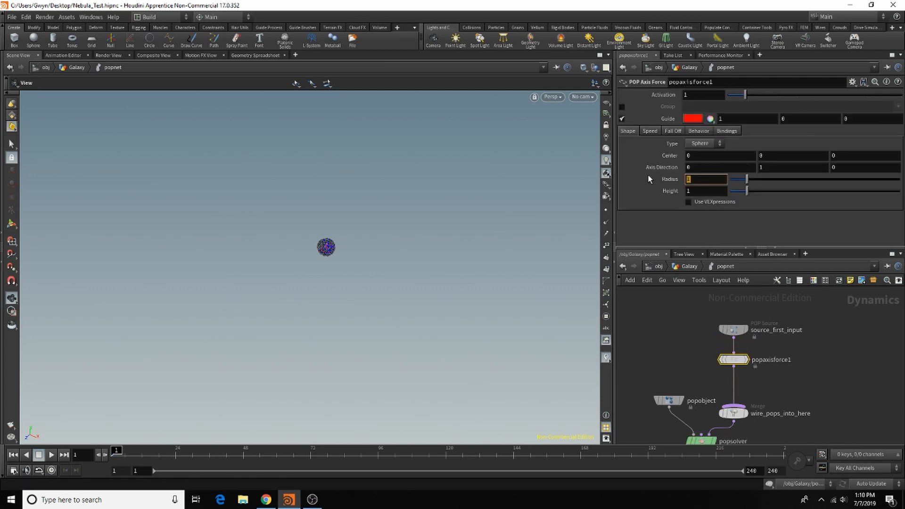
Set the axis force's shape to a radius of 3 and a height of 3.
text(3)
key(Tab)
text(3)
click(803, 356)
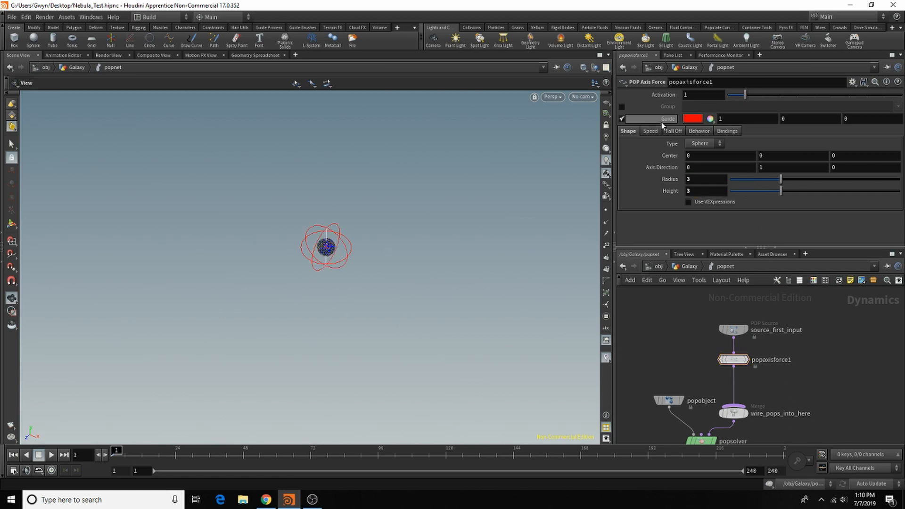
Set the axis force's suction speed to 1 and orbit speed to 1.2, and preview the simulation.
click(651, 131)
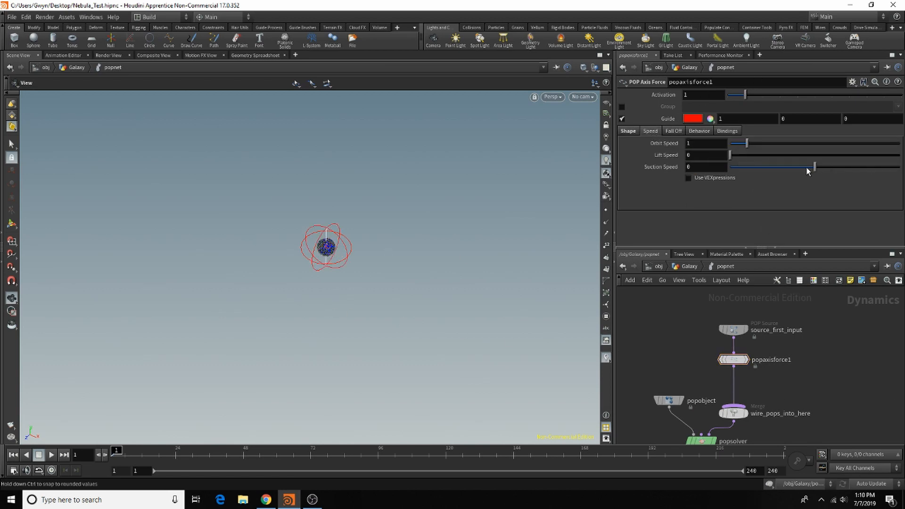
click(697, 167)
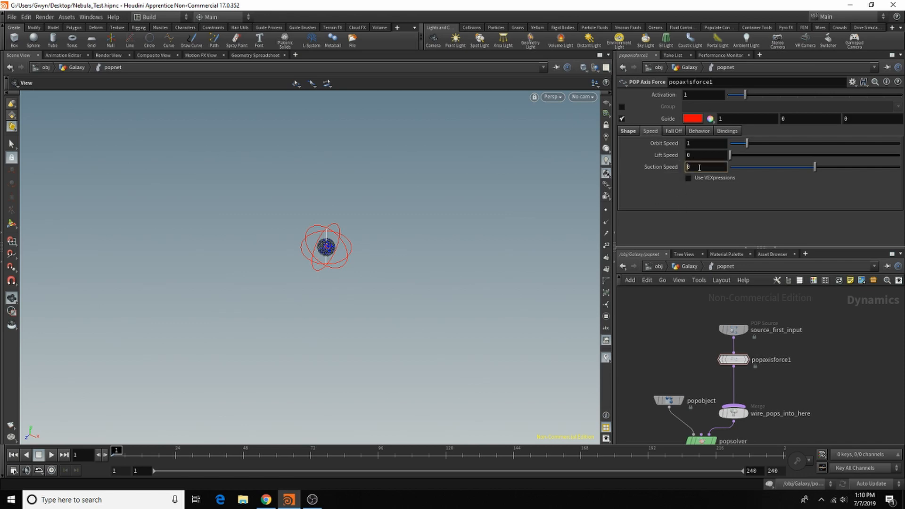
text(1)
key(Return)
click(711, 144)
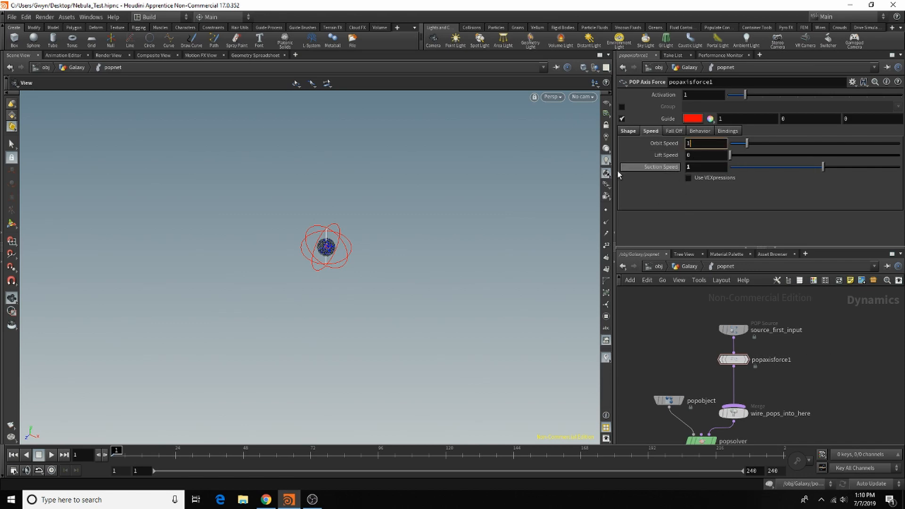
text(.)
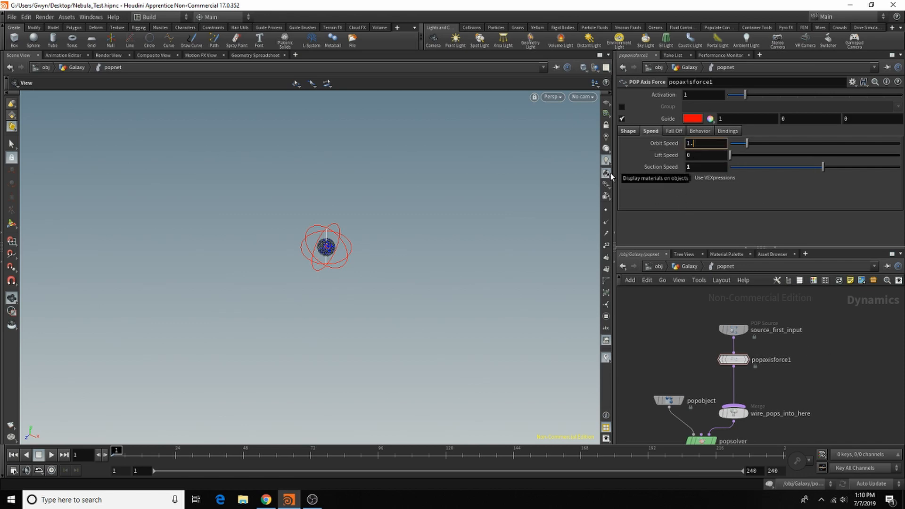
text(2)
key(Return)
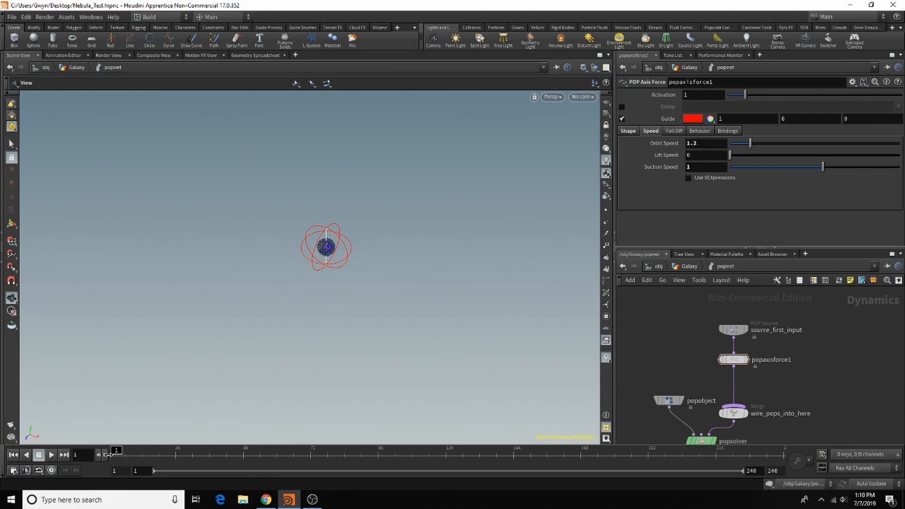
click(51, 456)
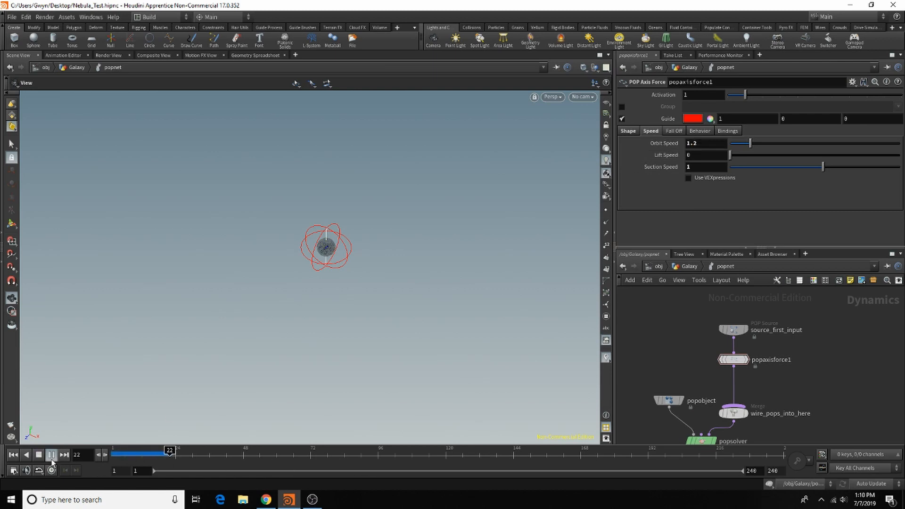
click(52, 456)
Try a suction speed of 0.08 on the axis force and replay the simulation from the first frame.
drag(823, 168, 816, 171)
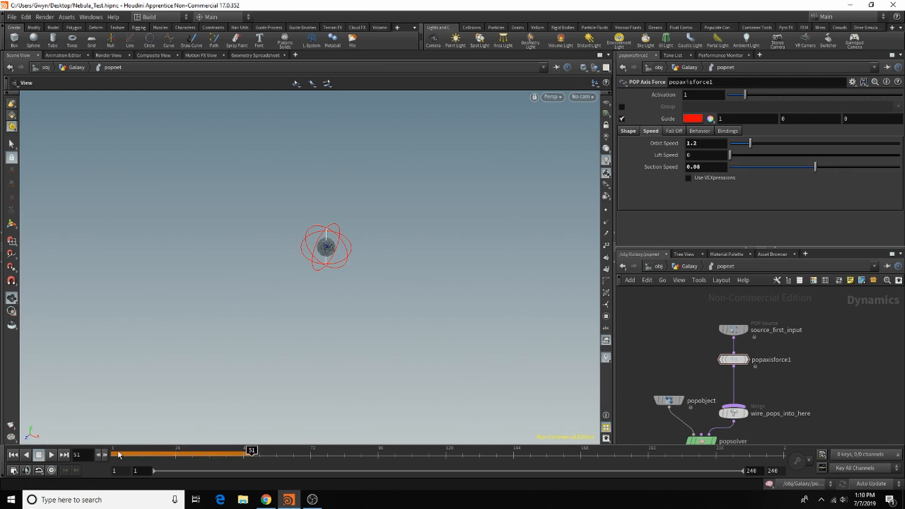
click(14, 456)
click(51, 456)
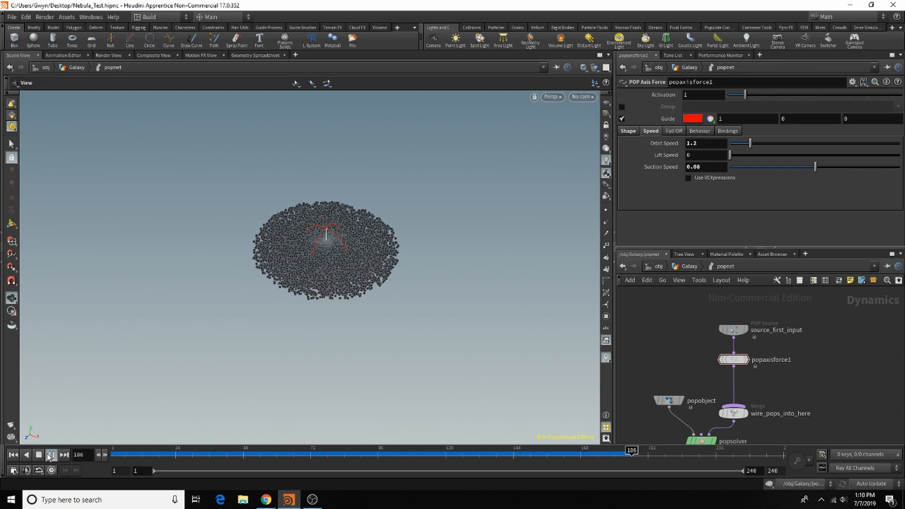
click(51, 455)
Set the axis force's suction speed to -1.53 and replay the simulation from the first frame.
drag(815, 167, 803, 171)
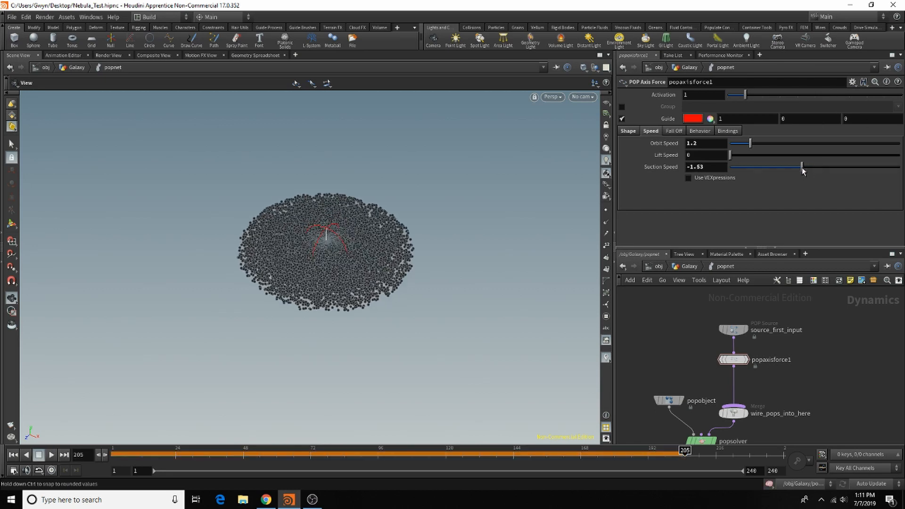
click(13, 454)
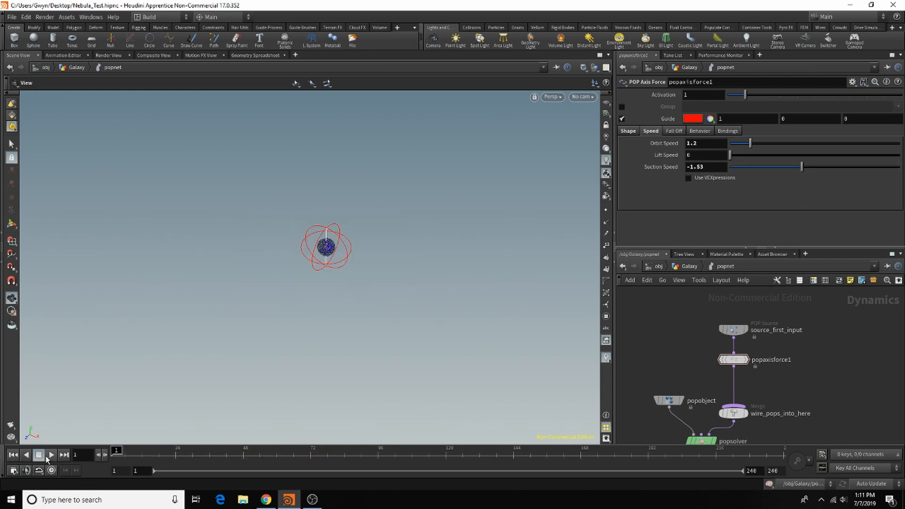
click(49, 456)
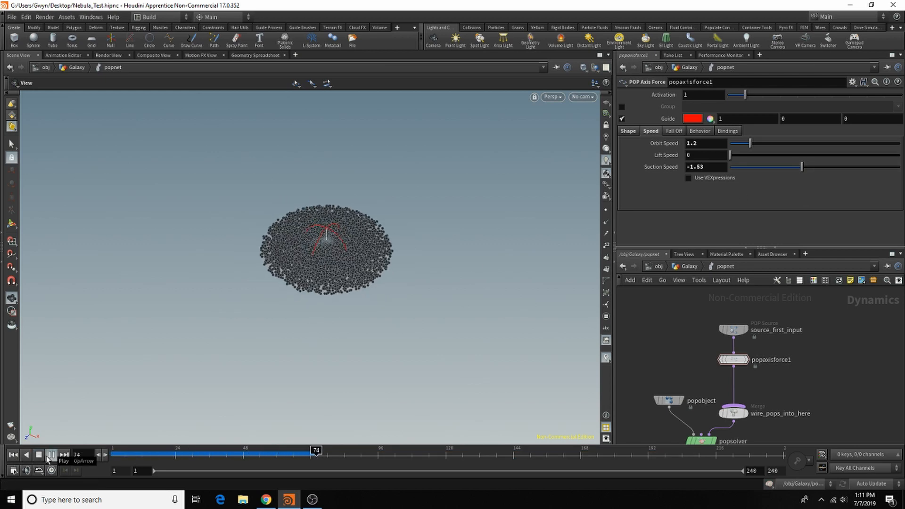
click(39, 456)
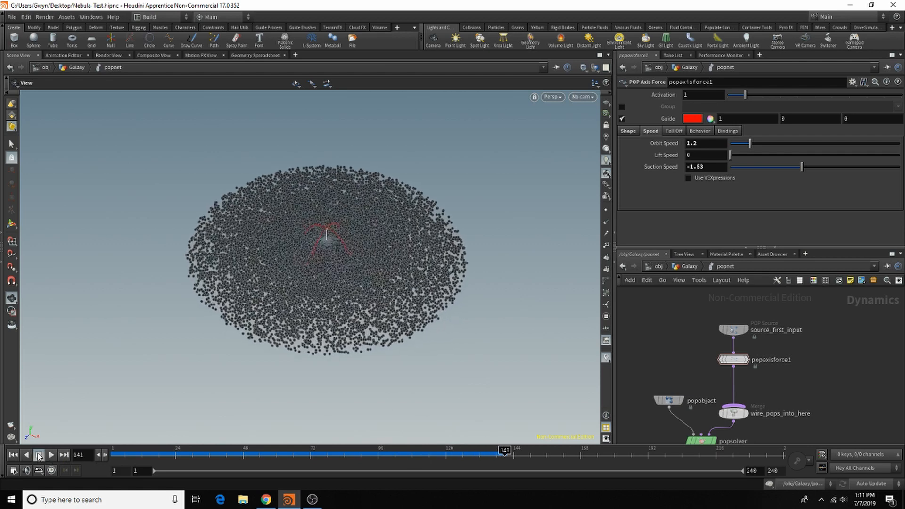
Try an orbit speed of 1.5 on the axis force and replay the simulation from the first frame.
click(13, 454)
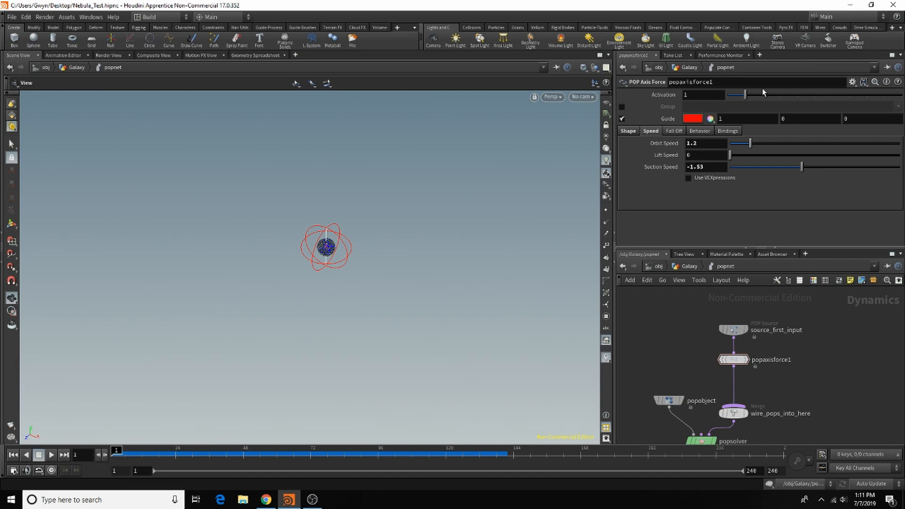
double_click(695, 143)
key(Return)
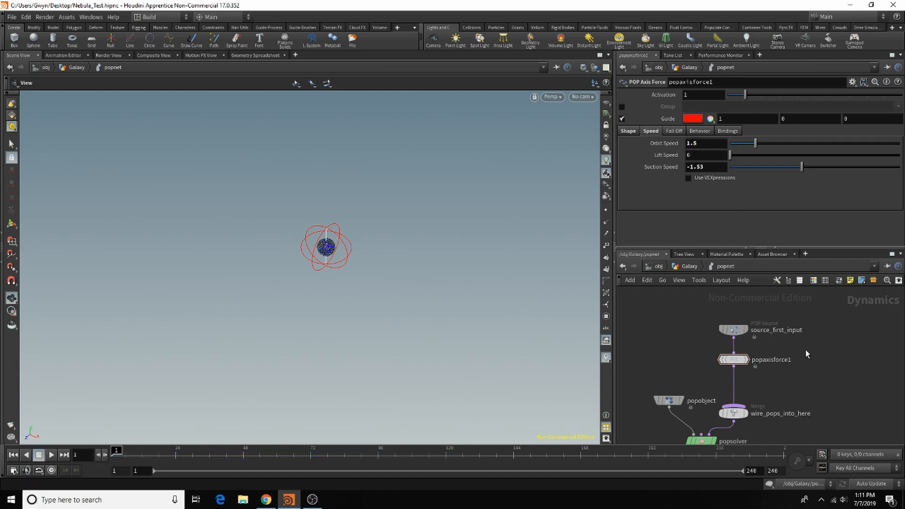
click(51, 454)
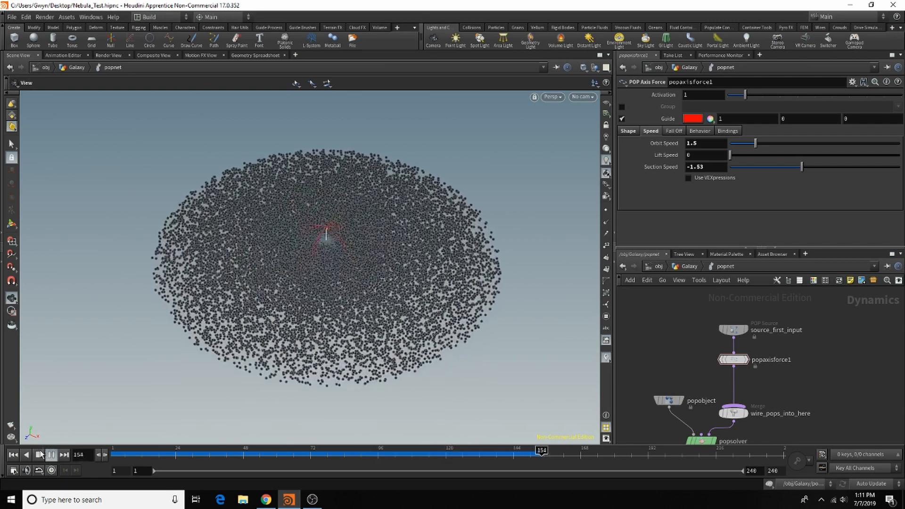
click(51, 455)
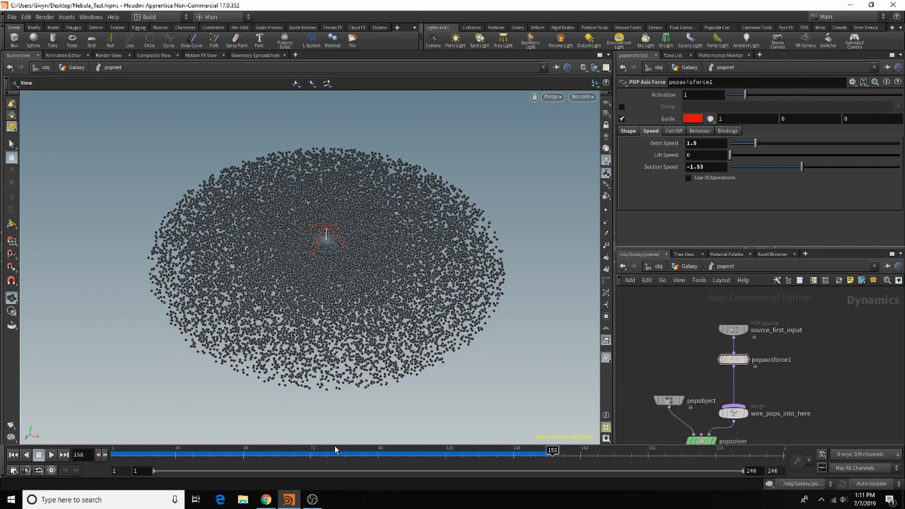
Switch to Chrome, examine the Messier 90 galaxy photo on NASA's Hubble images page as reference, and return to Houdini.
click(266, 500)
mouse_move(373, 138)
scroll(745, 324, down, 6)
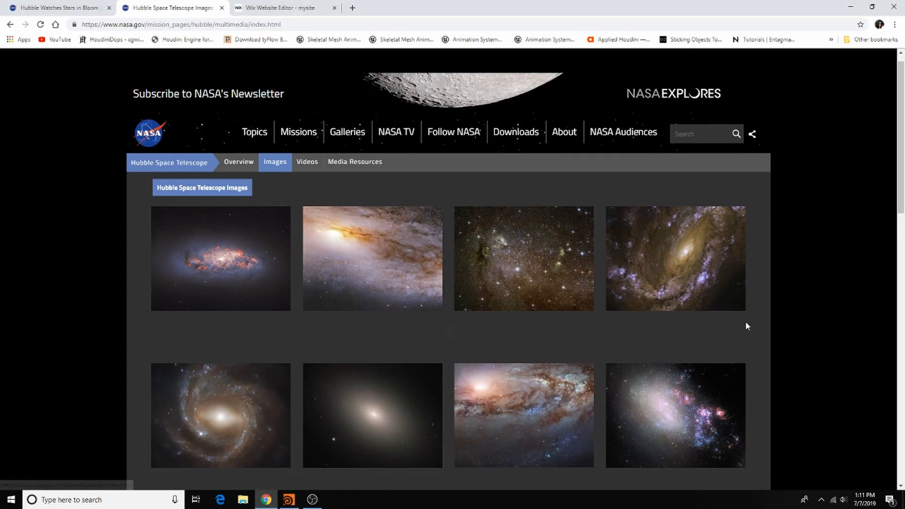
scroll(745, 323, up, 3)
click(579, 287)
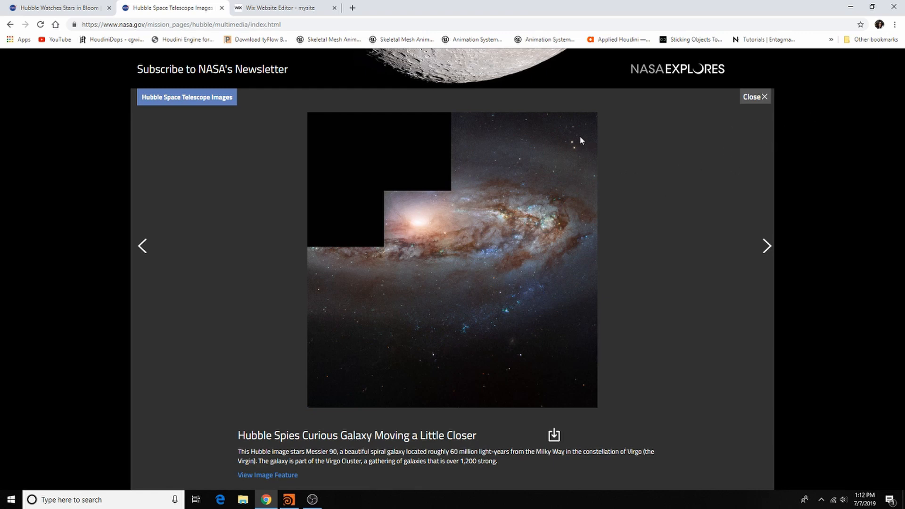
click(753, 98)
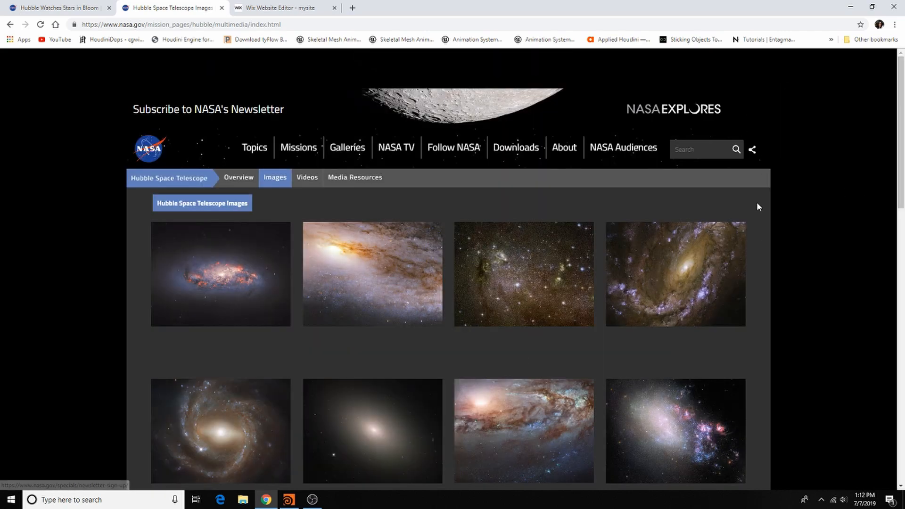
click(289, 499)
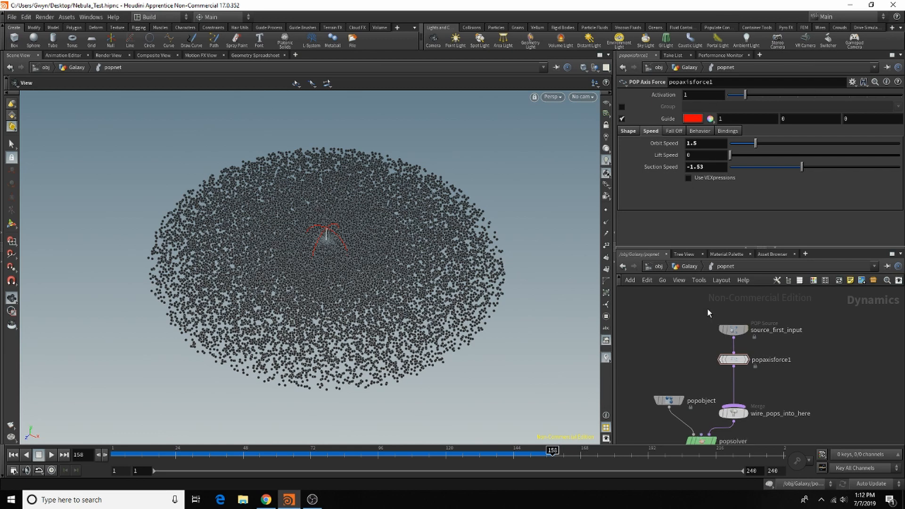
Shift the POP source and axis force nodes upward in the network and set the source's constant birth rate to 2000.
drag(707, 308, 757, 375)
drag(733, 330, 733, 311)
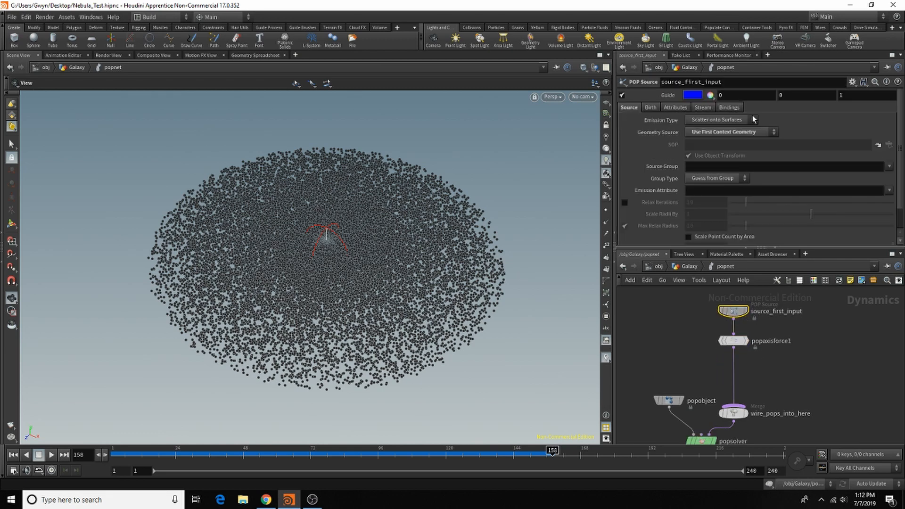
click(652, 108)
click(655, 156)
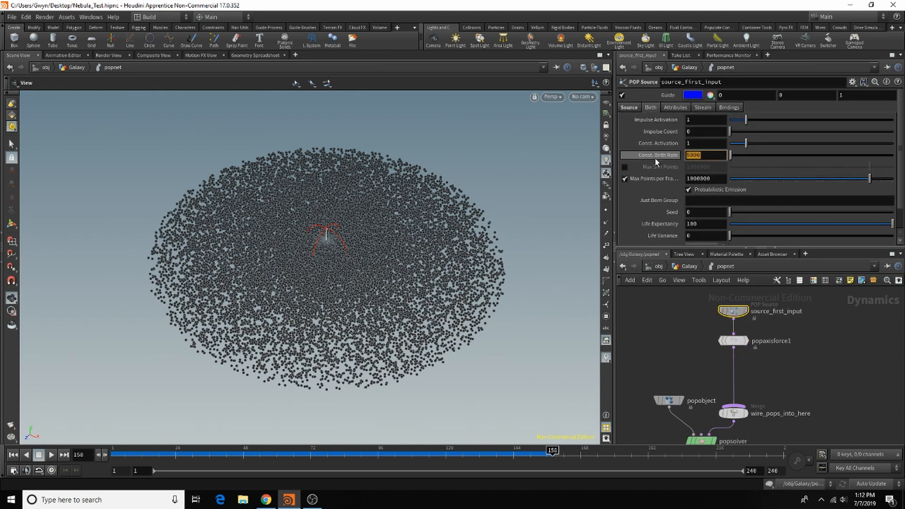
text(2000)
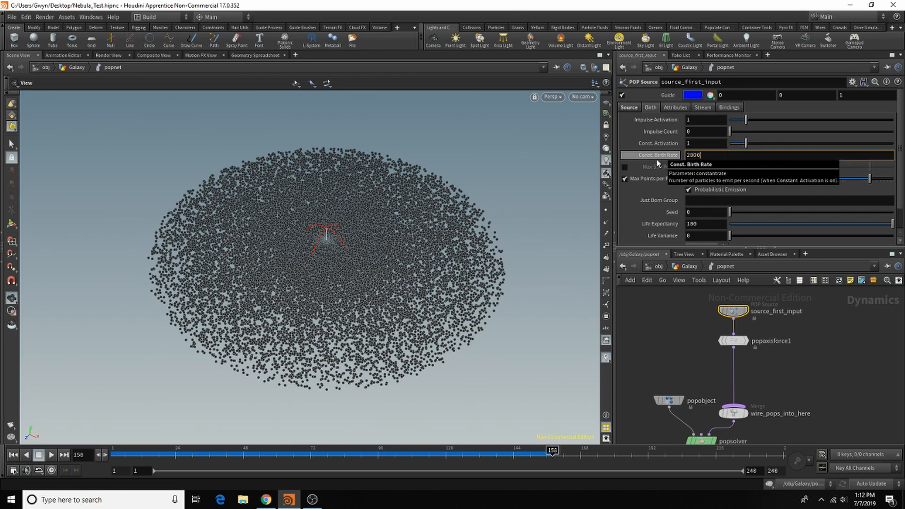
key(Return)
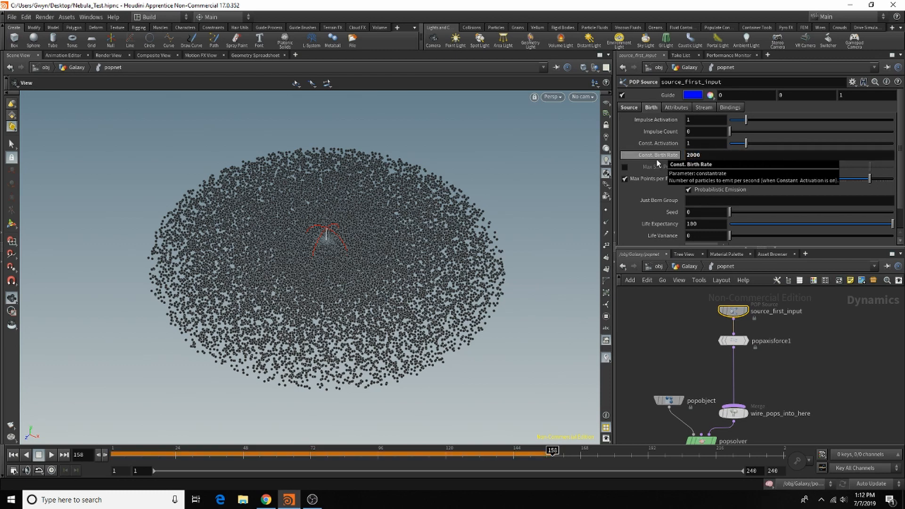
Replay the simulation from the first frame to check the particle density at the new birth rate.
click(13, 455)
click(52, 454)
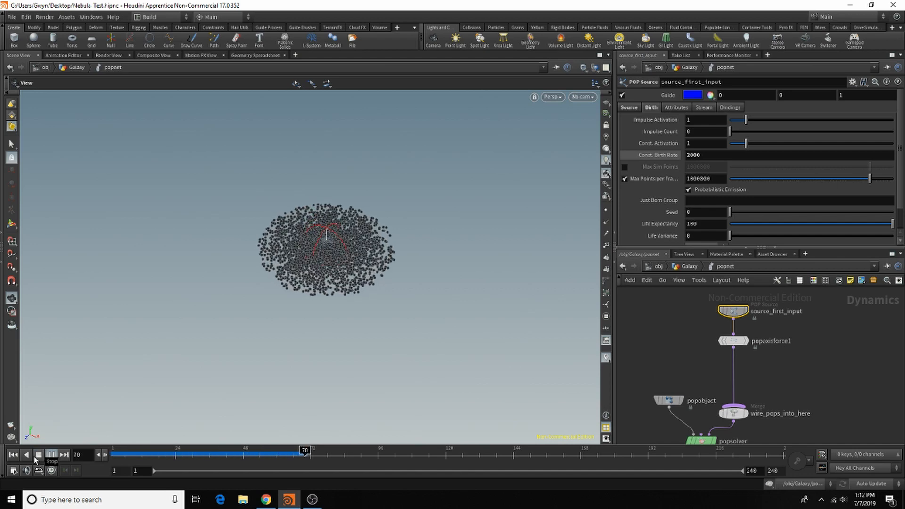
click(37, 458)
Insert a POP Steer Align node between the axis force and the merge node.
key(Tab)
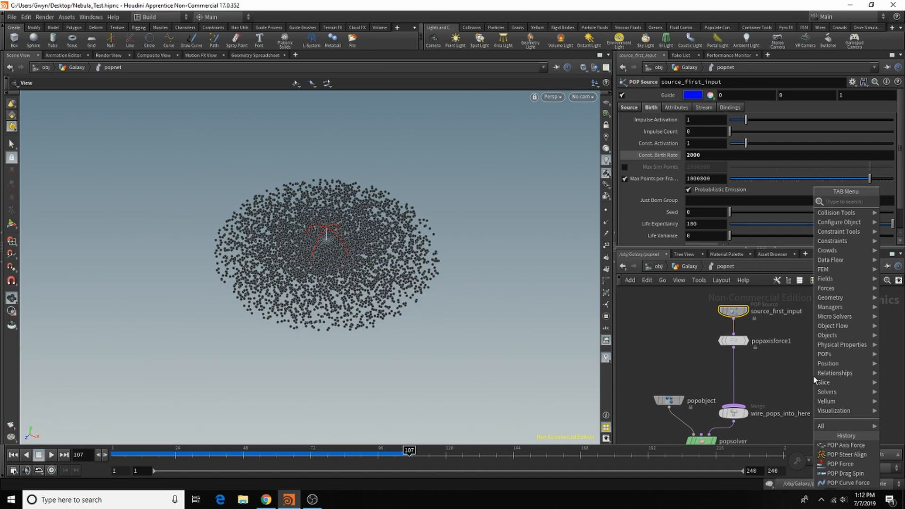
text(pop)
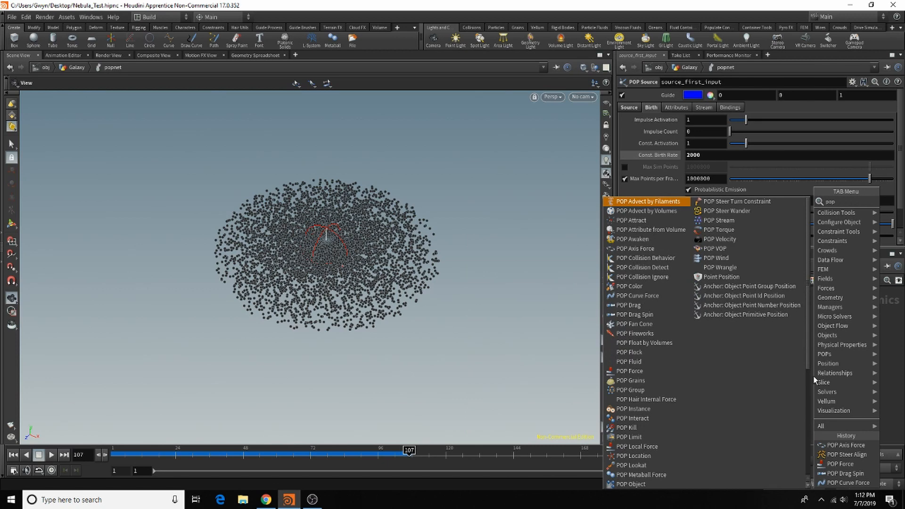
text(st)
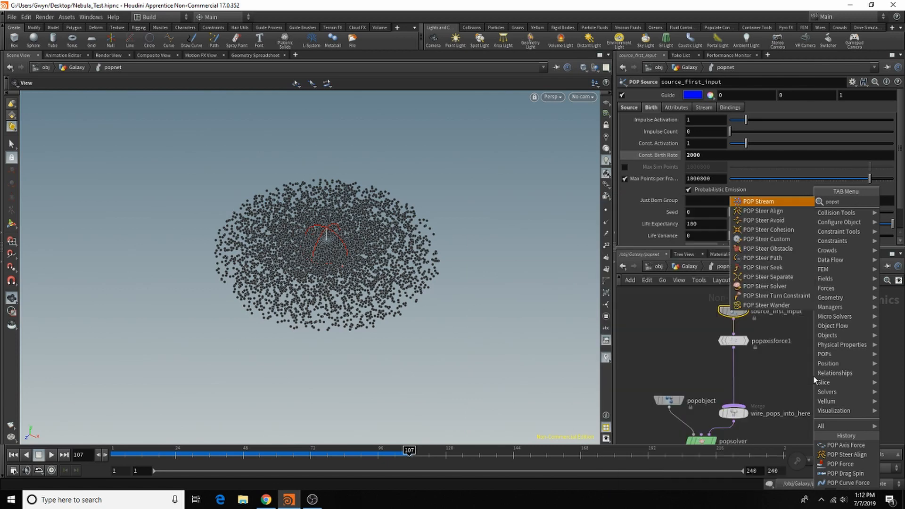
key(Return)
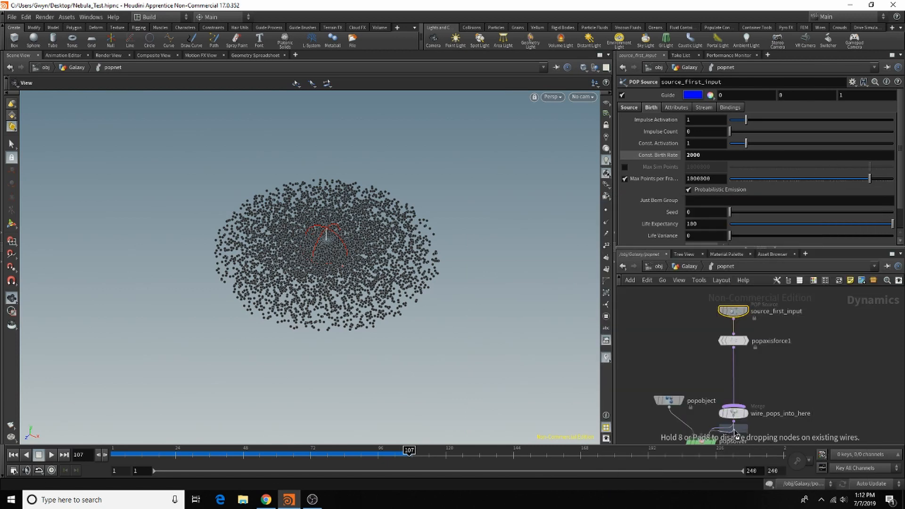
click(737, 380)
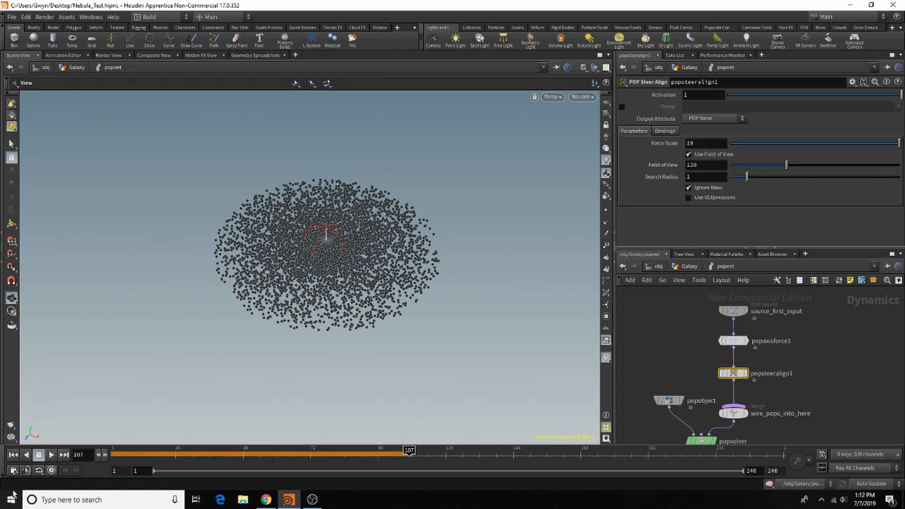
Simulate from the first frame, scrub the timeline to frame 99, and examine the particle clumping from several angles and distances.
click(13, 455)
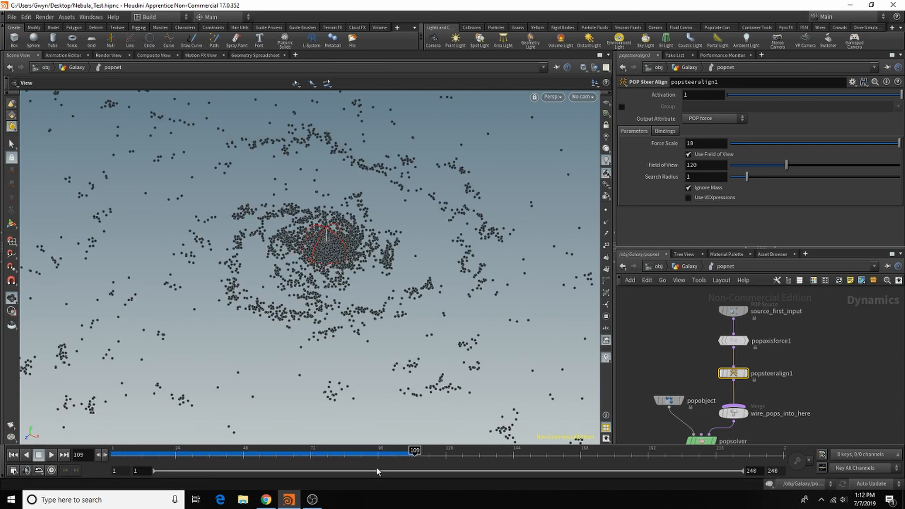
drag(404, 259, 263, 297)
right_drag(263, 297, 162, 308)
middle_drag(390, 334, 364, 283)
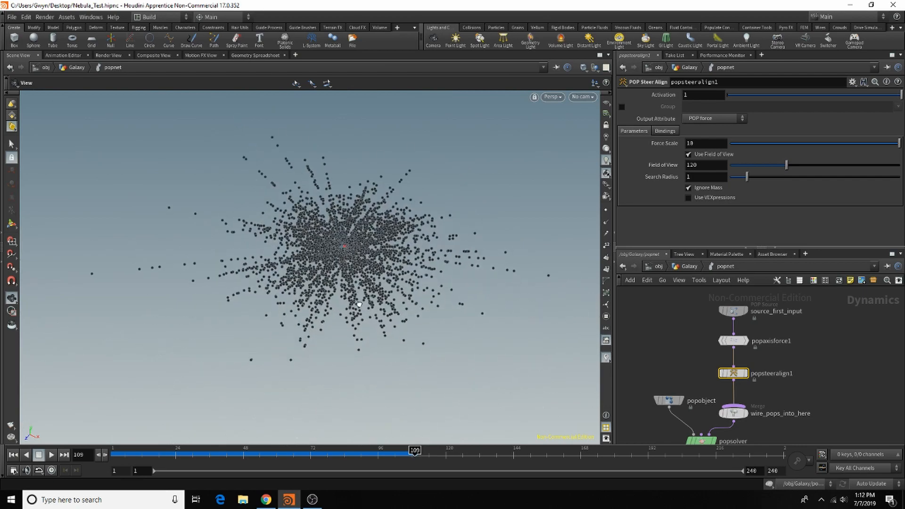
drag(364, 283, 380, 285)
right_drag(370, 236, 495, 269)
drag(344, 454, 386, 466)
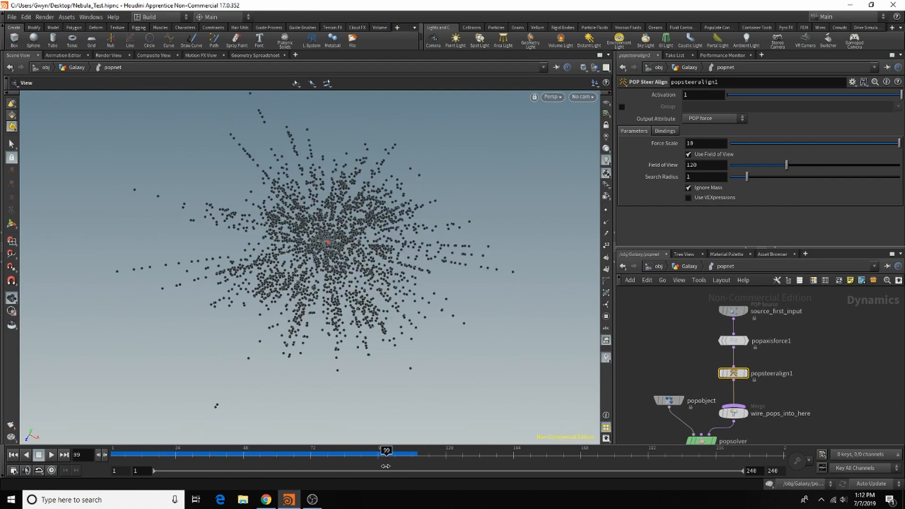
scroll(344, 230, up, 10)
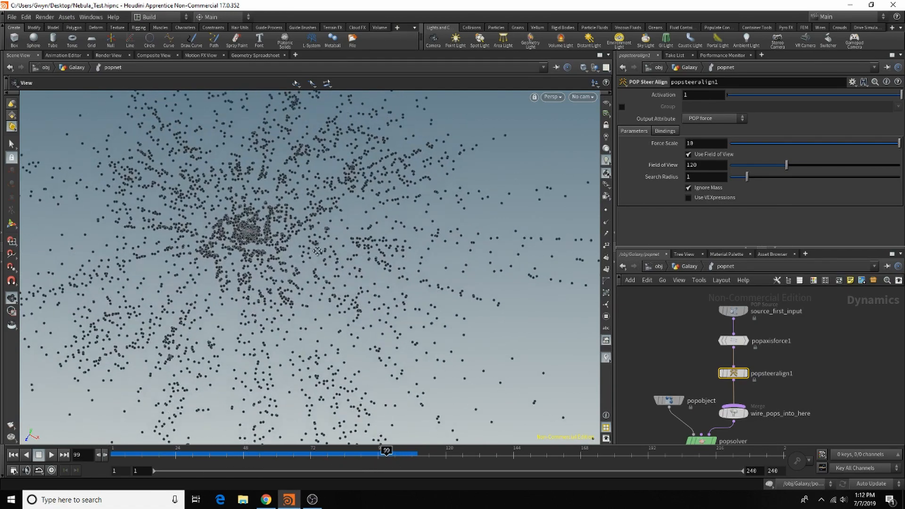
drag(379, 263, 444, 269)
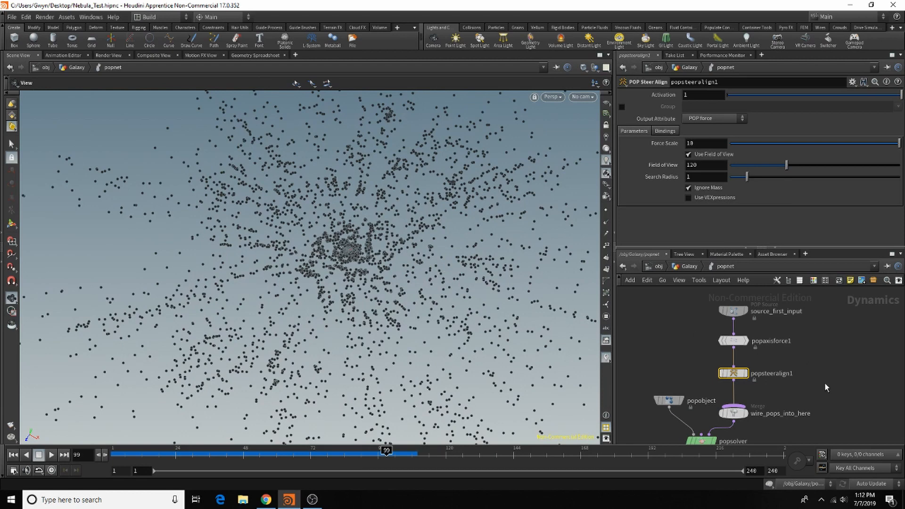
Set the POP Steer Align node's force scale to 5 and return to the first frame.
double_click(698, 144)
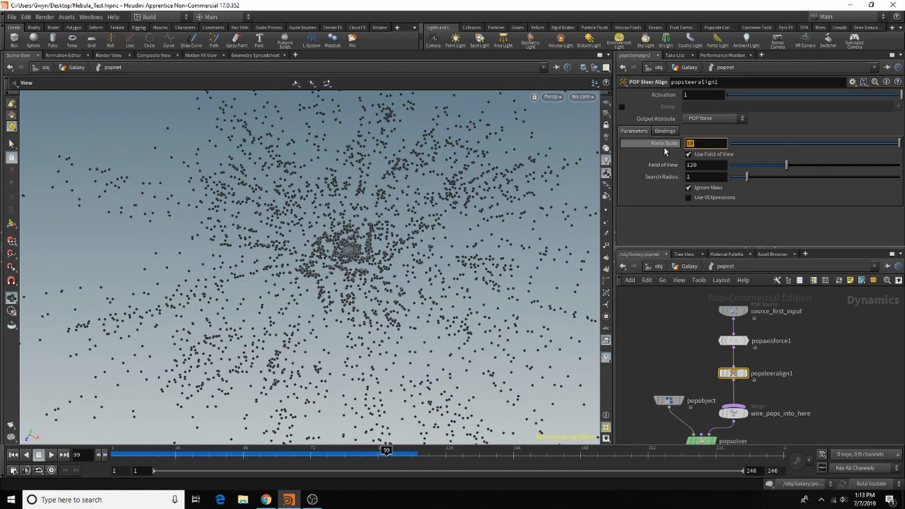
text(5)
key(Return)
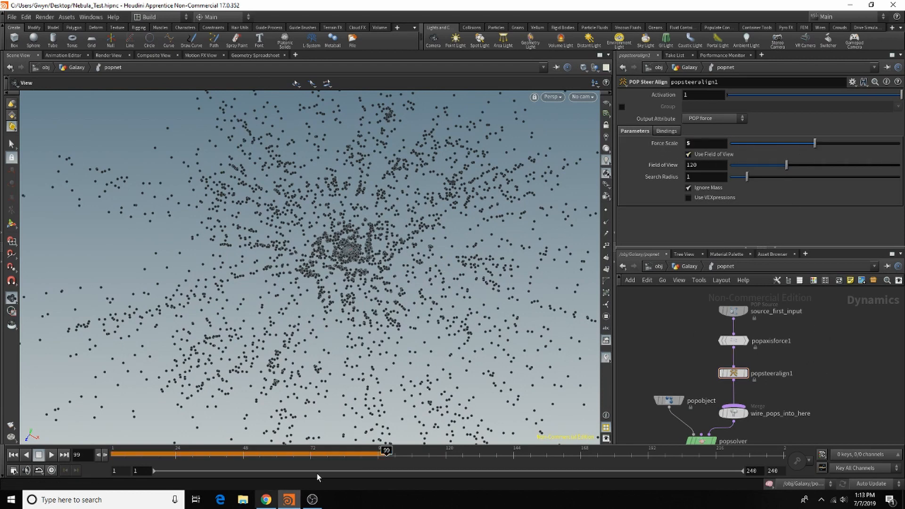
click(13, 455)
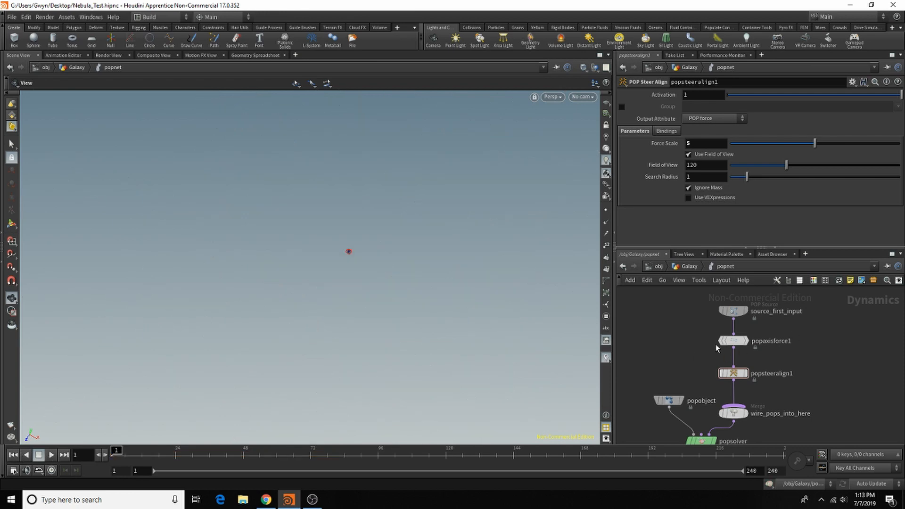
Try an orbit speed of 2 on the axis force, replay the simulation, and return to the first frame.
click(734, 349)
double_click(693, 143)
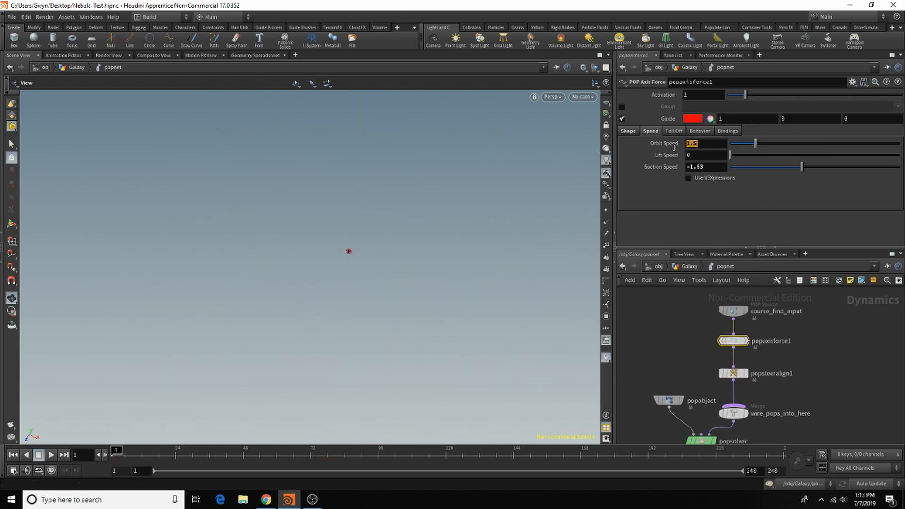
text(2)
key(Return)
click(470, 455)
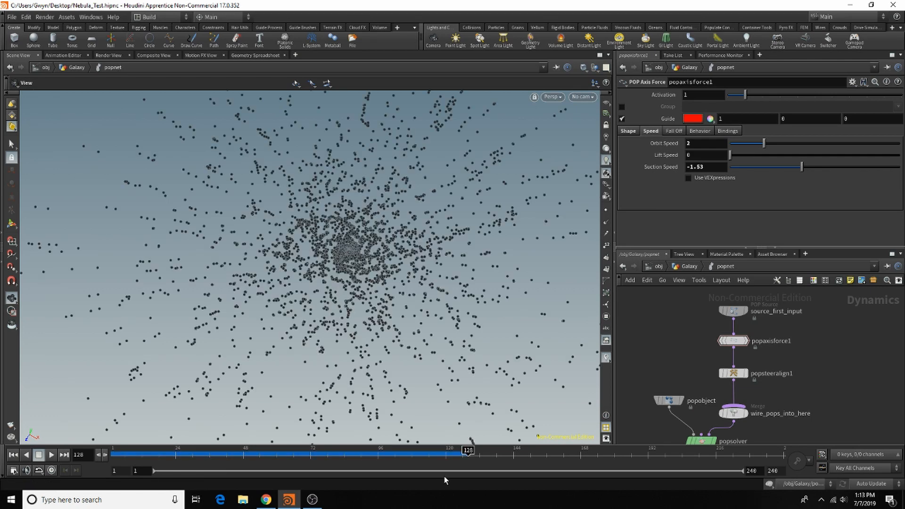
key(ctrl+Left)
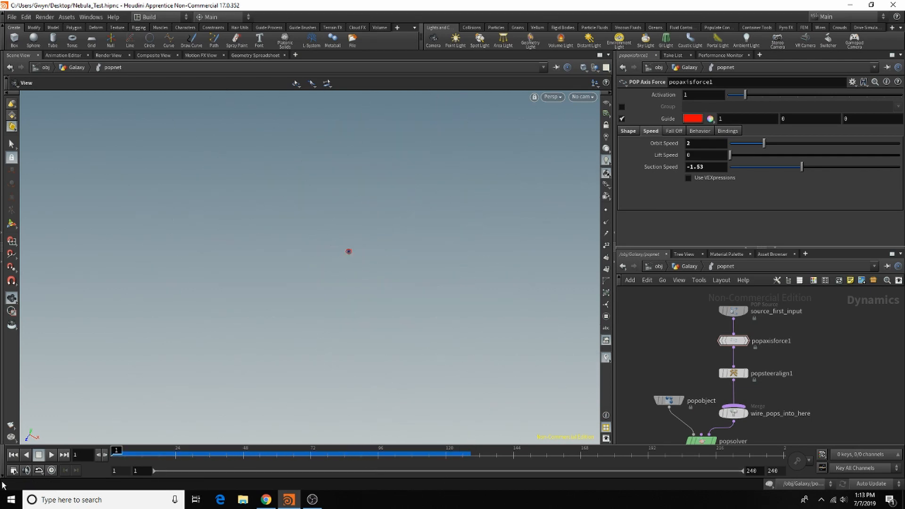
click(51, 456)
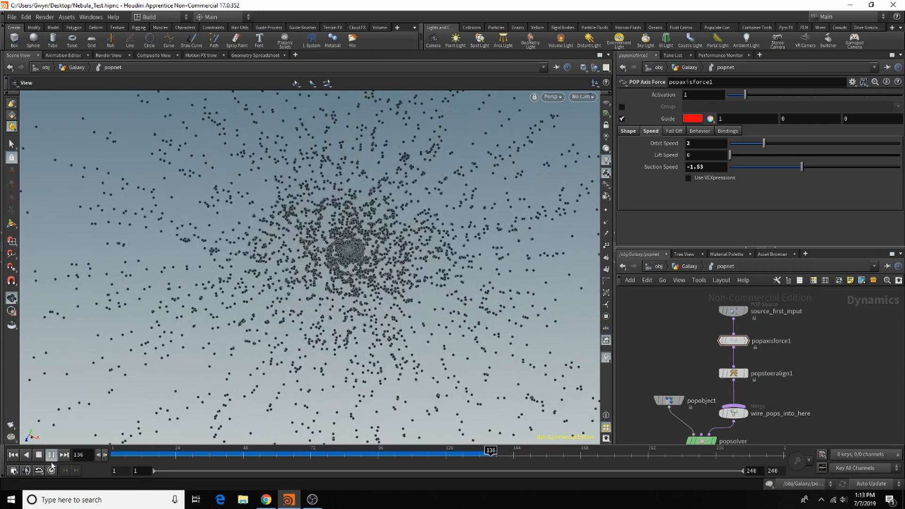
click(40, 455)
drag(118, 455, 101, 458)
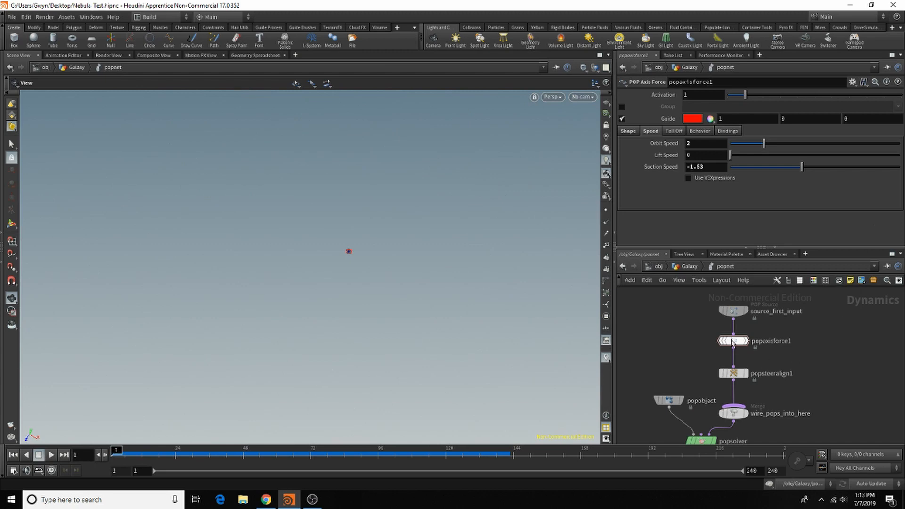
Try a suction speed of -4.65 on the axis force.
drag(723, 168, 655, 170)
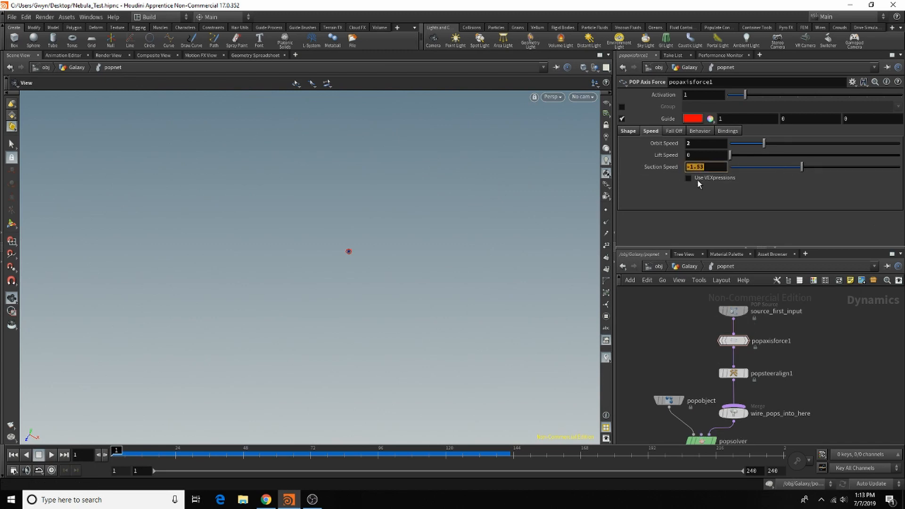
drag(781, 165, 775, 166)
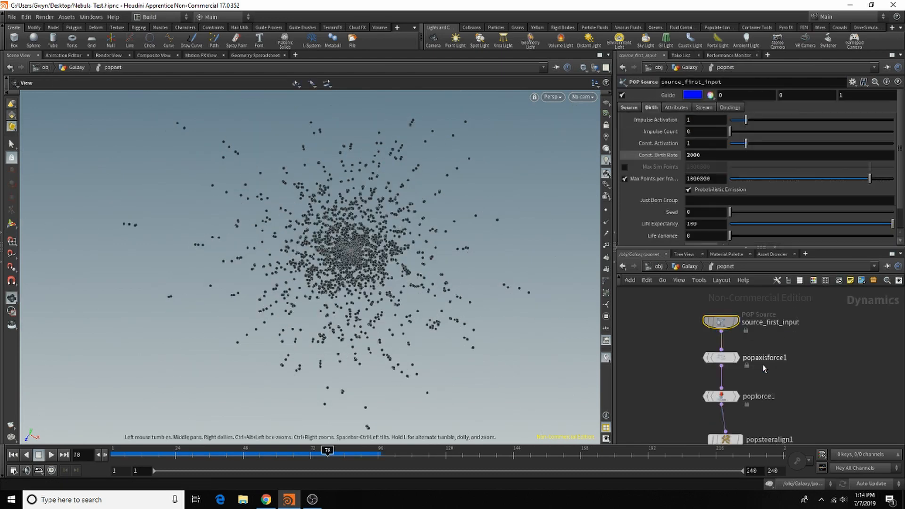
Set both the orbit speed and the suction speed of the POP Axis Force node to 0.8.
click(721, 358)
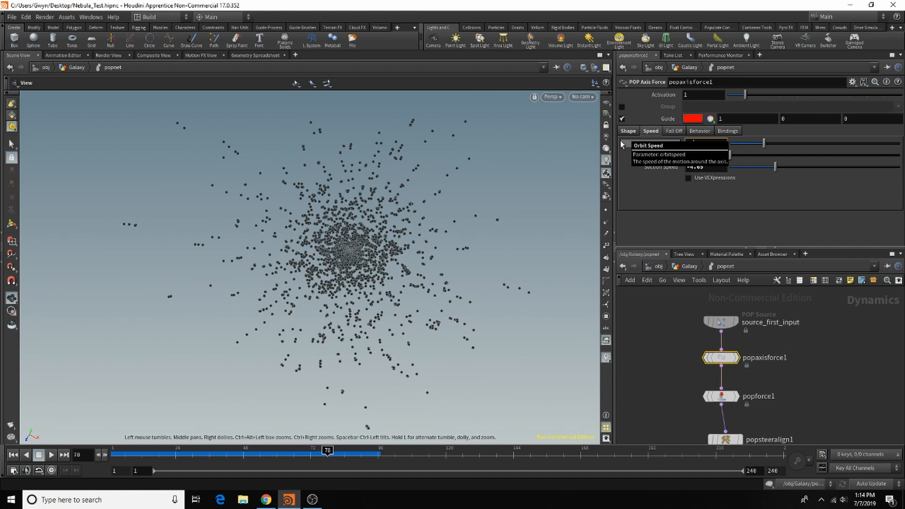
text(8)
drag(706, 166, 674, 167)
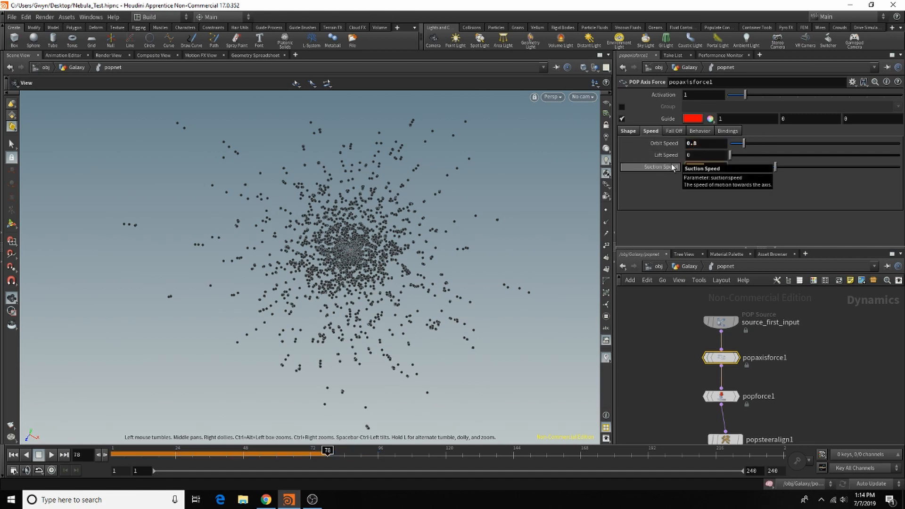
text(0.8)
key(Return)
click(872, 452)
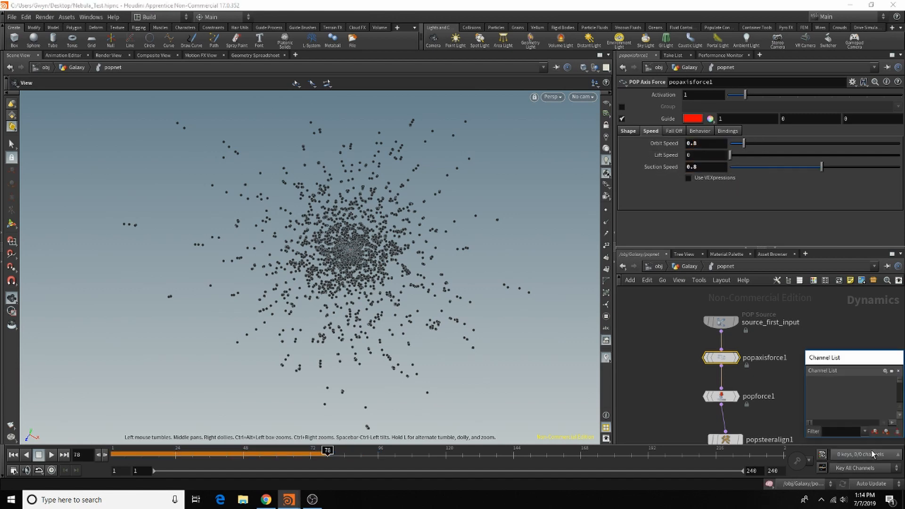
drag(875, 358, 805, 359)
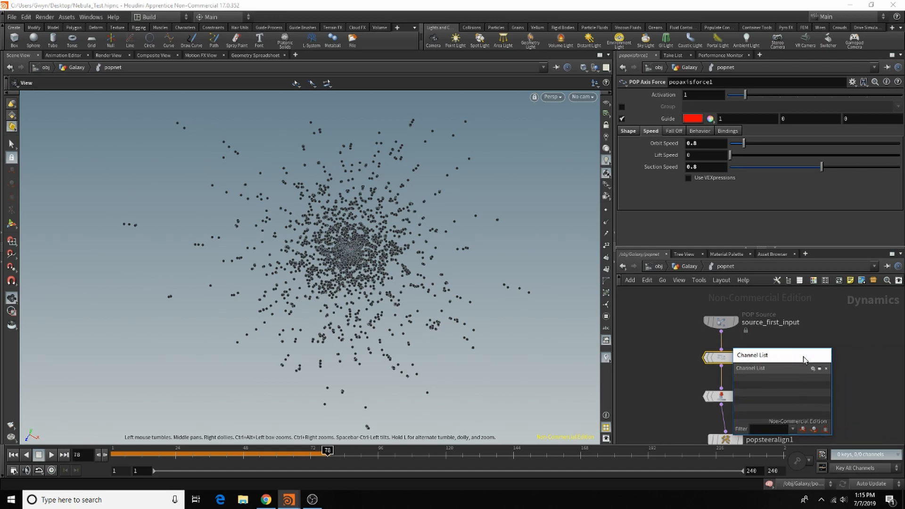
key(Delete)
click(808, 345)
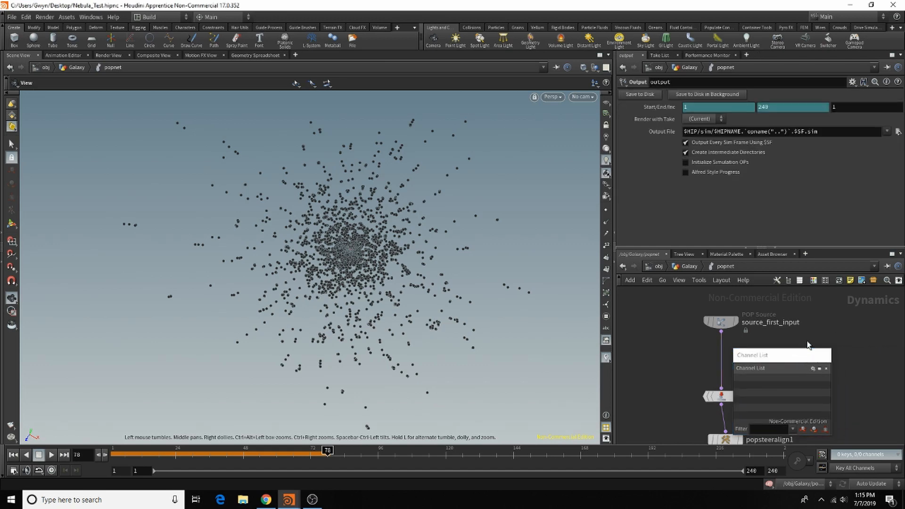
key(ctrl+z)
drag(802, 355, 890, 413)
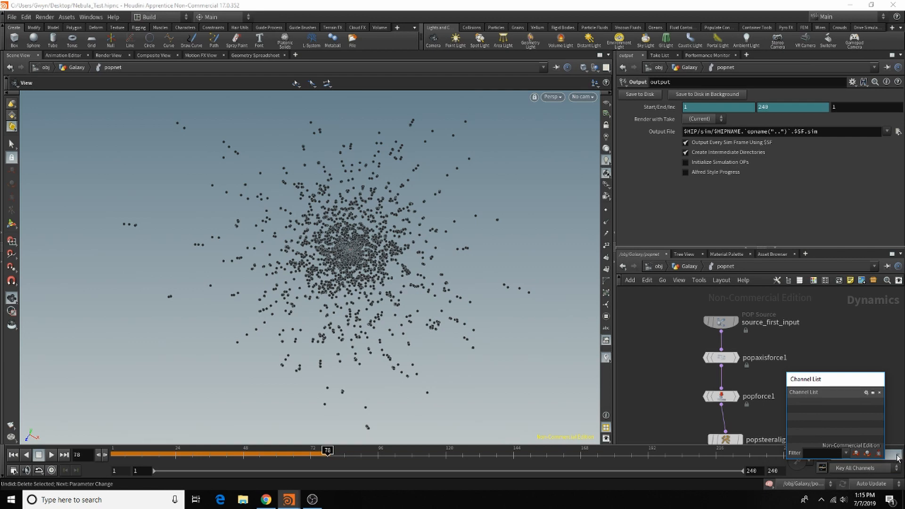
Review the axis force's falloff and binding settings and set its air resistance to 4.46.
click(721, 357)
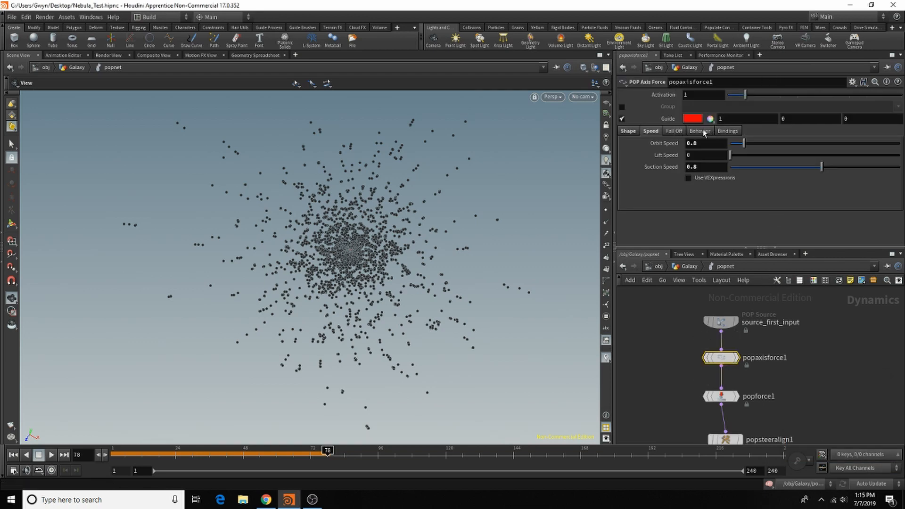
click(668, 133)
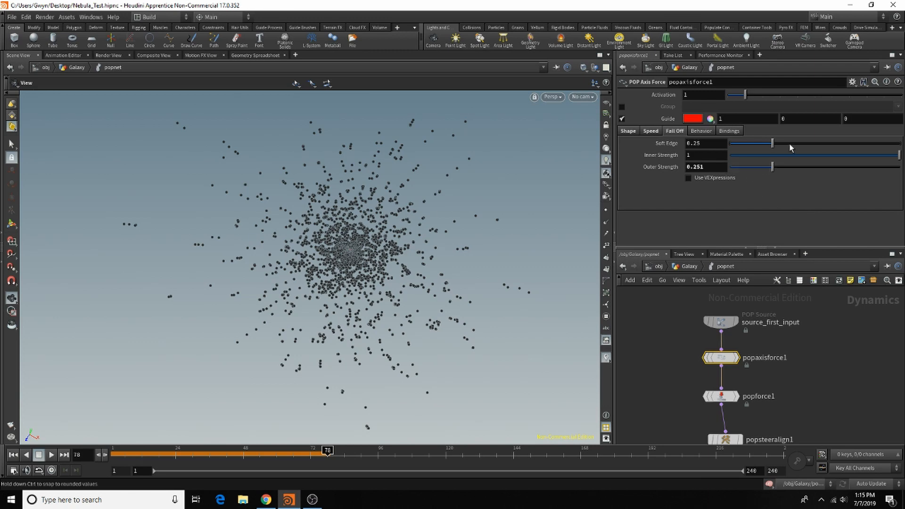
click(707, 133)
click(730, 131)
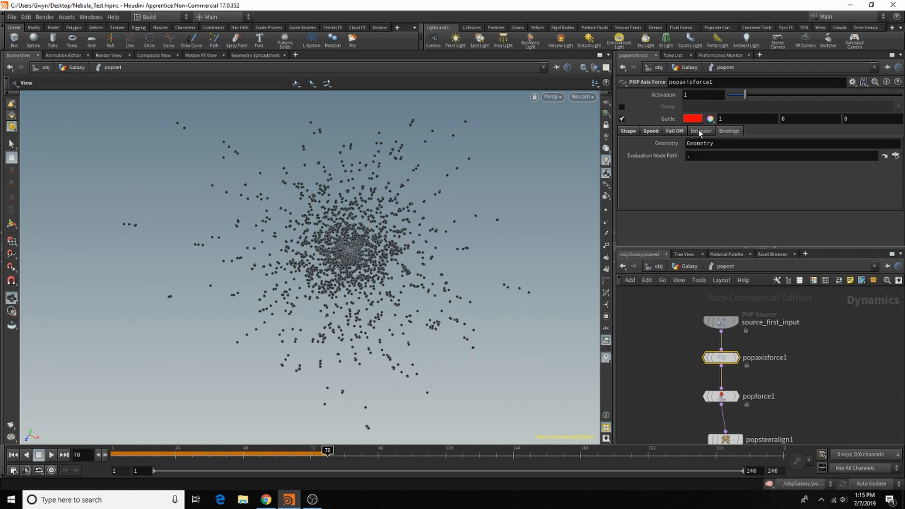
click(702, 132)
drag(746, 163, 808, 172)
Bypass the POP Force node and simulate again from the first frame.
click(705, 396)
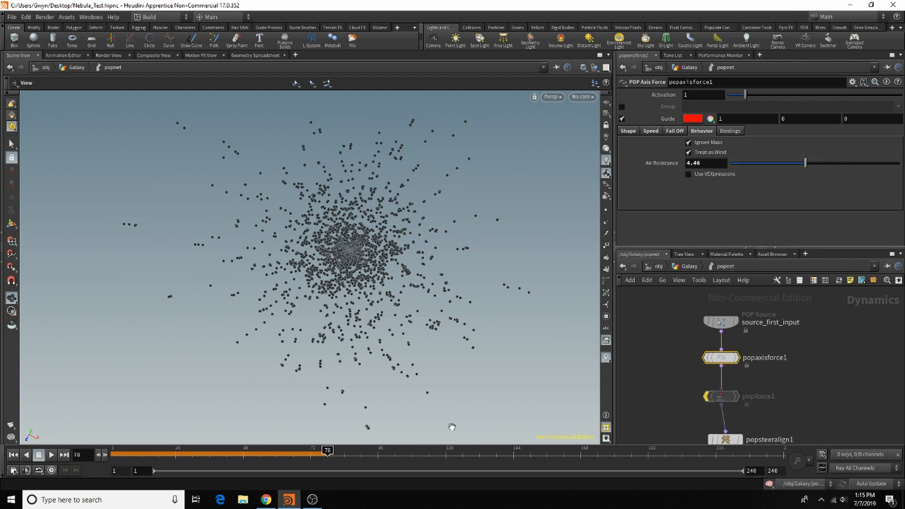
click(13, 455)
click(51, 455)
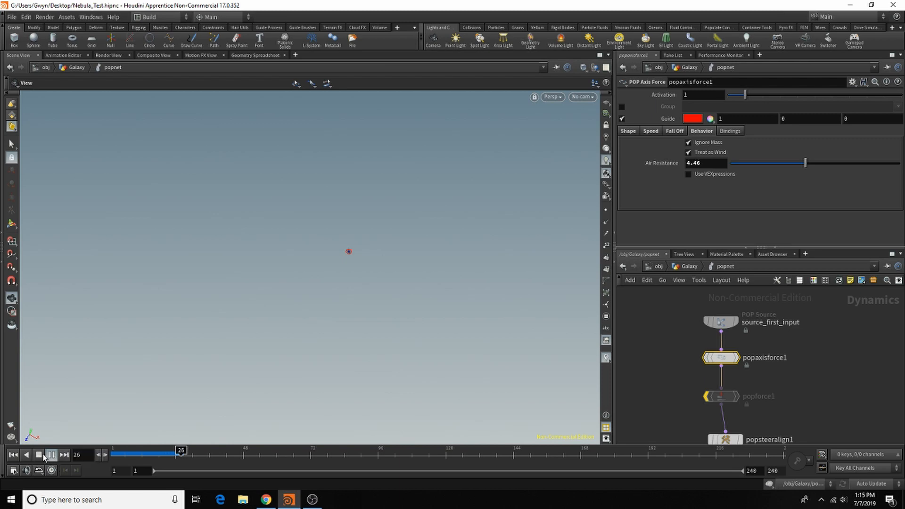
click(51, 455)
click(469, 451)
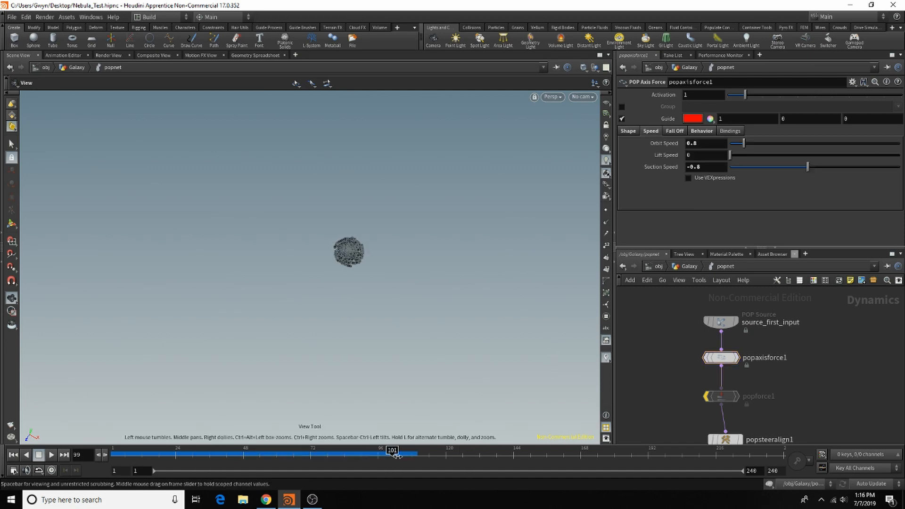
Scrub to frame 144, examine the particle swirl from several angles, and check the axis force's behavior settings.
drag(394, 455, 512, 455)
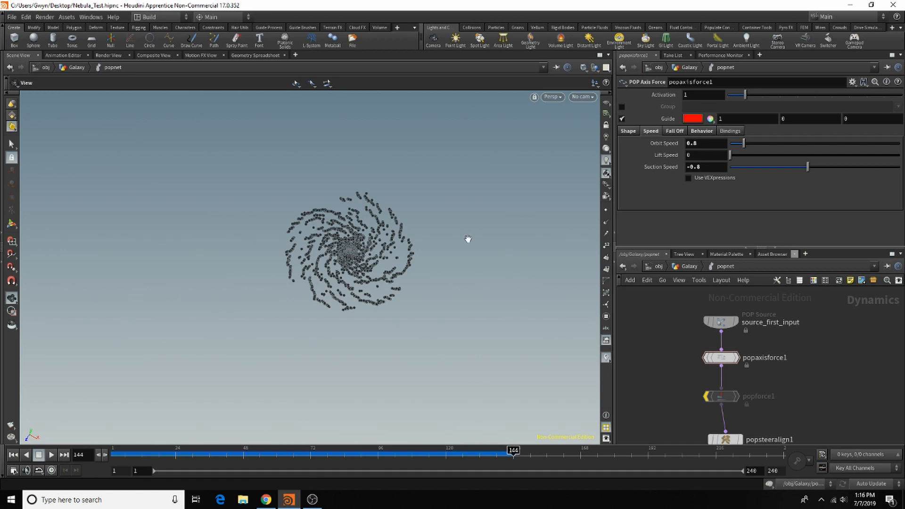
right_drag(330, 263, 455, 256)
drag(455, 256, 336, 217)
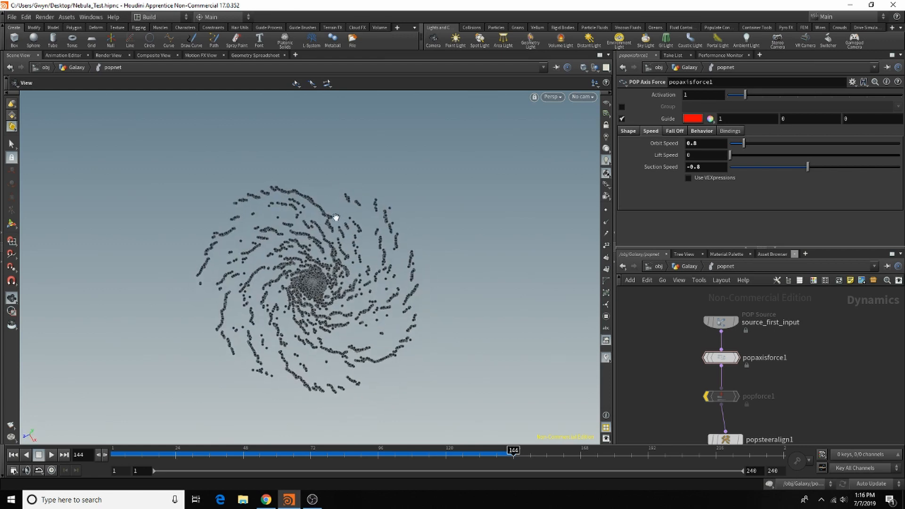
drag(351, 289, 315, 263)
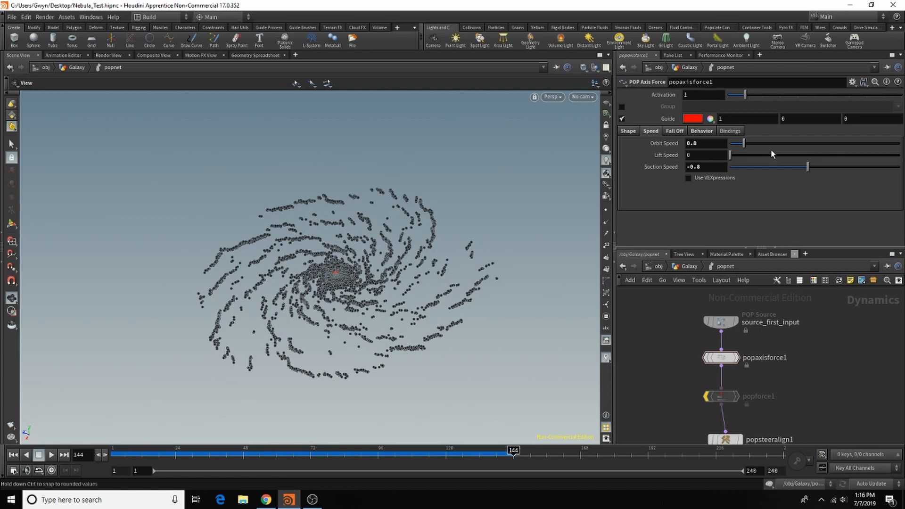
click(704, 132)
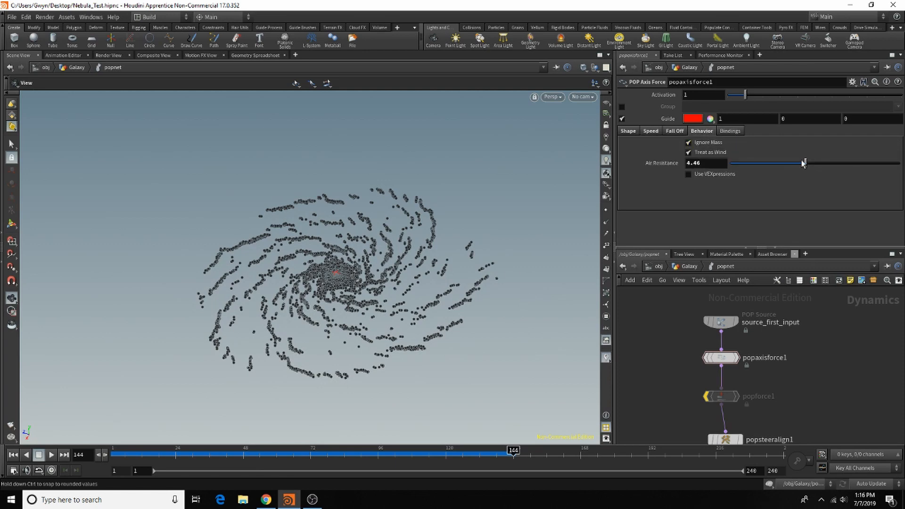
Set the POP source's constant birth rate to 3500 and simulate from the first frame to frame 177.
click(722, 322)
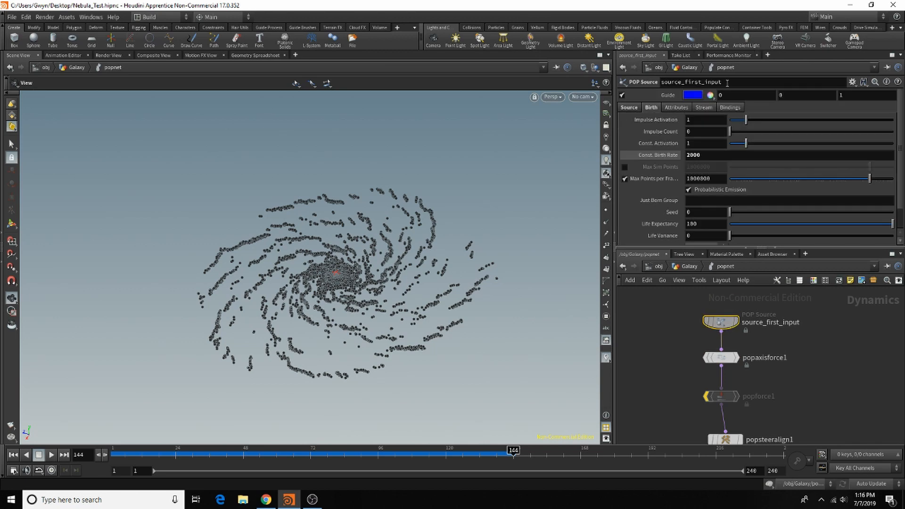
click(660, 159)
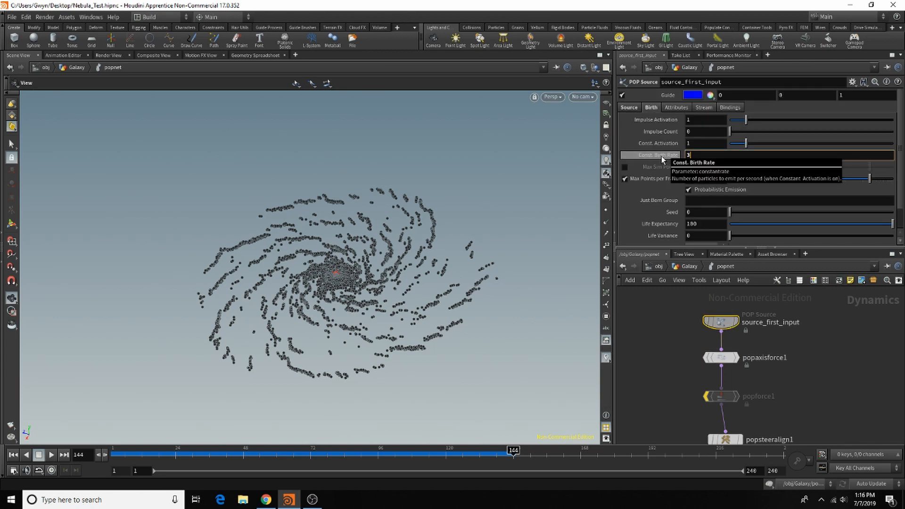
text(3500)
key(Return)
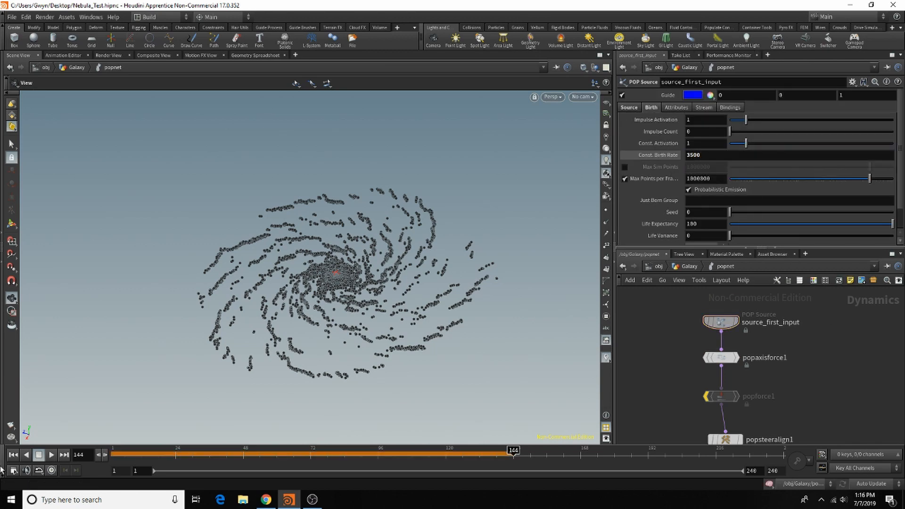
click(13, 455)
click(607, 453)
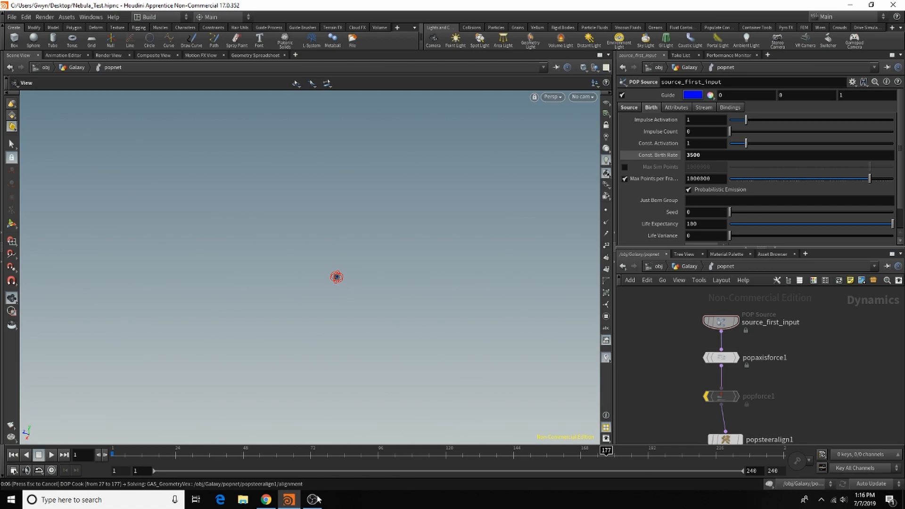
Switch to Chrome and browse NASA's Hubble Space Telescope images for galaxy references, viewing "Hubble Sets Sights on a Galaxy with a Bright Heart" enlarged.
click(266, 499)
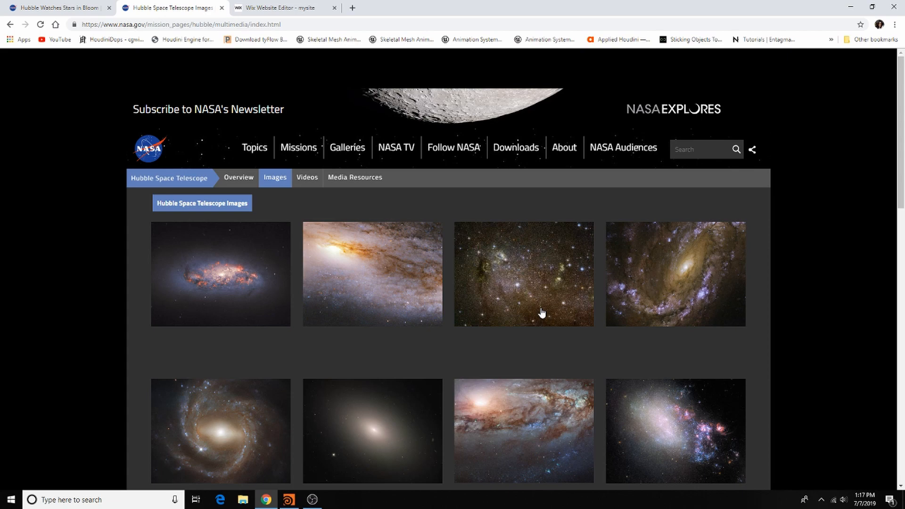
scroll(542, 313, down, 4)
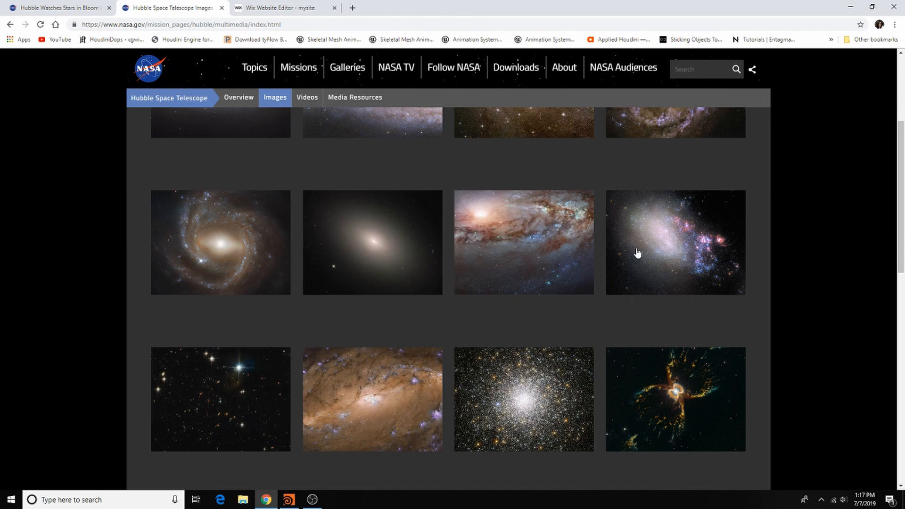
scroll(672, 326, down, 3)
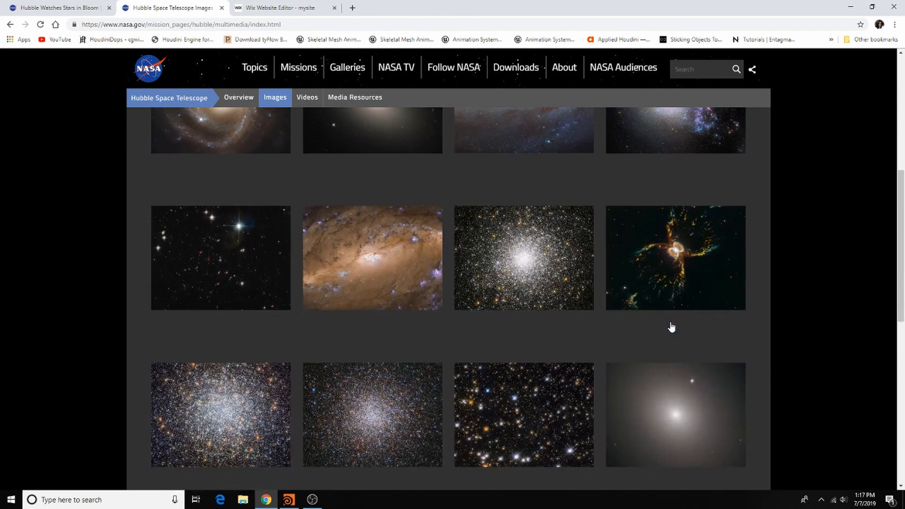
scroll(672, 327, down, 10)
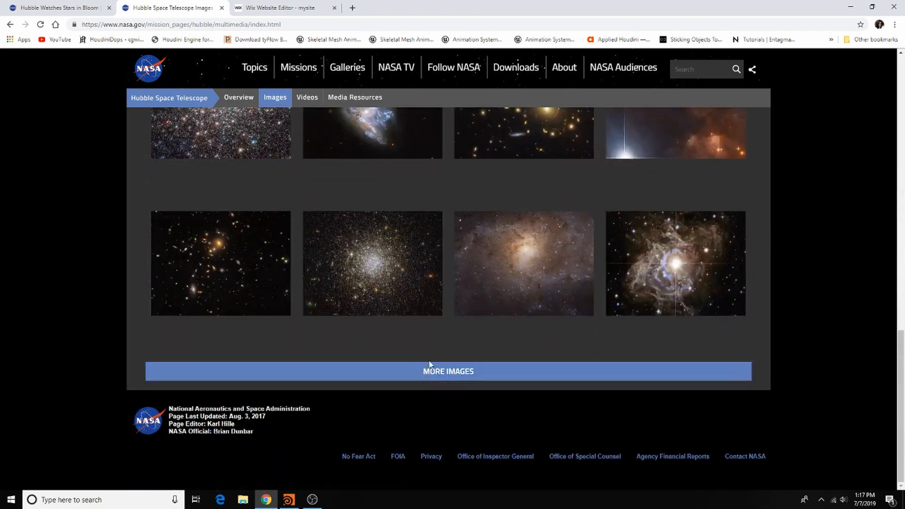
click(429, 368)
scroll(498, 364, down, 3)
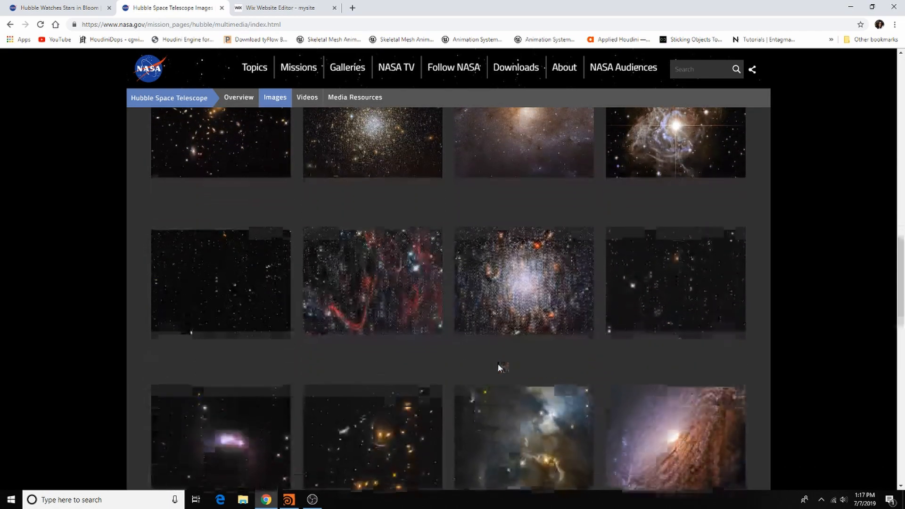
scroll(498, 364, down, 5)
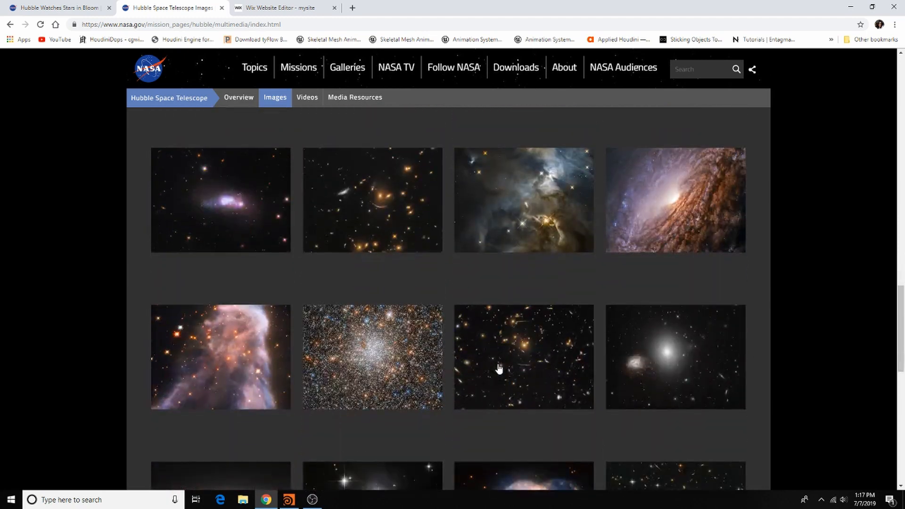
scroll(338, 447, down, 1)
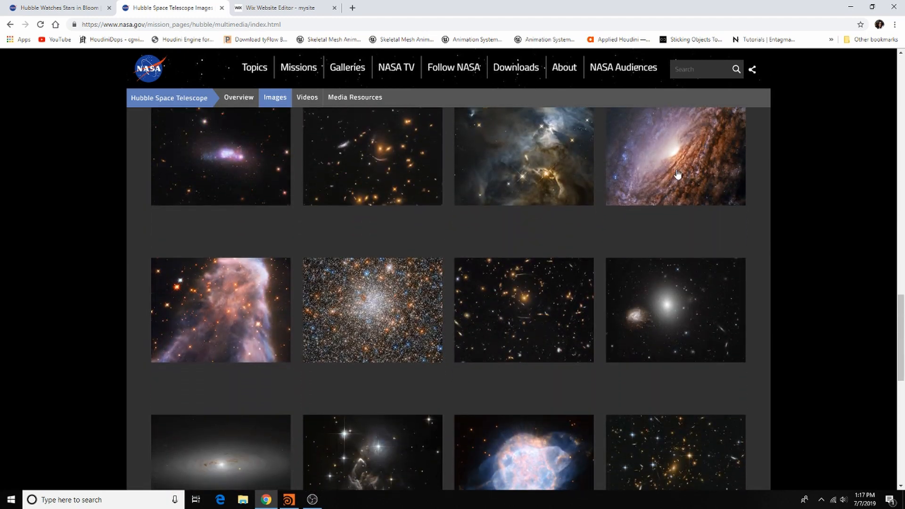
click(677, 174)
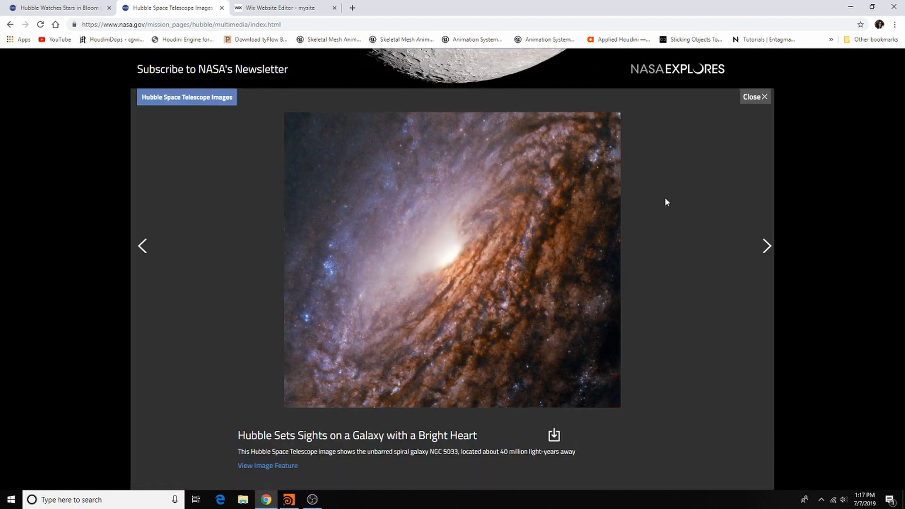
click(750, 97)
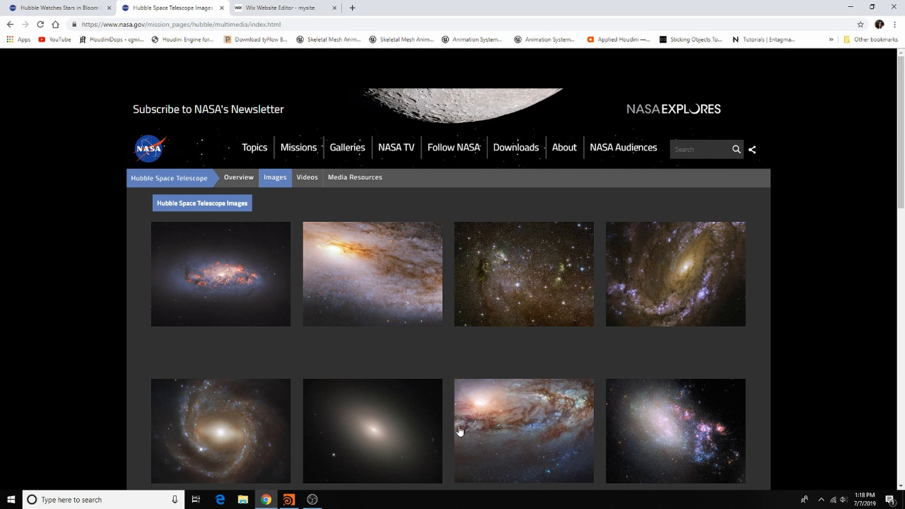
Switch back to Houdini and examine the particle galaxy at frame 177 from different distances and angles.
click(289, 499)
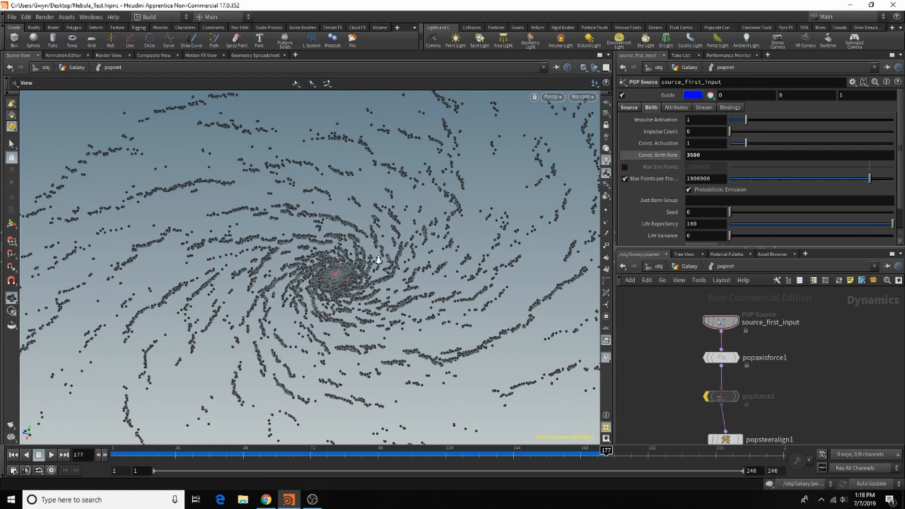
scroll(349, 313, down, 5)
mouse_move(348, 313)
mouse_down()
mouse_move(374, 165)
mouse_move(377, 245)
mouse_move(337, 307)
mouse_up()
scroll(337, 307, up, 3)
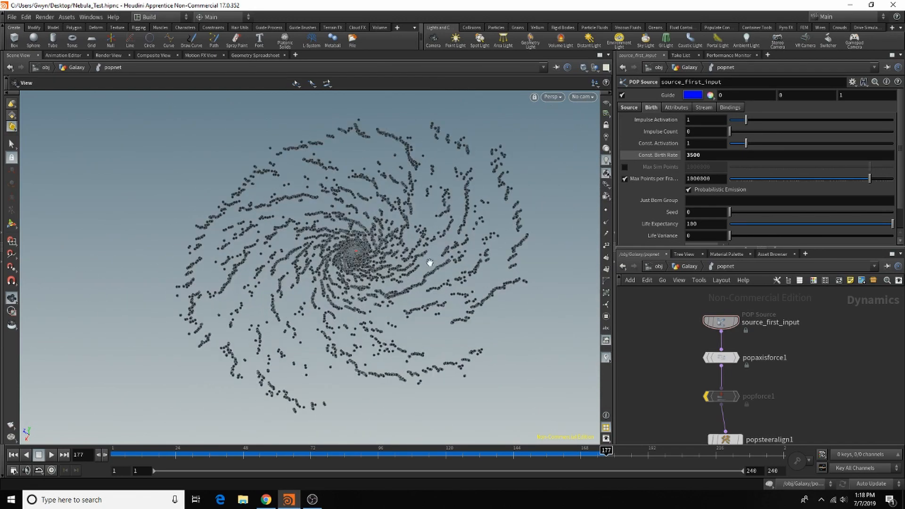
Delete the bypassed POP Force node and go up to the Galaxy network.
click(722, 400)
key(Delete)
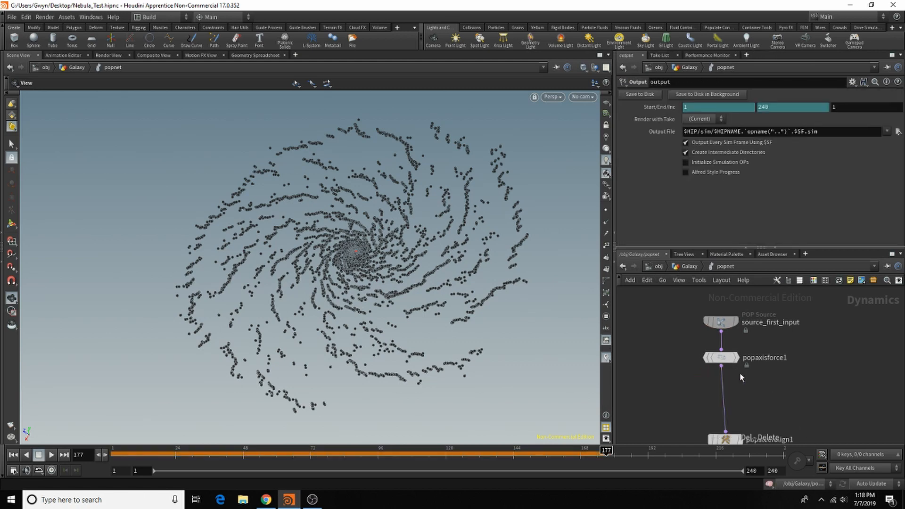
click(689, 266)
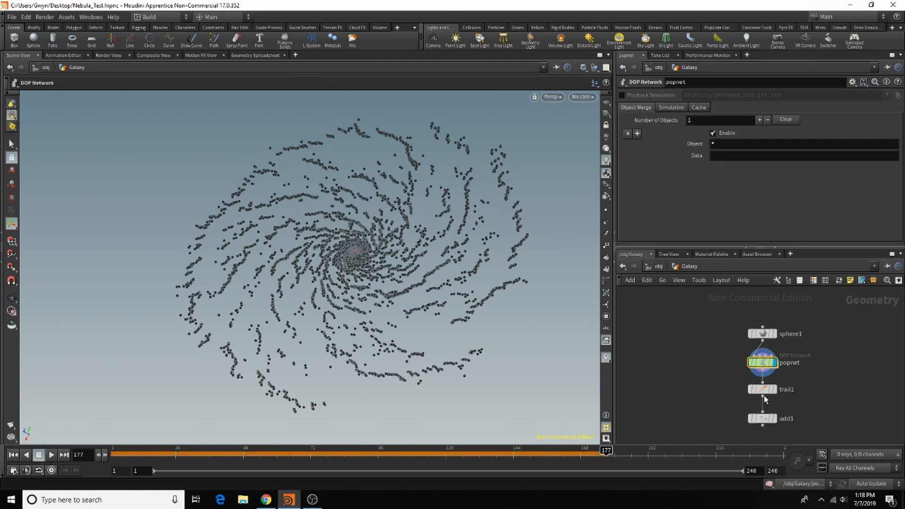
Make room between the Trail and Add nodes and insert a Time Blend node into their connection.
scroll(794, 401, up, 1)
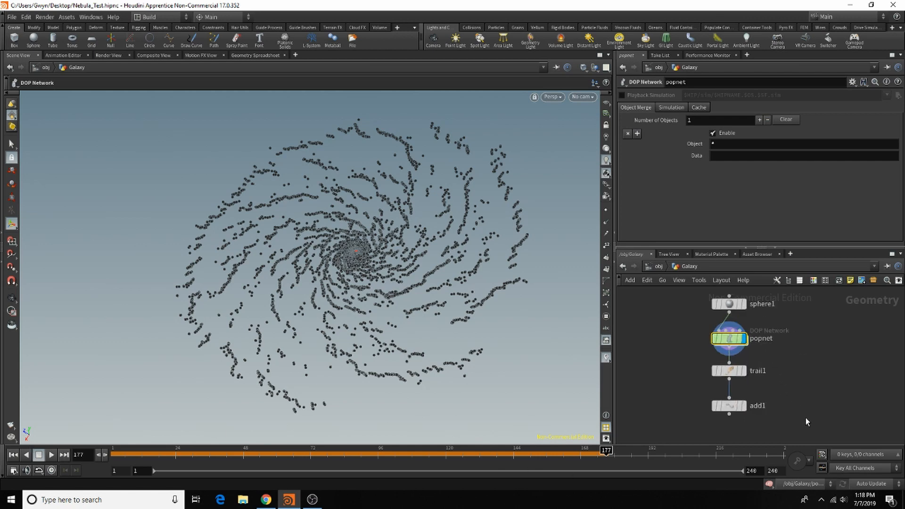
mouse_move(743, 410)
drag(743, 409, 743, 434)
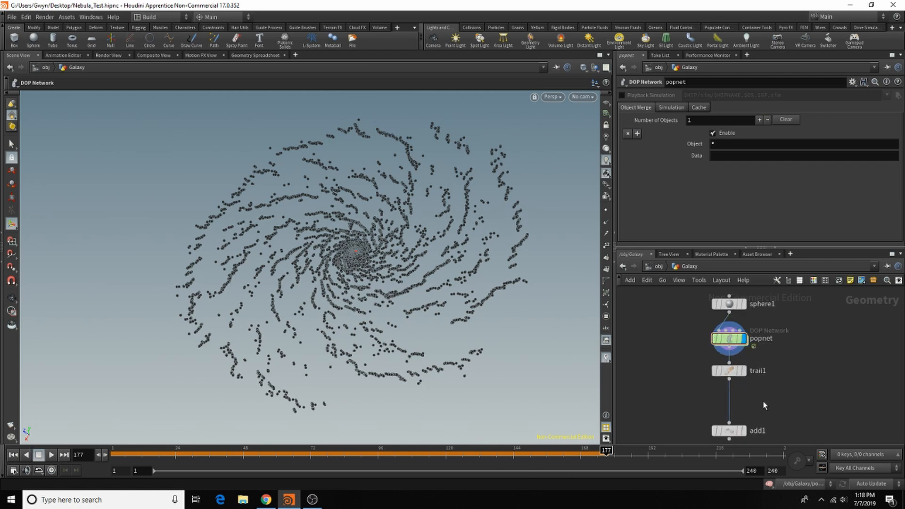
key(Tab)
text(time)
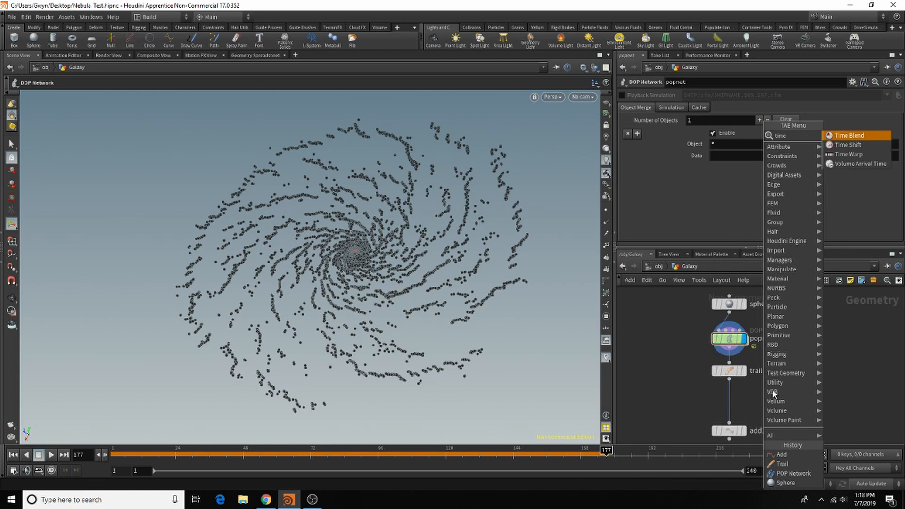
click(849, 135)
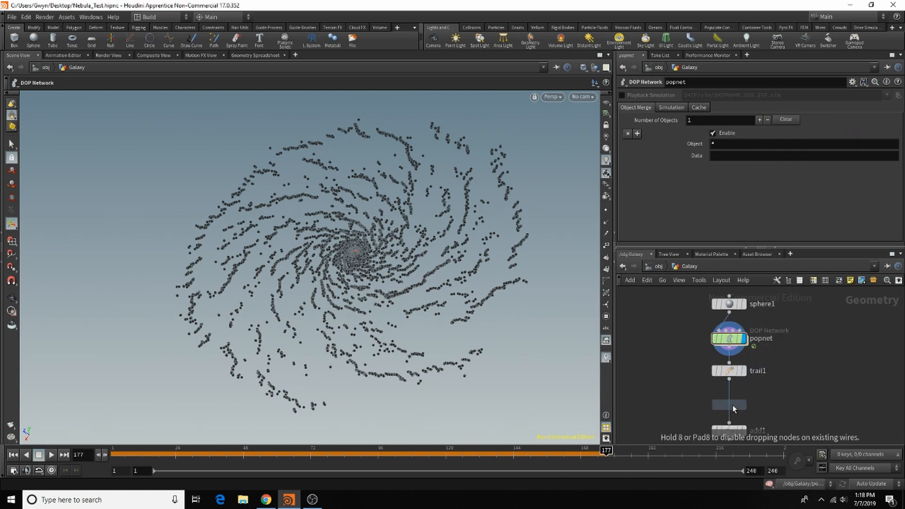
click(733, 408)
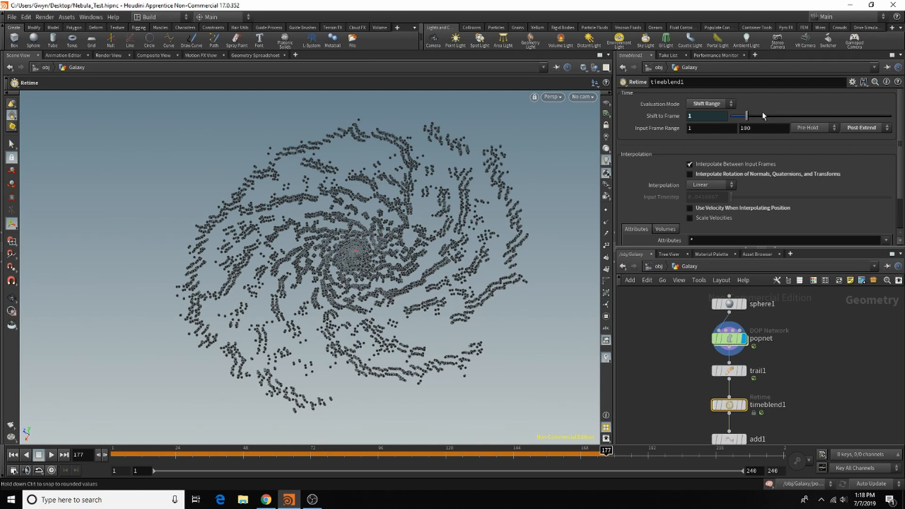
Set the start of the Time Blend node's input frame range to 177.
click(704, 128)
text(77)
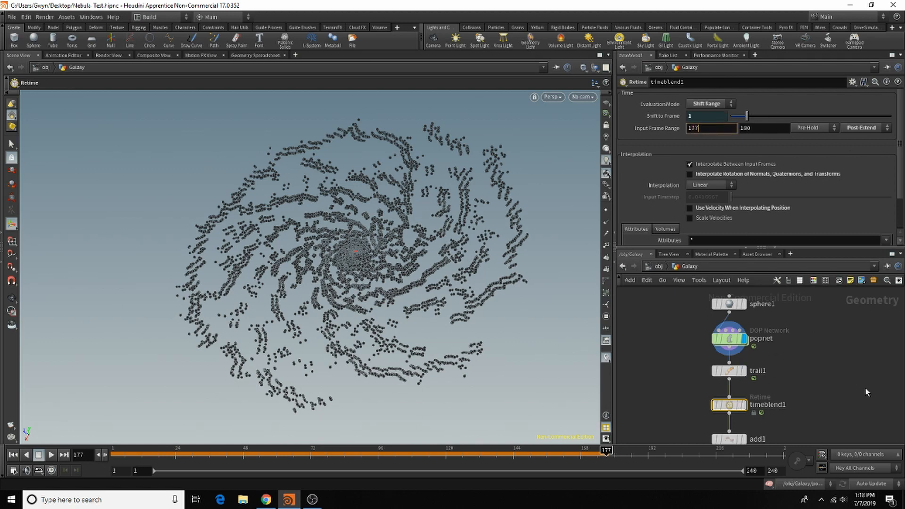
key(Return)
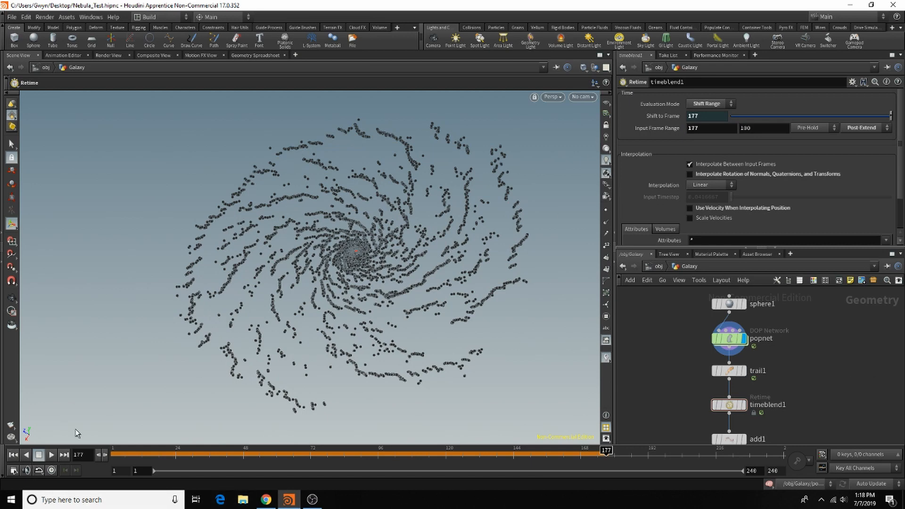
Rewind to the first frame and advance the simulation to frame 139 with the Trail node displayed.
click(12, 455)
click(269, 452)
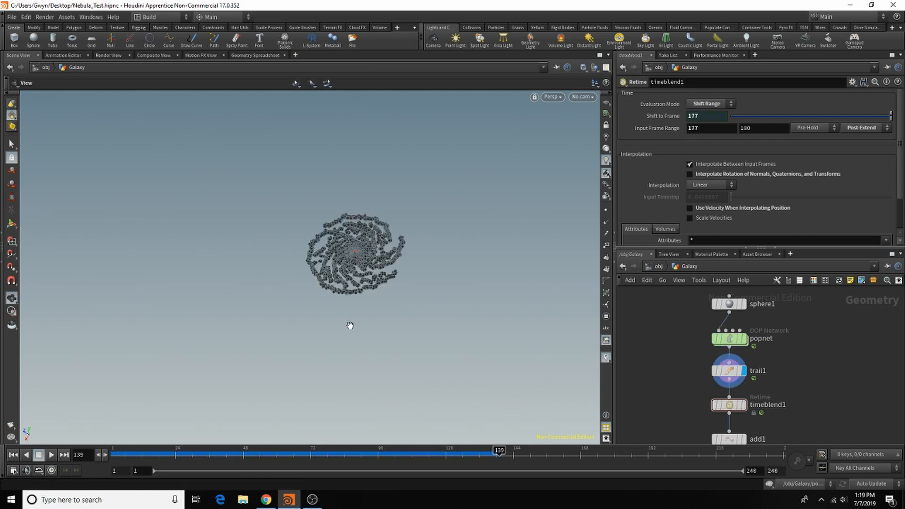
scroll(350, 326, up, 6)
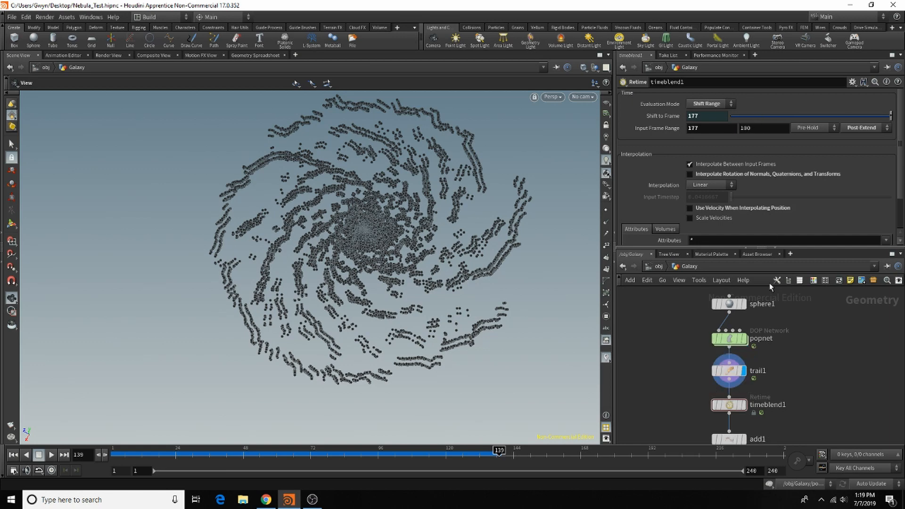
Set the Trail node's trail length to 4 and trail increment to 0.51, and display the Time Blend node.
click(729, 370)
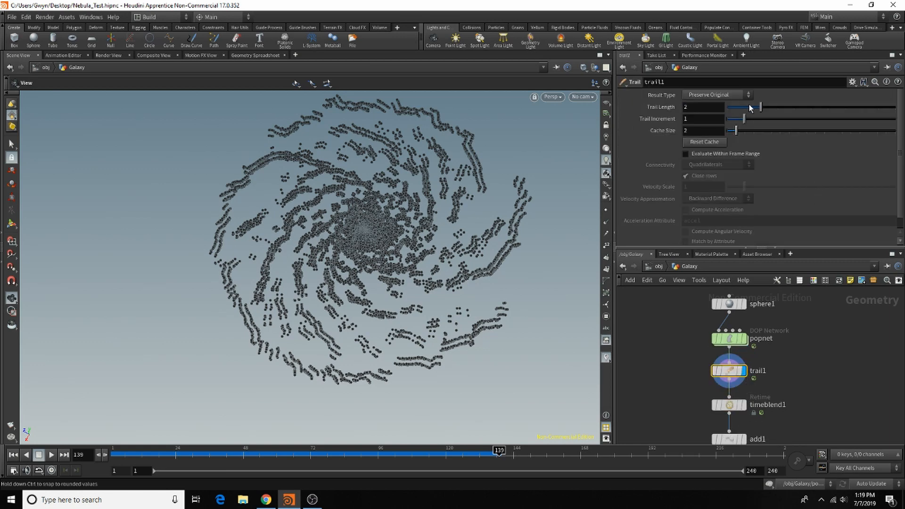
drag(774, 107, 800, 108)
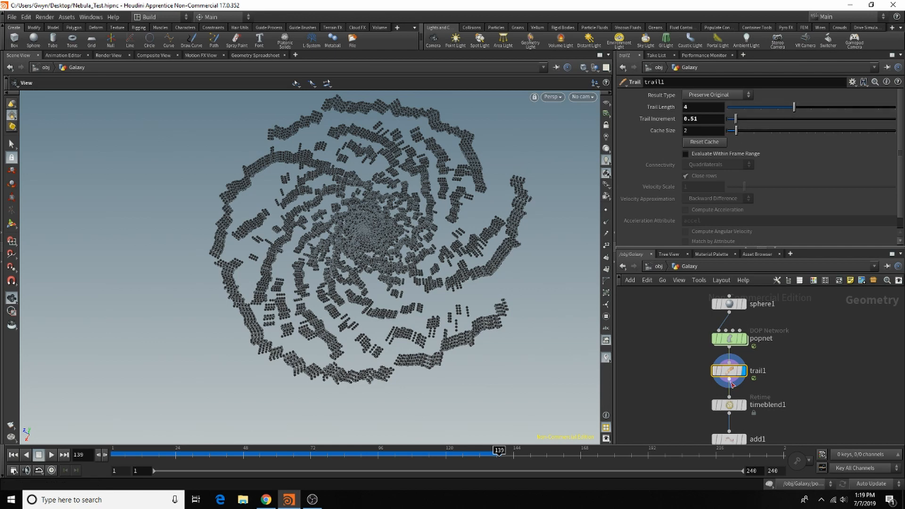
mouse_move(751, 410)
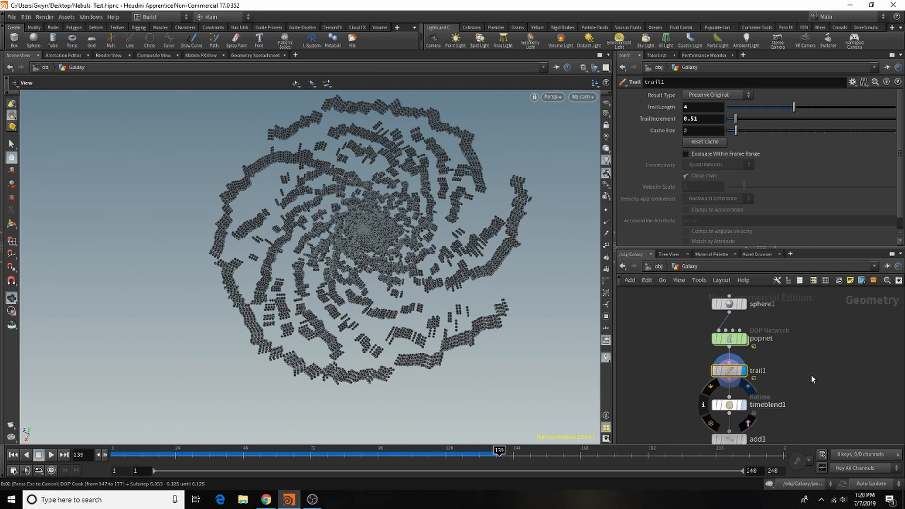
Switch to Chrome and browse NASA's Hubble images for references, viewing "A Piercing Celestial Eye Stares Back at Hubble" enlarged.
click(266, 500)
scroll(330, 274, down, 2)
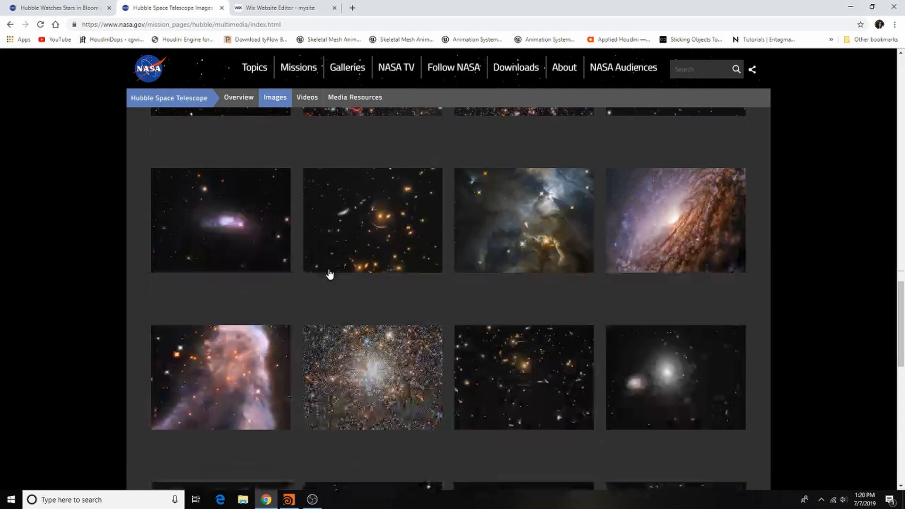
scroll(330, 274, down, 7)
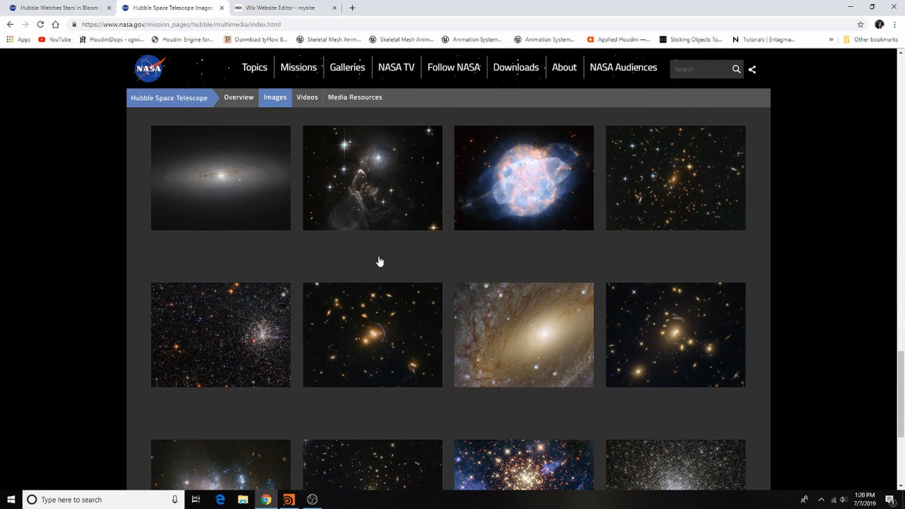
click(534, 207)
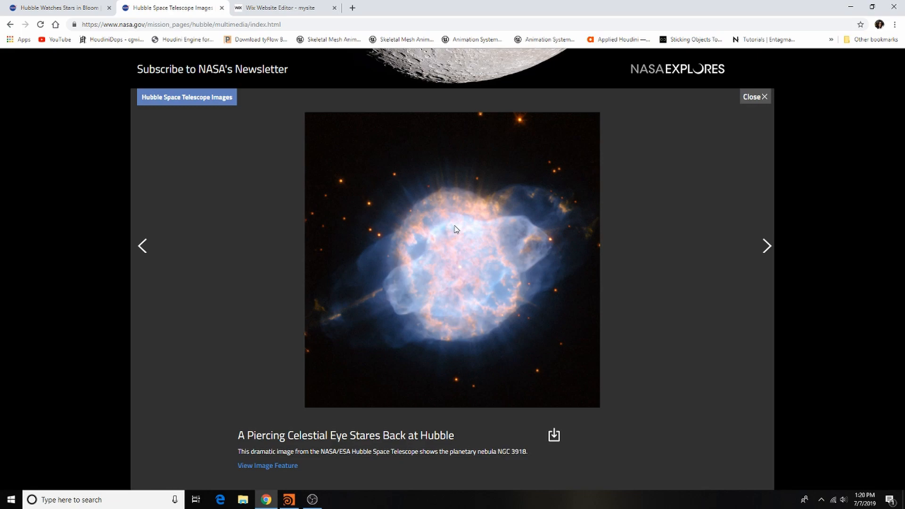
click(752, 97)
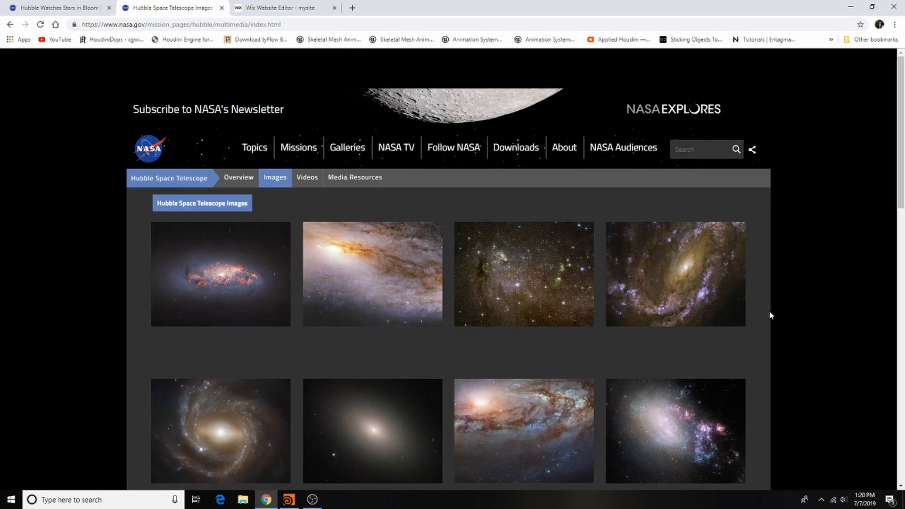
scroll(772, 316, down, 6)
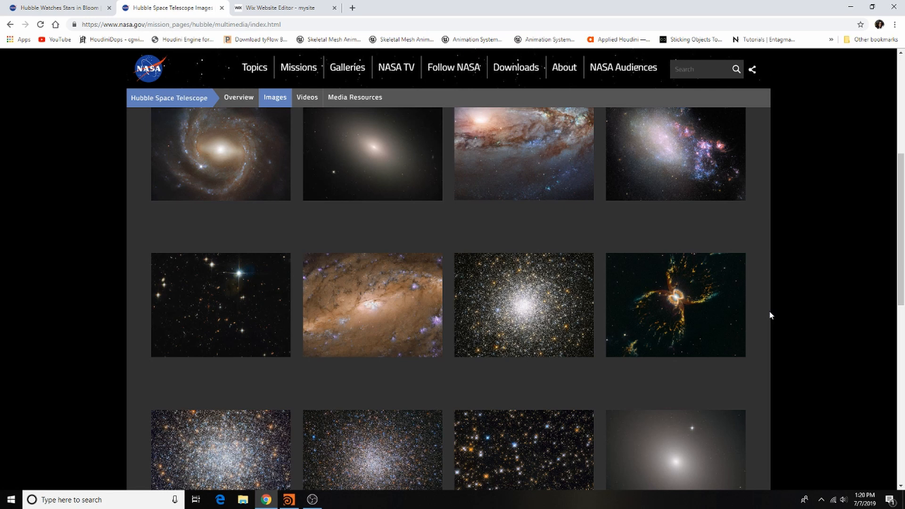
Switch back to Houdini and delete the Add node that follows the Time Blend node.
click(289, 500)
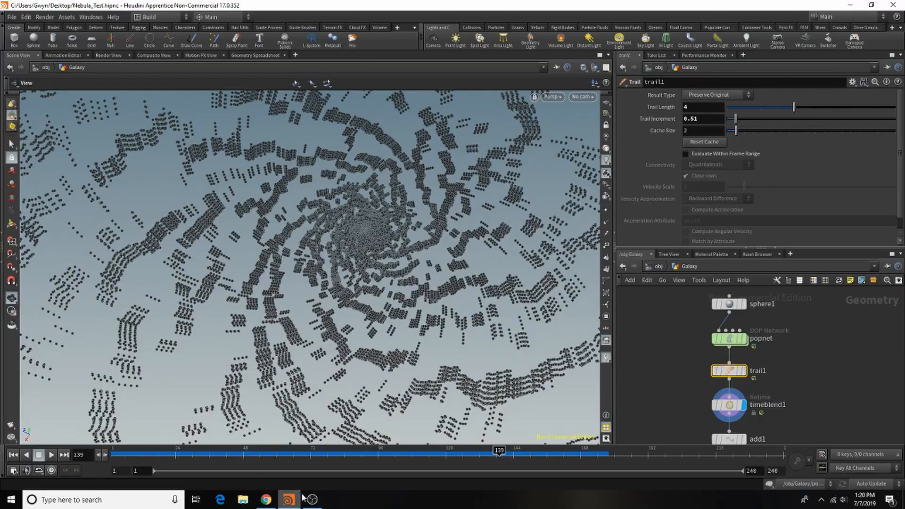
scroll(367, 269, down, 5)
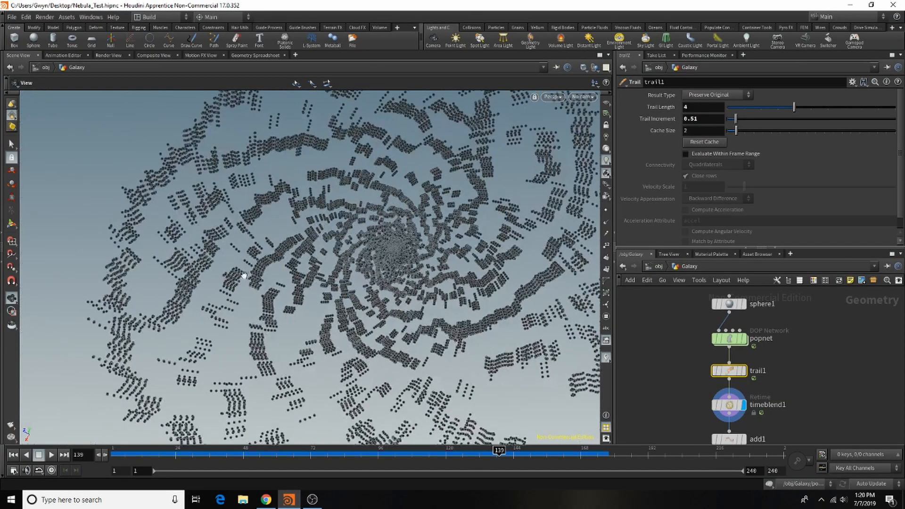
drag(367, 268, 395, 210)
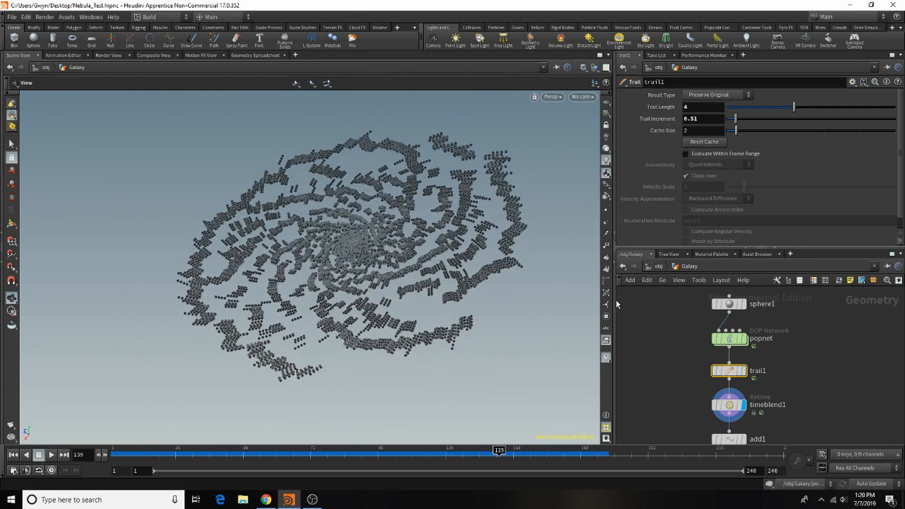
scroll(735, 410, up, 1)
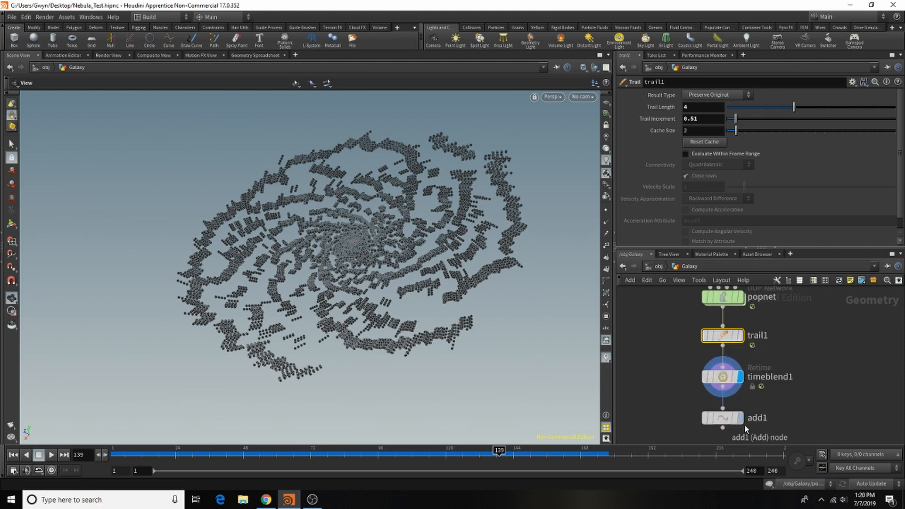
click(741, 419)
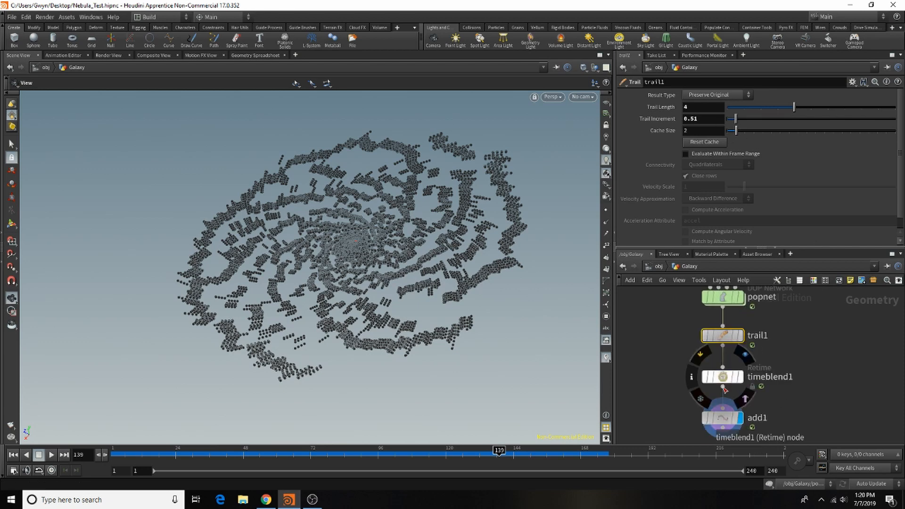
click(722, 418)
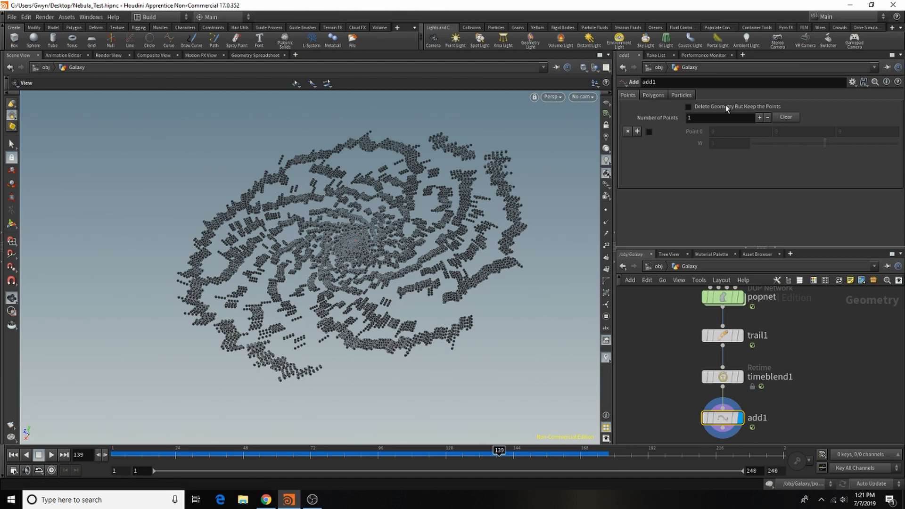
key(Delete)
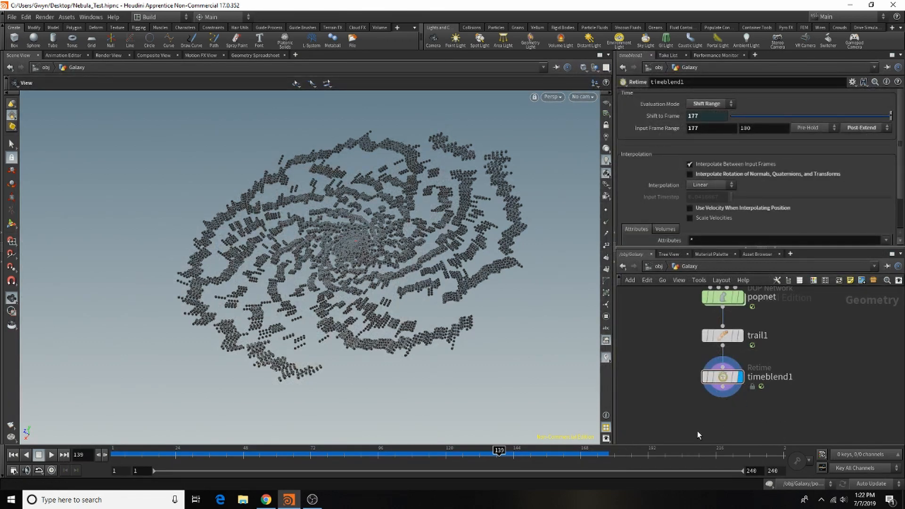
Create a new Add node, connect it to the Time Blend node's output and display it.
key(Tab)
text(add)
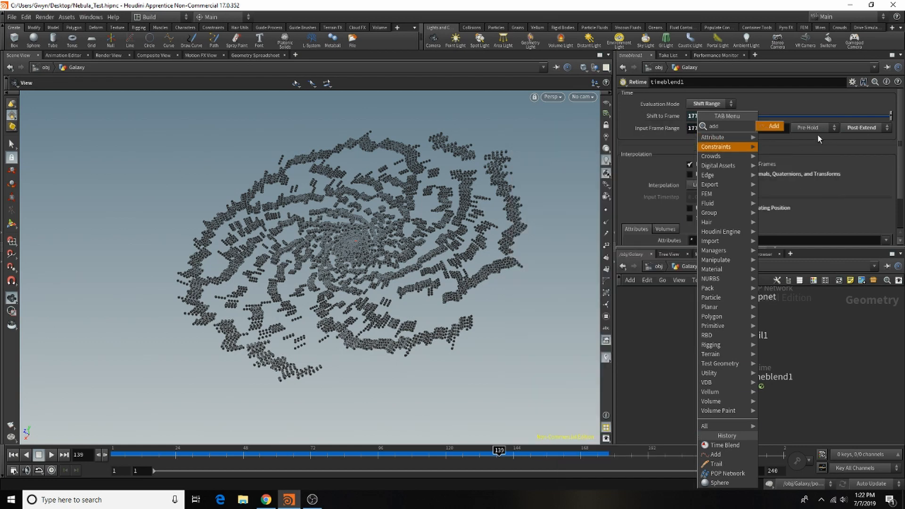
click(773, 126)
click(727, 399)
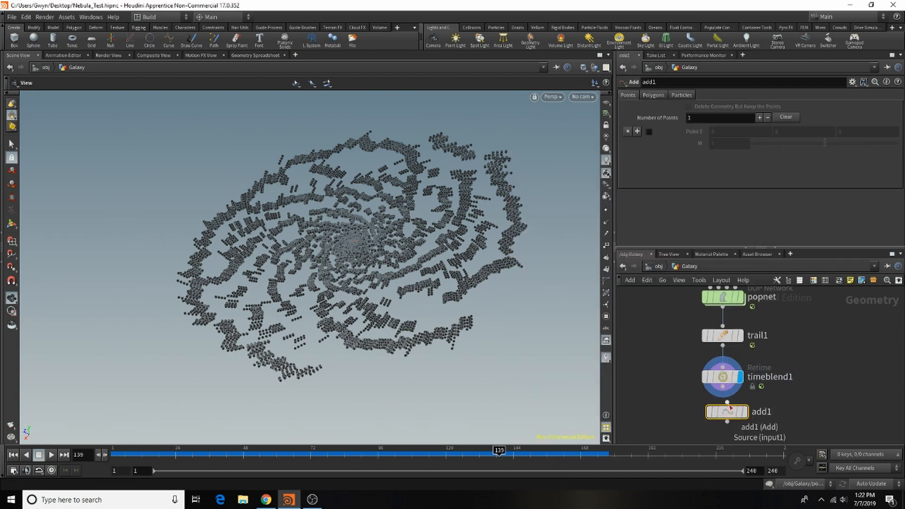
click(725, 395)
click(727, 404)
drag(727, 411, 722, 415)
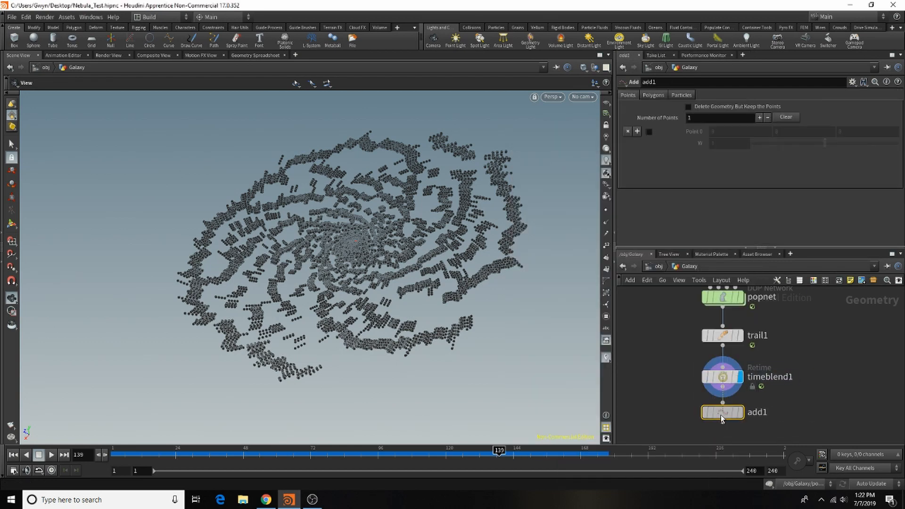
click(742, 416)
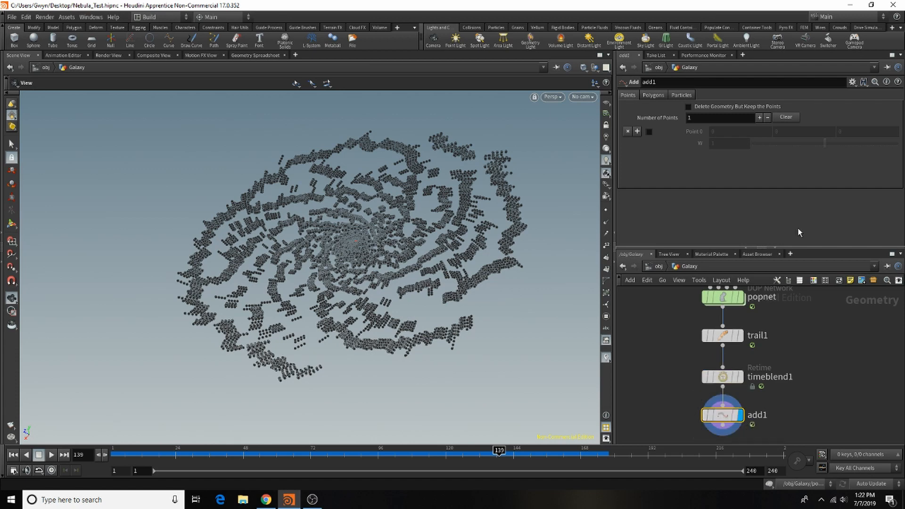
Have the Add node build polygons by group, adding By Attribute with the attribute name id.
click(662, 98)
click(681, 121)
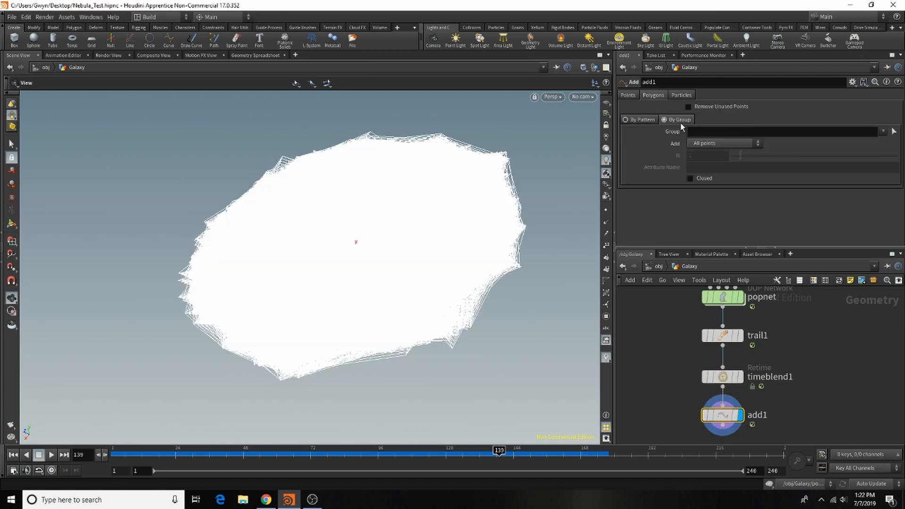
click(717, 142)
click(717, 190)
click(716, 168)
text(id)
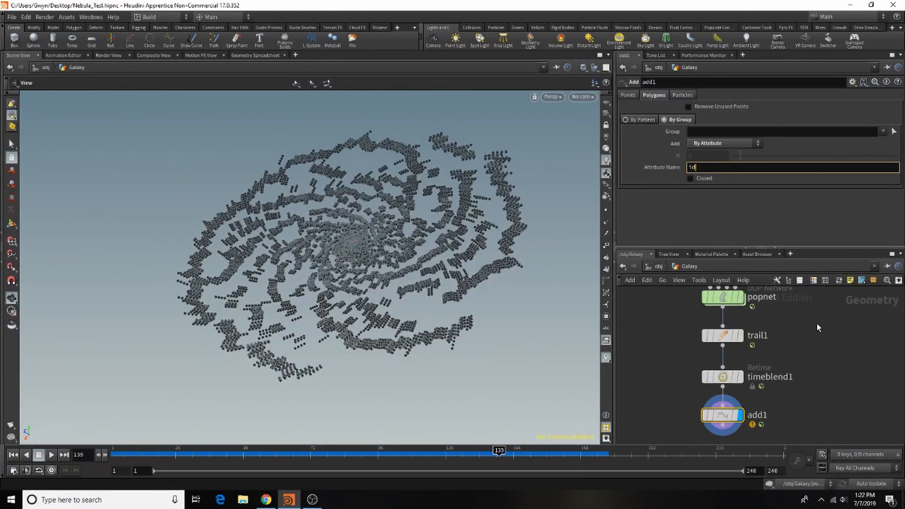
key(Return)
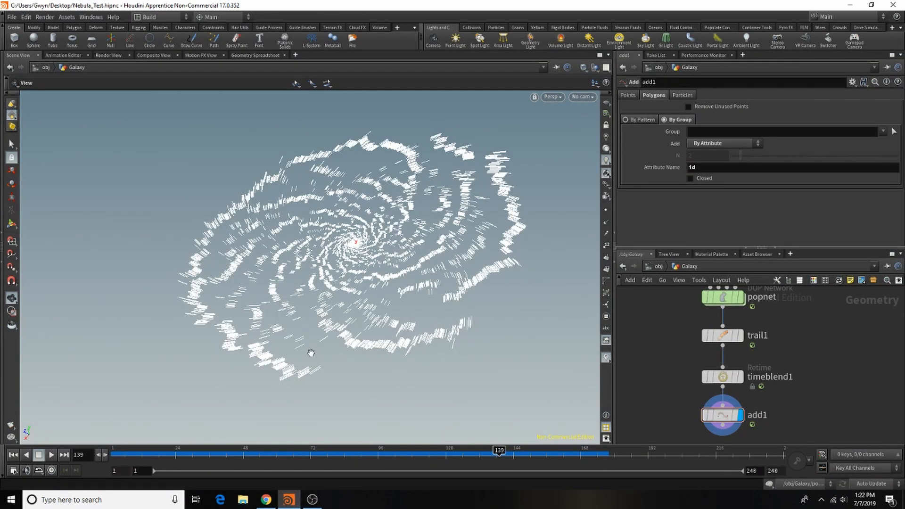
Place a Resample node below the Add node in the Galaxy network.
mouse_move(378, 296)
mouse_down()
mouse_move(375, 222)
mouse_move(368, 287)
mouse_up()
scroll(282, 233, up, 5)
scroll(404, 273, down, 6)
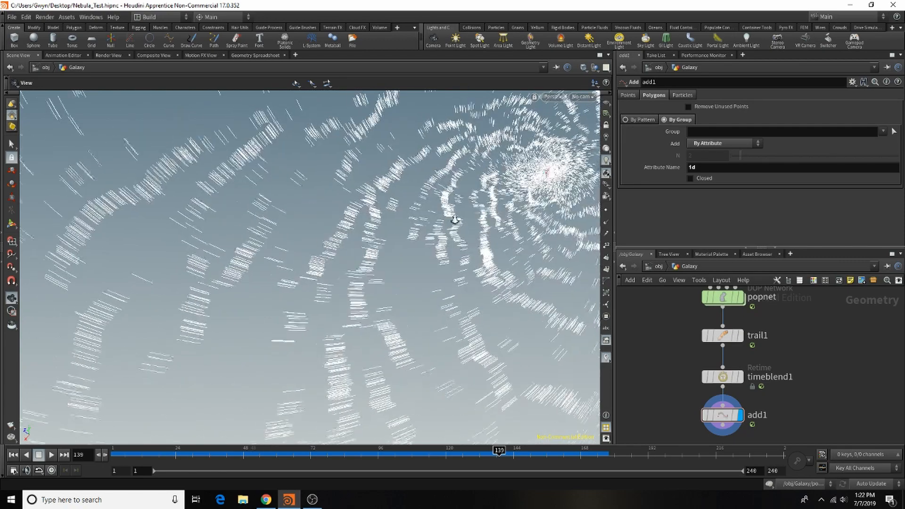
scroll(405, 273, down, 2)
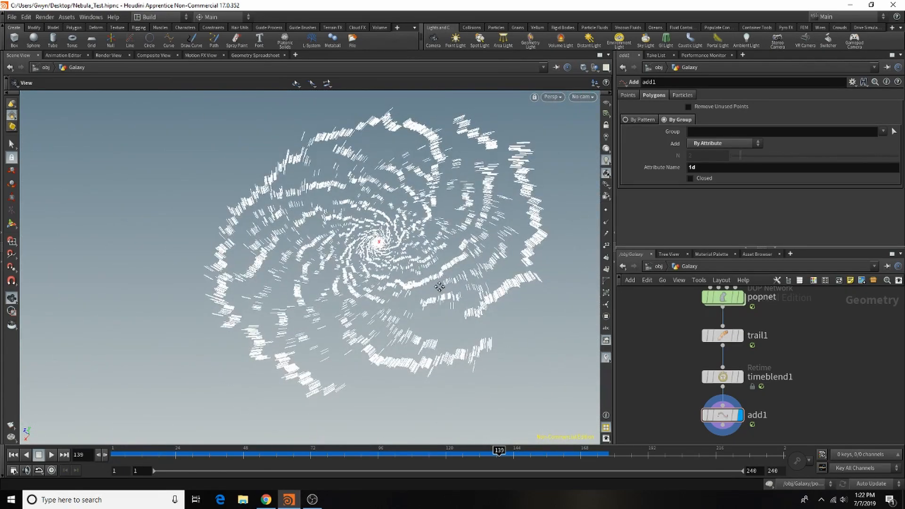
scroll(769, 324, down, 2)
scroll(762, 375, up, 1)
key(Tab)
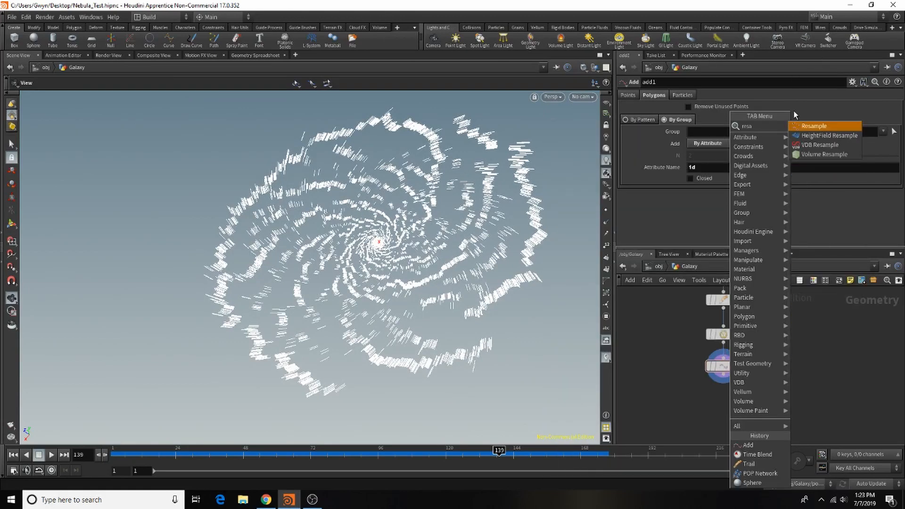
key(Escape)
click(726, 401)
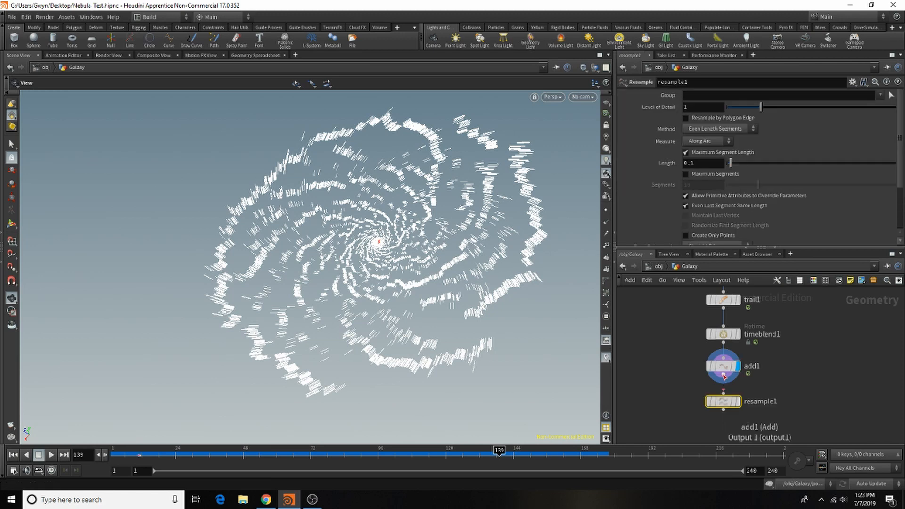
Connect the Resample node to the Add node's output and display it.
click(738, 401)
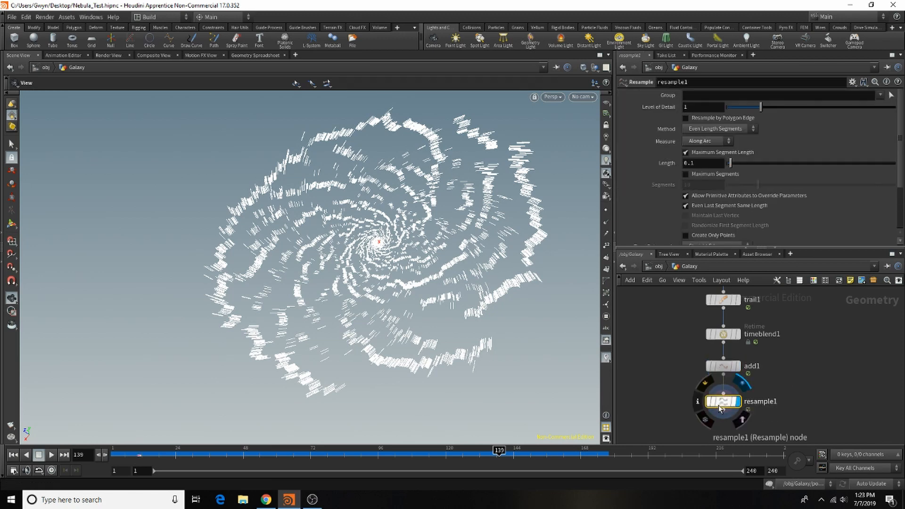
drag(724, 403, 724, 397)
scroll(744, 365, down, 3)
scroll(738, 424, up, 3)
Add a UV Texture node below the Resample node, connected to its output, and display it.
key(Tab)
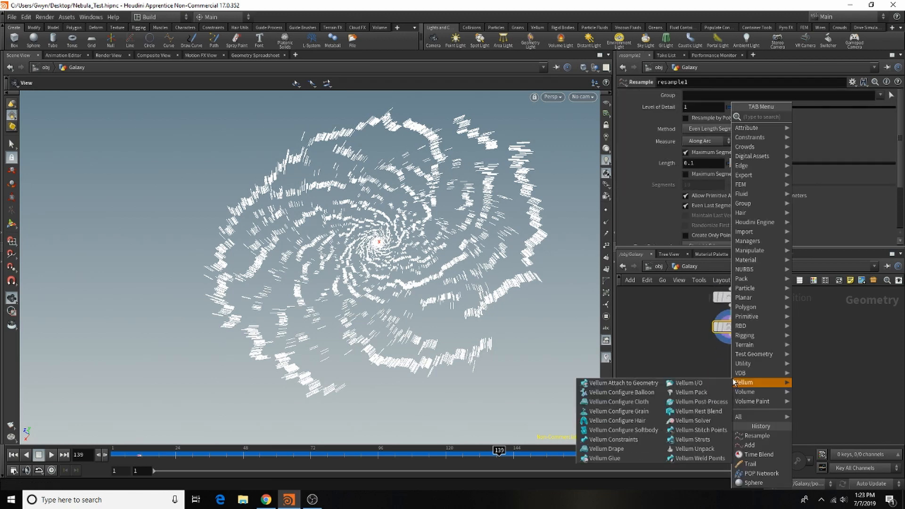
text(uv)
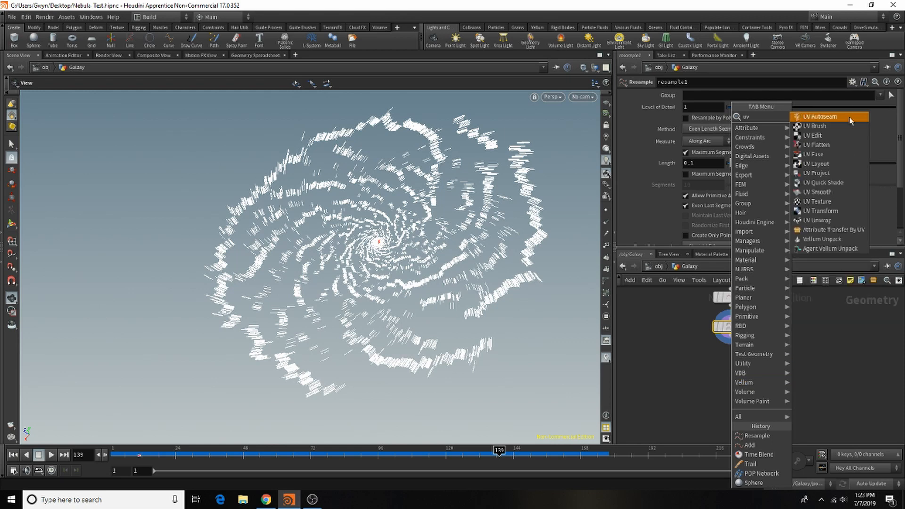
click(848, 204)
click(730, 358)
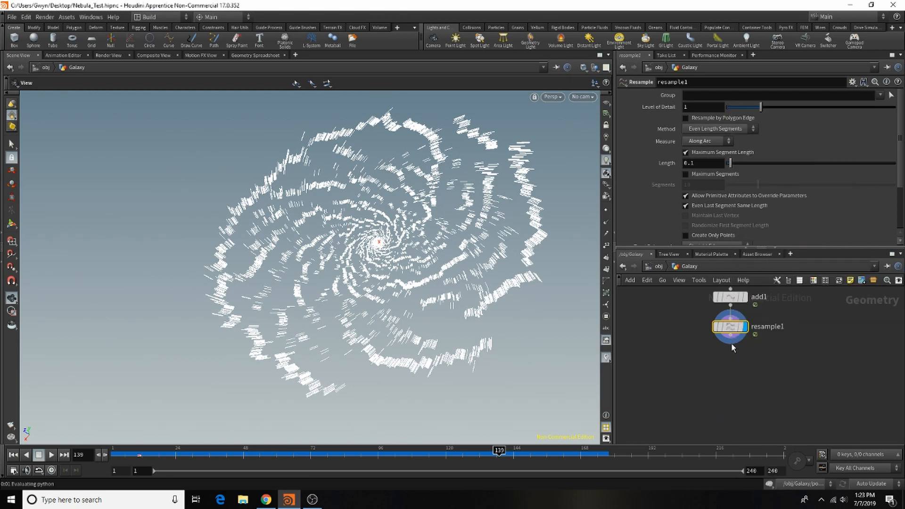
click(745, 357)
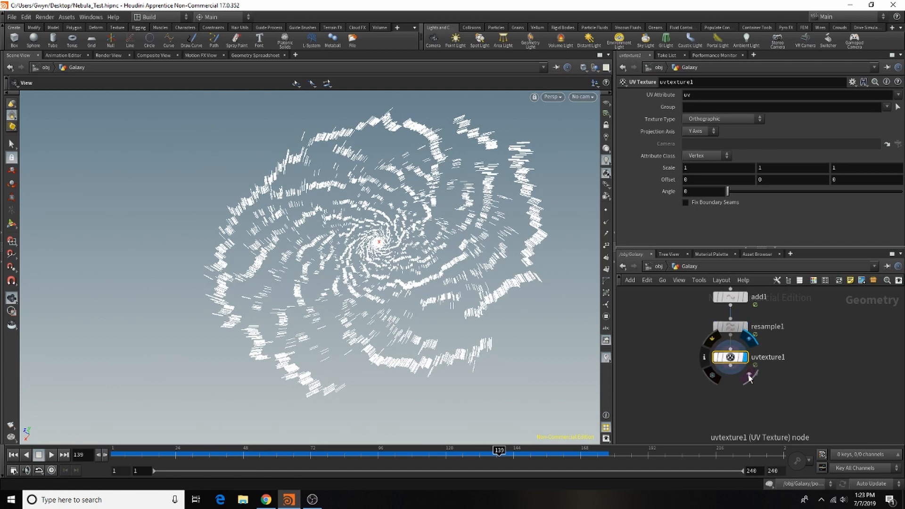
scroll(729, 375, up, 3)
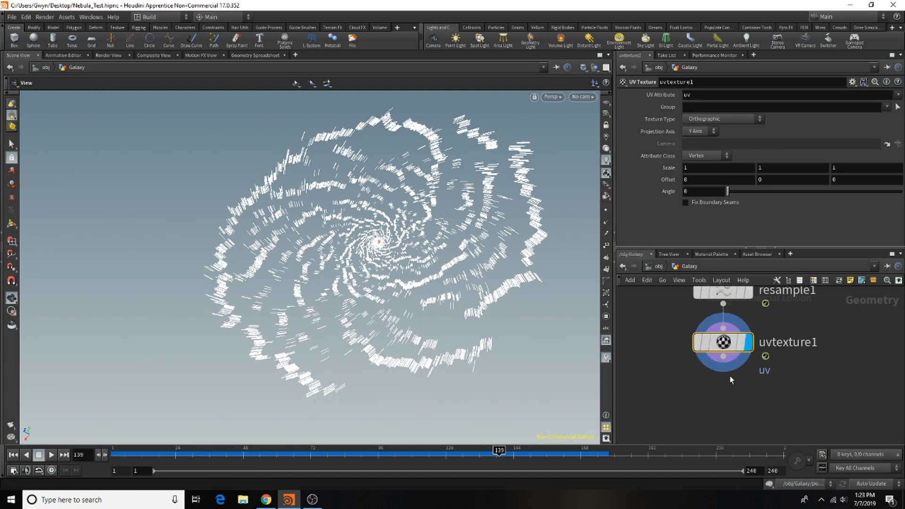
Examine the UV Texture node's vertex uv values in the Geometry Spreadsheet, and return to the scene view.
click(250, 56)
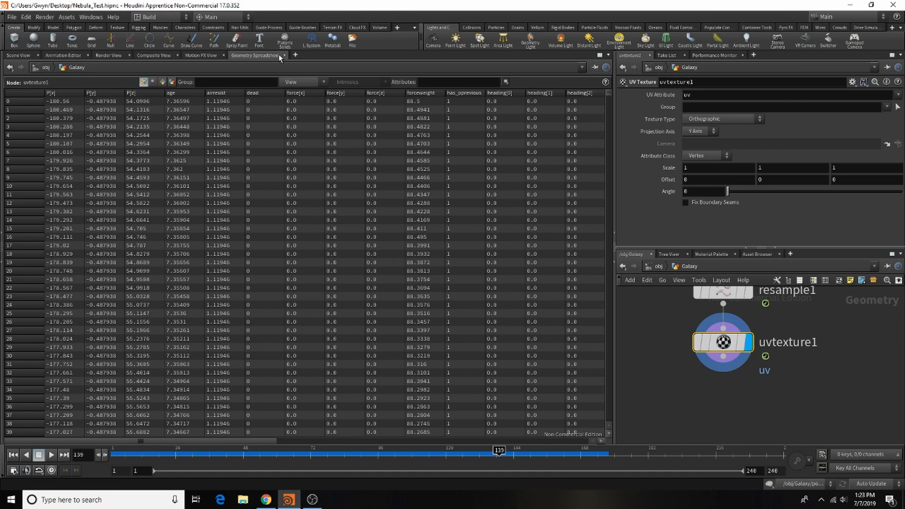
click(153, 82)
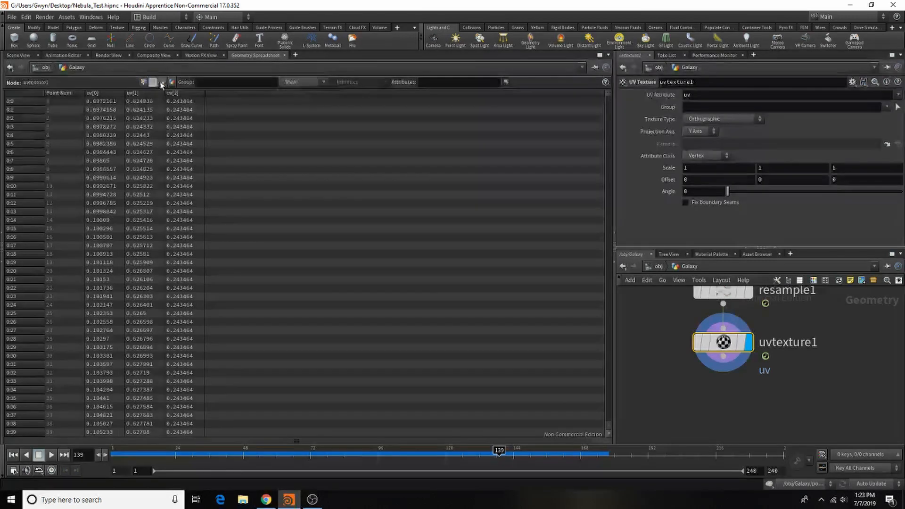
click(24, 56)
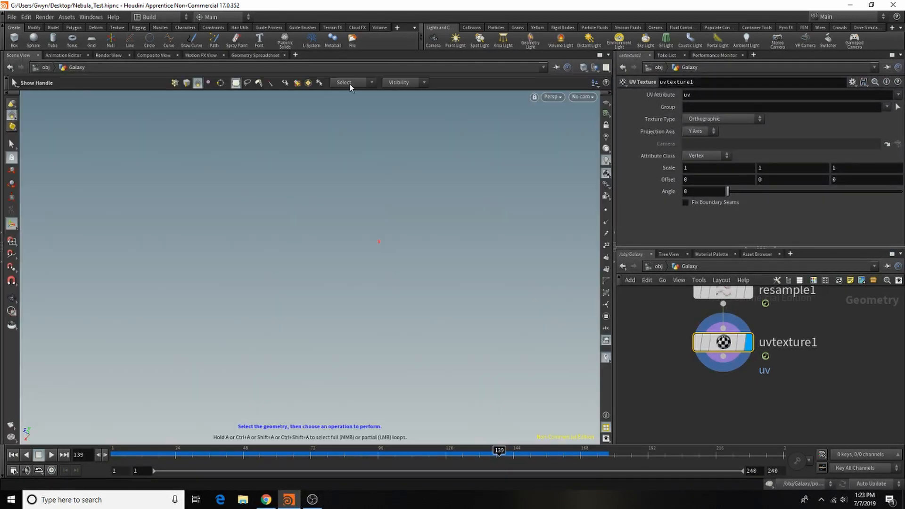
key(Tab)
mouse_move(731, 392)
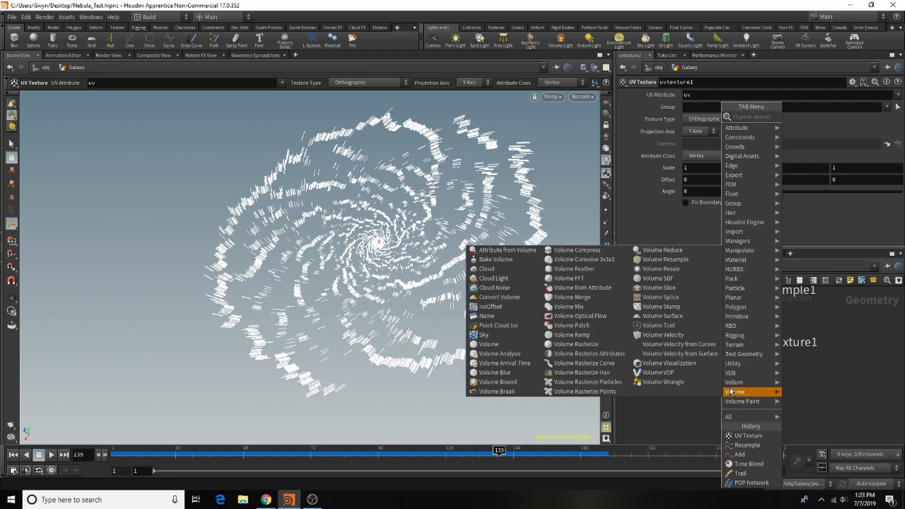
text(vo)
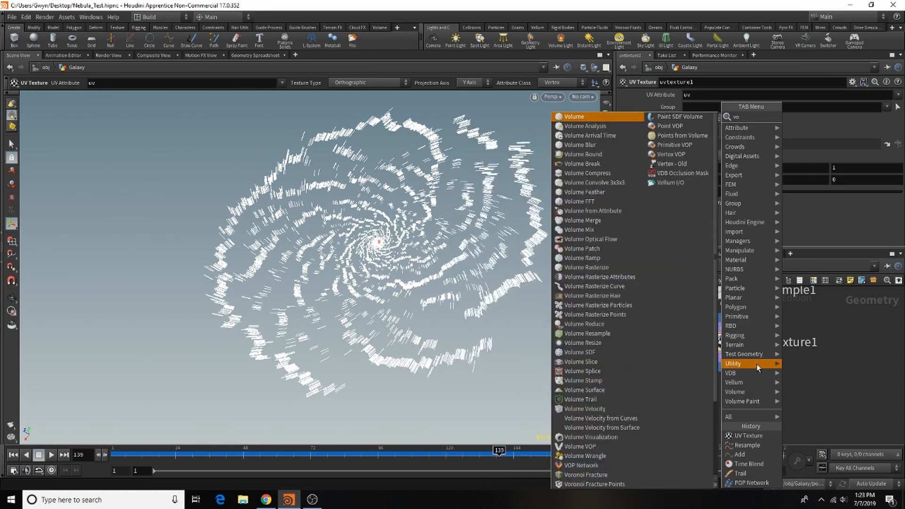
click(834, 375)
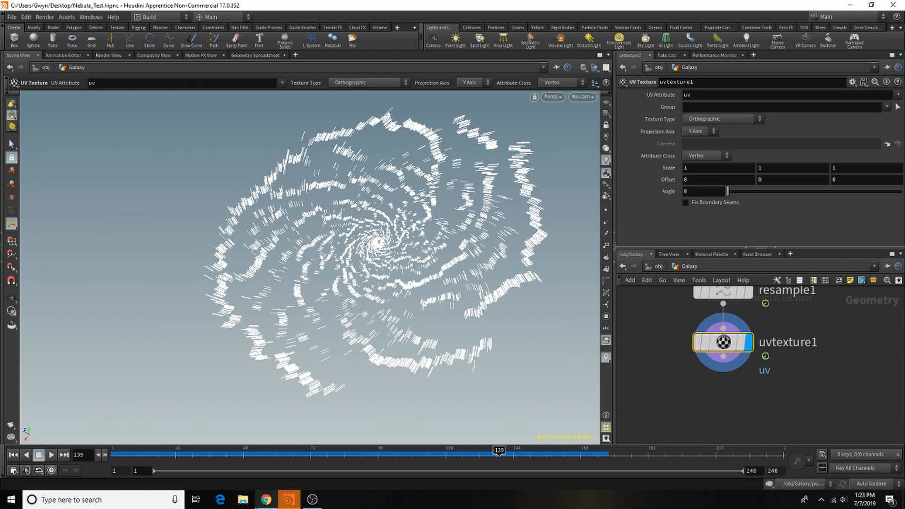
Switch to Chrome and examine the colours of several galaxies in NASA's Hubble Space Telescope image gallery.
click(266, 500)
scroll(516, 243, up, 3)
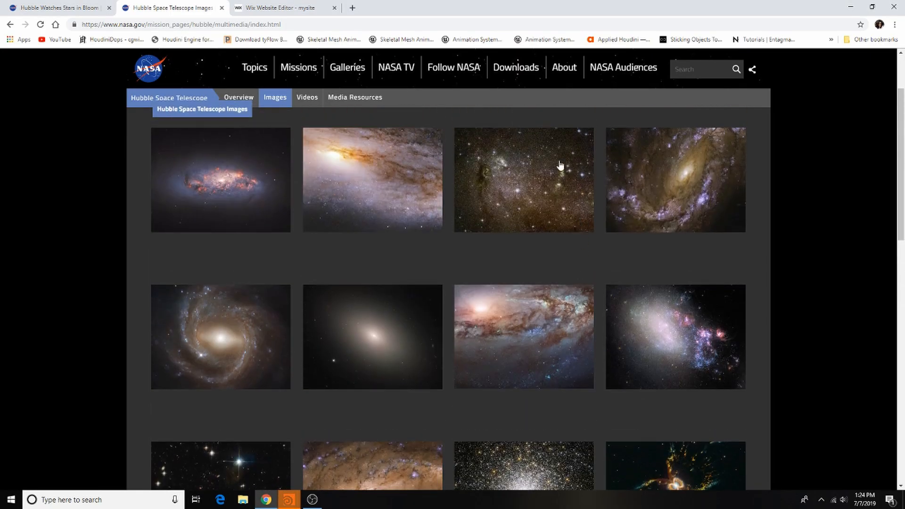
click(695, 152)
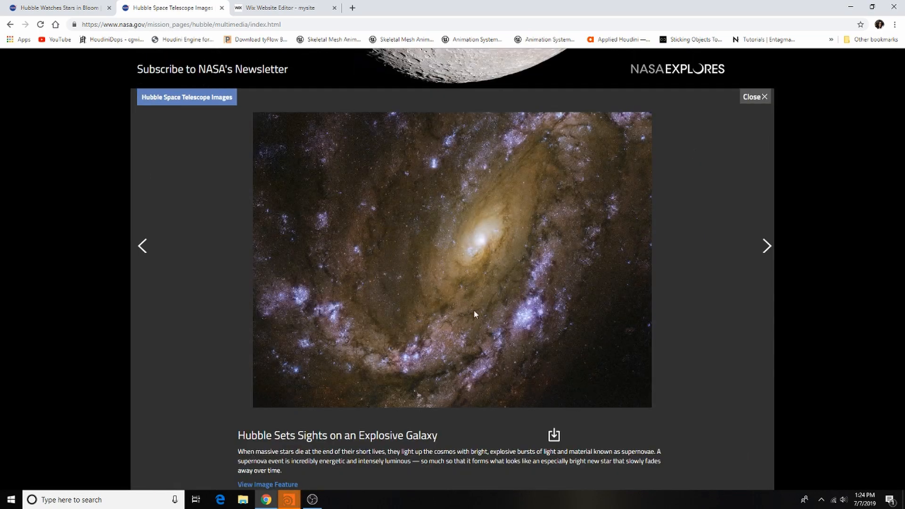
click(768, 104)
scroll(682, 283, down, 4)
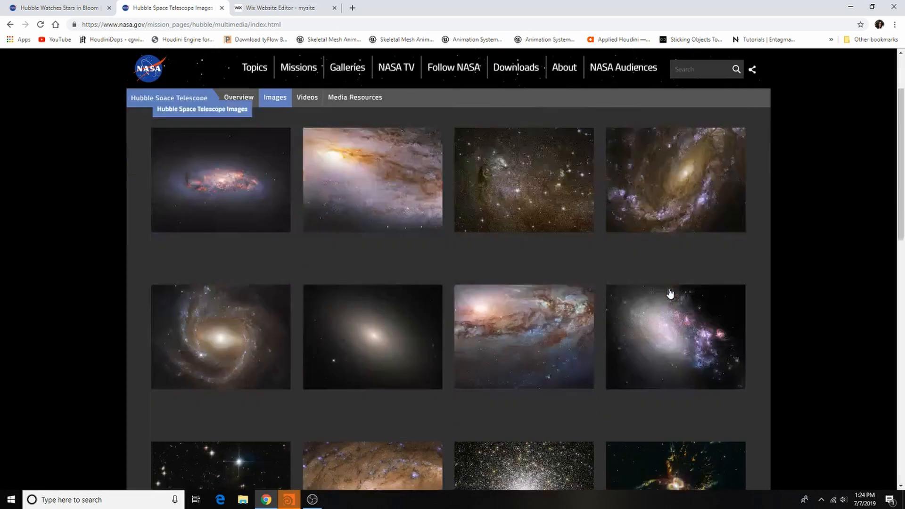
click(681, 262)
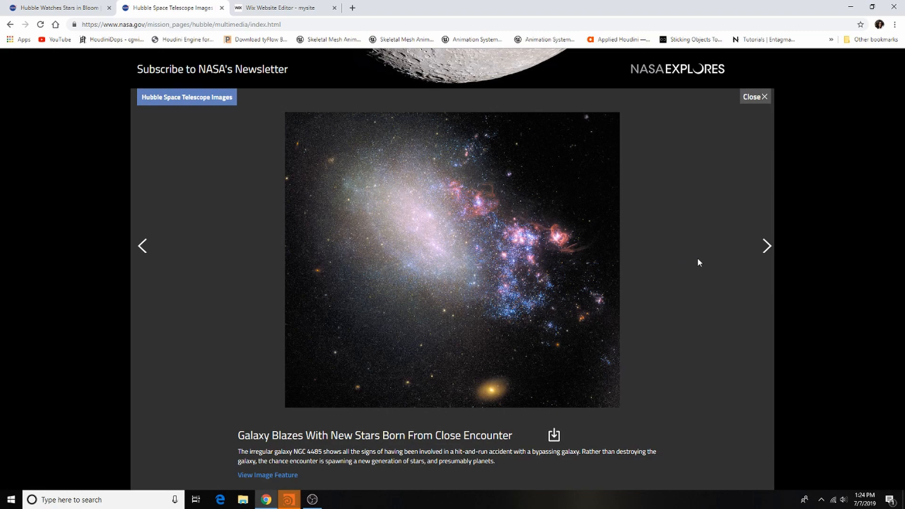
click(753, 98)
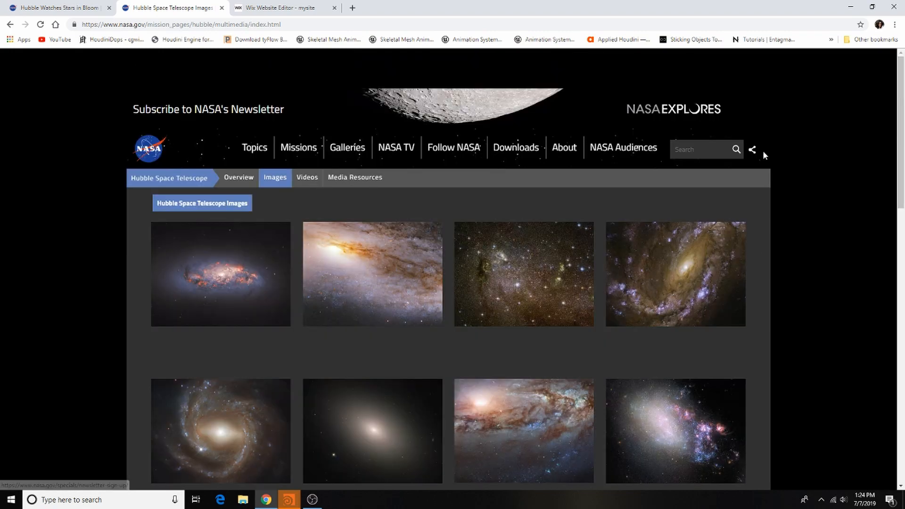
scroll(746, 190, down, 3)
scroll(747, 190, down, 4)
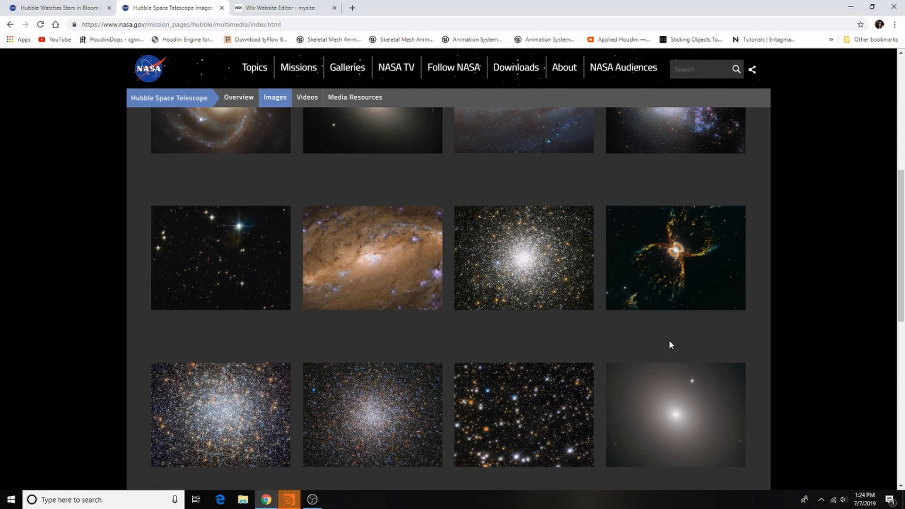
click(350, 247)
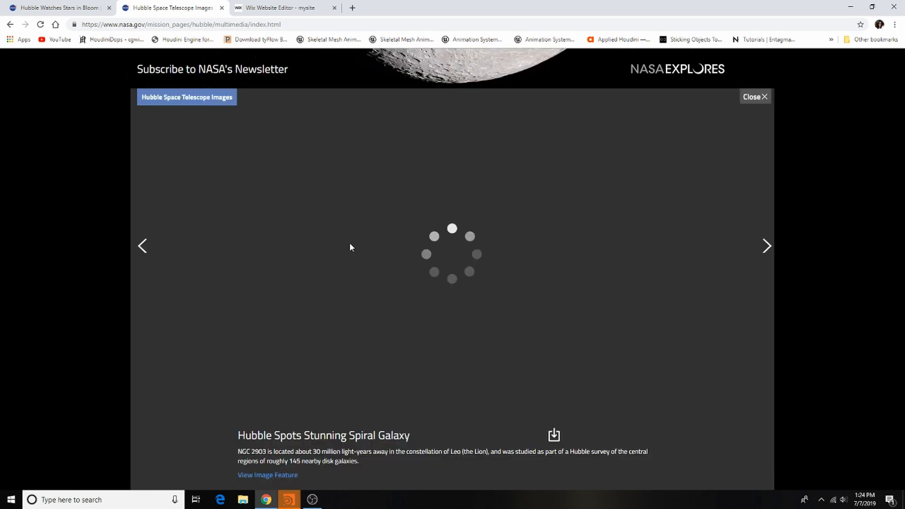
click(751, 99)
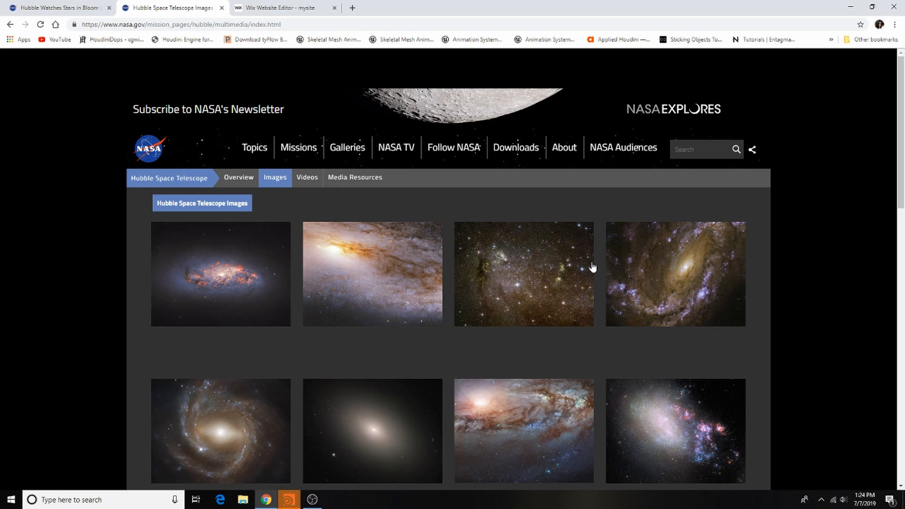
Switch back to Houdini and add an Attribute VOP node below the UV Texture node, wired to its output.
mouse_move(289, 499)
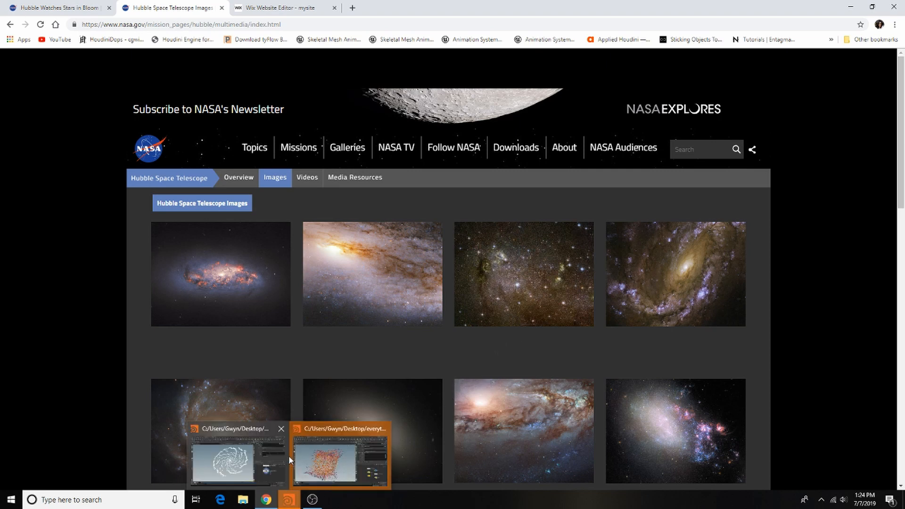
click(339, 453)
key(Tab)
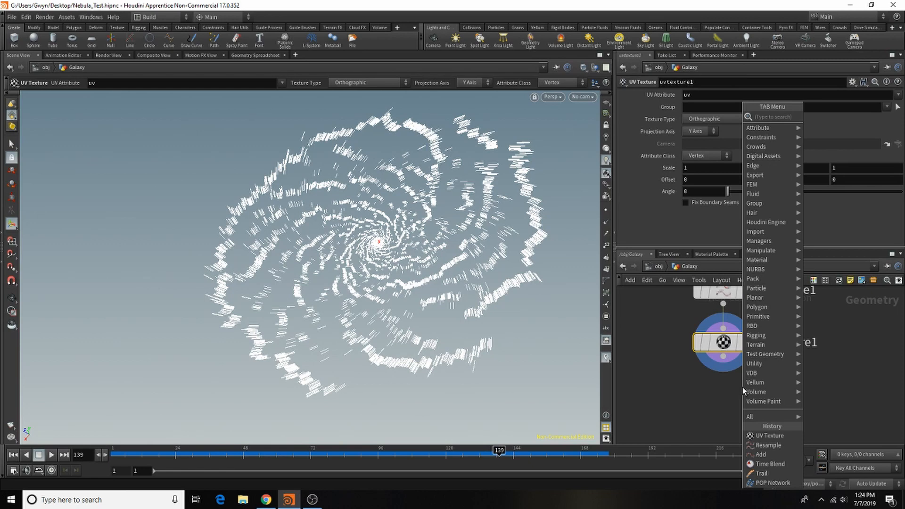
text(attr)
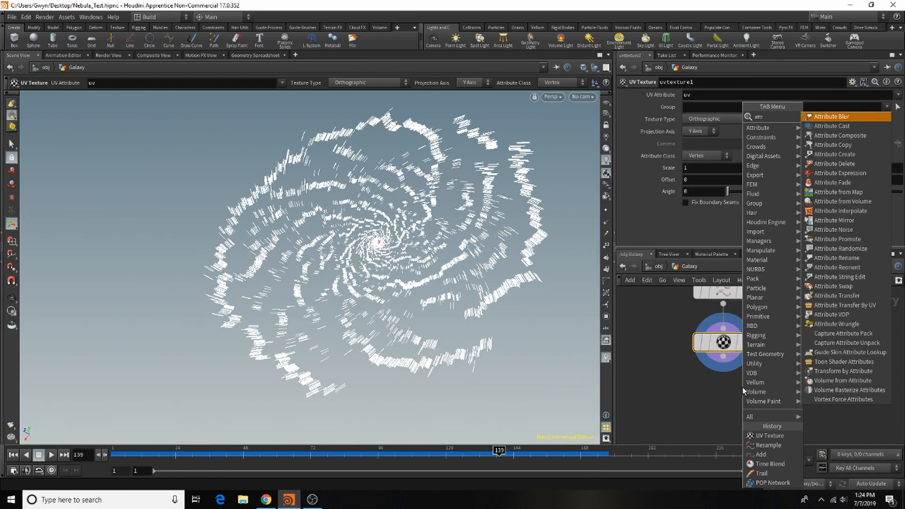
text(ib)
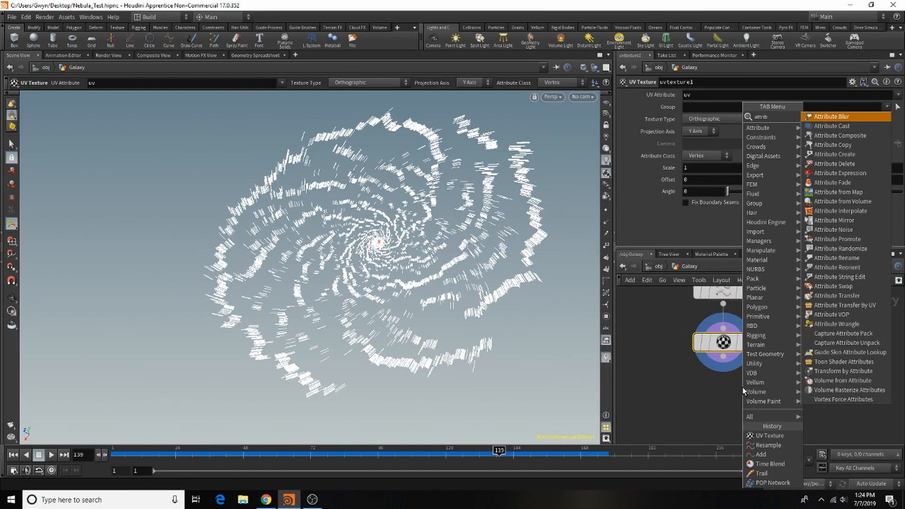
click(850, 313)
click(722, 398)
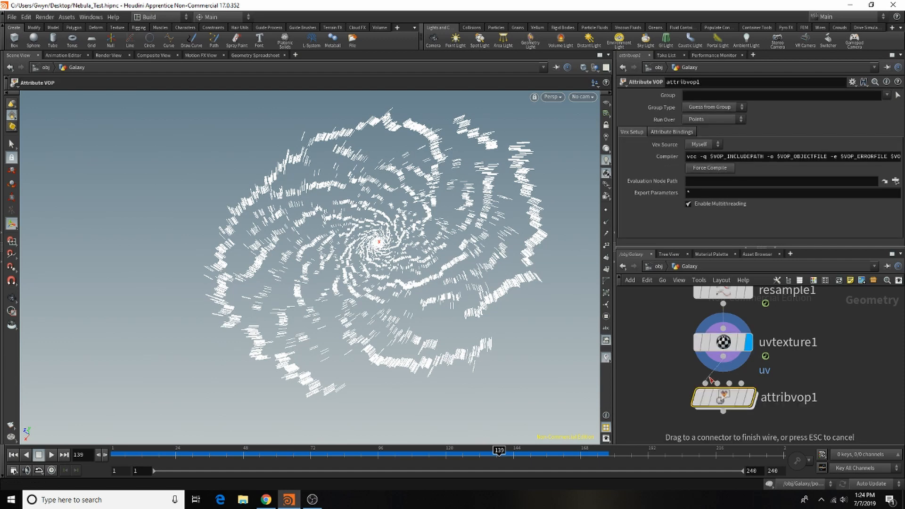
Rename the Attribute VOP node as Color_WB.
double_click(774, 394)
text(C)
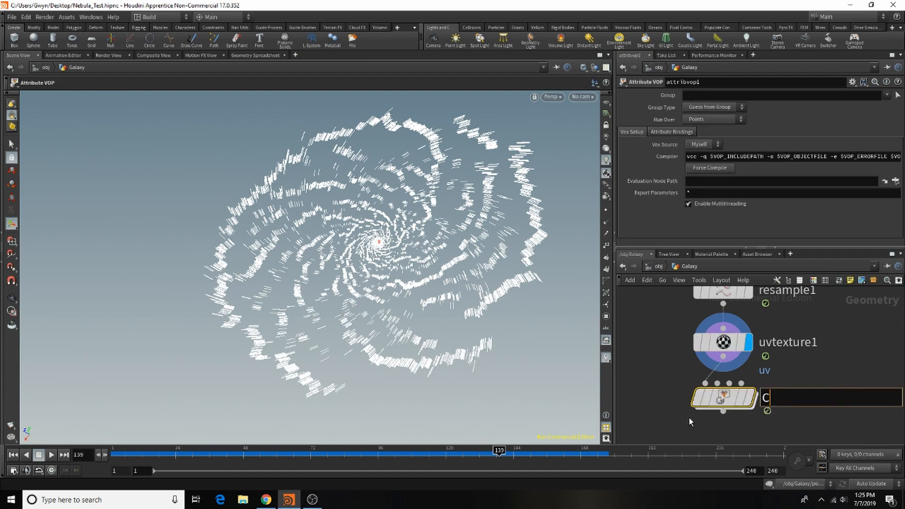
text(olor)
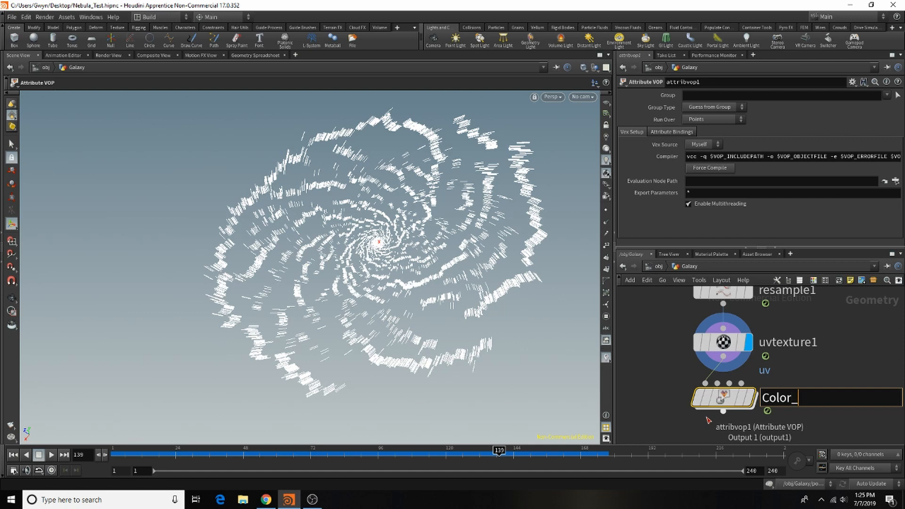
text(_WB)
key(Return)
Enter the Color_WB network and place a Fit Range node between the global parameters and the output node.
double_click(728, 397)
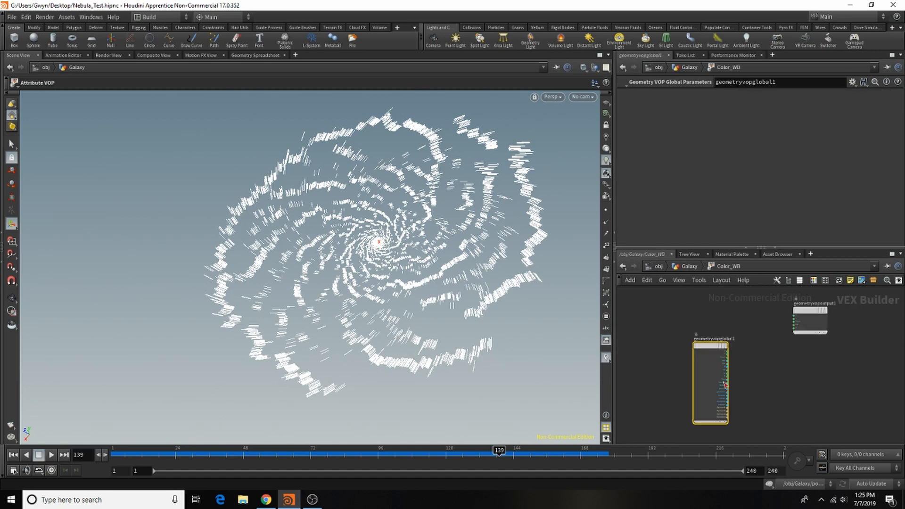
drag(708, 344, 651, 320)
scroll(661, 323, up, 3)
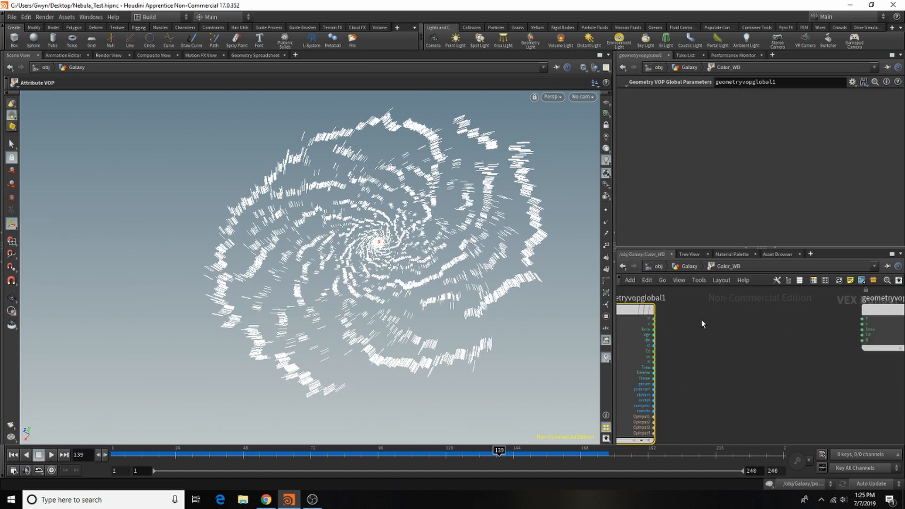
key(Tab)
text(fit)
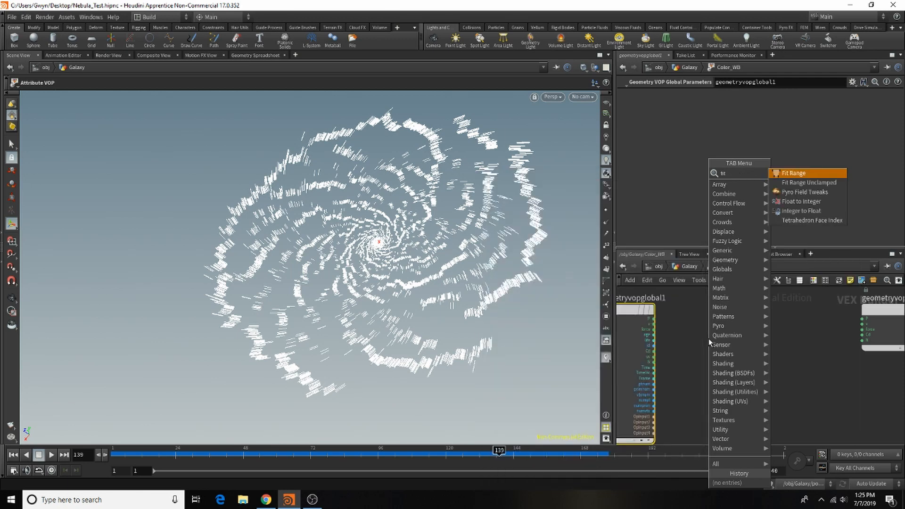
click(815, 172)
click(761, 344)
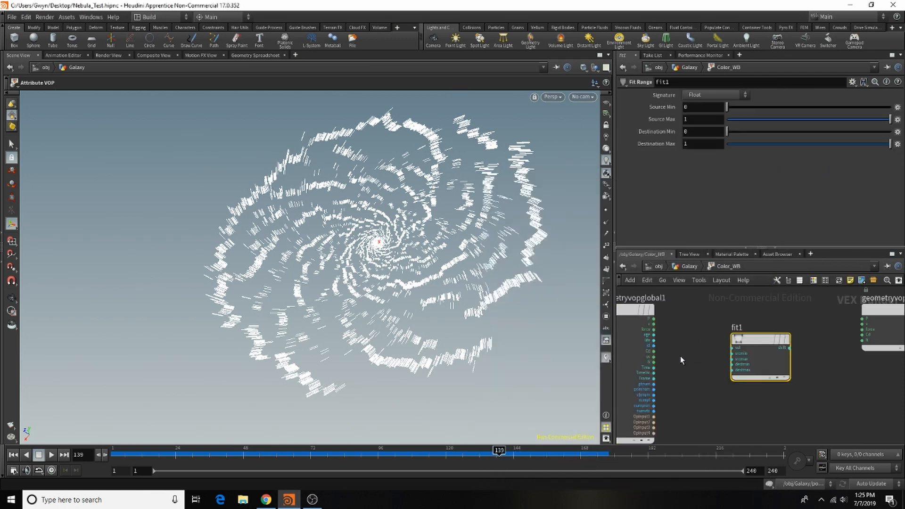
Wire the global uv output into the Fit Range node's val input, and its shift output into the output node's Cd.
drag(655, 357, 733, 349)
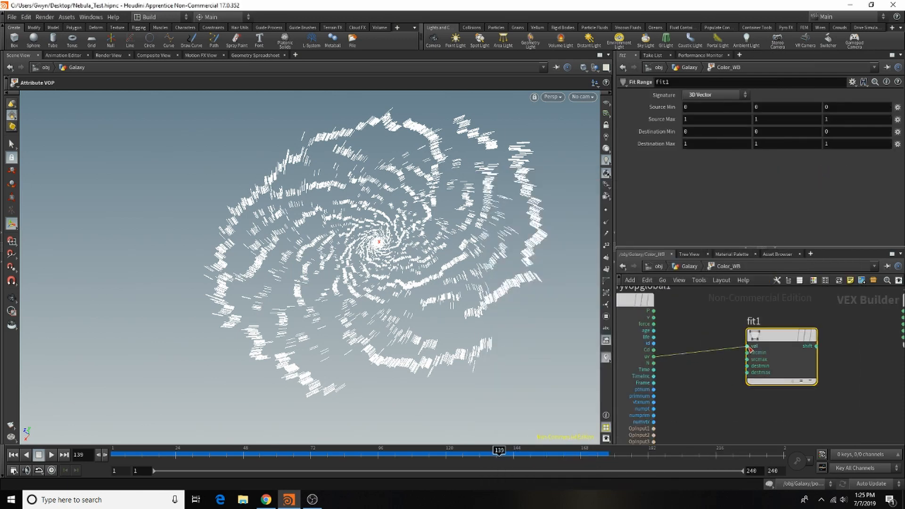
scroll(726, 357, down, 1)
scroll(735, 363, up, 1)
scroll(764, 375, down, 1)
scroll(785, 373, up, 1)
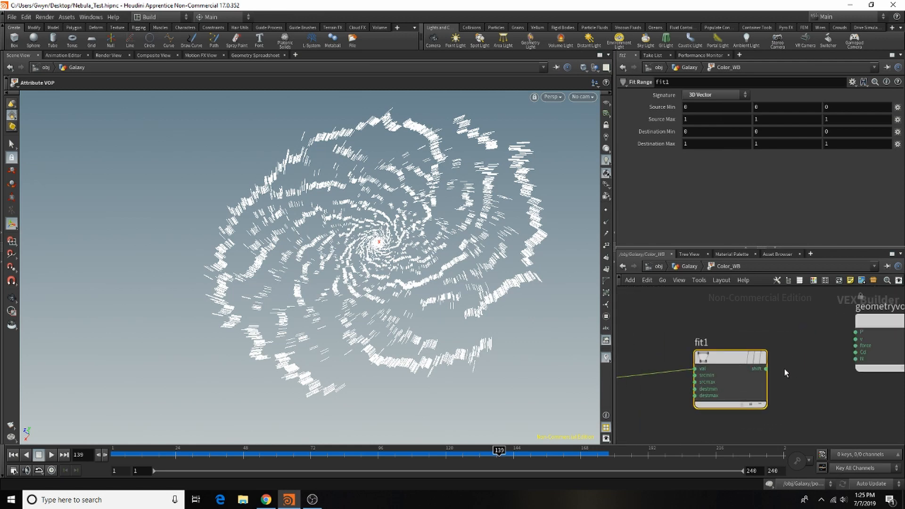
drag(766, 369, 856, 352)
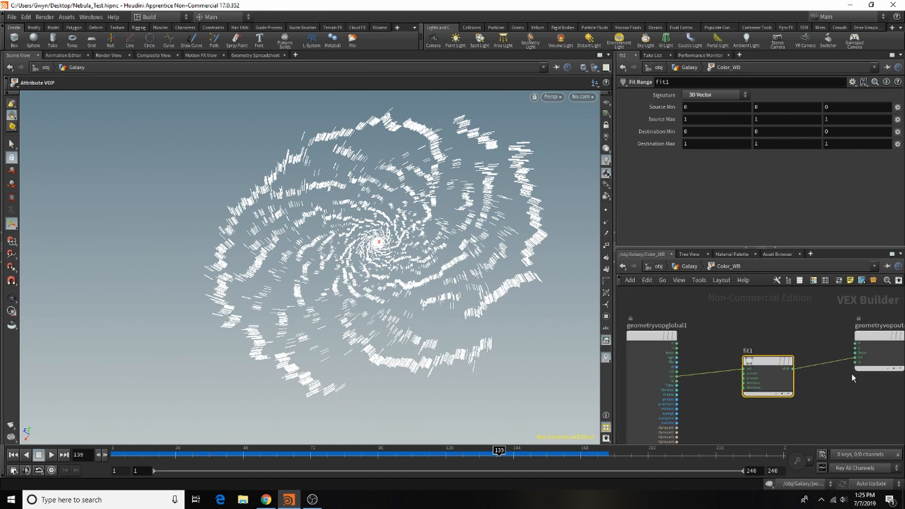
scroll(855, 370, down, 1)
scroll(756, 398, up, 1)
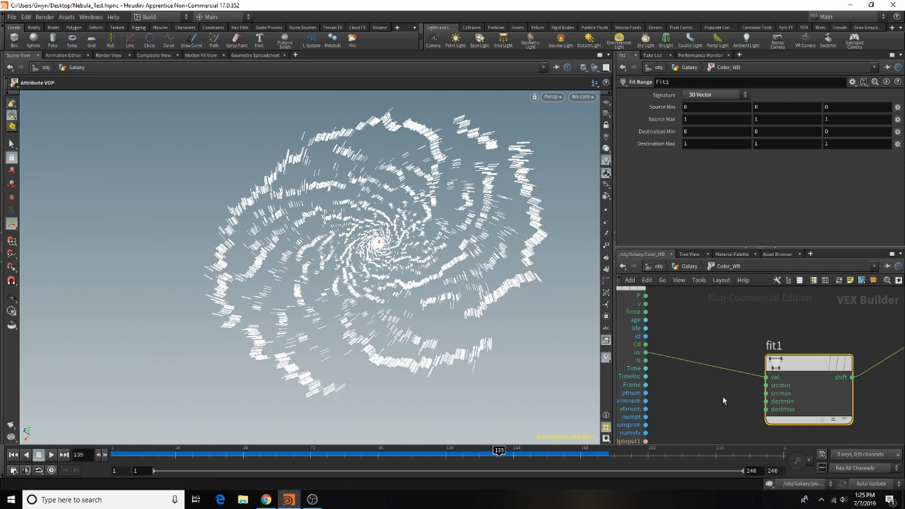
Add a Parameter node between the global parameters and the Fit Range node.
key(Tab)
text(p)
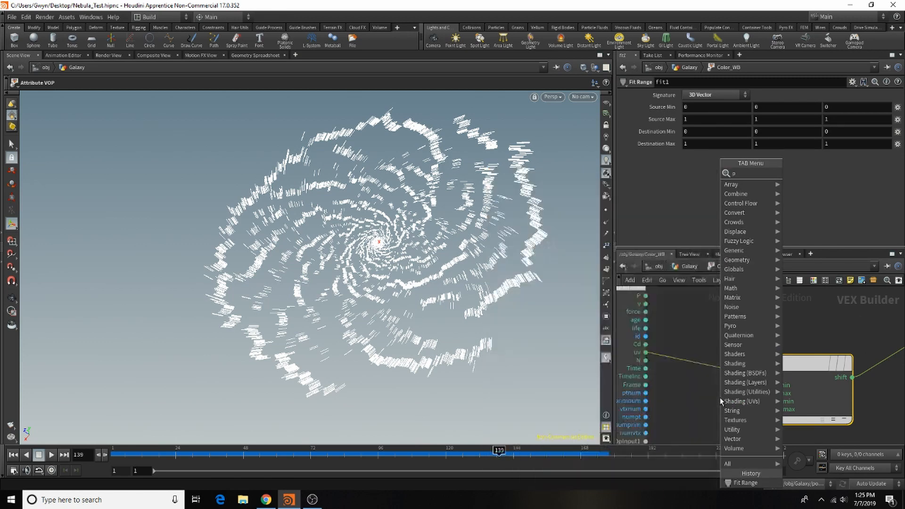
text(aram)
click(672, 178)
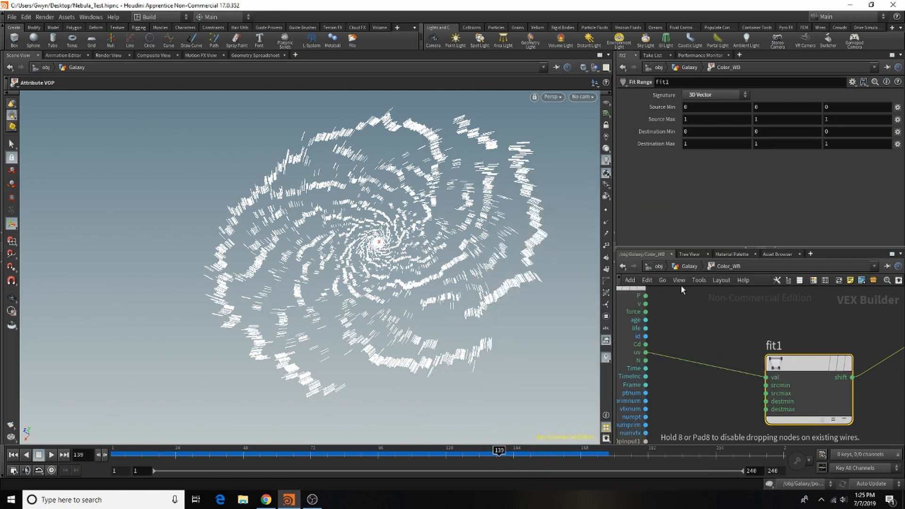
click(691, 390)
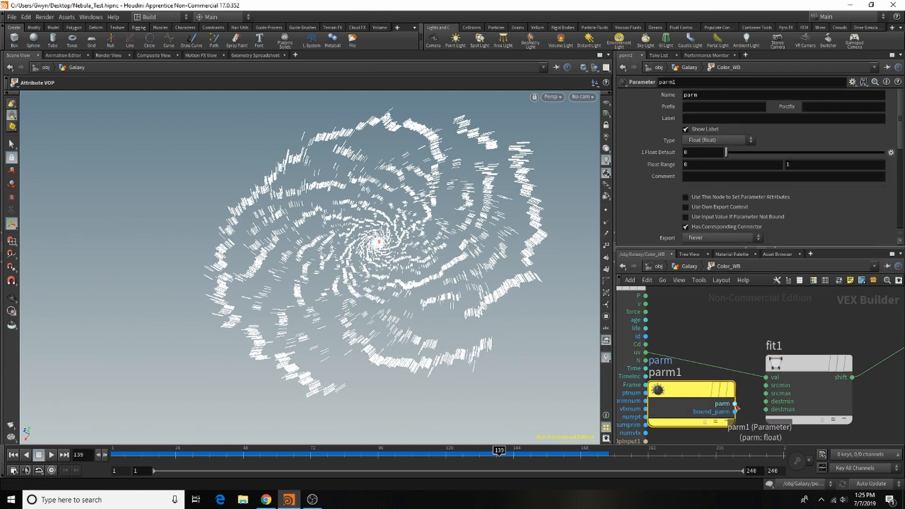
drag(737, 407, 767, 393)
click(807, 366)
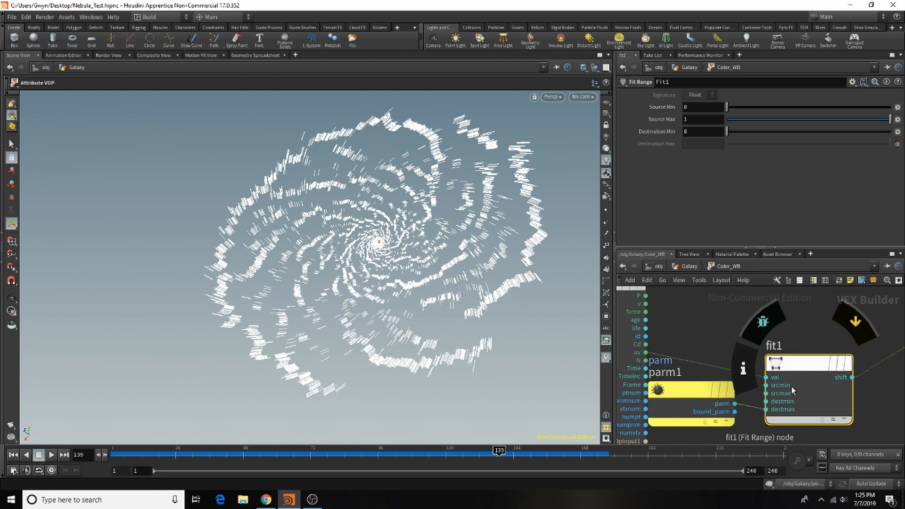
key(ctrl+z)
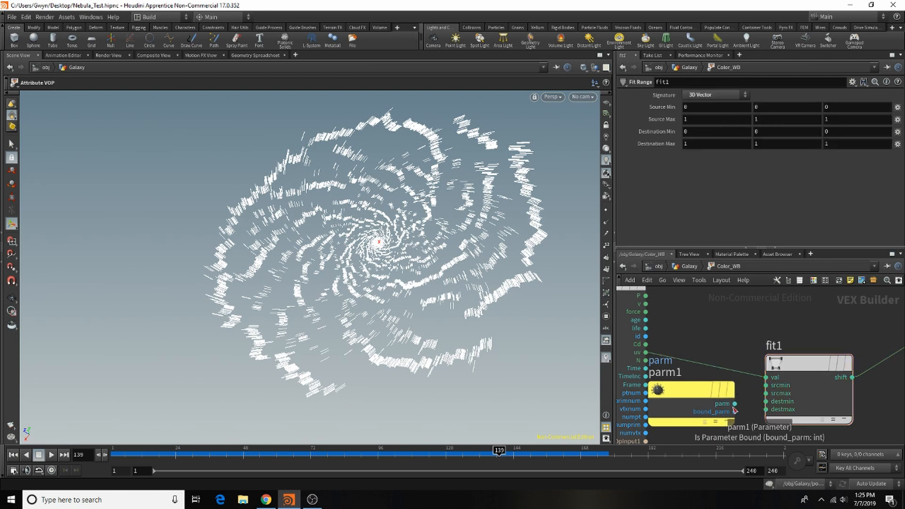
Wire the Parameter node's parm output into the Fit Range node's srcmin input and space the nodes apart.
drag(735, 405, 766, 385)
key(h)
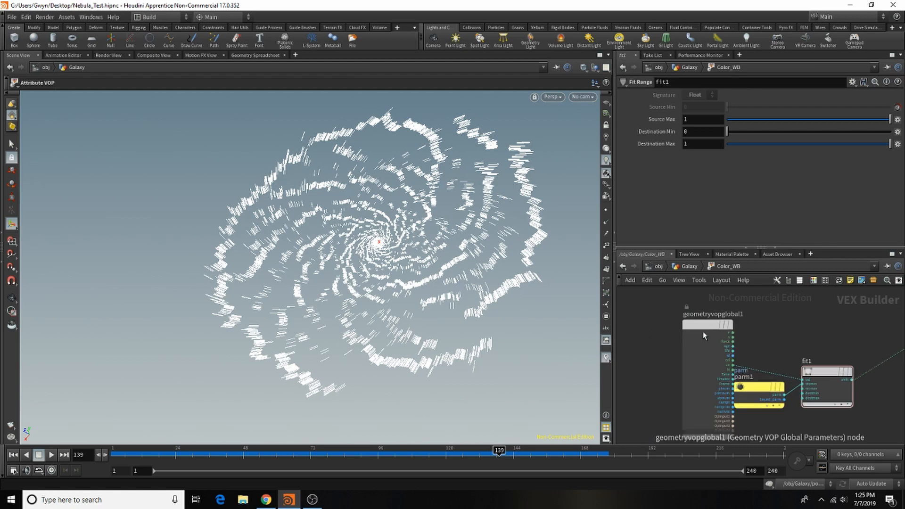
drag(703, 334, 654, 327)
drag(830, 379, 835, 346)
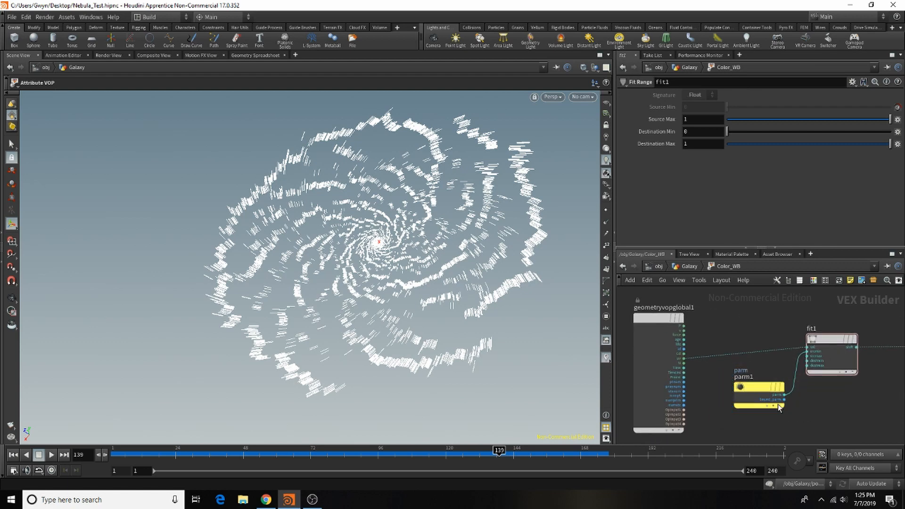
drag(761, 402, 744, 390)
Add a second Parameter node below the first and wire its output into the Fit Range node's srcmax input.
key(Tab)
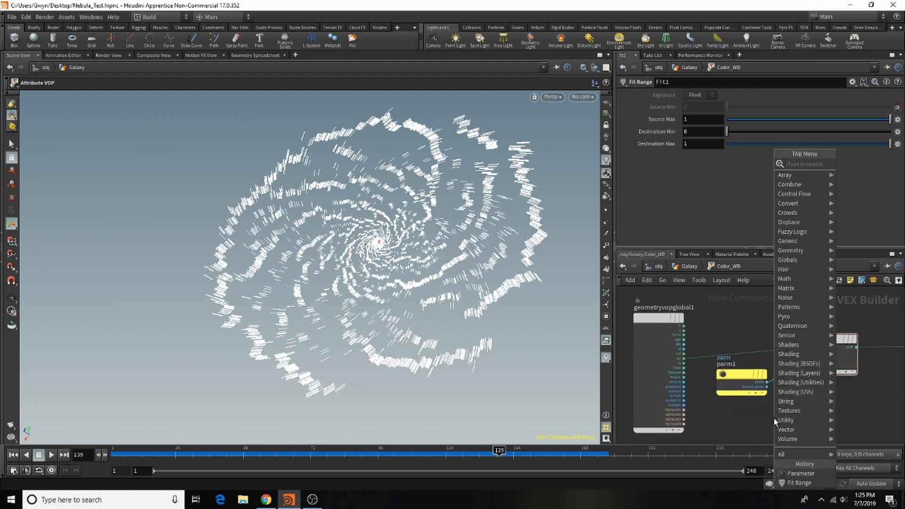
click(801, 473)
click(745, 423)
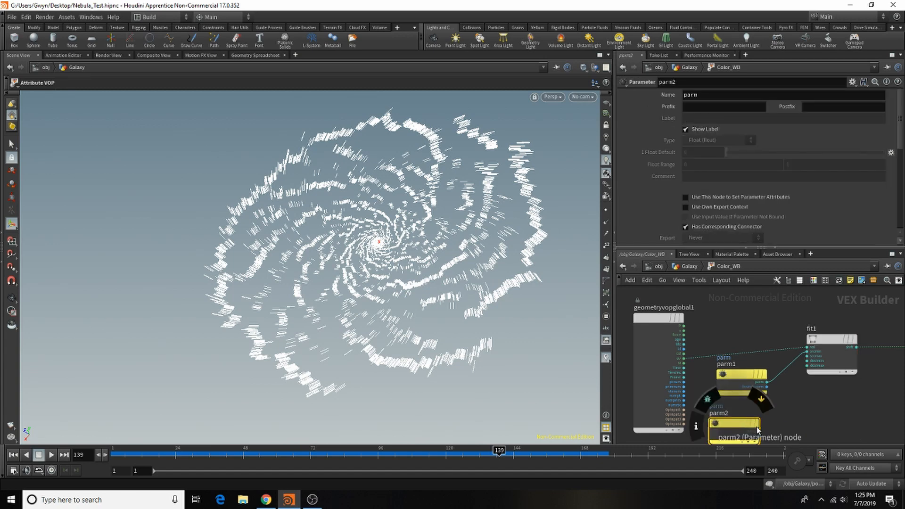
drag(759, 430, 813, 361)
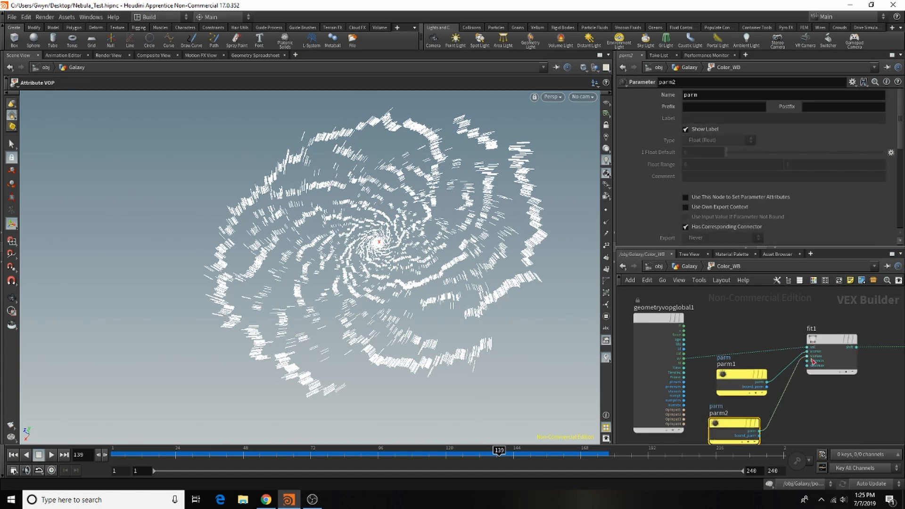
drag(738, 417, 745, 405)
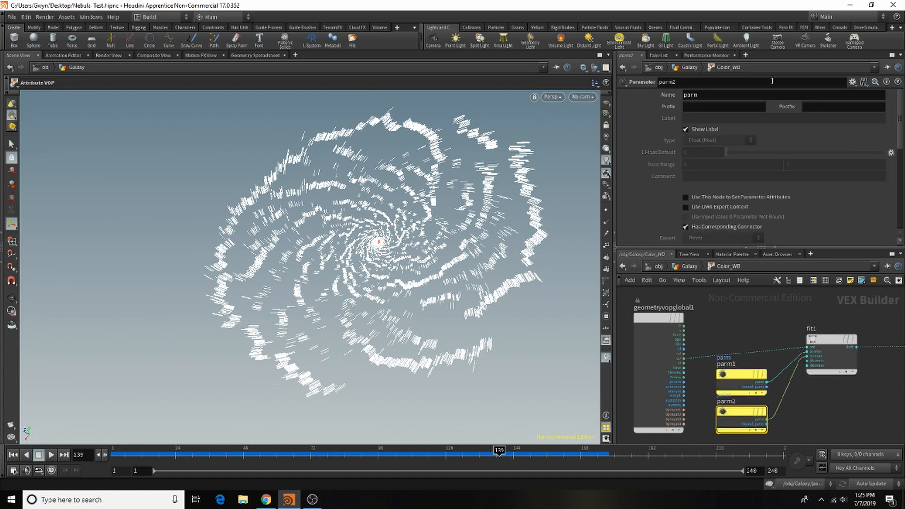
Name the second Parameter node's parameter max and the first one's parameter min.
double_click(697, 97)
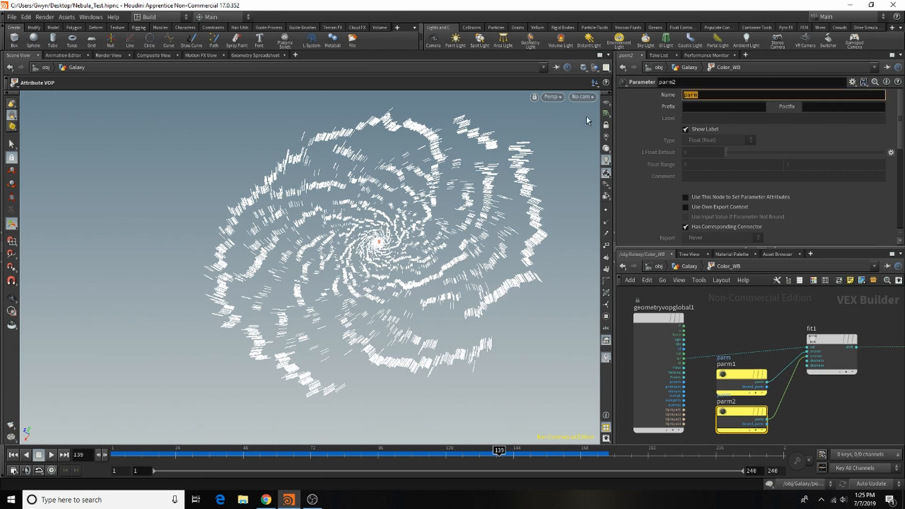
text(max)
click(735, 373)
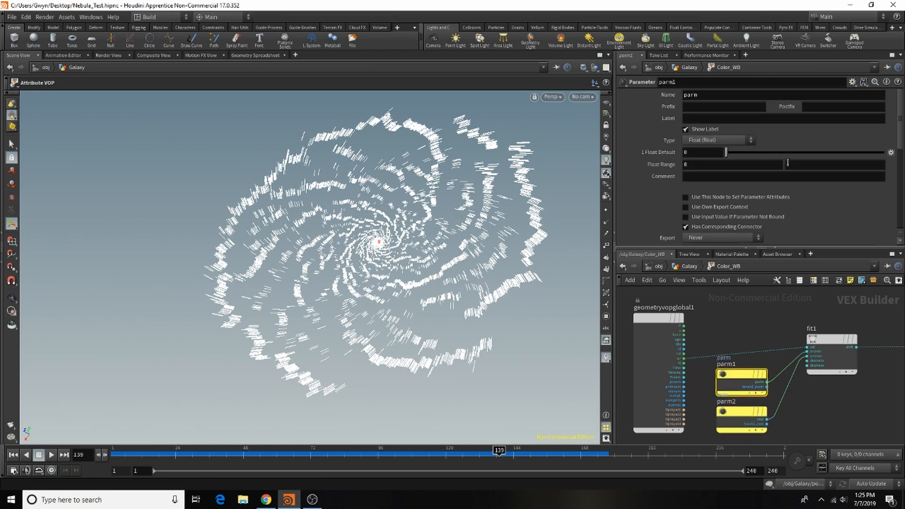
double_click(703, 95)
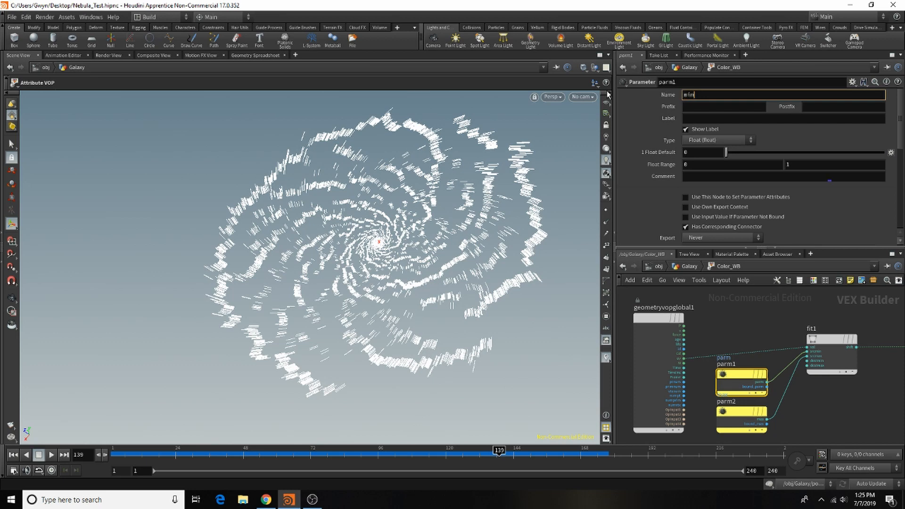
key(Return)
Place a Bind Export node above the output node and wire the Fit Range node's shift output into its input.
scroll(821, 395, down, 2)
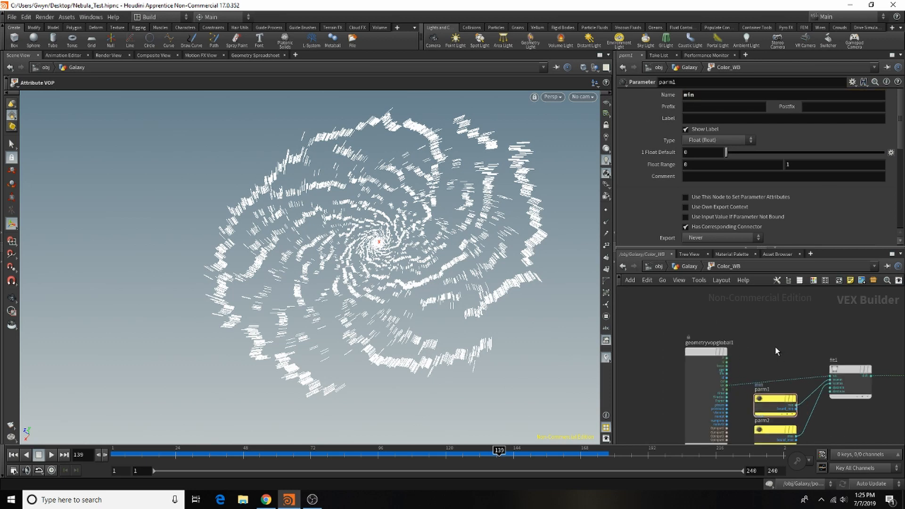
drag(705, 352, 709, 324)
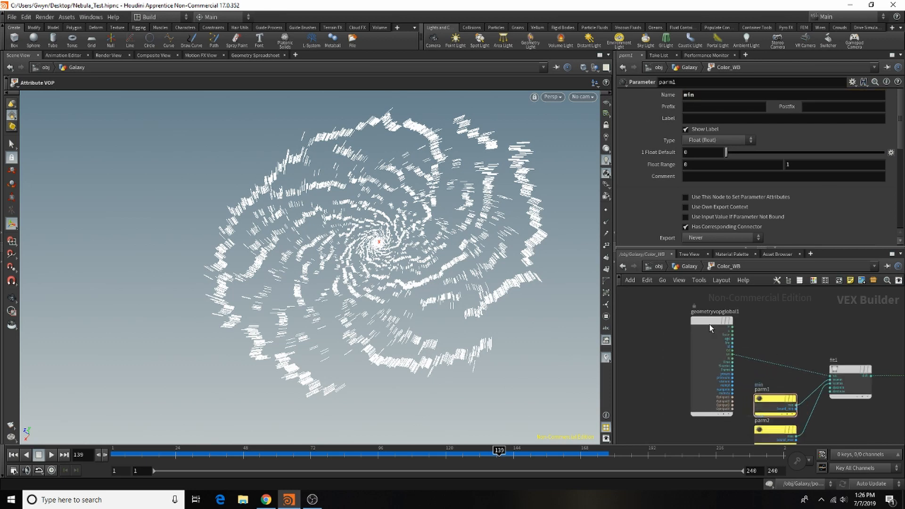
scroll(673, 357, down, 3)
scroll(805, 354, up, 4)
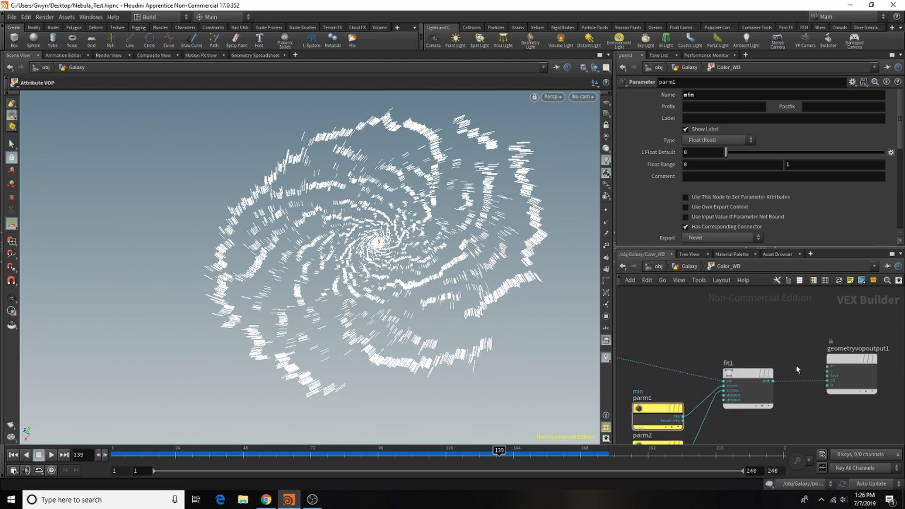
key(Tab)
text(bind)
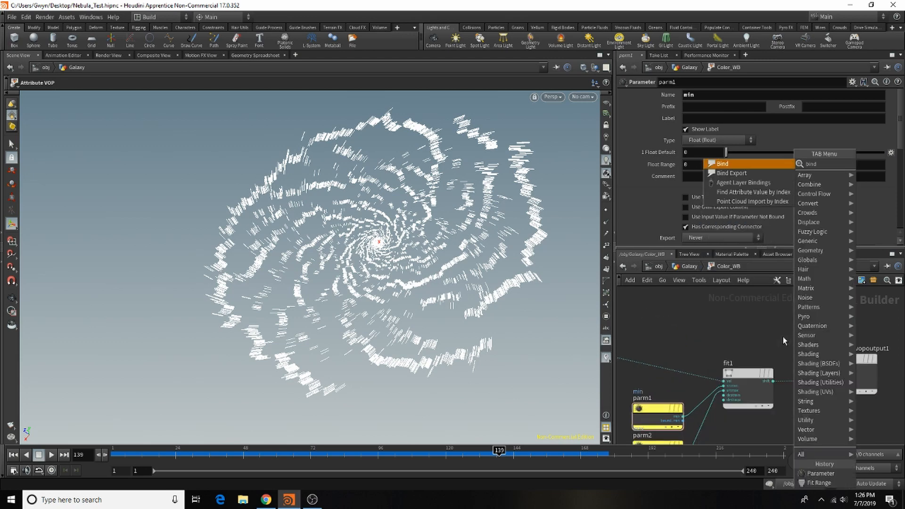
click(731, 173)
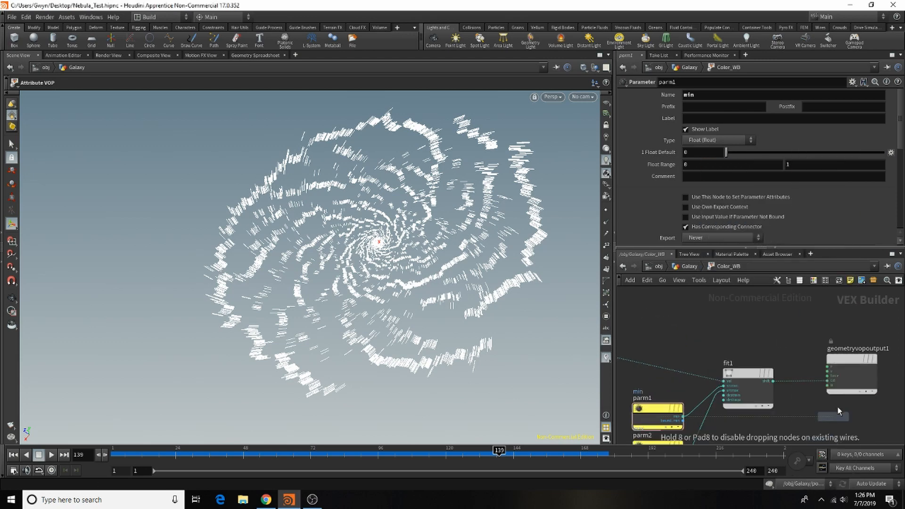
click(838, 310)
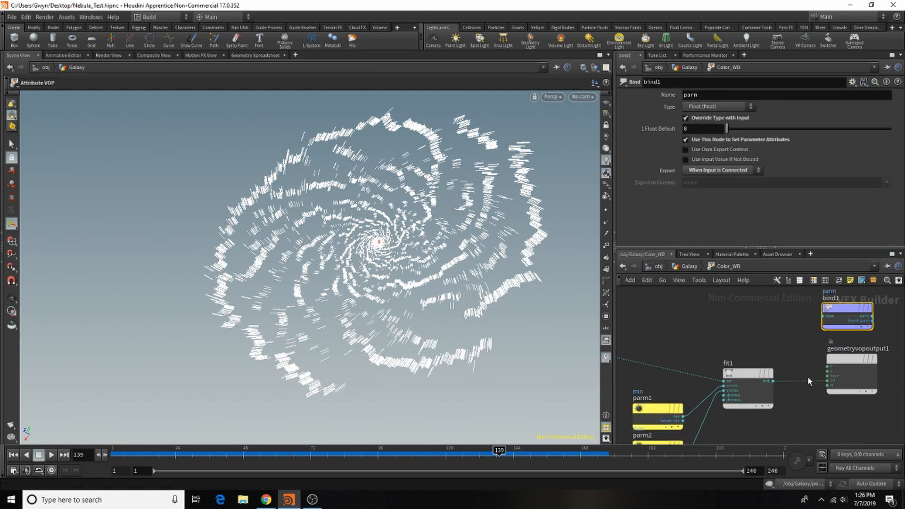
click(771, 383)
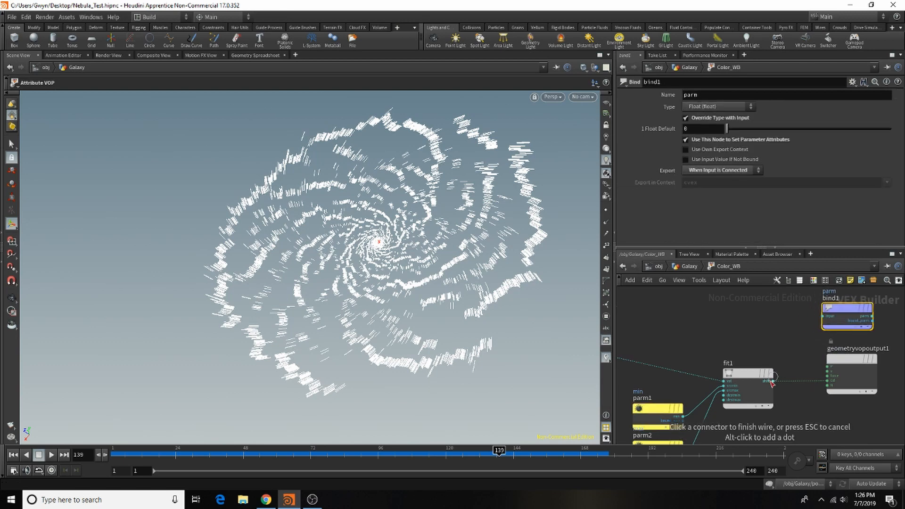
click(824, 319)
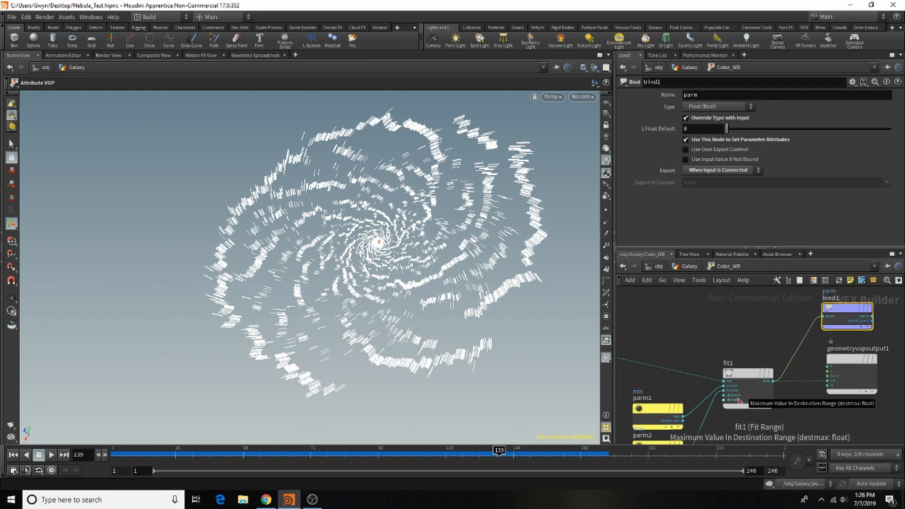
Insert a Vector to Float node into the wire between the global uv output and the Fit Range node's val input.
key(h)
scroll(681, 366, up, 2)
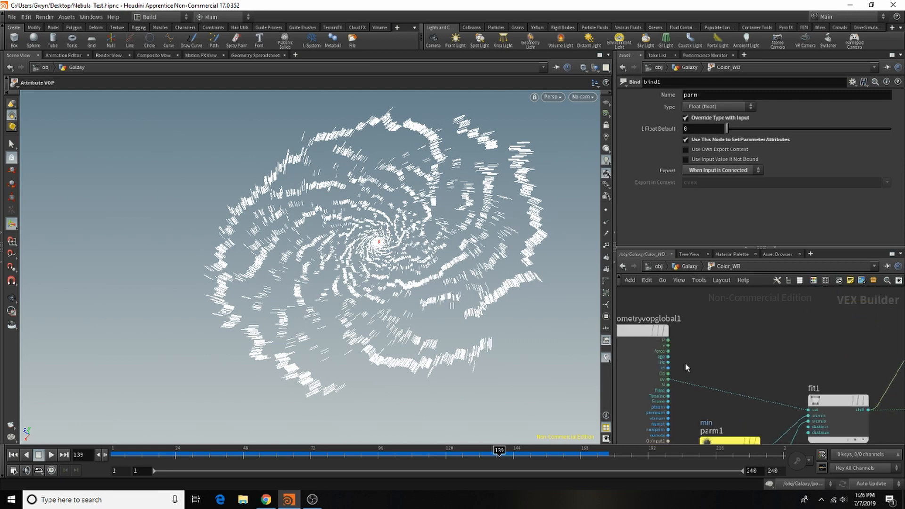
scroll(686, 364, down, 2)
scroll(687, 364, up, 2)
key(Tab)
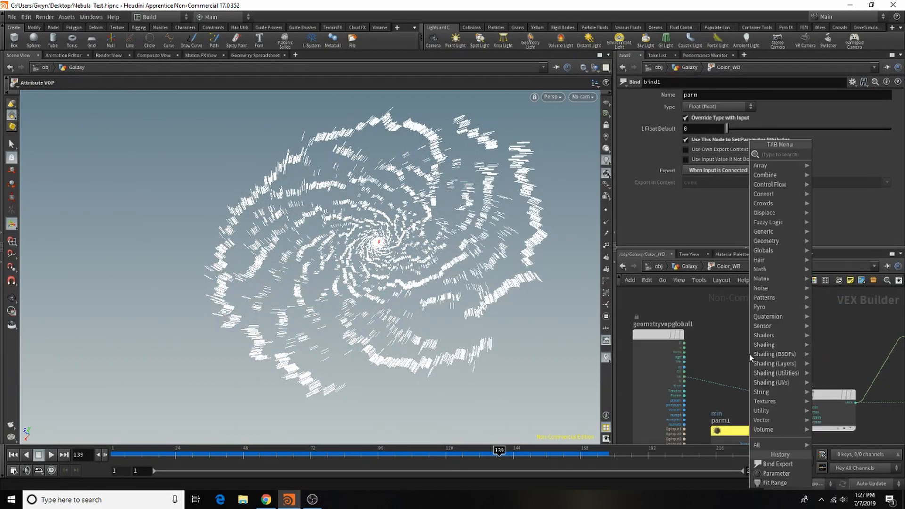
text(vect)
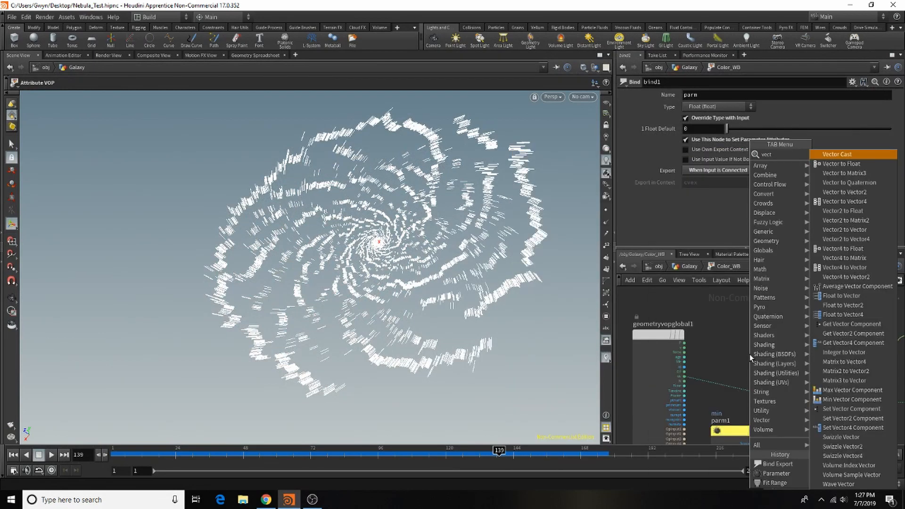
text(or toflo)
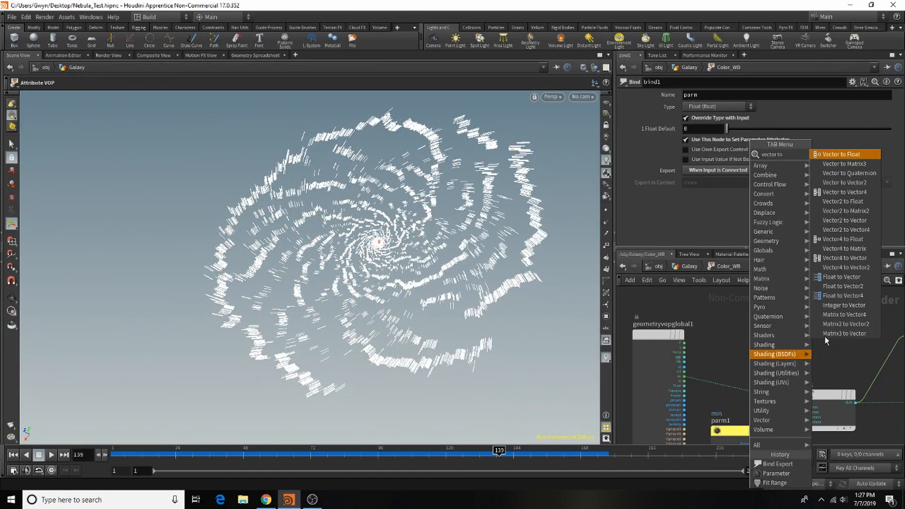
click(842, 154)
click(730, 388)
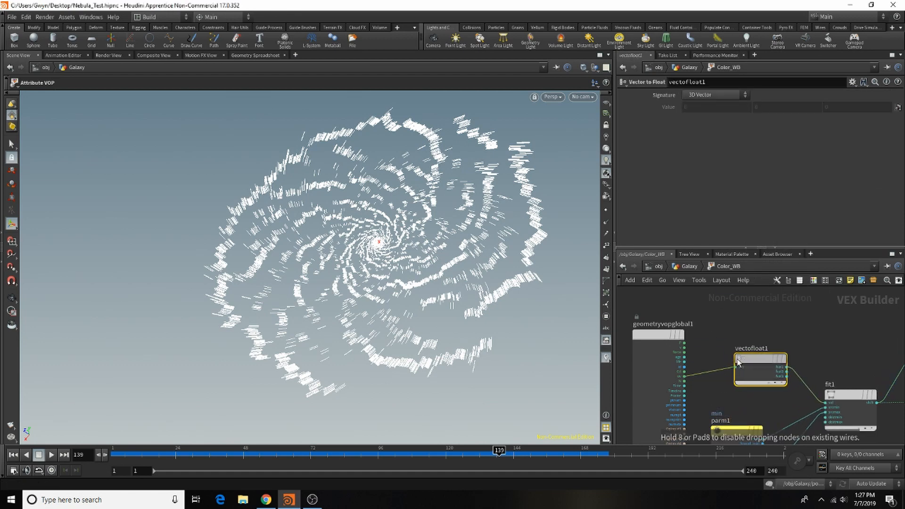
click(723, 95)
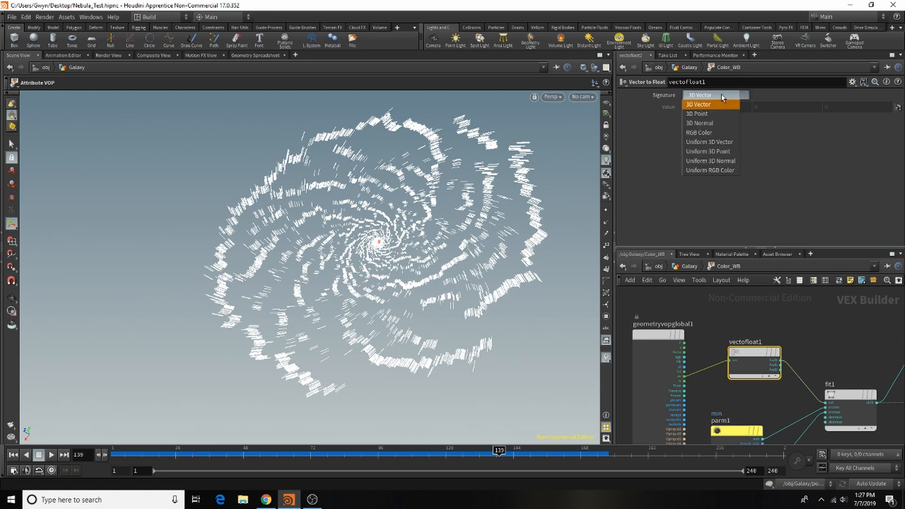
click(722, 95)
Raise the float default of the max parameter.
middle_drag(762, 424, 745, 382)
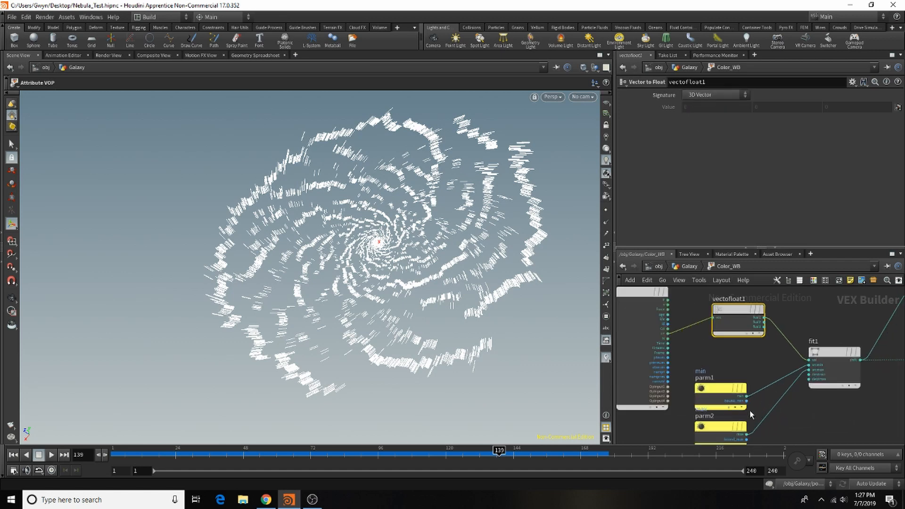
click(708, 386)
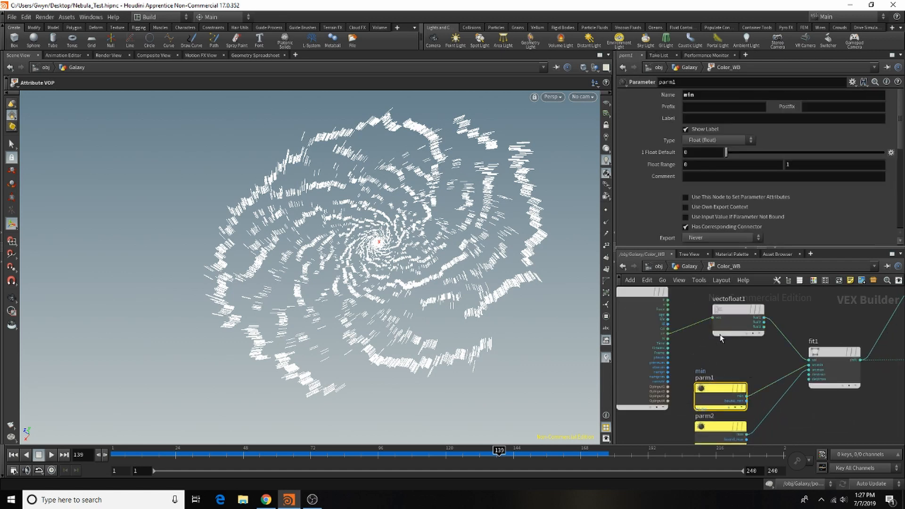
scroll(720, 376, up, 1)
click(721, 376)
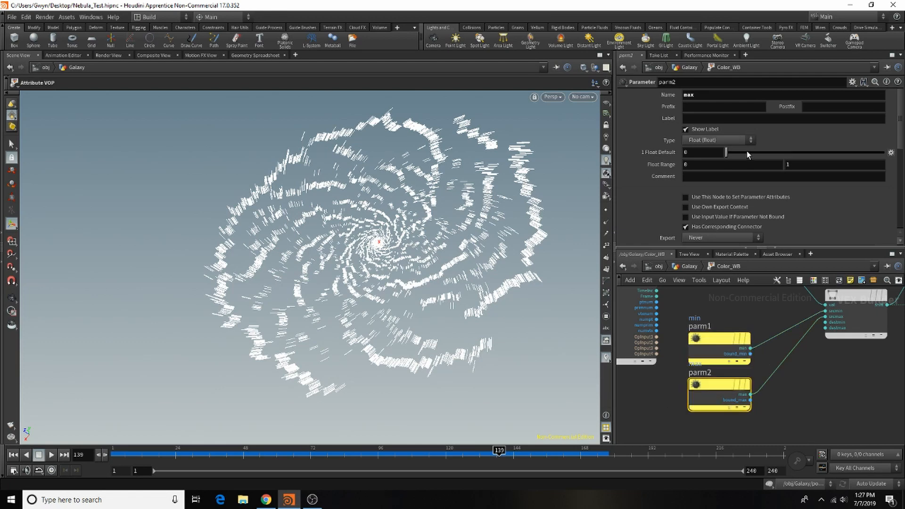
drag(750, 155, 776, 152)
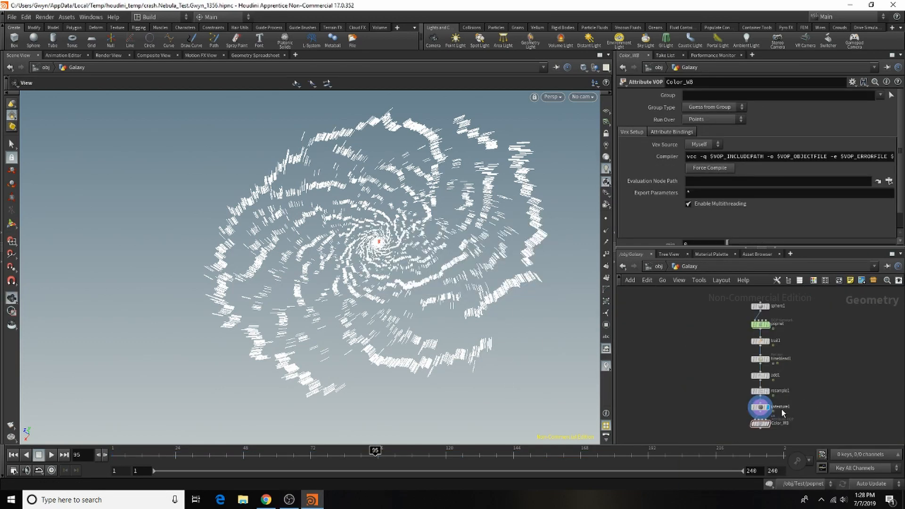
Save the recovered crash scene under its current file name.
scroll(759, 415, up, 2)
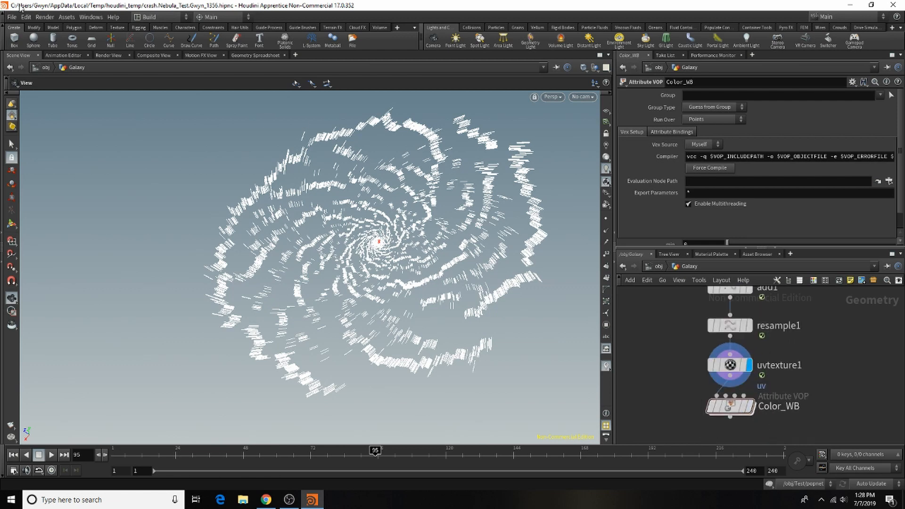
click(14, 21)
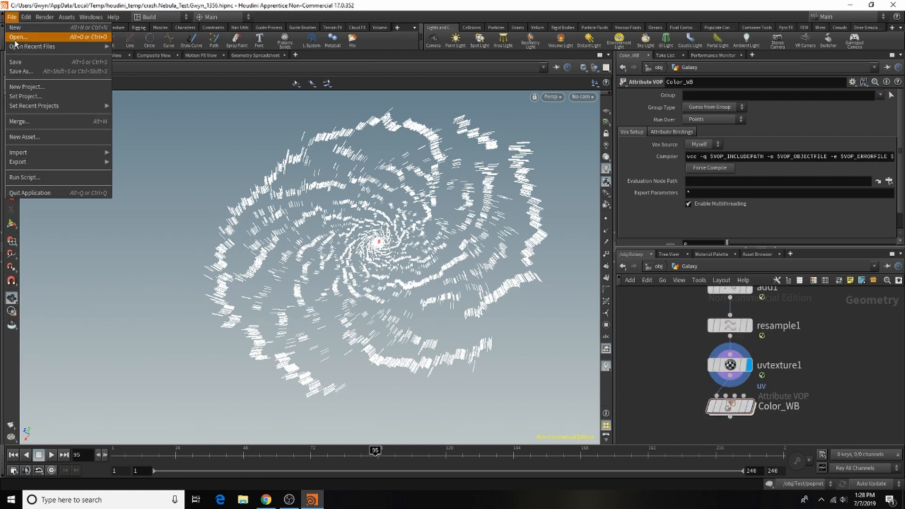
click(23, 64)
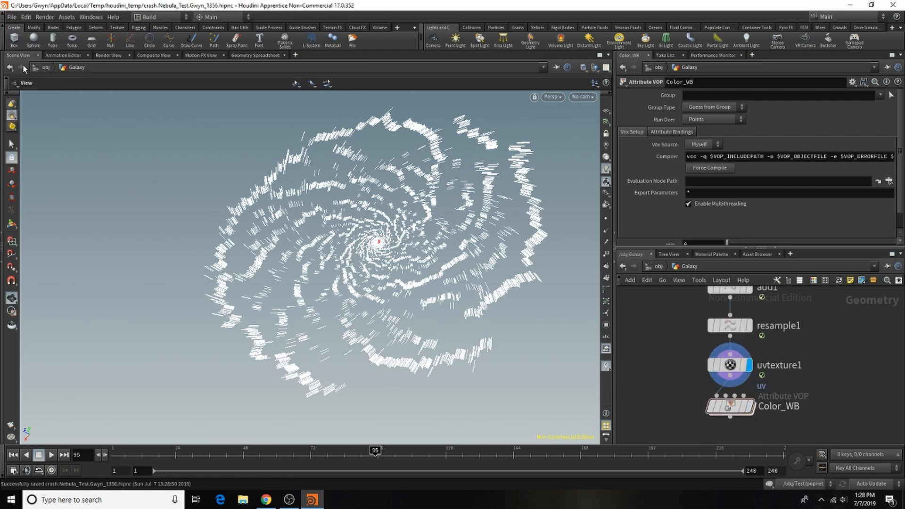
Save the recovered scene to the Desktop as Nebula_Test.hipnc, overwriting the existing file.
click(11, 17)
click(53, 72)
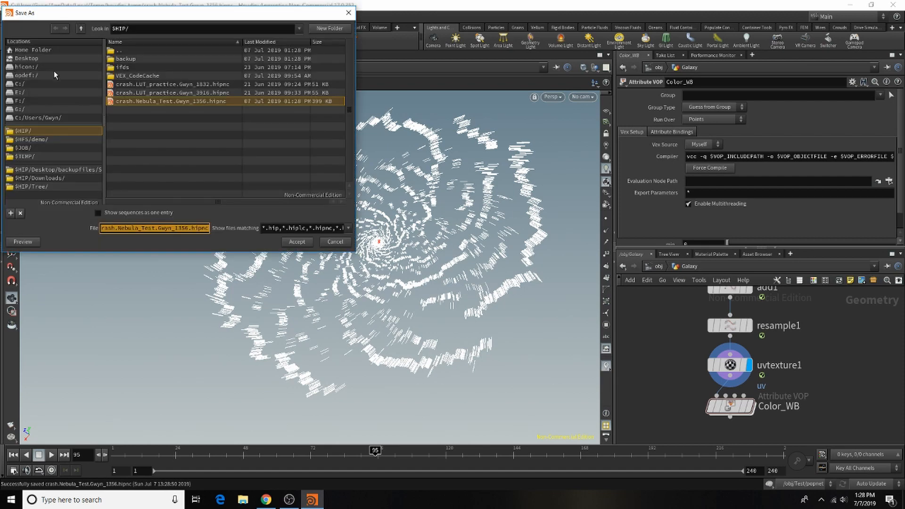
click(29, 58)
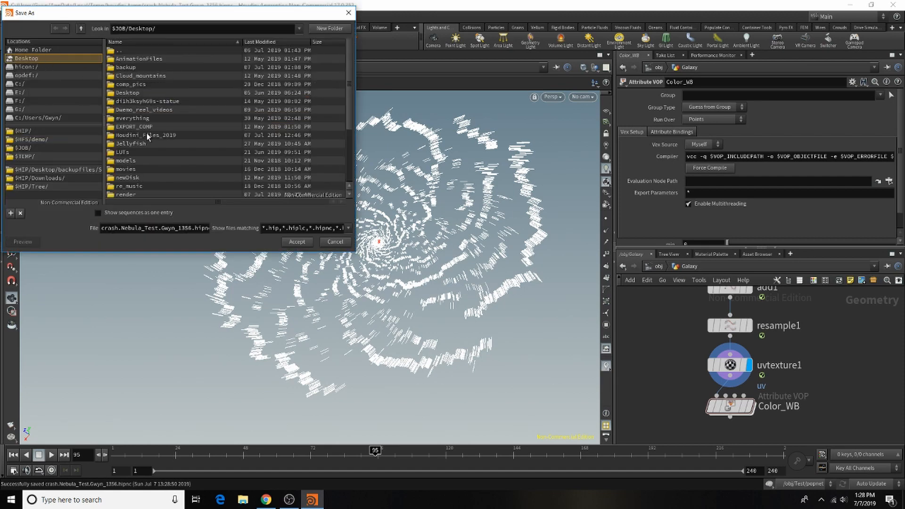
scroll(279, 138, down, 3)
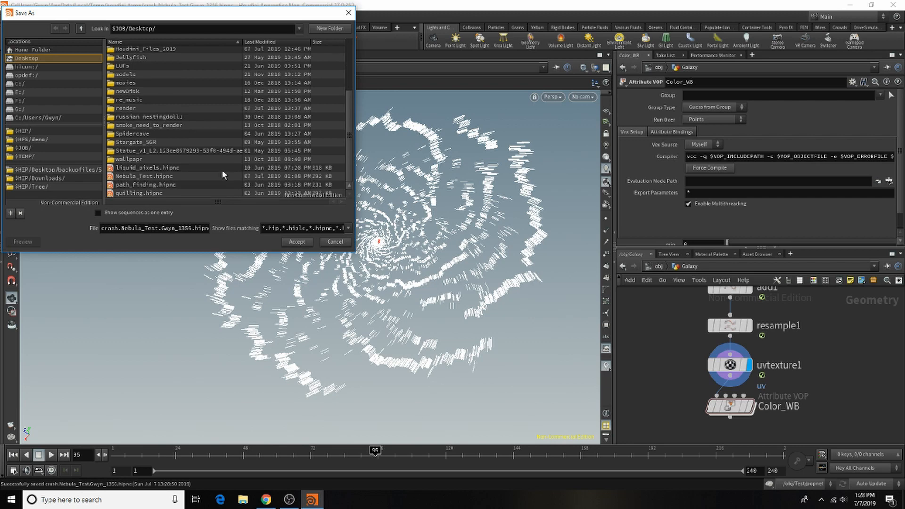
click(173, 176)
click(297, 242)
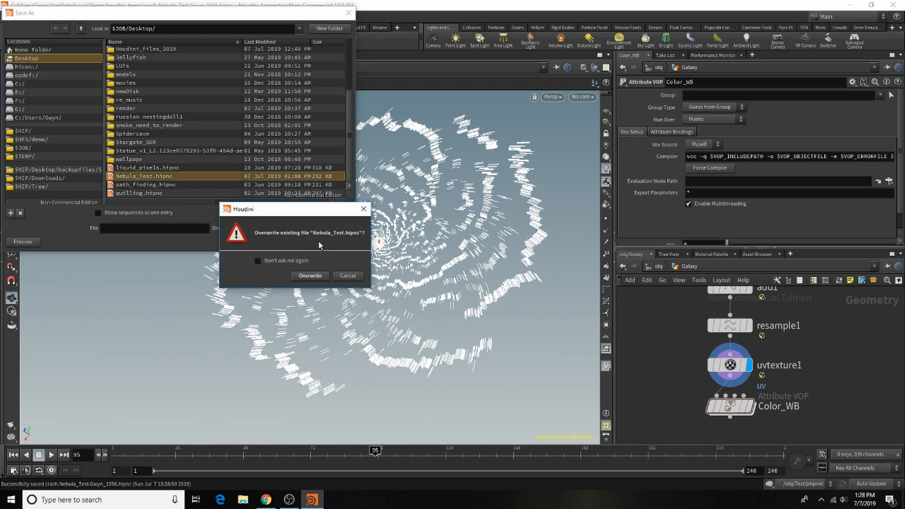
click(310, 276)
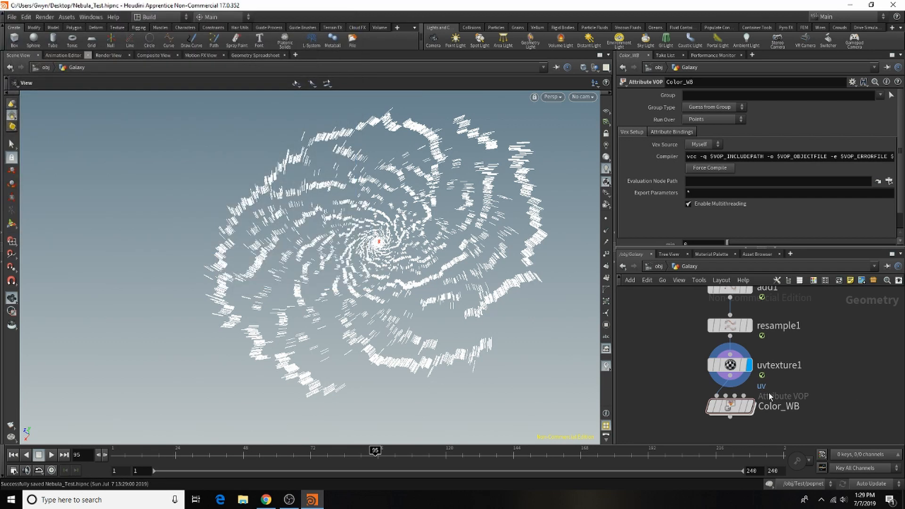
Display the Color_WB node and set its min to about 0.194 and its max to about 0.896.
click(751, 407)
scroll(795, 225, down, 2)
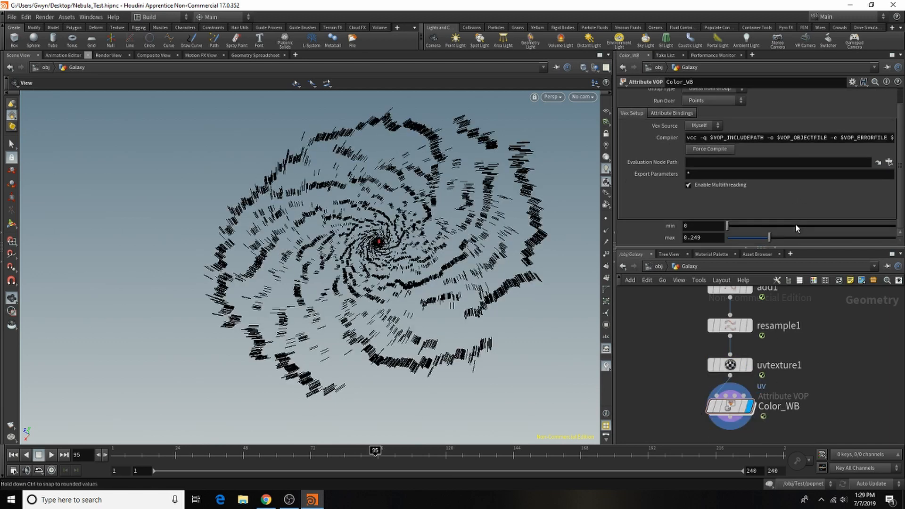
drag(739, 230, 878, 238)
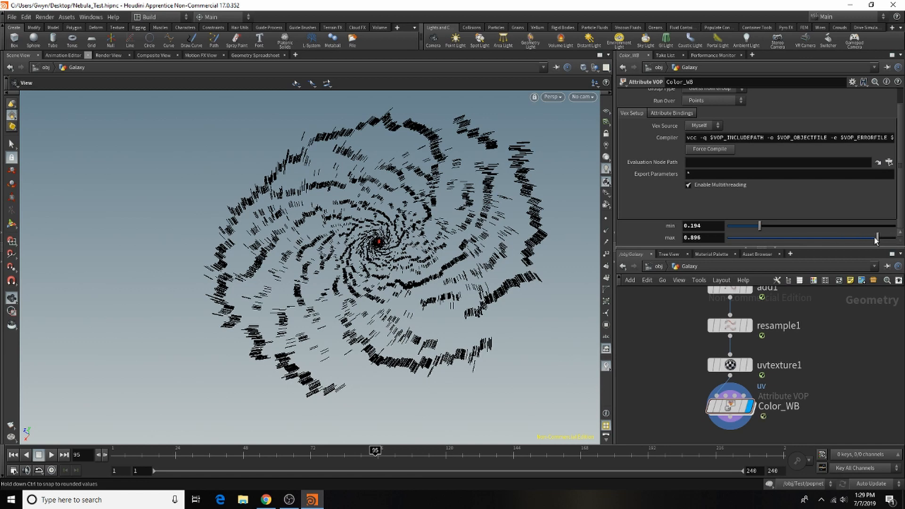
Inside Color_WB, set the name of the Bind Export node's parameter to pscale.
click(731, 408)
double_click(731, 408)
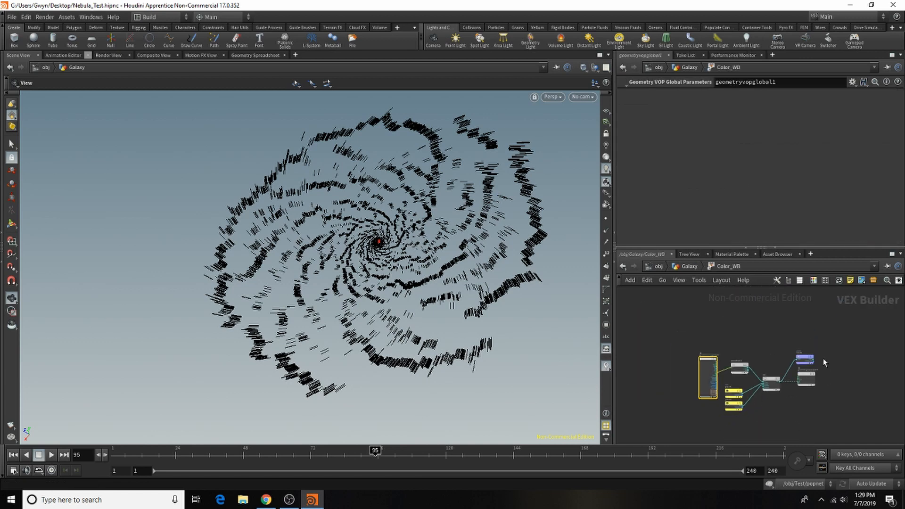
click(785, 361)
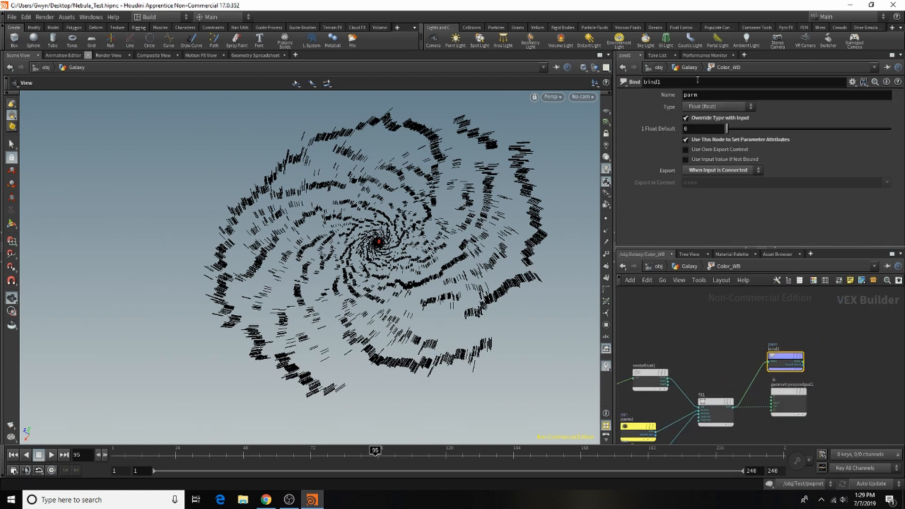
text(ps)
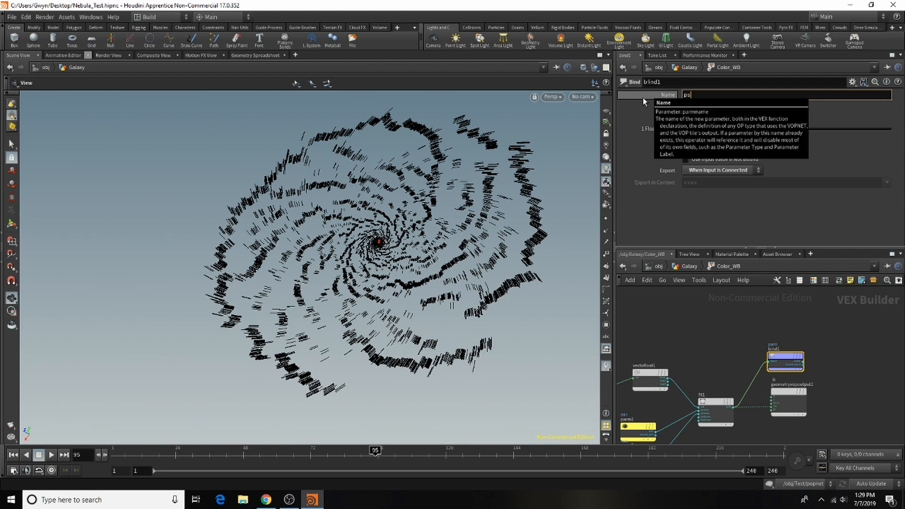
text(cale)
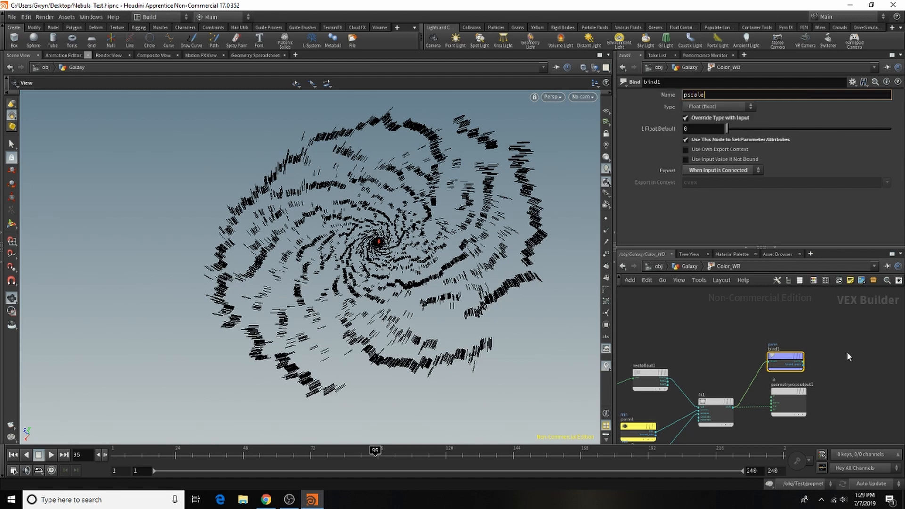
key(Return)
key(h)
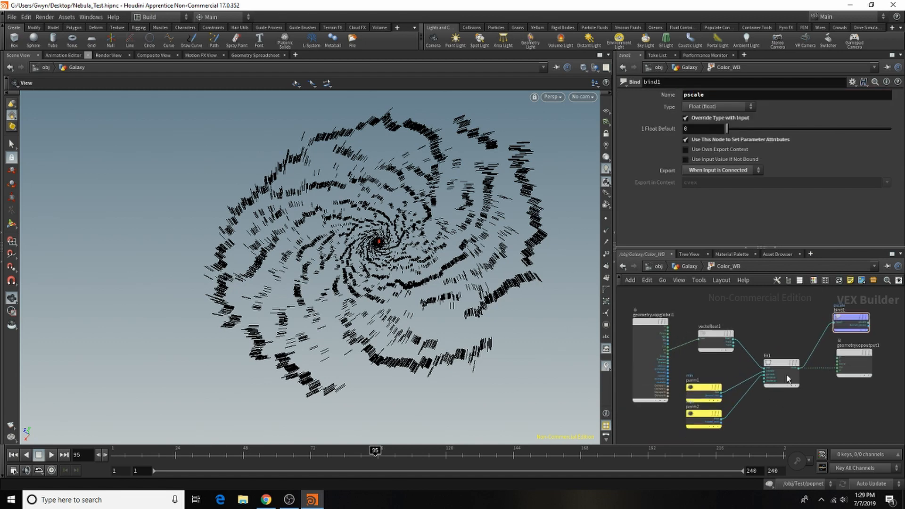
Set the Fit Range node's Destination Min to about 0.095 and its Destination Max to 1.
click(788, 378)
mouse_move(782, 136)
mouse_down()
mouse_move(797, 138)
mouse_move(757, 137)
mouse_move(774, 137)
mouse_up()
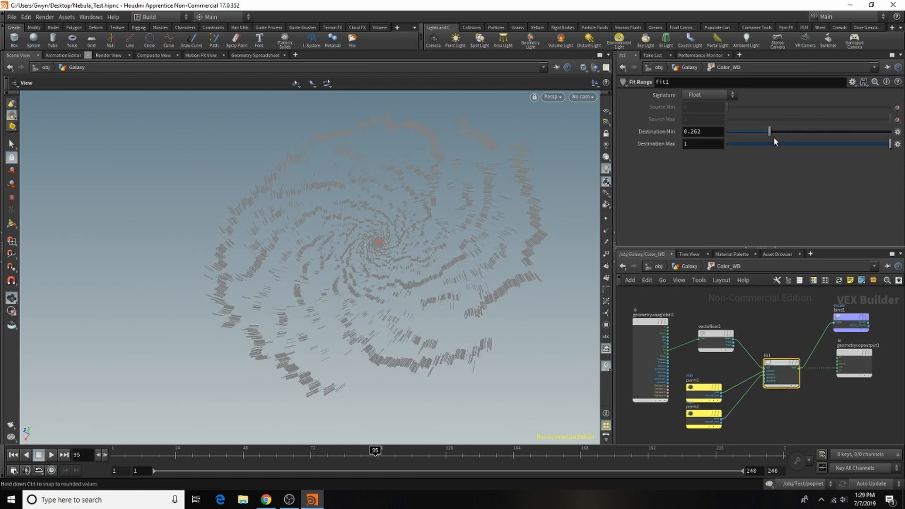
drag(866, 144, 891, 144)
drag(772, 132, 743, 131)
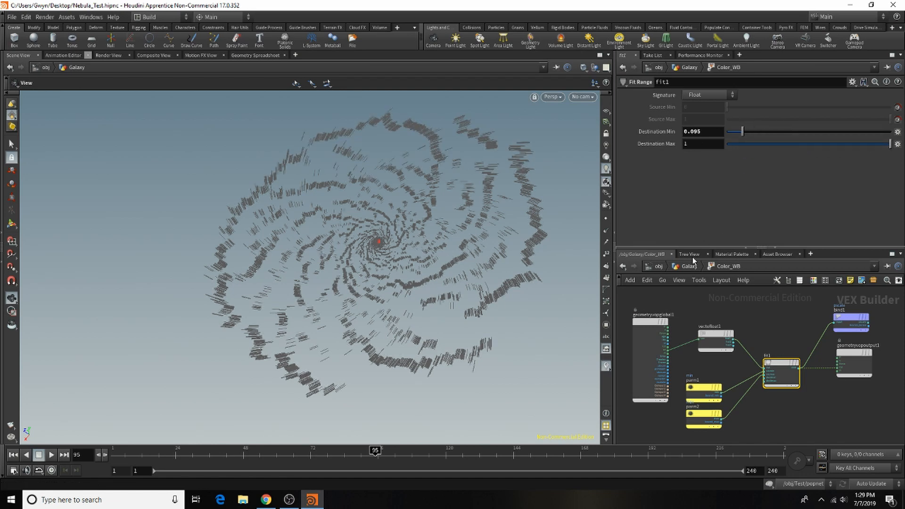
Back in the Galaxy network, shift uvtexture1 and Color_WB down and insert a Mountain node between resample1 and uvtexture1.
scroll(715, 352, up, 2)
drag(680, 341, 772, 406)
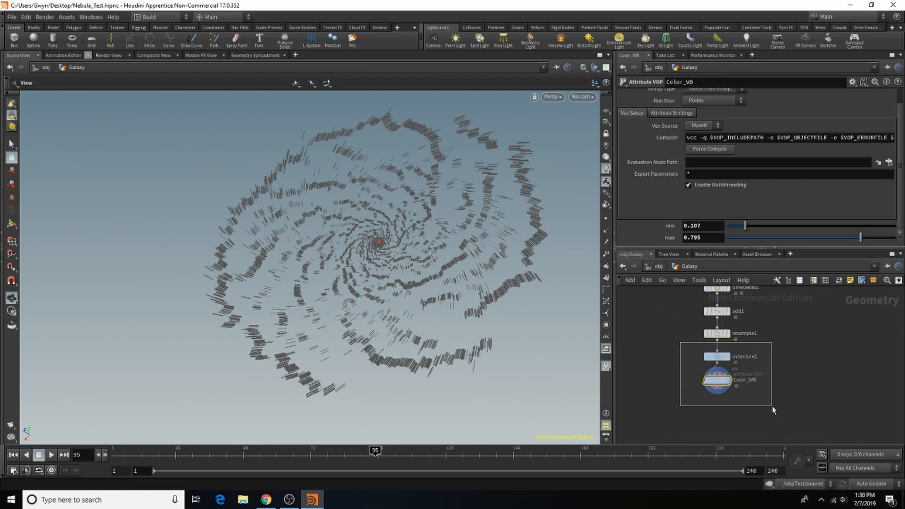
drag(719, 356, 719, 387)
click(728, 359)
key(Tab)
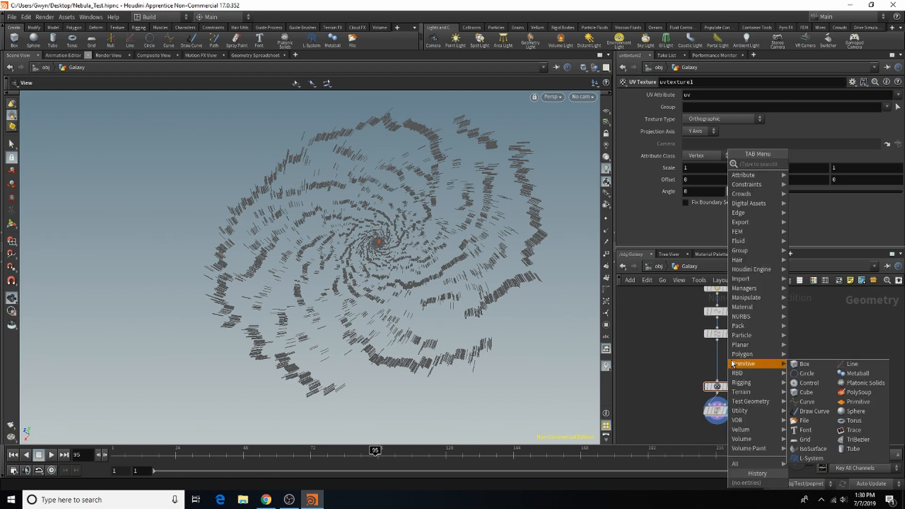
text(ma)
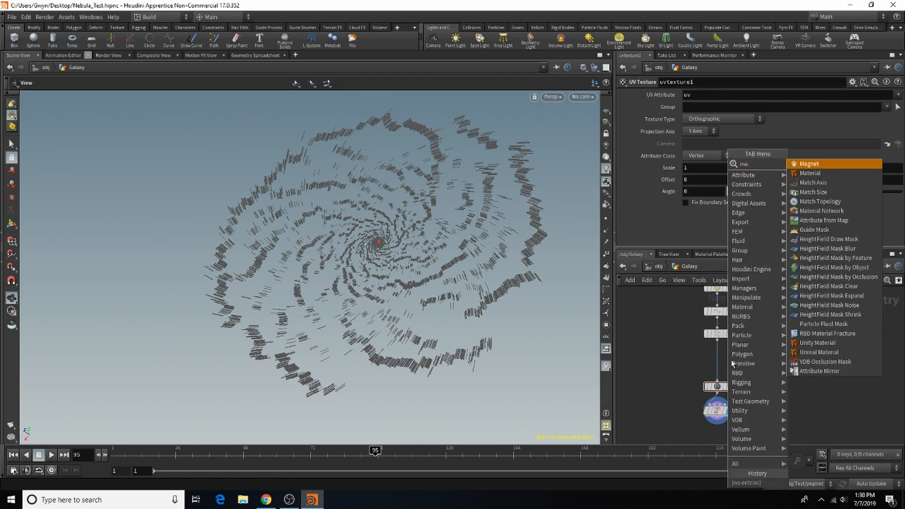
text(un)
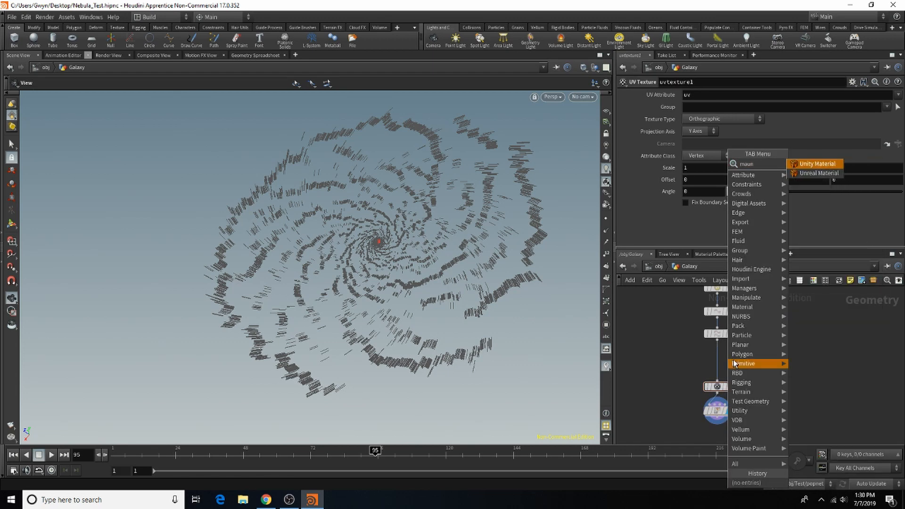
key(BackSpace)
key(BackSpace)
key(BackSpace)
text(ou)
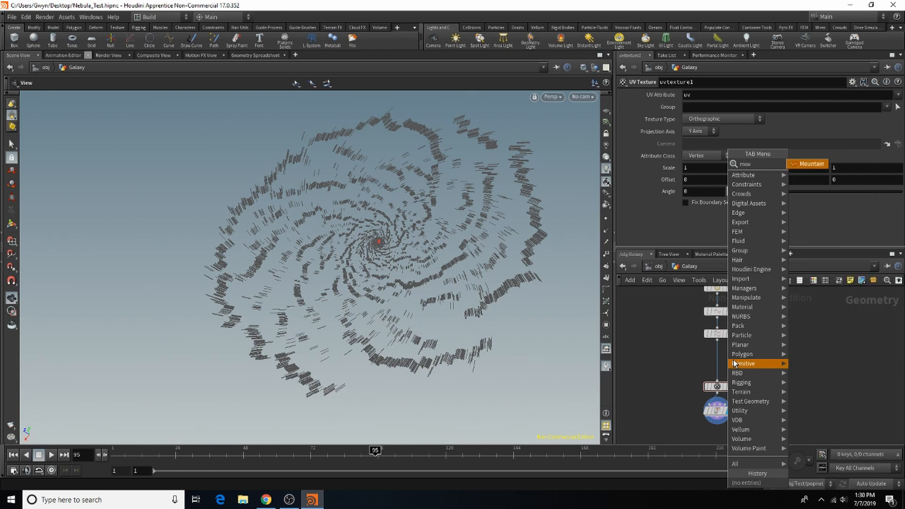
click(812, 163)
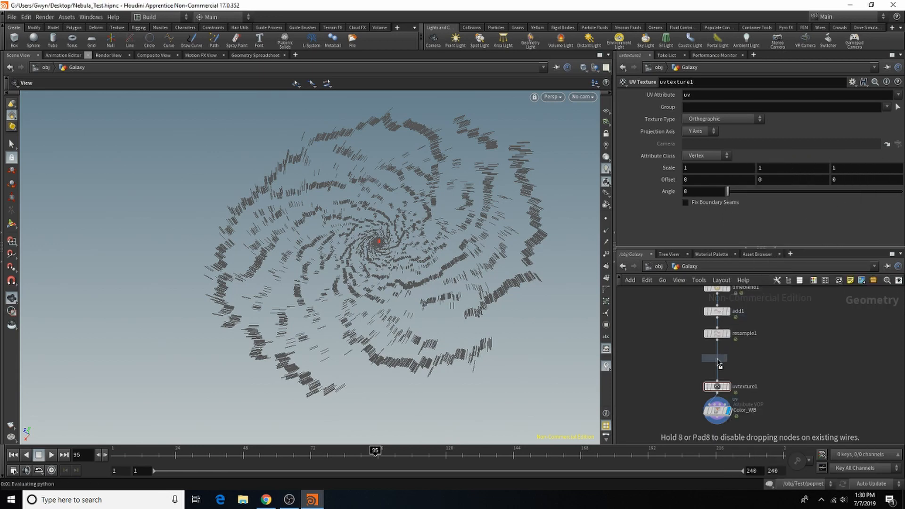
click(759, 336)
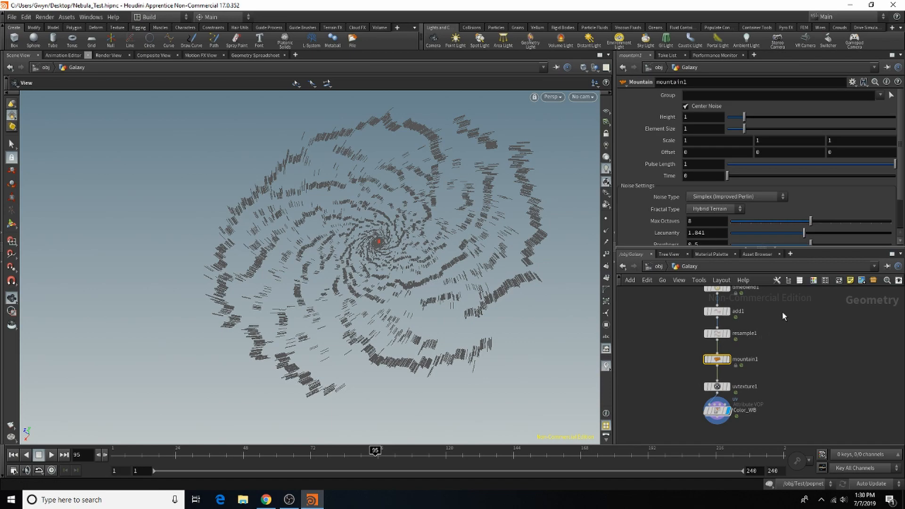
Set the Mountain node's Height to about 4.52 and check the displaced streaks in the viewport.
drag(799, 117, 804, 117)
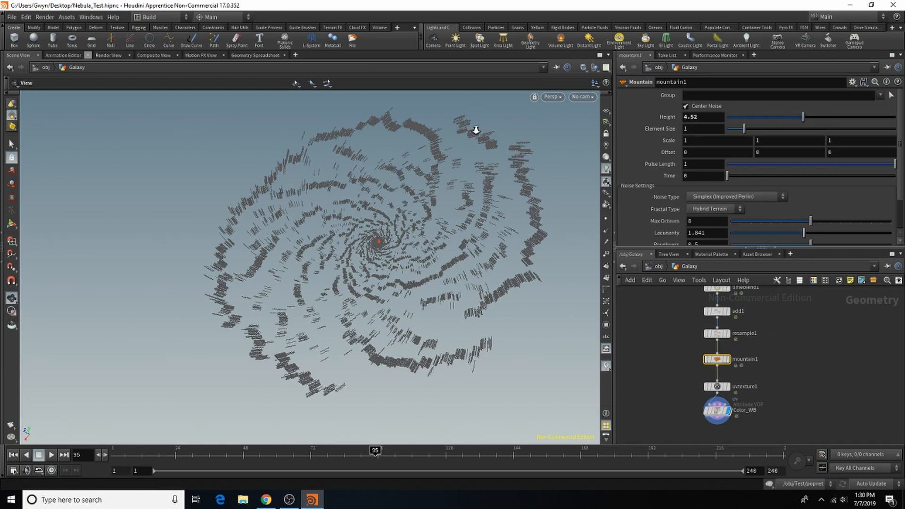
drag(477, 130, 629, 159)
scroll(400, 218, down, 5)
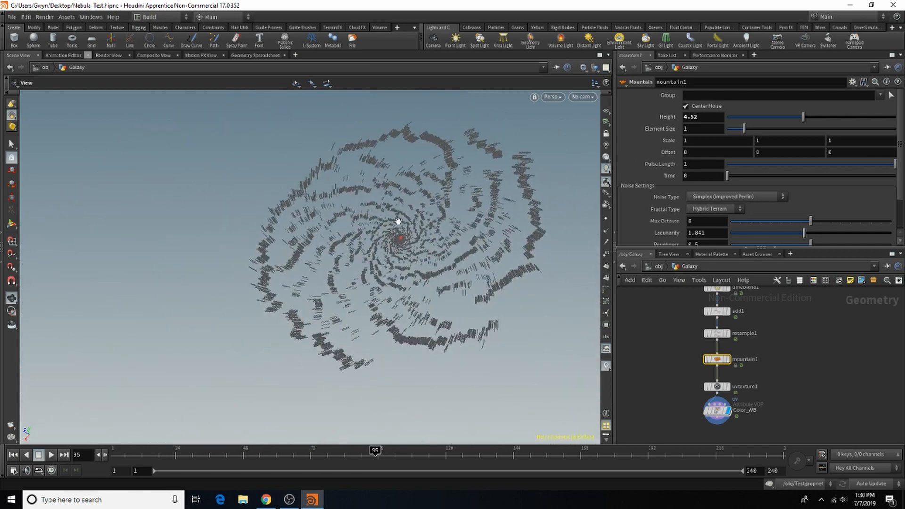
drag(400, 219, 536, 229)
scroll(793, 434, down, 2)
scroll(779, 364, up, 2)
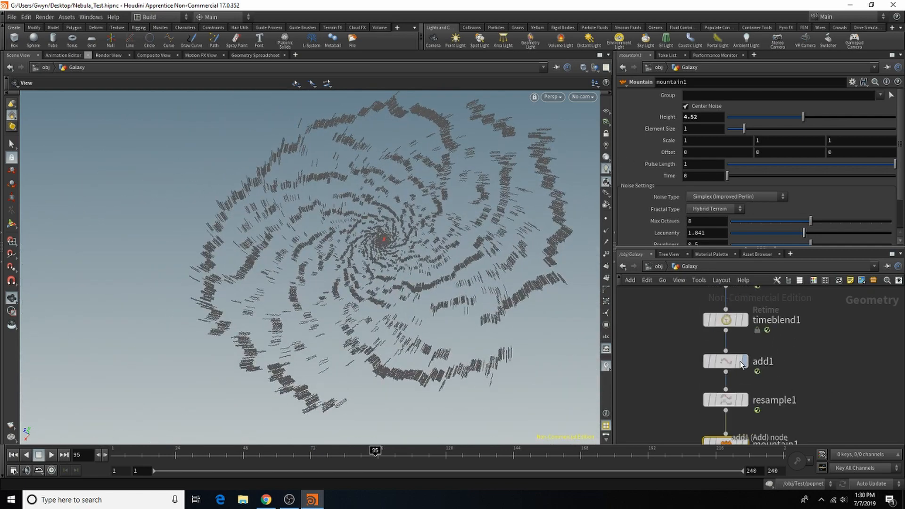
Lengthen the streaks with the trail1 node, using a Trail Length of 8 and a Trail Increment of 0.51.
scroll(726, 366, up, 2)
click(726, 321)
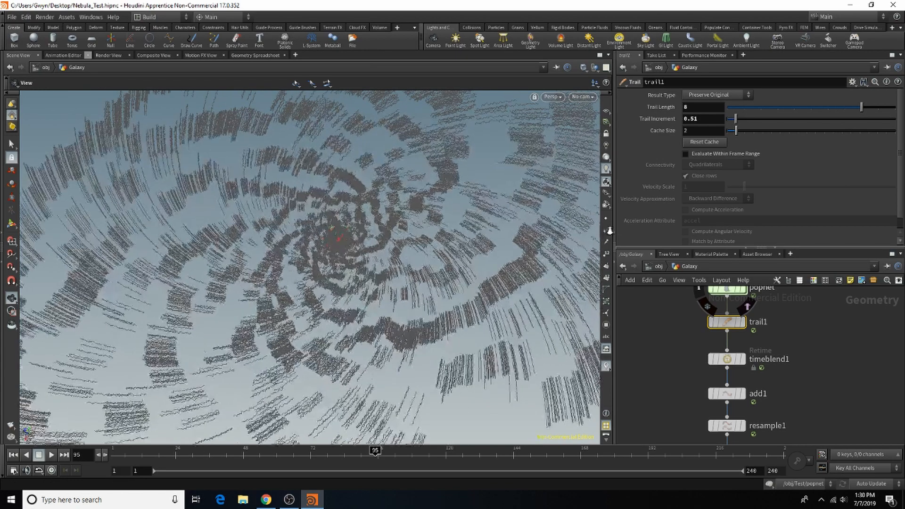
scroll(479, 239, up, 3)
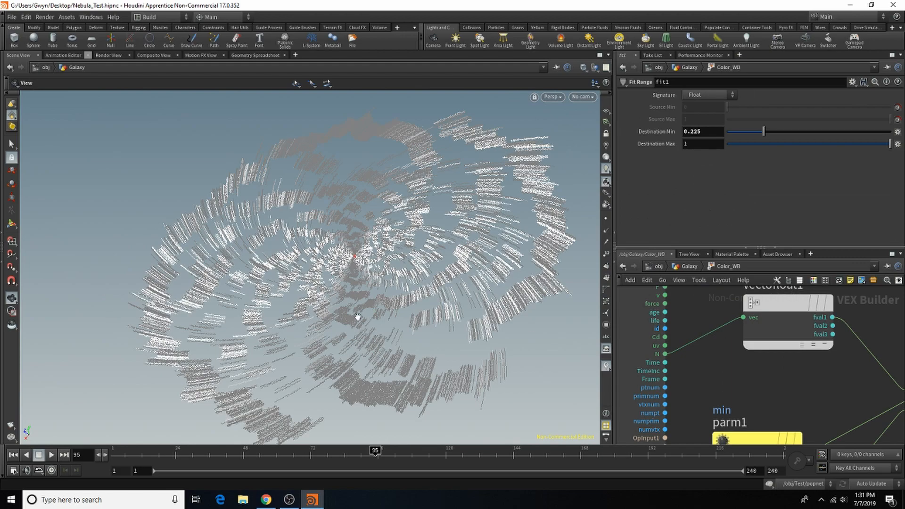
Inside Color_WB, wire the global age output into the Vector to Float node, and set Color_WB's min to about 0.287.
scroll(426, 328, up, 3)
drag(428, 380, 432, 349)
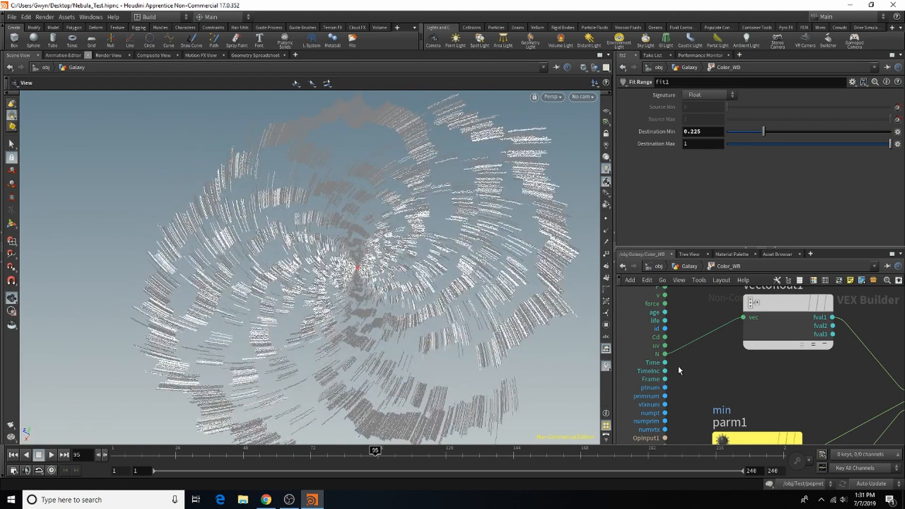
scroll(669, 349, up, 3)
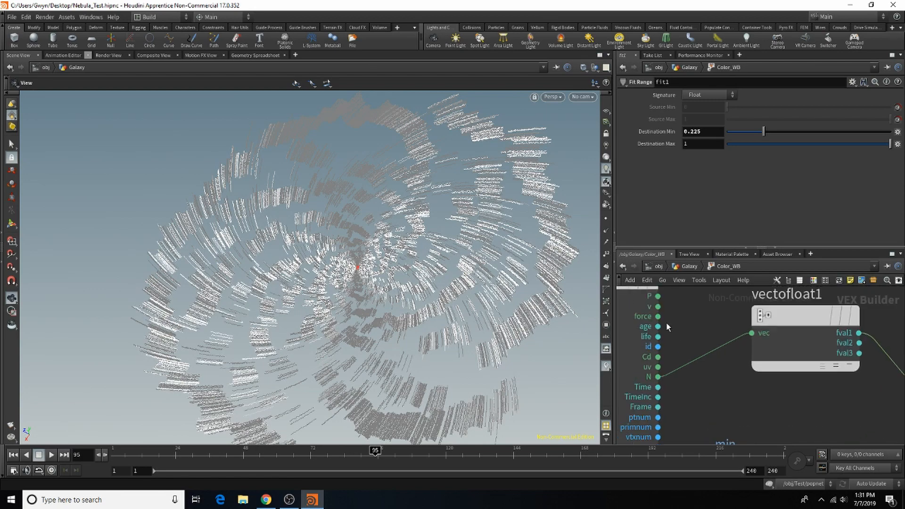
click(657, 326)
click(783, 345)
key(u)
drag(732, 227, 773, 231)
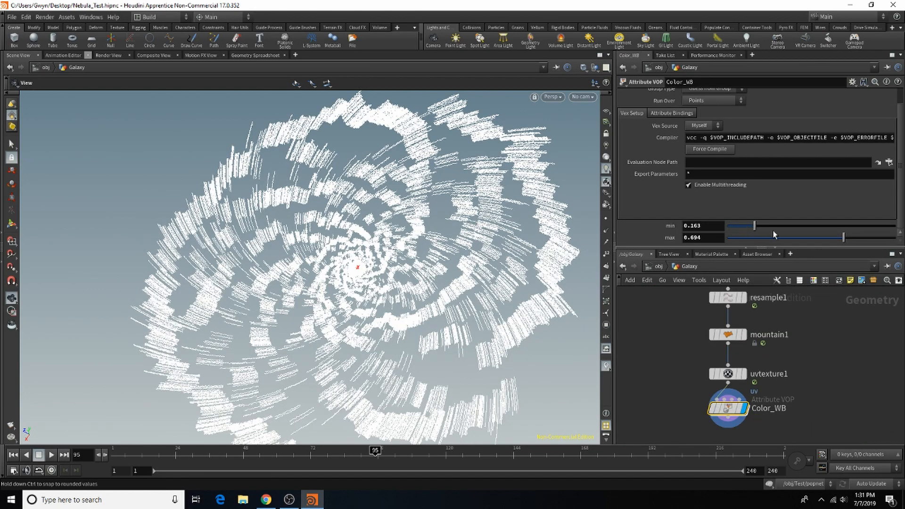
Set the uvtexture1 node's texture type to Rows & Columns and its attribute class to Point.
mouse_move(733, 413)
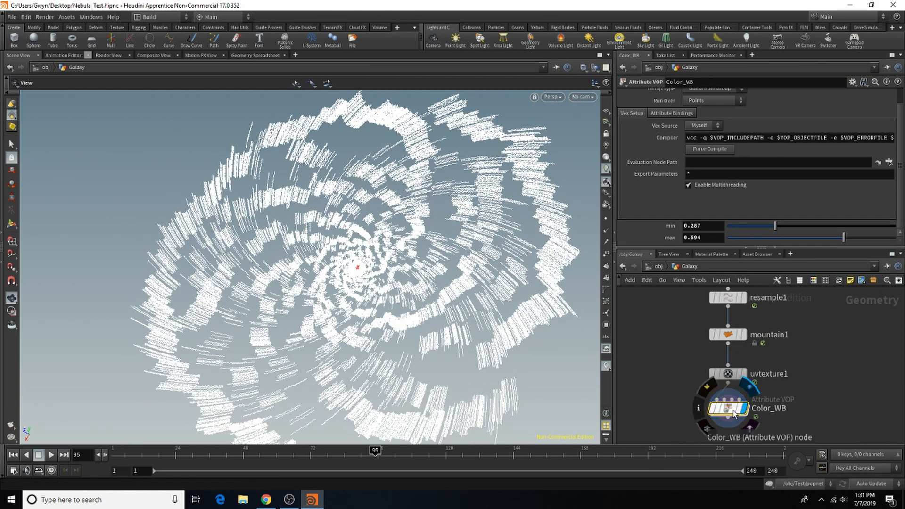
click(728, 374)
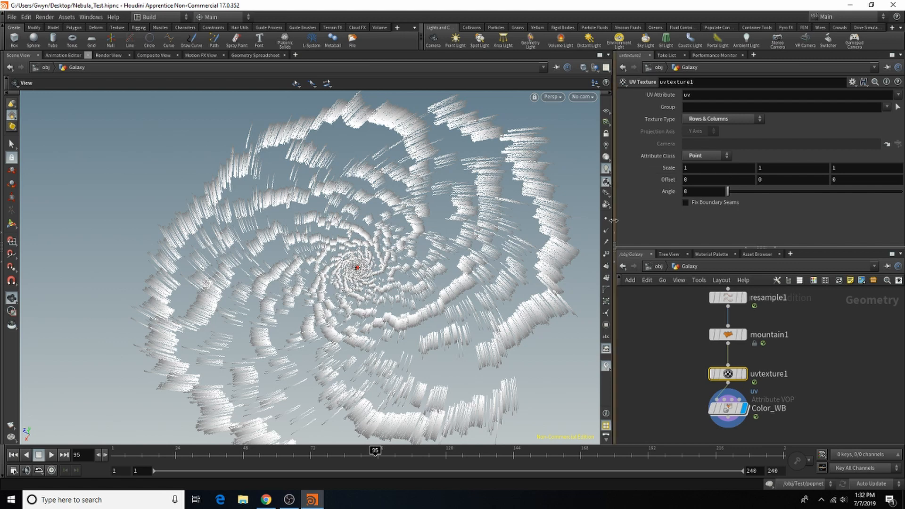
Set Color_WB's min to about 0.051, check the gradient on the galaxy, and save the scene.
click(738, 408)
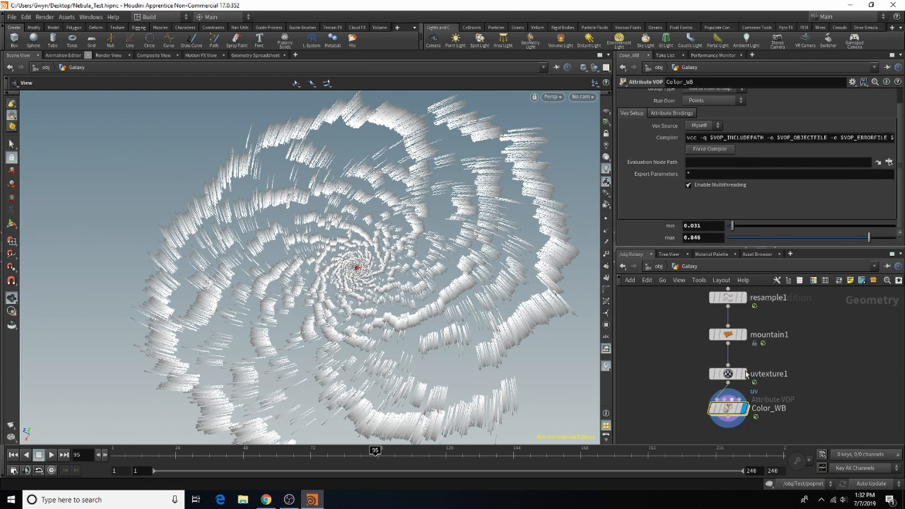
drag(733, 226, 735, 230)
drag(422, 270, 437, 182)
scroll(706, 348, down, 3)
scroll(706, 348, up, 2)
click(17, 17)
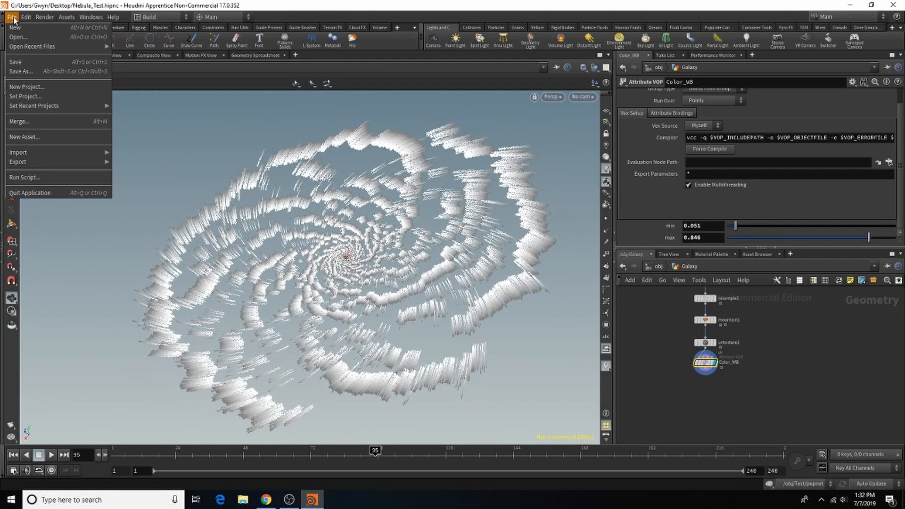
click(28, 64)
Try an IsoOffset node below Color_WB, fed by its output and displayed in the viewport.
scroll(680, 379, up, 2)
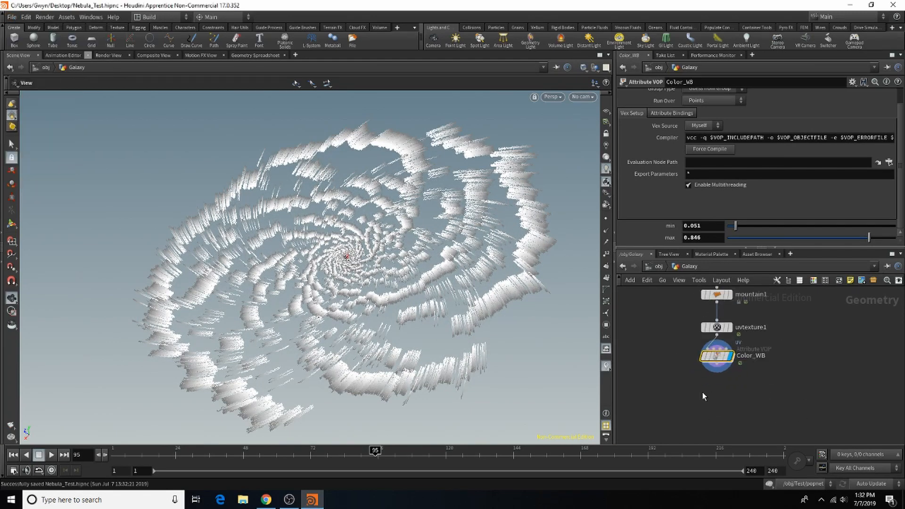
key(Tab)
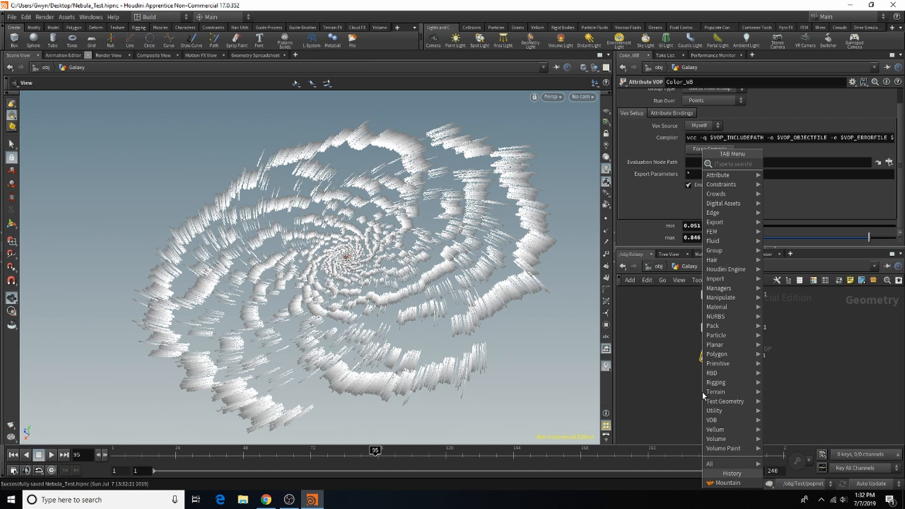
text(iso)
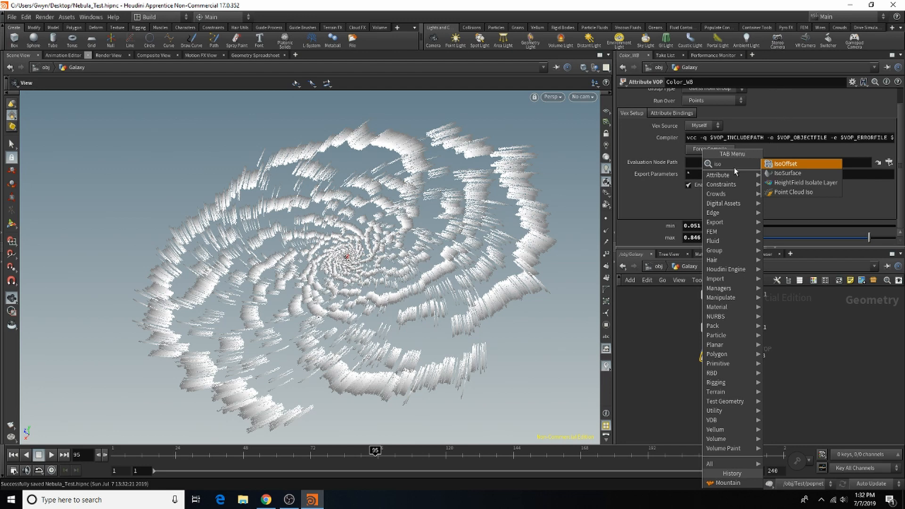
click(781, 169)
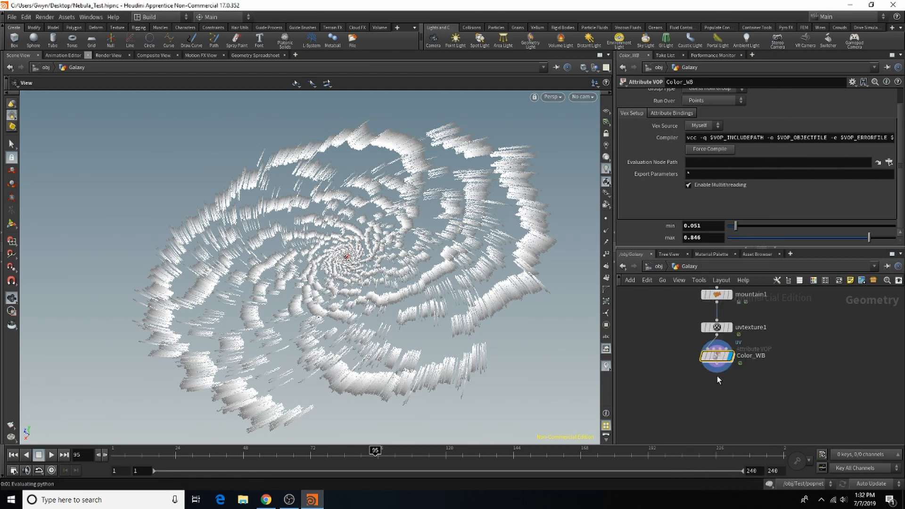
click(717, 391)
key(ctrl+s)
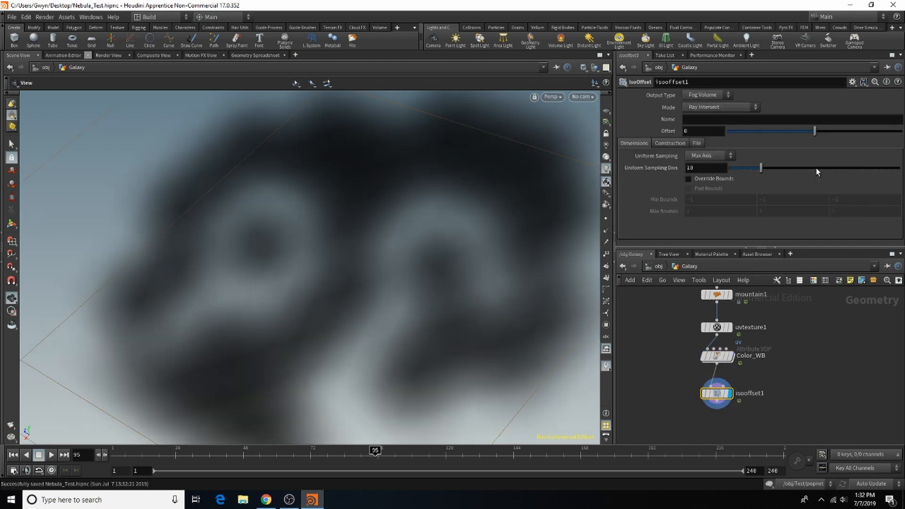
Set the IsoOffset's Uniform Sampling Divs to 120 and inspect the resulting fog volume.
drag(883, 167, 897, 170)
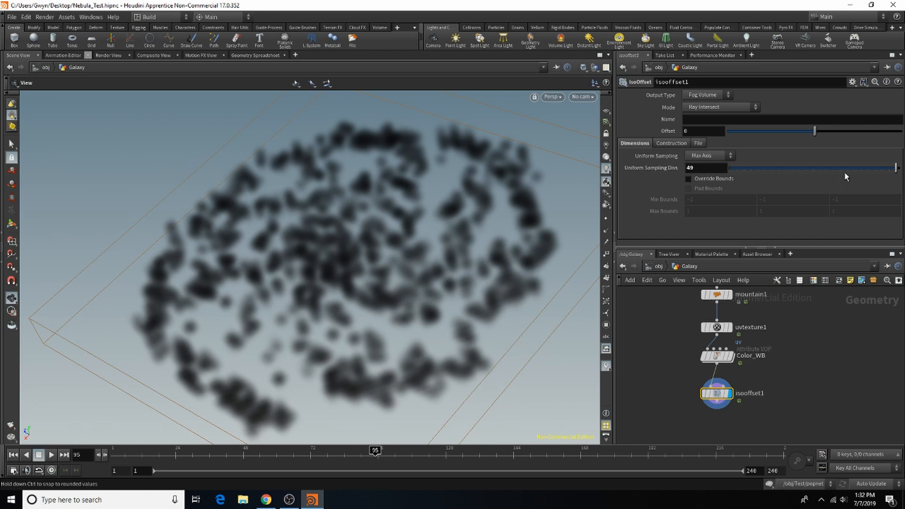
double_click(693, 168)
text(1)
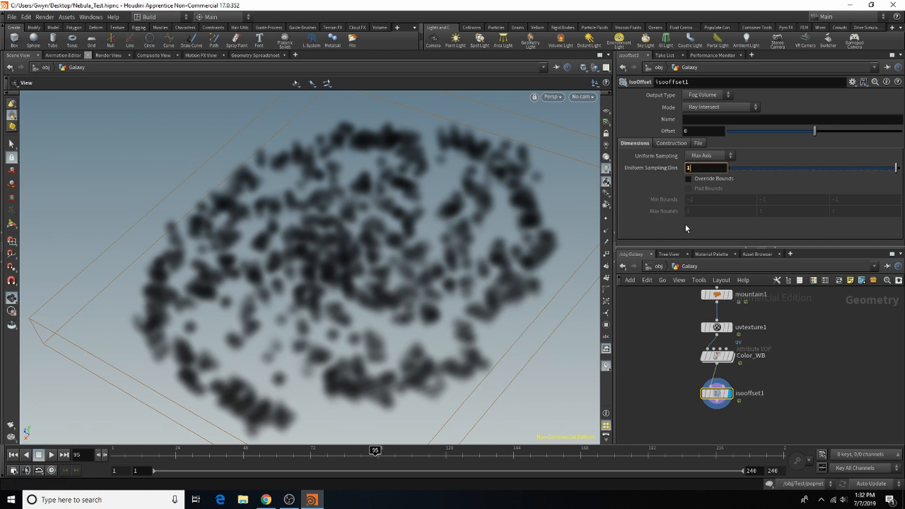
text(20)
key(Return)
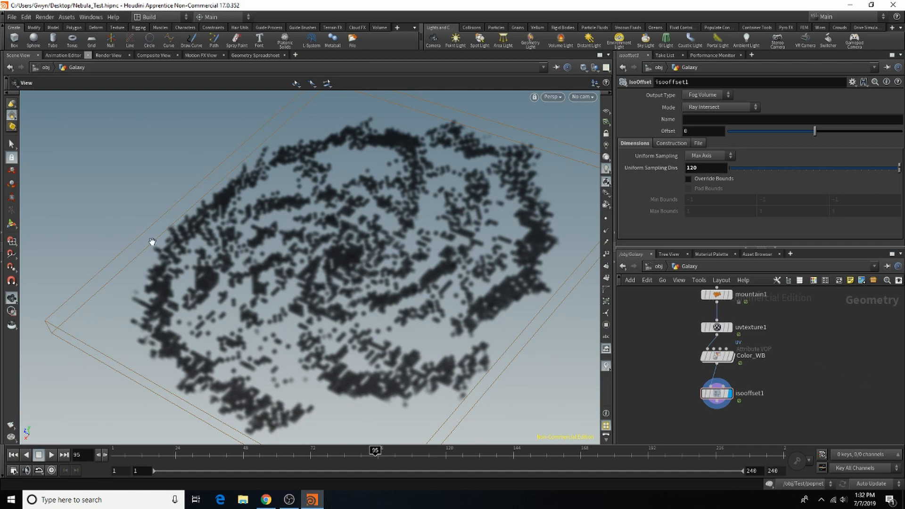
alt+drag(368, 281, 480, 282)
Delete the isooffset1 node and try a Cloud node below Color_WB, wired to its output and displayed.
click(719, 394)
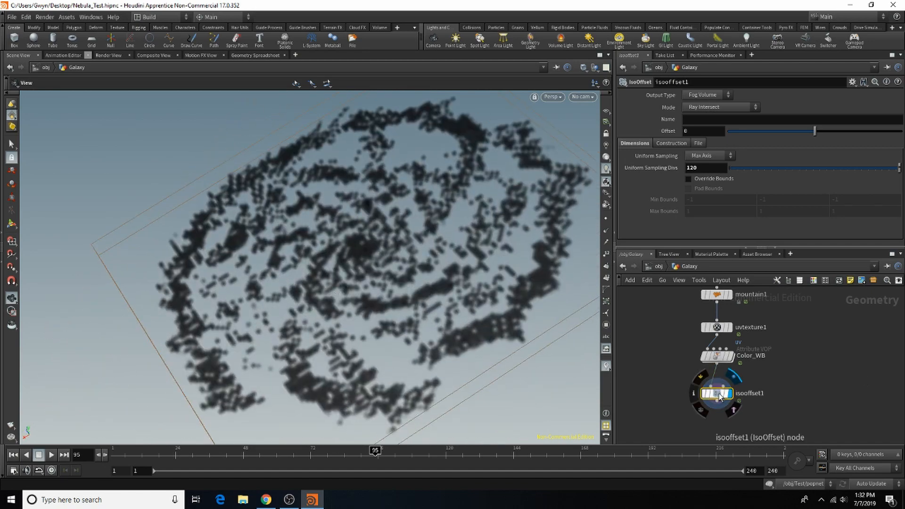
key(Delete)
key(Tab)
text(cloud)
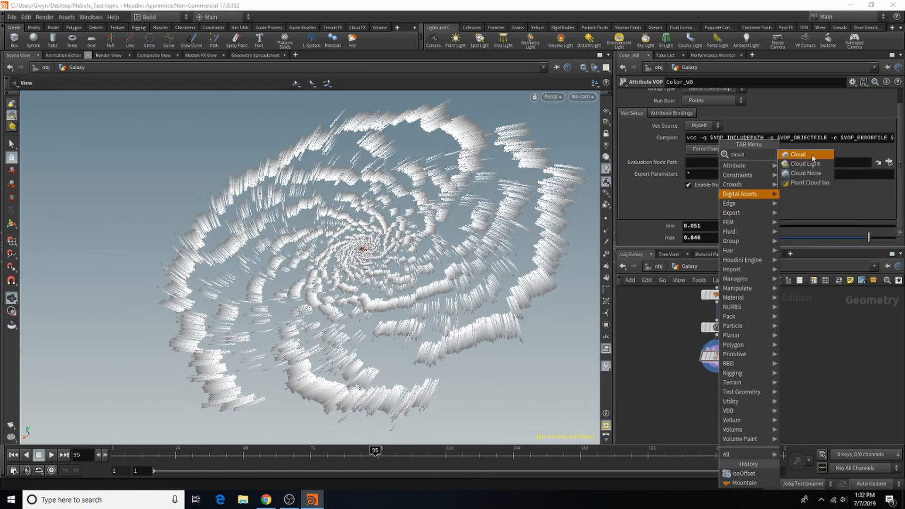
click(812, 158)
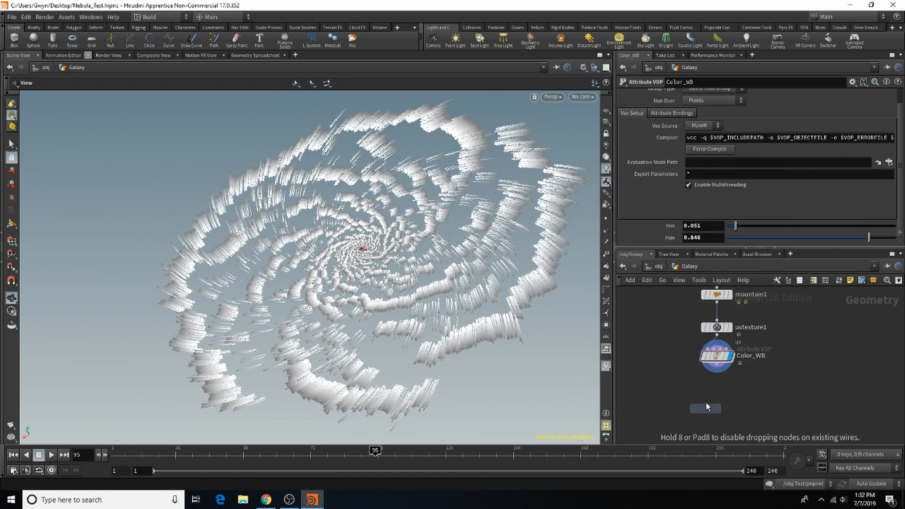
click(711, 386)
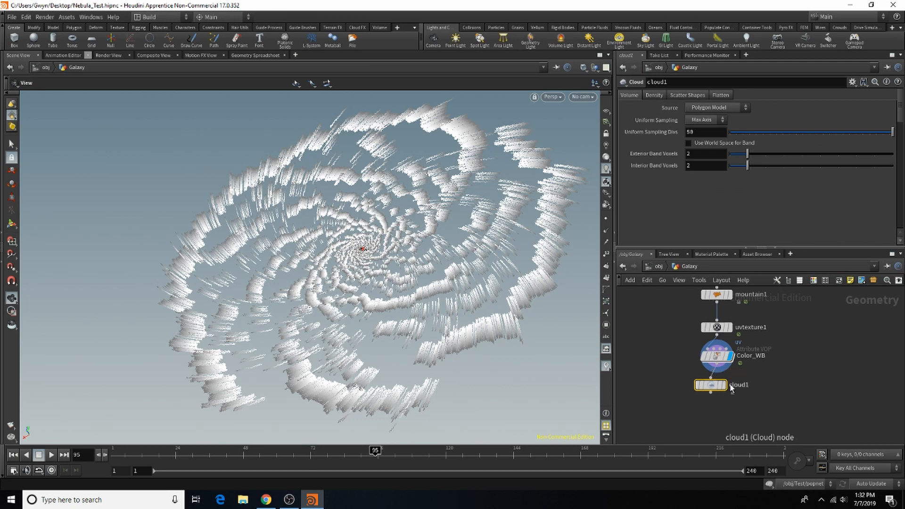
click(725, 385)
drag(708, 389, 722, 389)
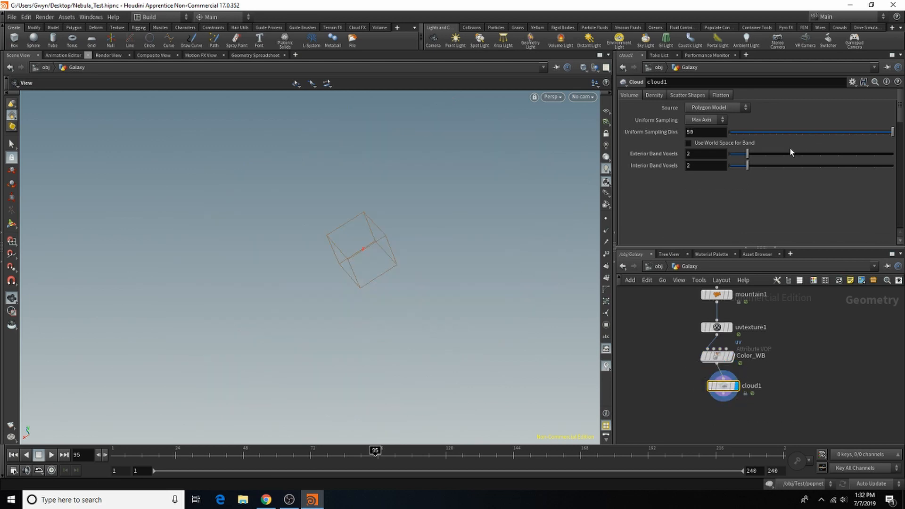
Try a Uniform Sampling Divs of 120 on the cloud1 node, and delete the node.
click(712, 132)
text(120)
click(791, 366)
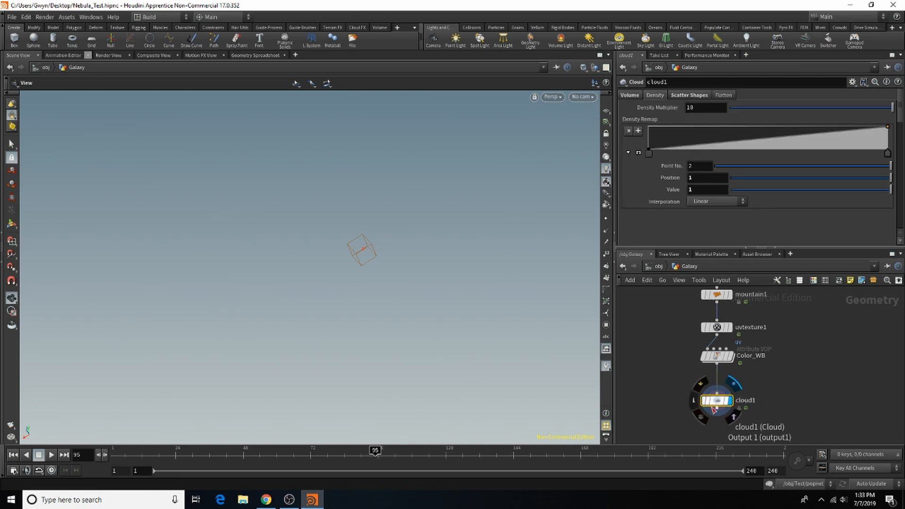
key(Delete)
key(Tab)
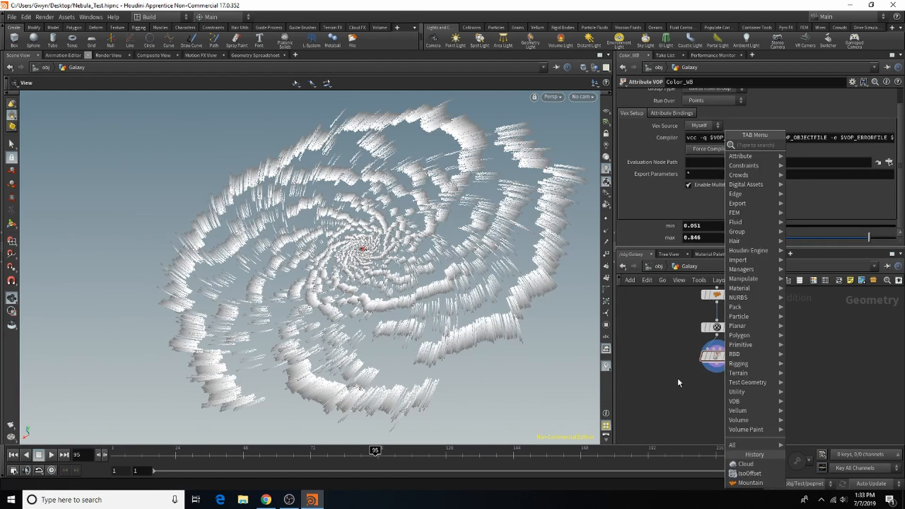
click(658, 385)
key(Tab)
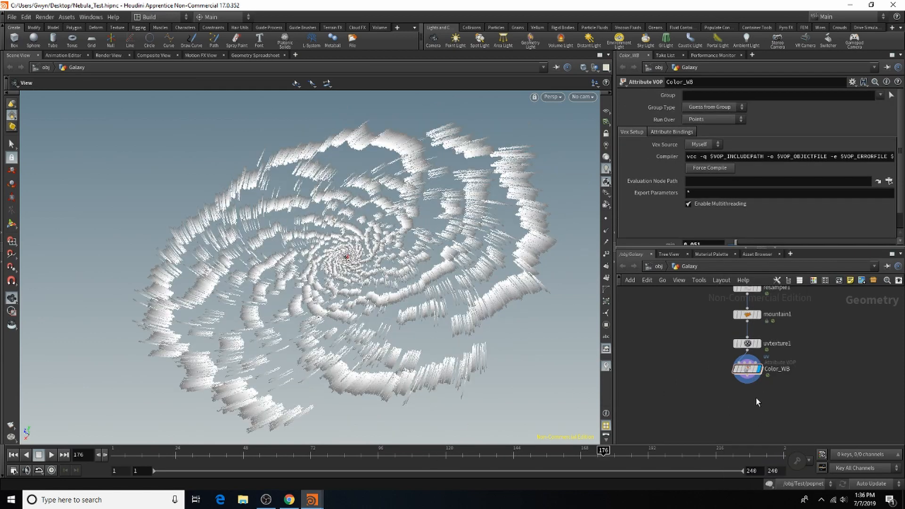
Append a displayed Add node to Color_WB and enable Delete Geometry But Keep the Points.
key(Tab)
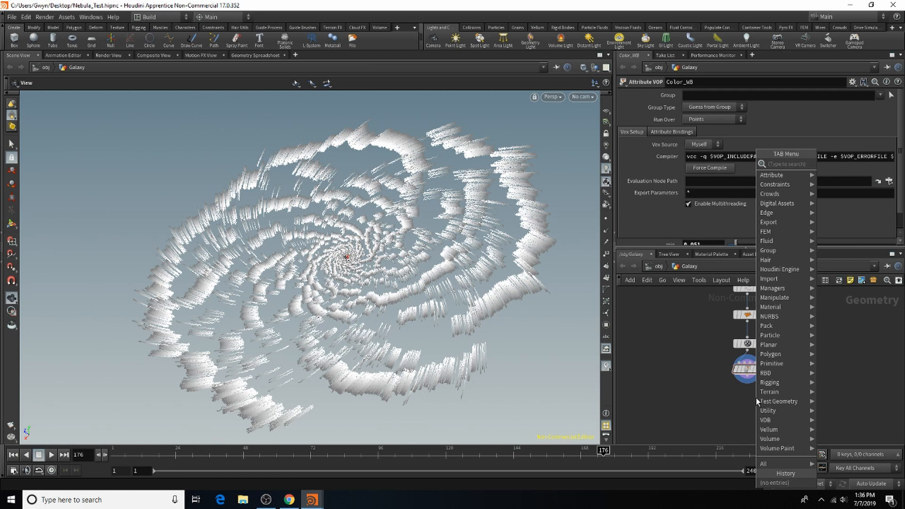
click(739, 405)
key(Tab)
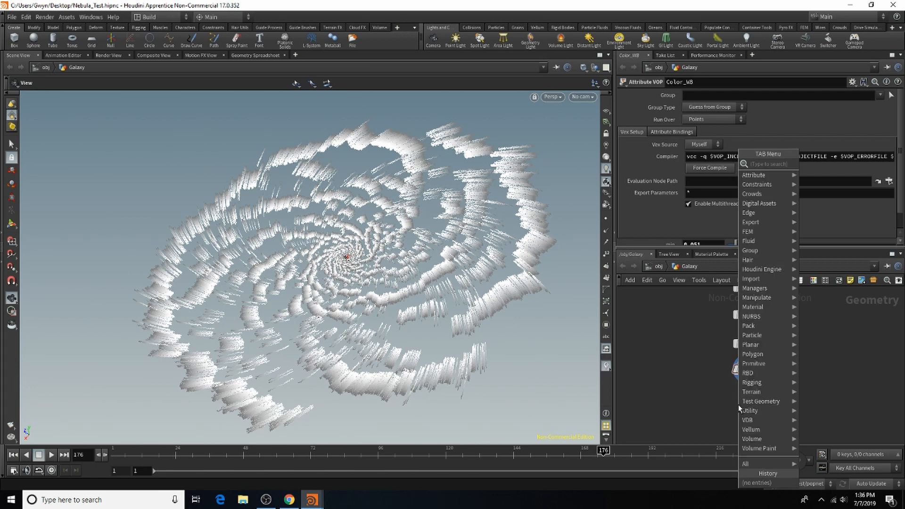
click(814, 164)
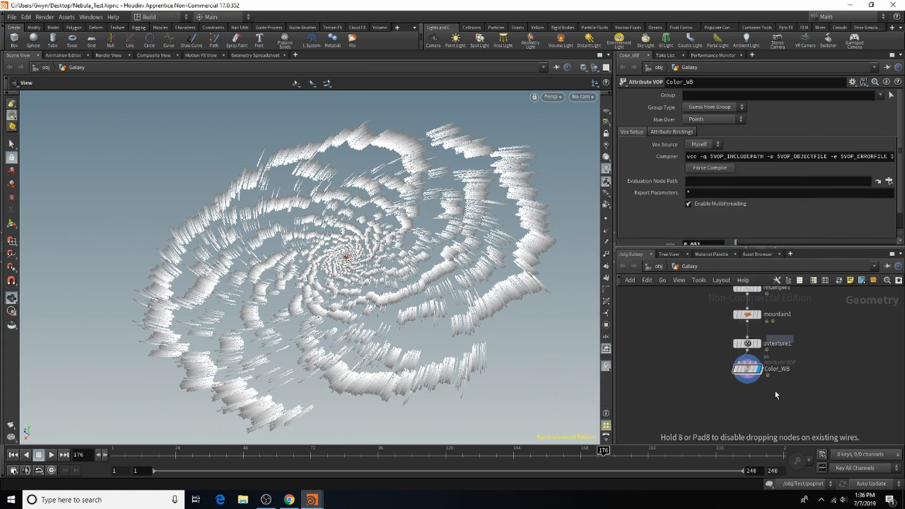
click(744, 397)
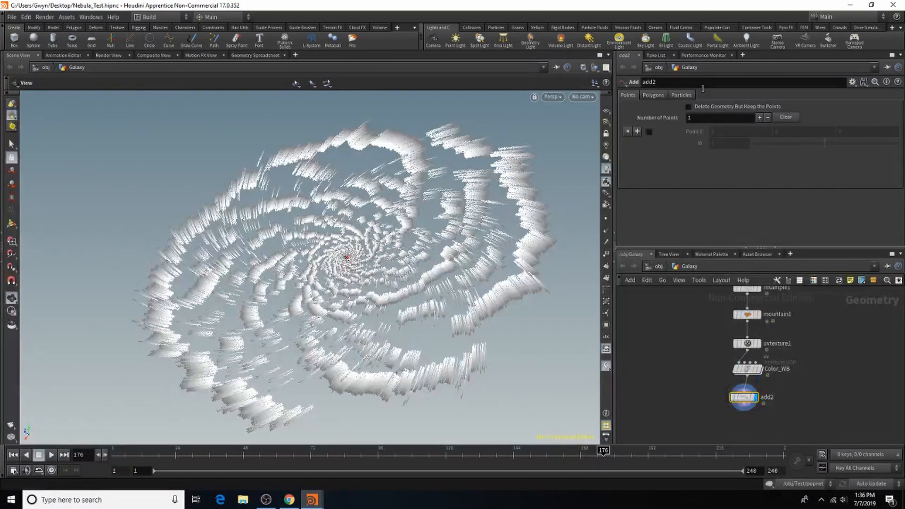
click(702, 107)
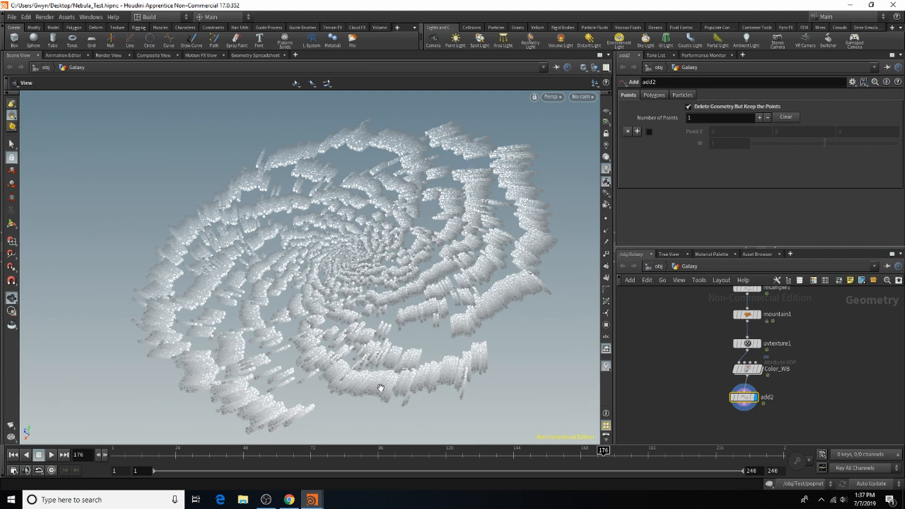
Append an Attribute Wrangle to the add2 node, wired to its output and displayed.
middle_drag(746, 356, 745, 311)
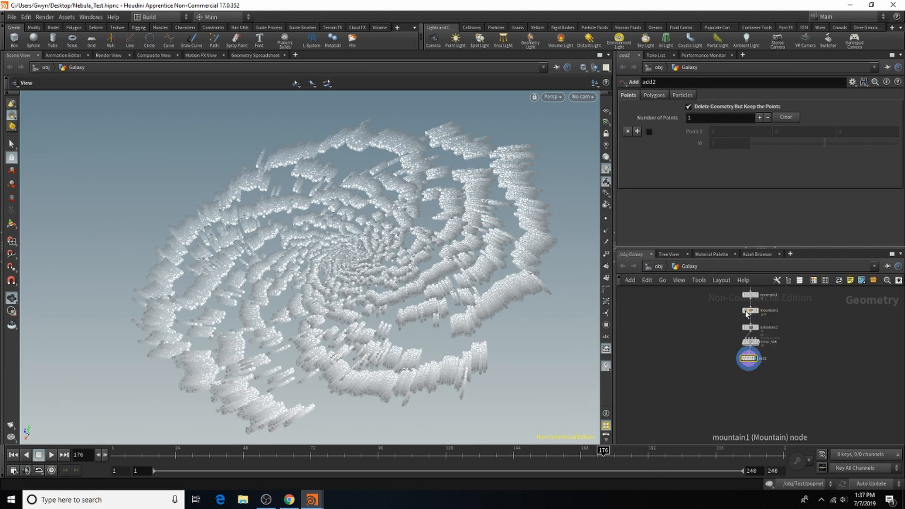
key(Tab)
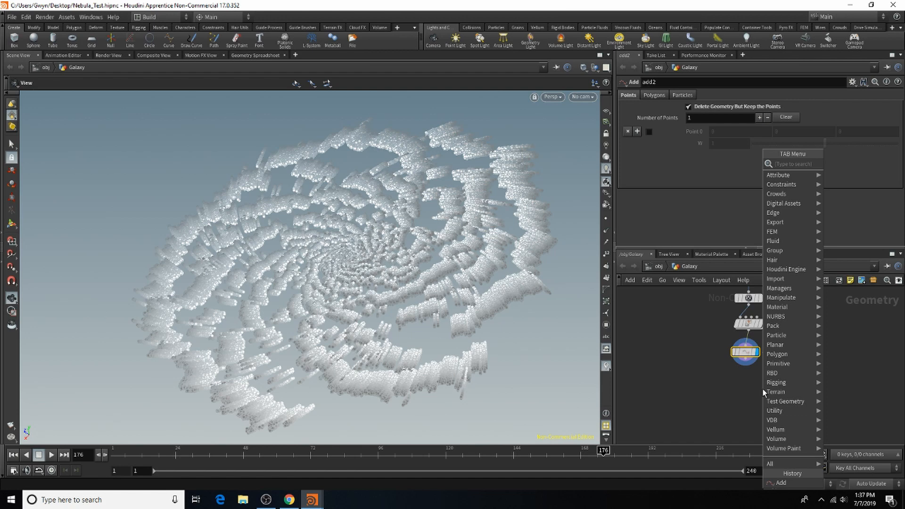
text(att)
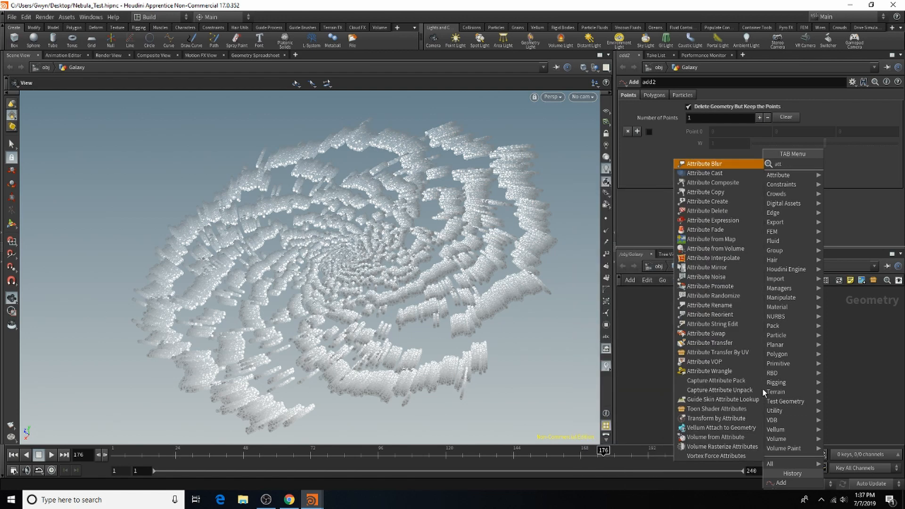
click(737, 374)
click(739, 380)
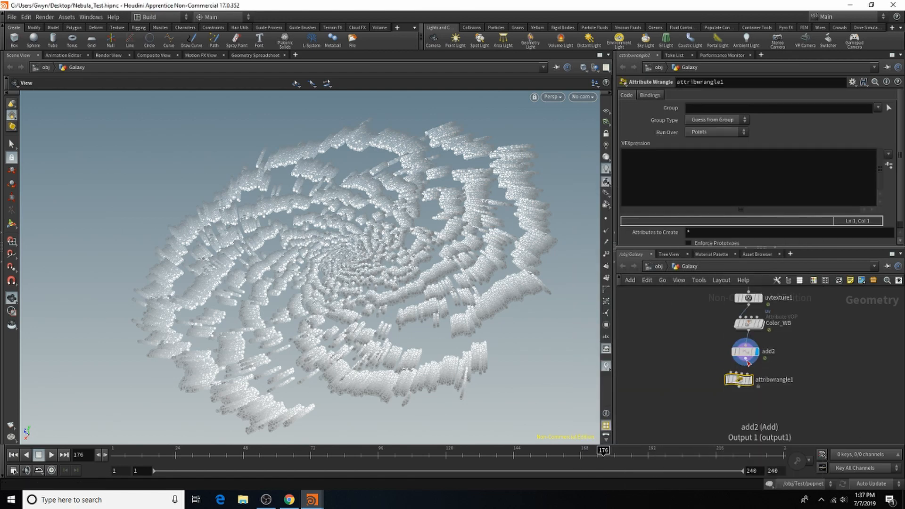
click(752, 380)
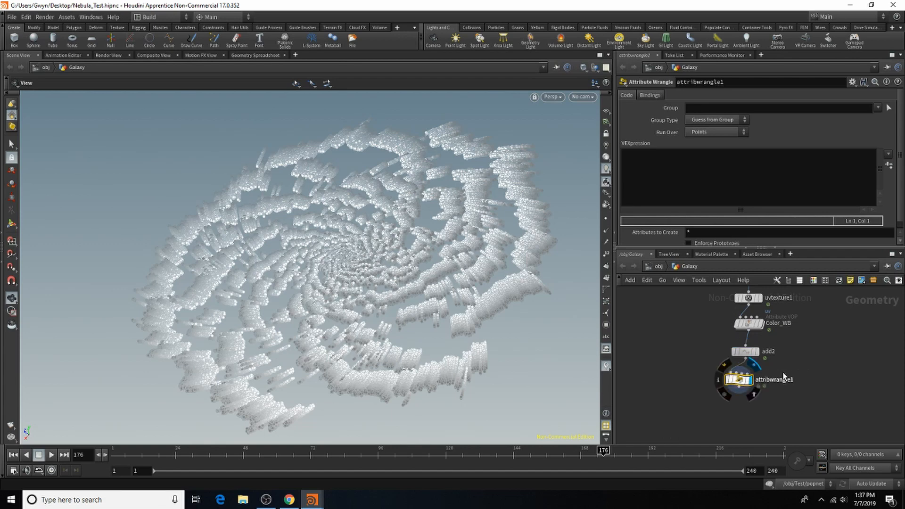
Rename the Attribute Wrangle node as density.
double_click(792, 380)
text(de)
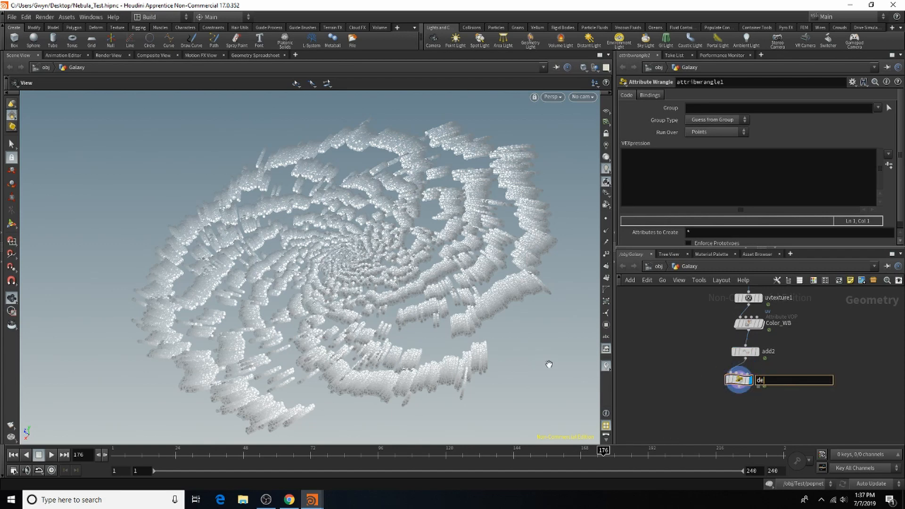
text(nsity)
key(Return)
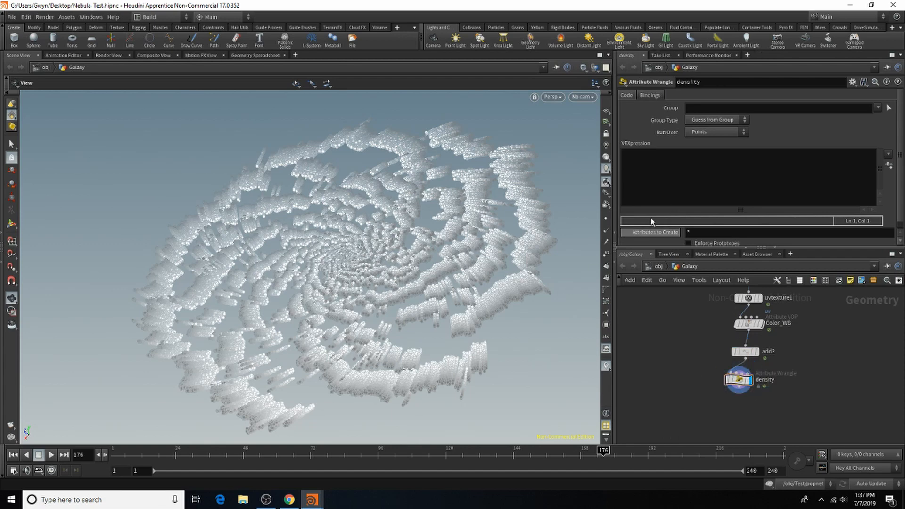
Enter the VEXpression f@density= 1; in the density wrangle and check the attribute in the Geometry Spreadsheet.
click(694, 176)
text(f)
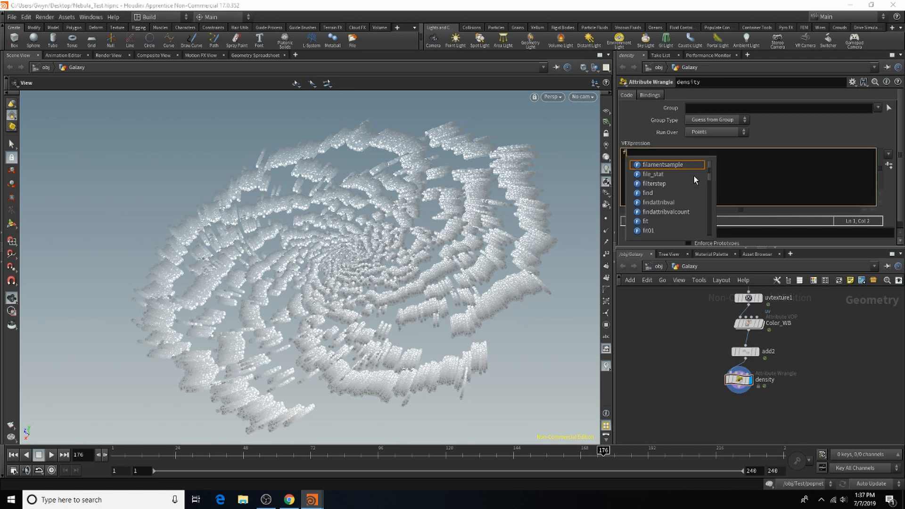
text(@density)
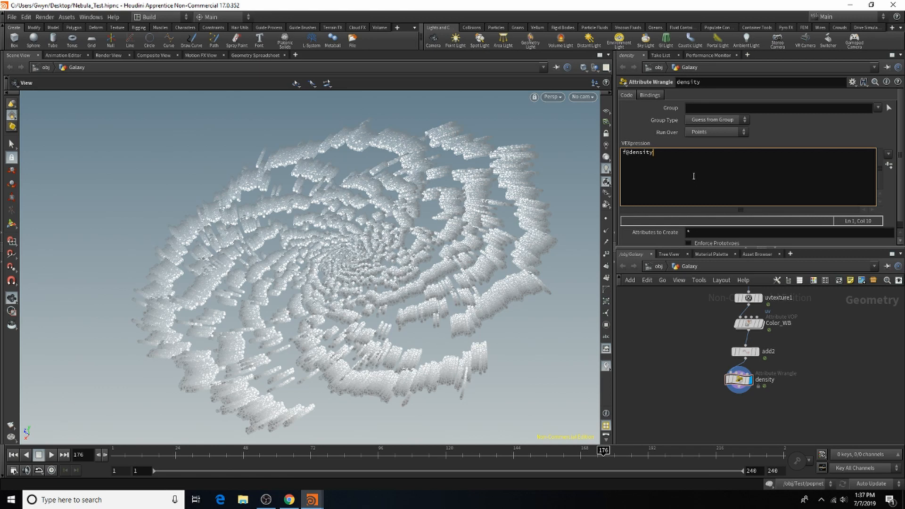
text(= 1;)
click(702, 334)
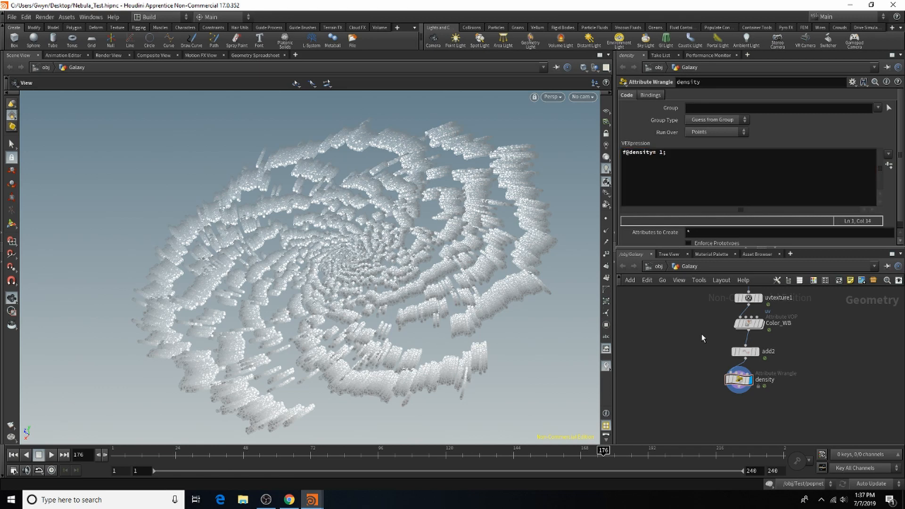
click(269, 56)
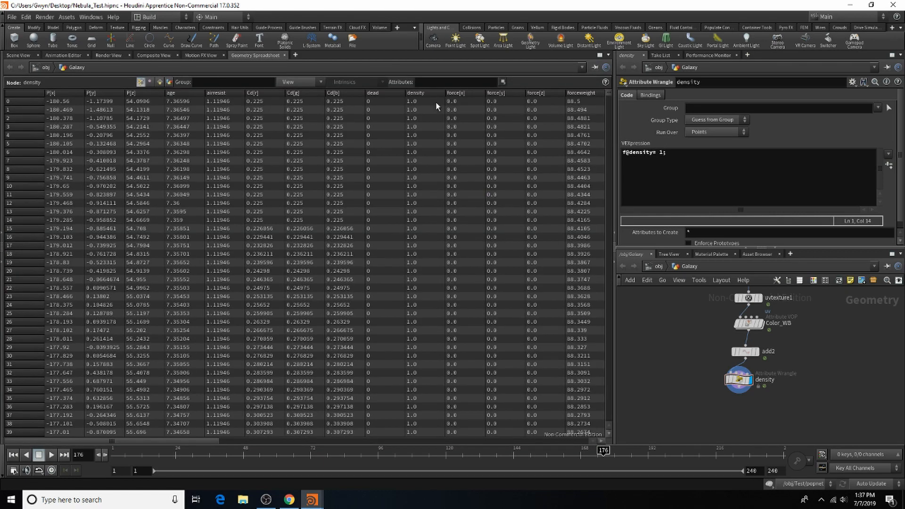
click(19, 55)
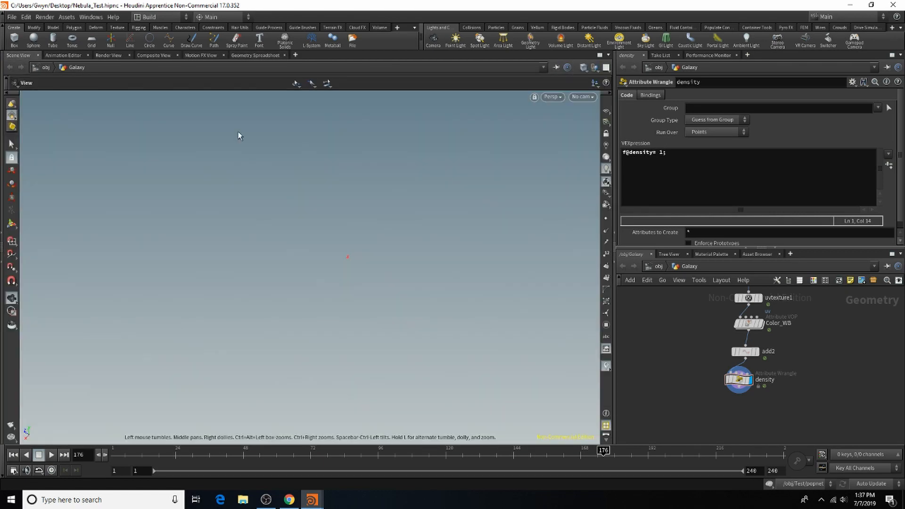
Append an Attribute VOP node below the density wrangle, wired to its output.
key(Tab)
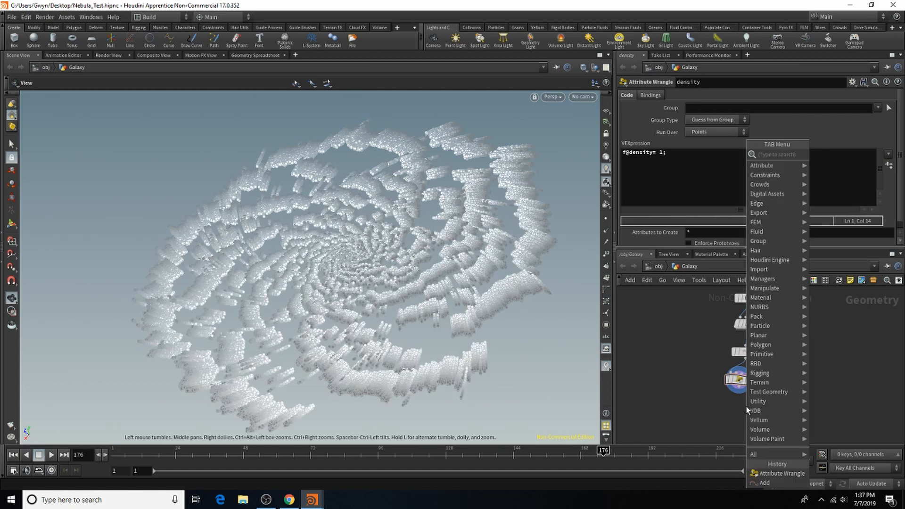
text(attr)
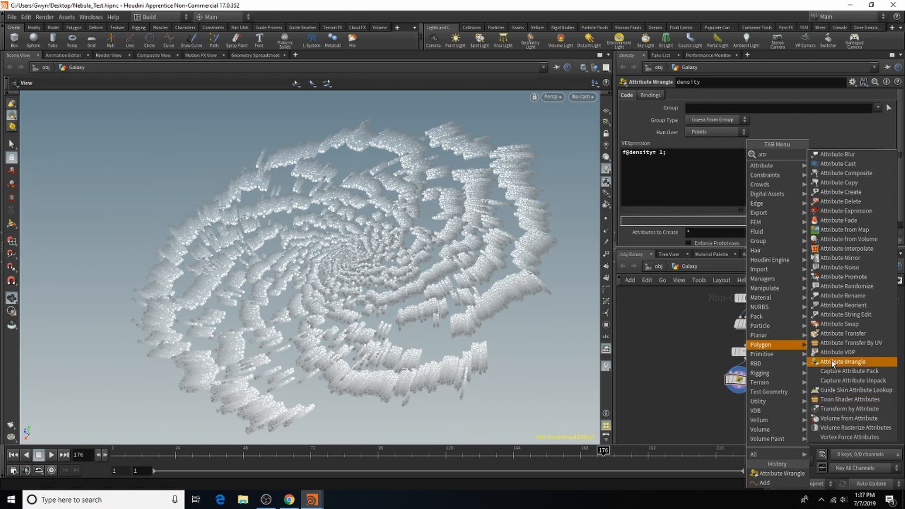
click(858, 355)
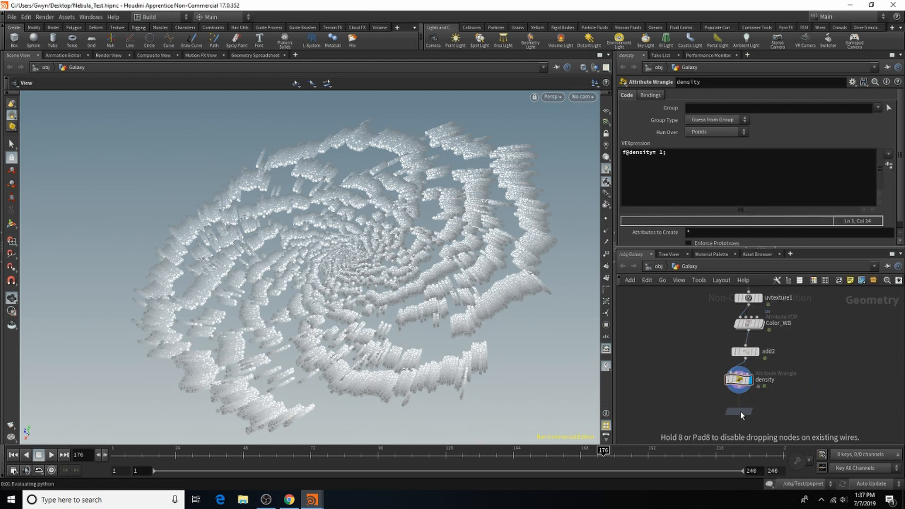
click(739, 411)
drag(739, 390, 734, 405)
Rename the new Attribute VOP node as Color_galaxy and save the scene.
double_click(773, 412)
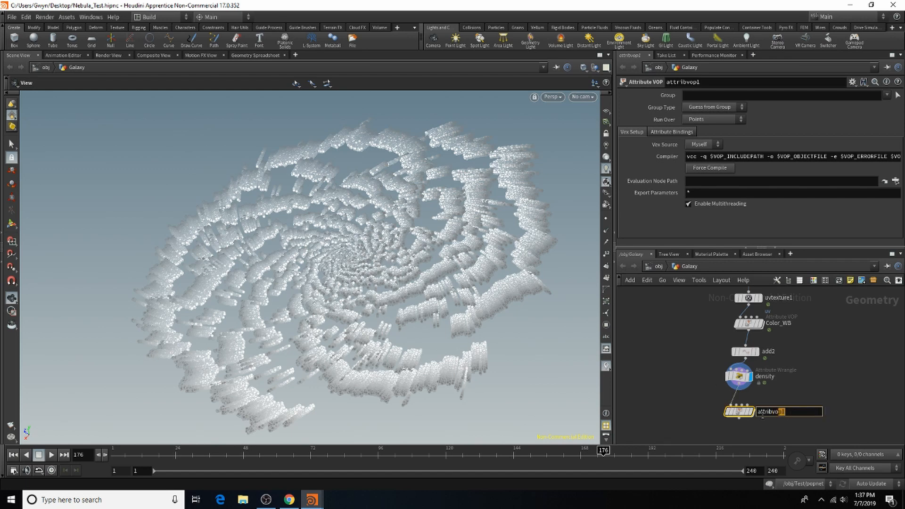
scroll(767, 345, down, 3)
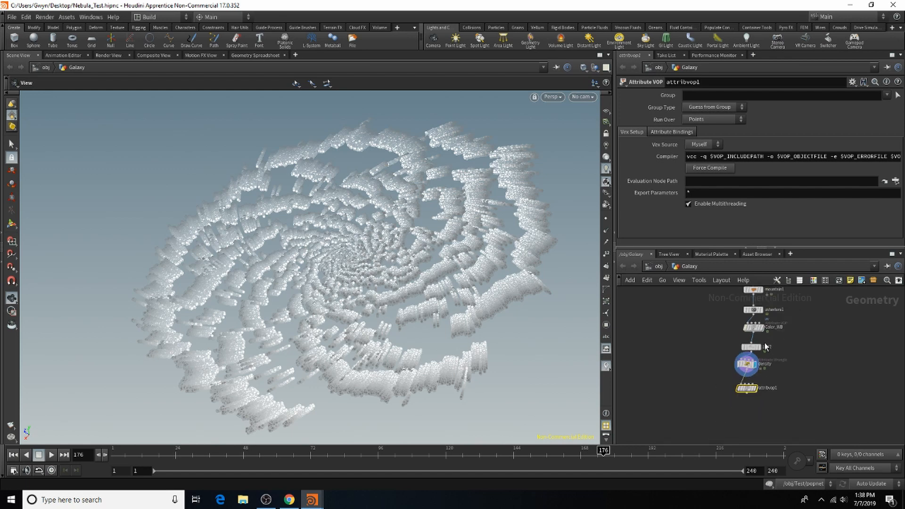
scroll(770, 392, up, 3)
double_click(775, 390)
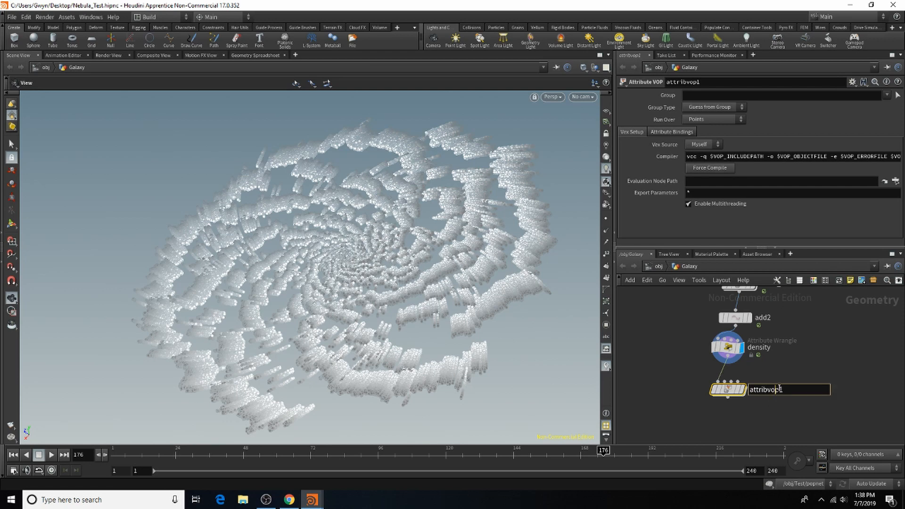
drag(780, 389, 748, 394)
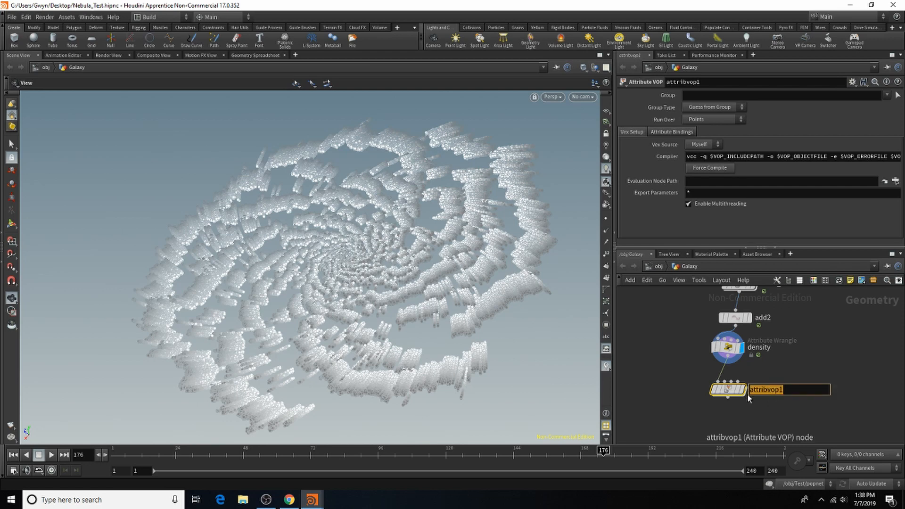
text(Color_galaxy)
key(Return)
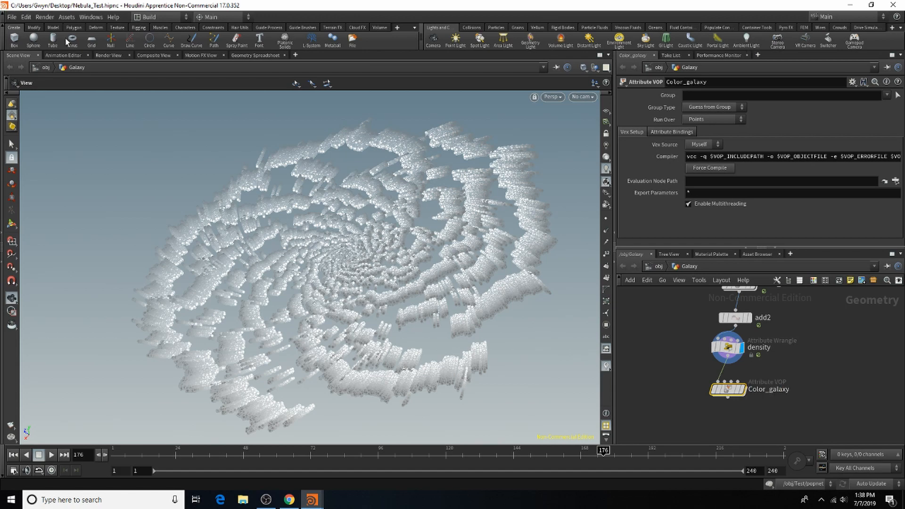
click(11, 17)
click(16, 62)
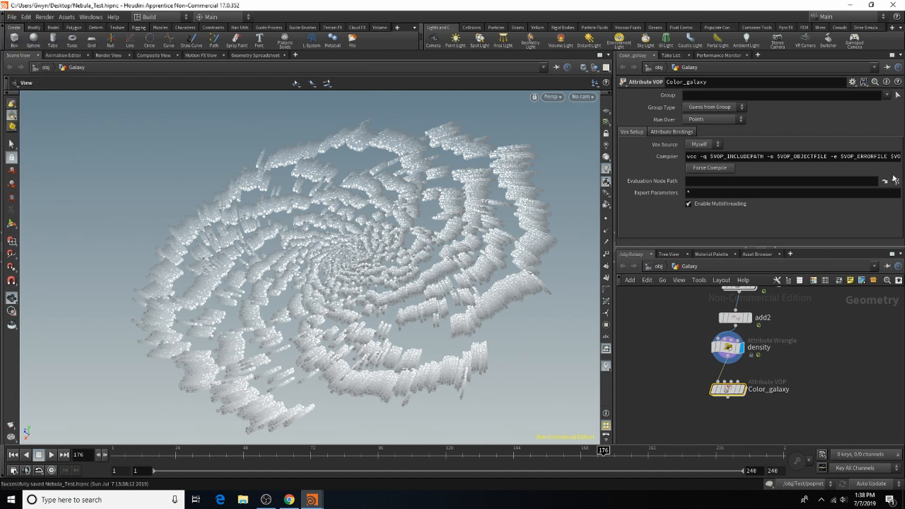
Display Color_galaxy and, inside it, add a Fit Range node with the global age output wired into its val input.
mouse_move(728, 396)
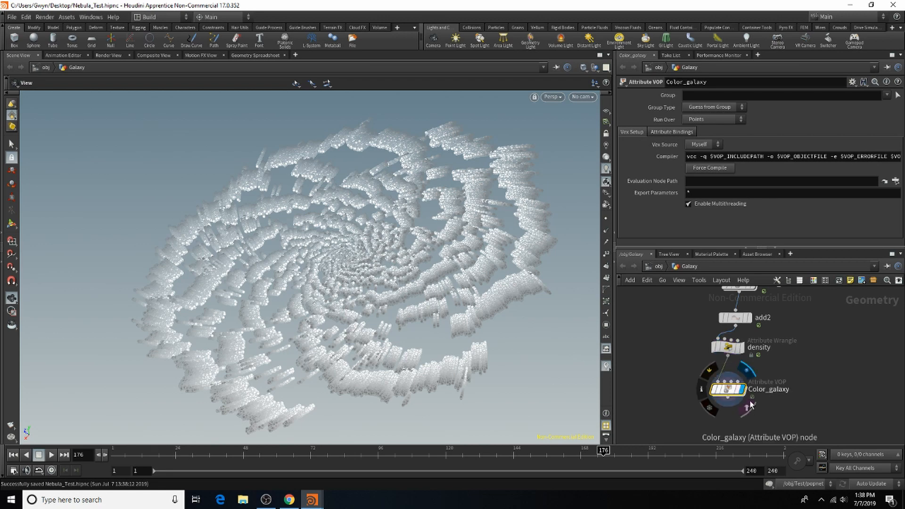
double_click(728, 391)
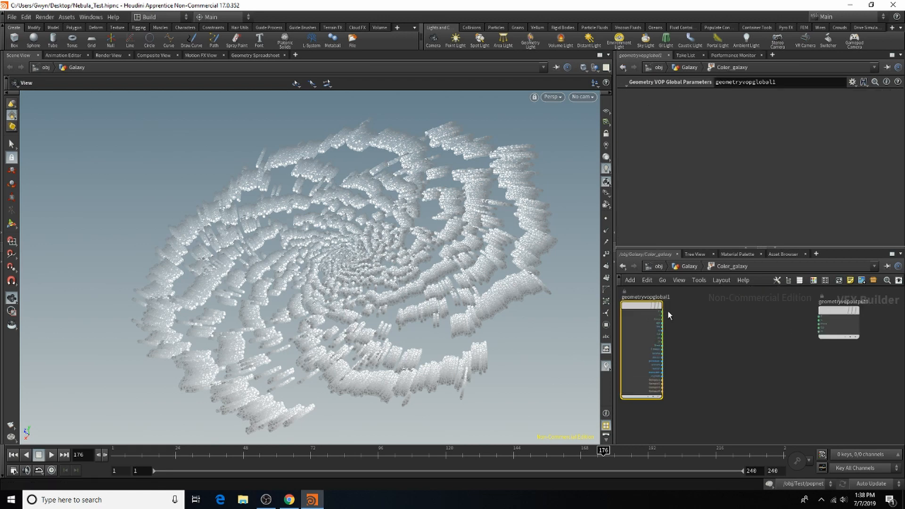
key(Tab)
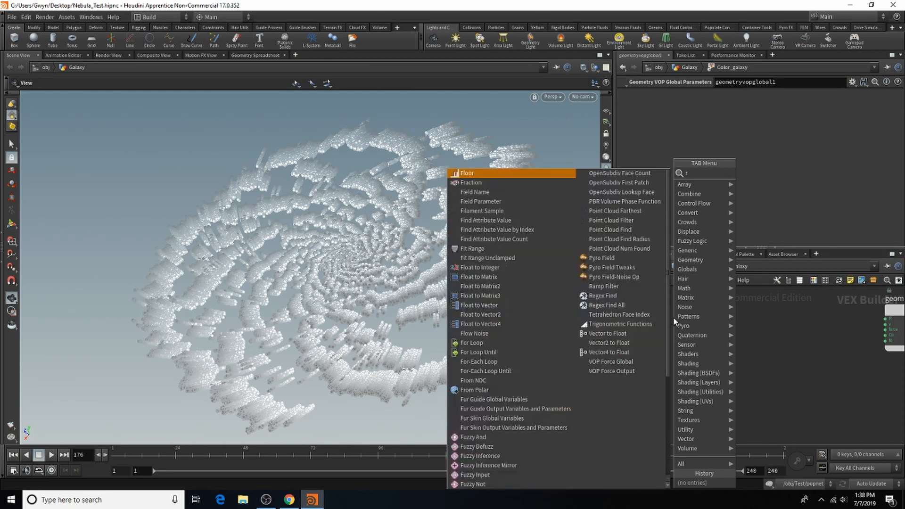
text(fit)
click(764, 178)
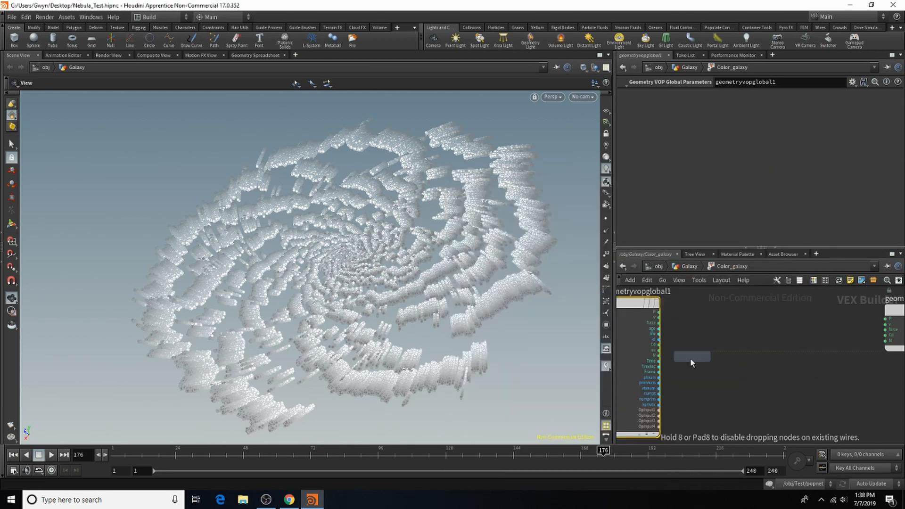
click(706, 327)
scroll(664, 348, up, 1)
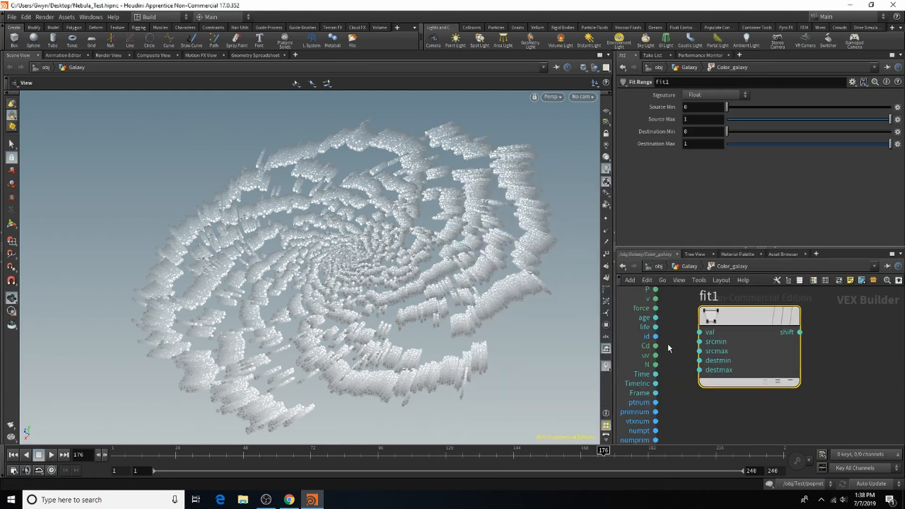
drag(655, 318, 703, 333)
Add a Ramp Parameter node, feeding the Fit Range's shift into its input and its ramp output into the geometry output's Cd.
scroll(728, 343, down, 2)
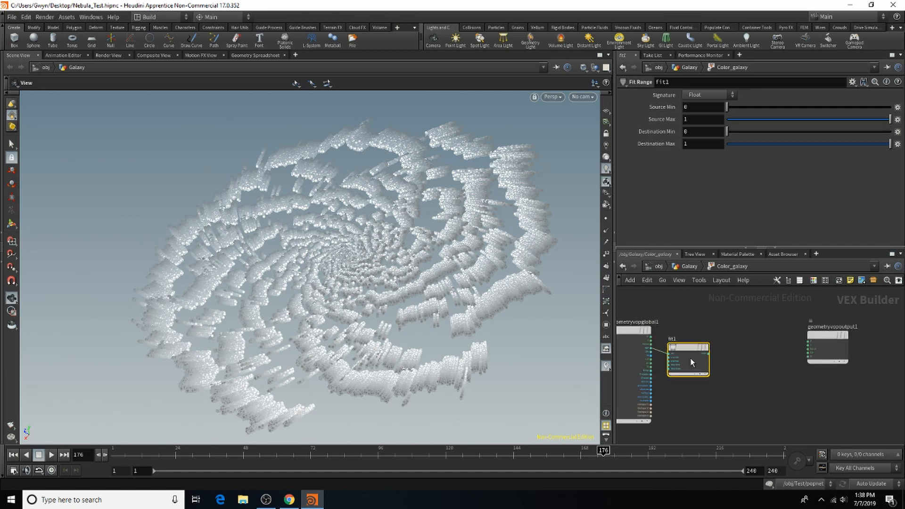
scroll(744, 355, up, 2)
key(Tab)
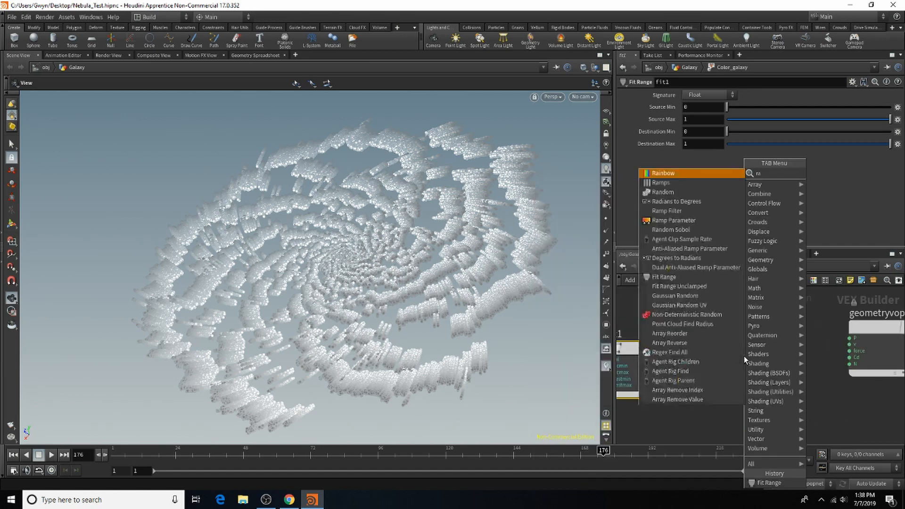
mouse_move(764, 203)
click(710, 197)
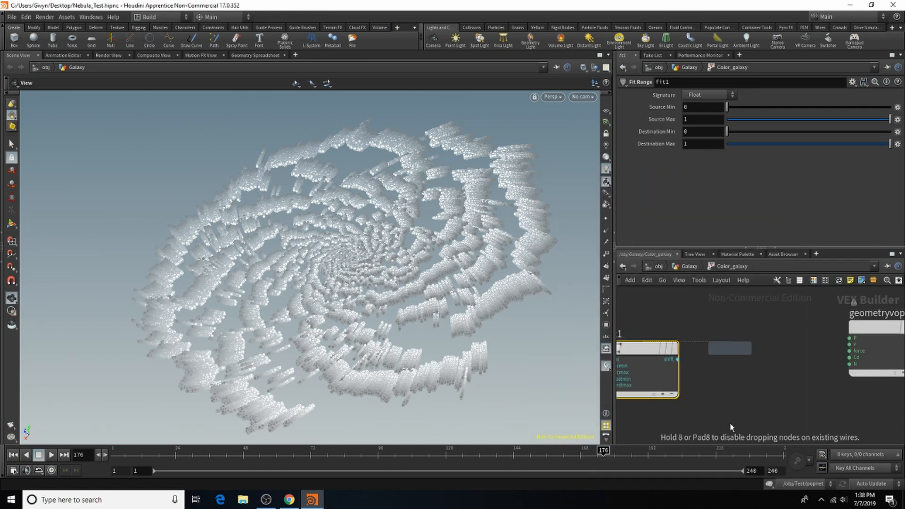
click(744, 355)
drag(740, 352, 739, 345)
drag(678, 359, 718, 361)
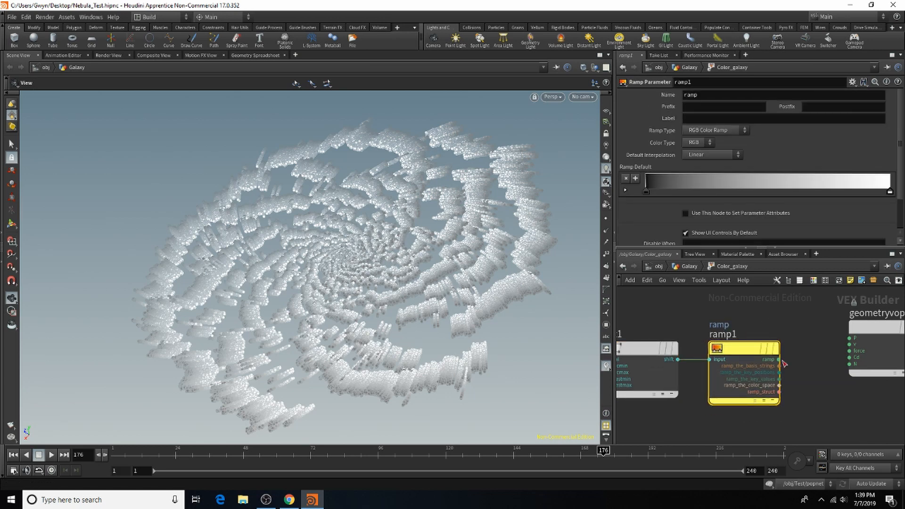
drag(779, 359, 861, 365)
drag(857, 375, 850, 358)
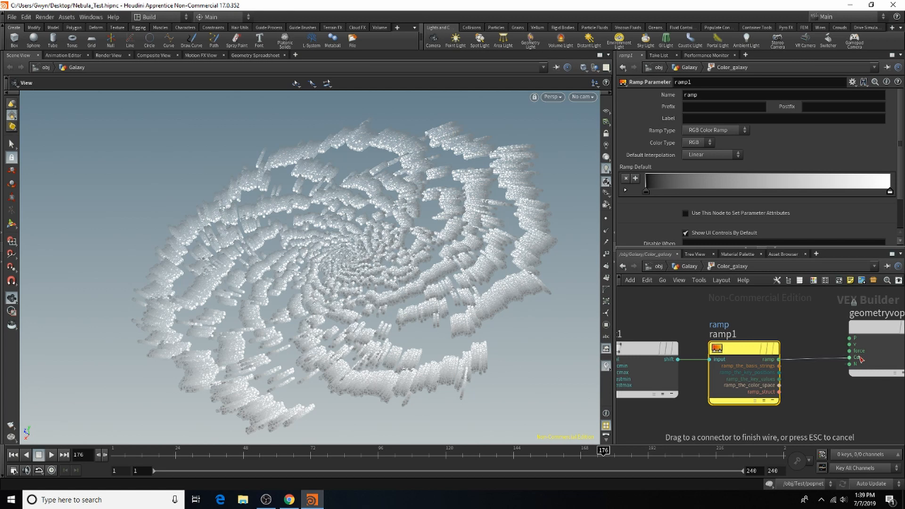
Promote the Fit Range node's srcmin and srcmax inputs to parameters, keeping age wired into val.
key(h)
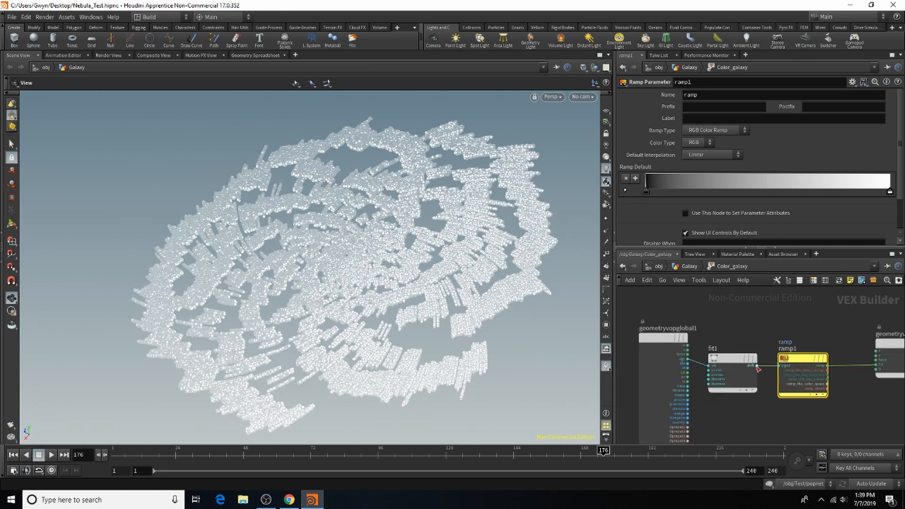
click(706, 373)
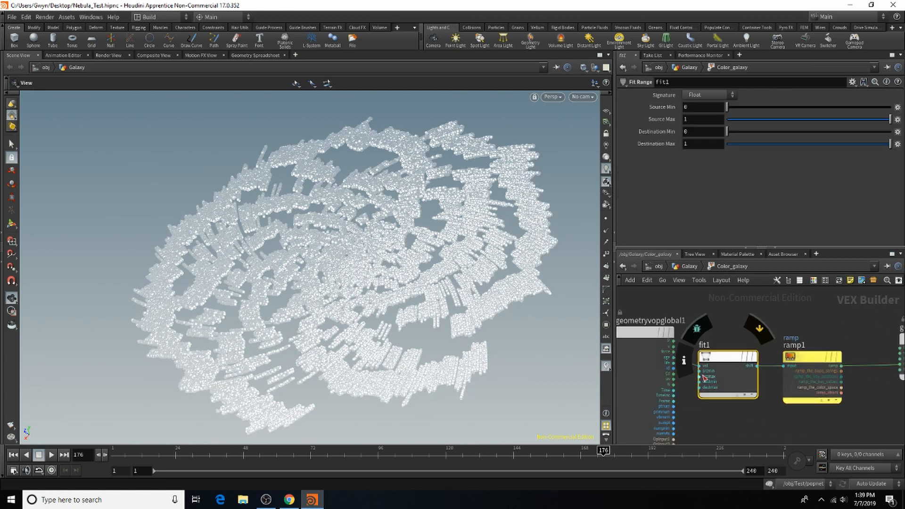
scroll(706, 373, up, 2)
drag(652, 345, 707, 358)
click(734, 330)
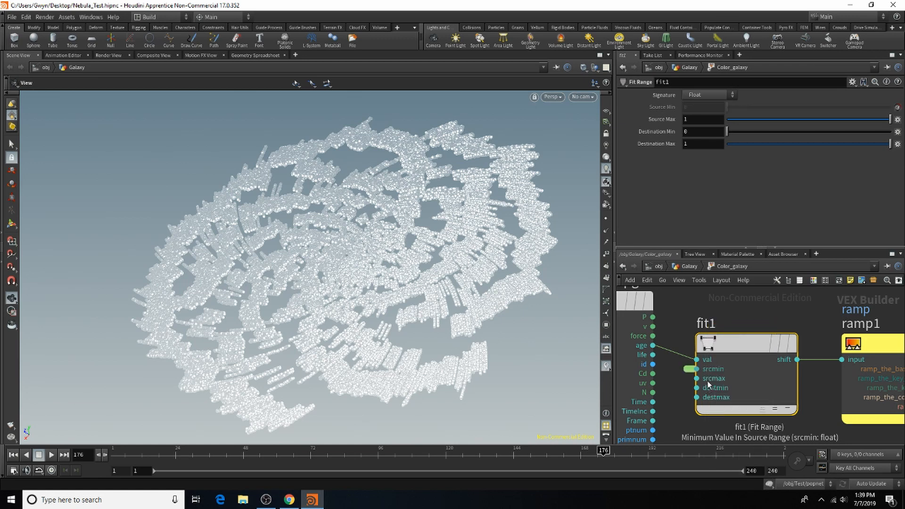
middle_click(708, 381)
click(743, 327)
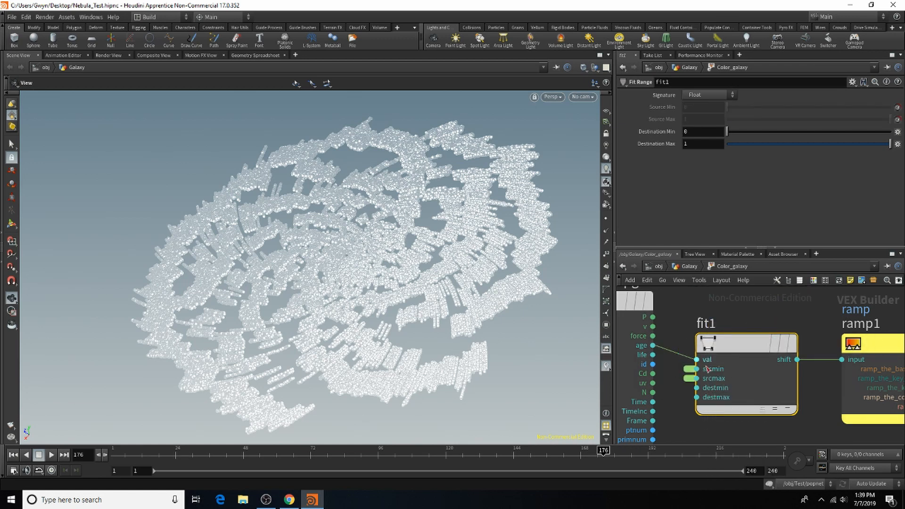
scroll(704, 380, down, 3)
scroll(819, 363, up, 2)
scroll(819, 363, down, 2)
scroll(819, 364, up, 2)
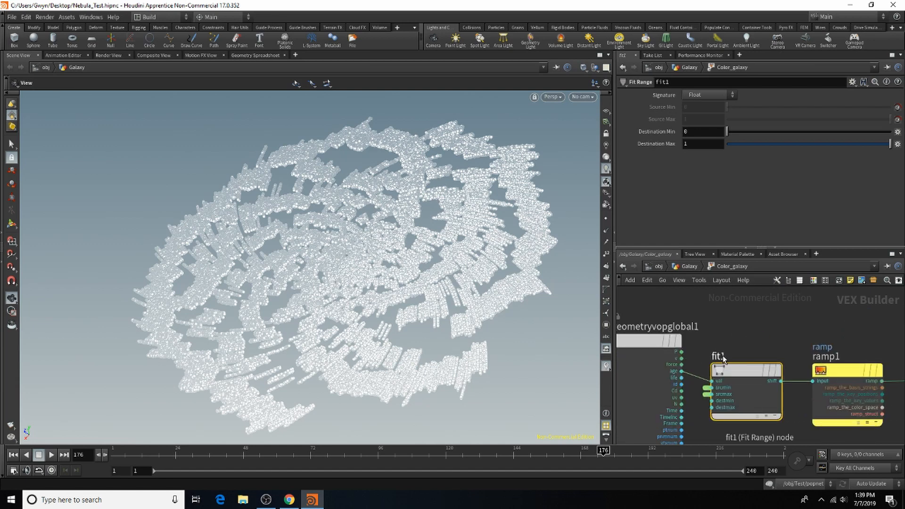
Return to the Galaxy network and open the color of the end point on Color_galaxy's ramp.
click(843, 364)
click(686, 266)
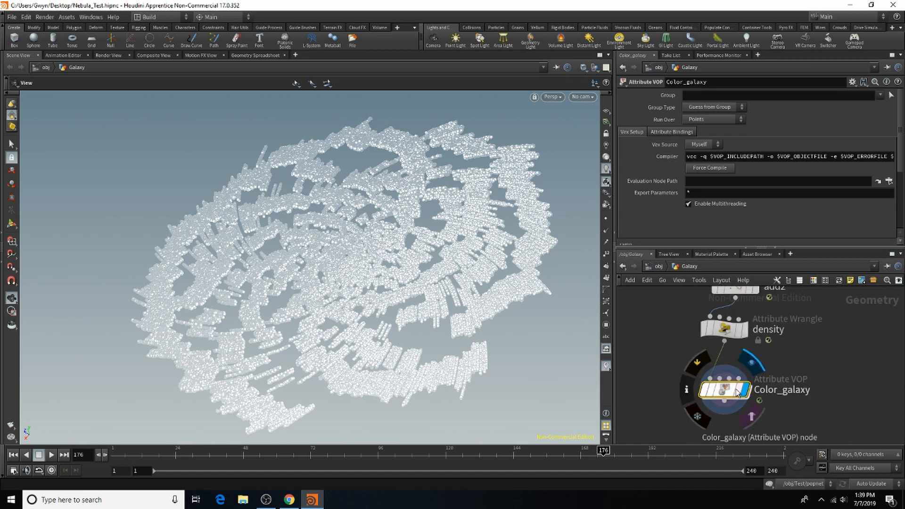
scroll(768, 230, down, 3)
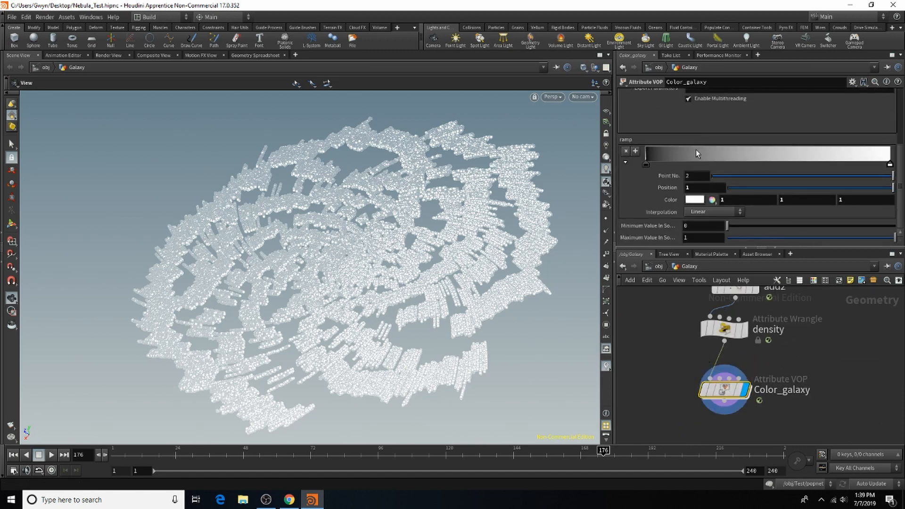
double_click(890, 164)
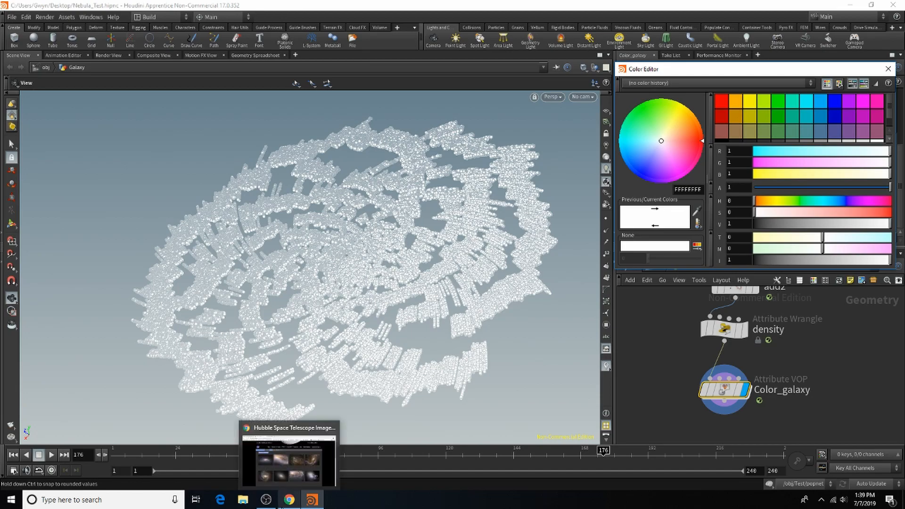
Switch to Chrome to examine the colors of NASA's Hubble image of Messier 90, and return to Houdini.
click(289, 500)
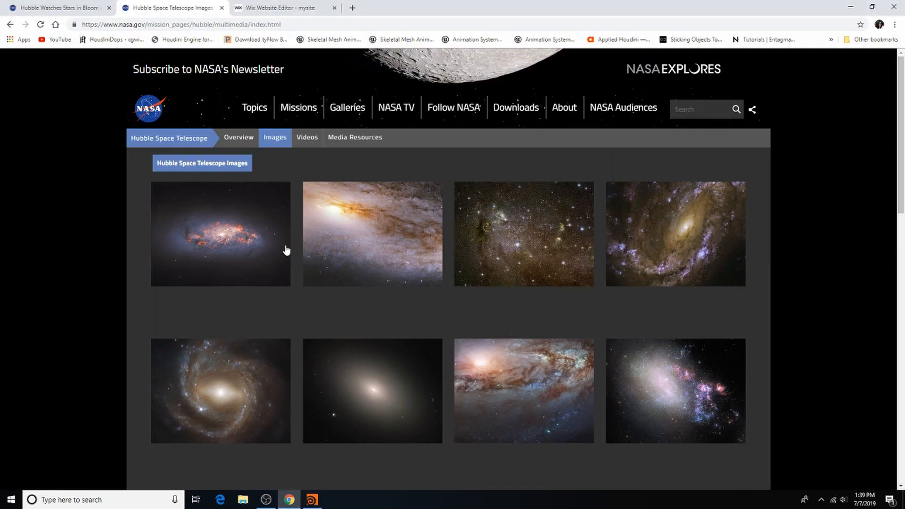
click(581, 417)
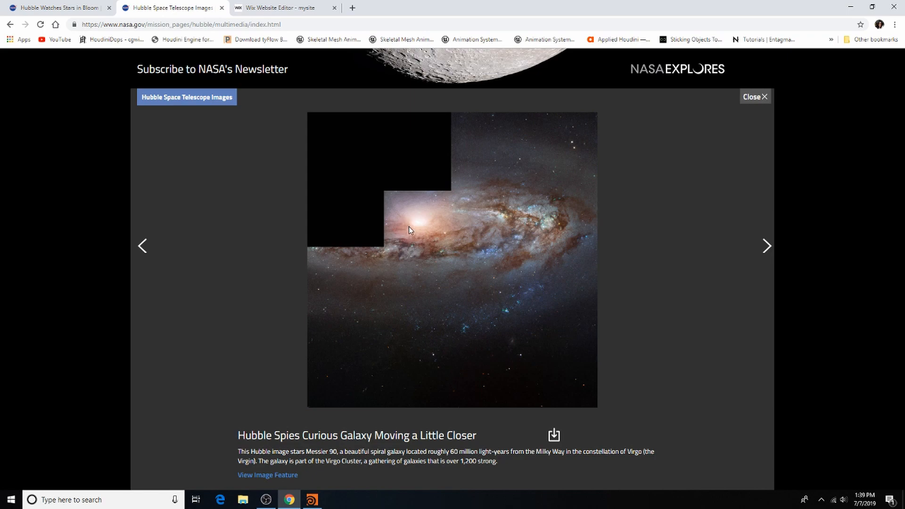
click(312, 500)
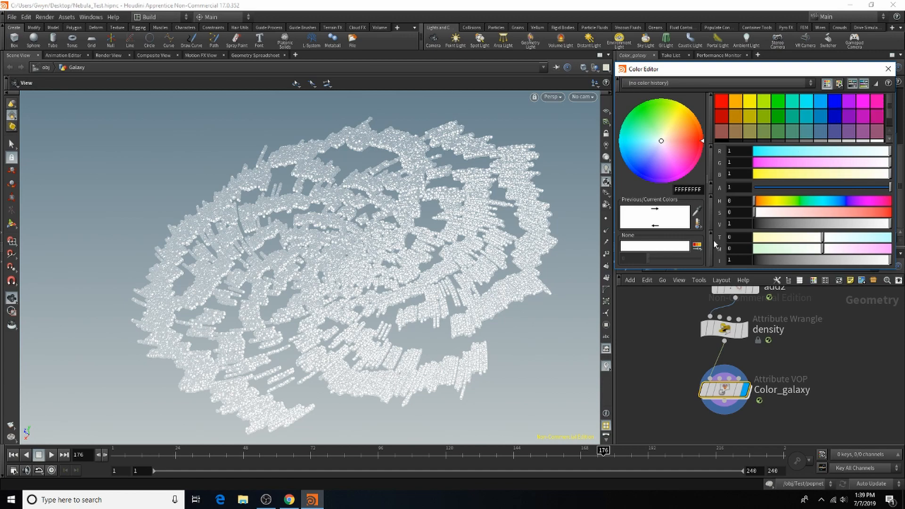
click(289, 499)
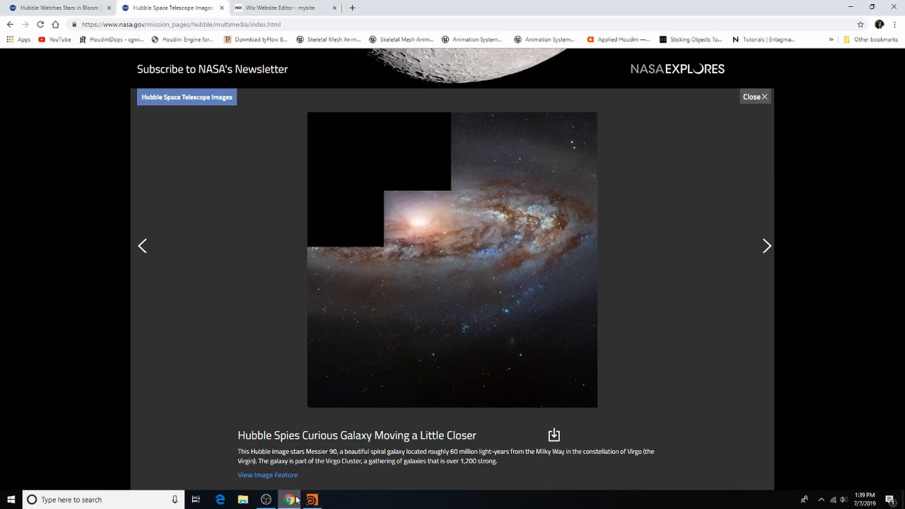
click(312, 499)
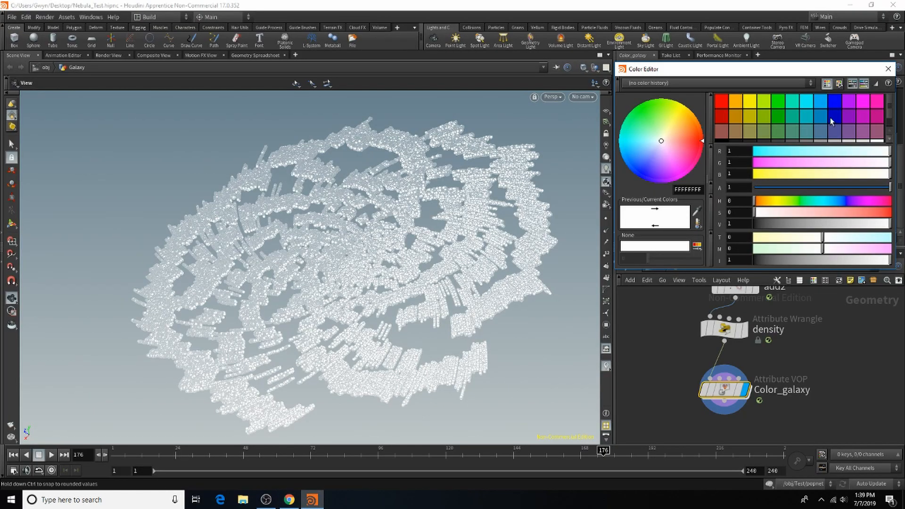
Set the ramp's end point color to bright blue with RGB 0, 0.45, 0.9.
click(822, 103)
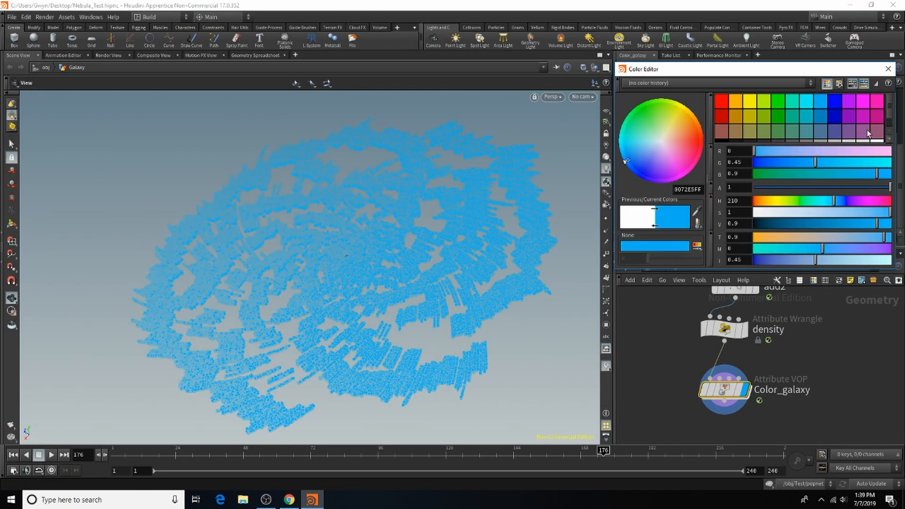
click(889, 68)
Set the ramp's end point color to salmon pink with RGB 0.9, 0.45, 0.398 and close the color editor.
scroll(803, 183, up, 3)
scroll(802, 189, down, 3)
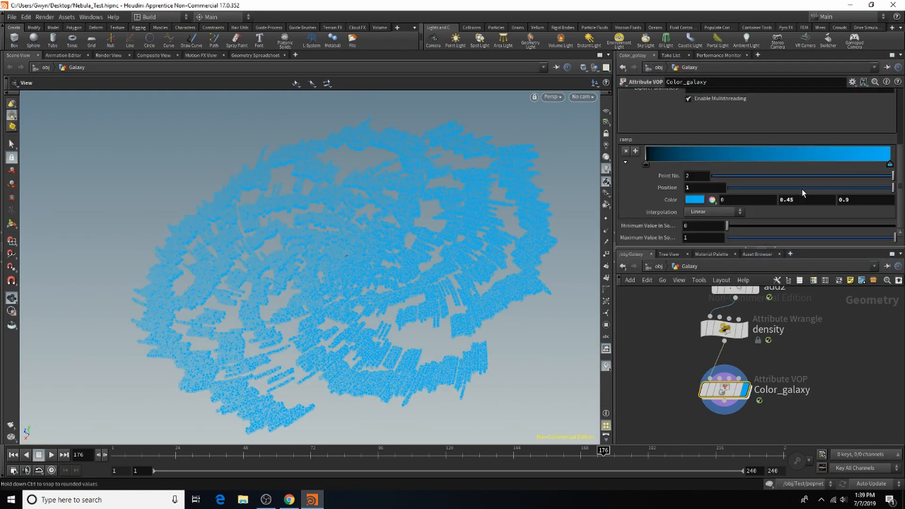
double_click(650, 165)
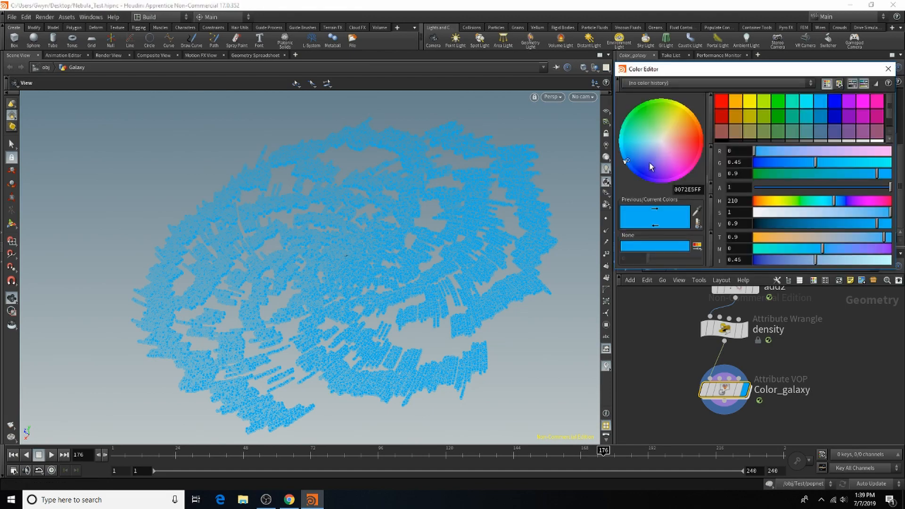
click(740, 105)
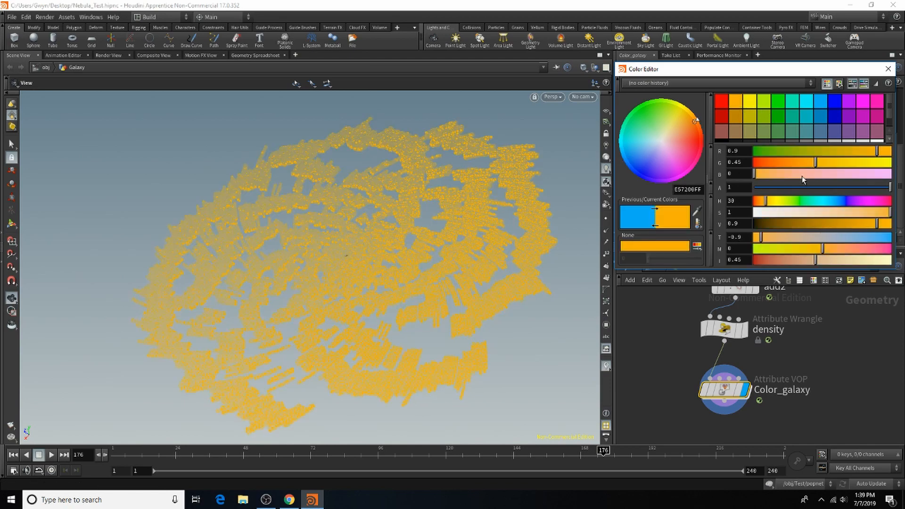
mouse_move(802, 176)
mouse_down()
mouse_move(790, 177)
mouse_move(808, 177)
mouse_up()
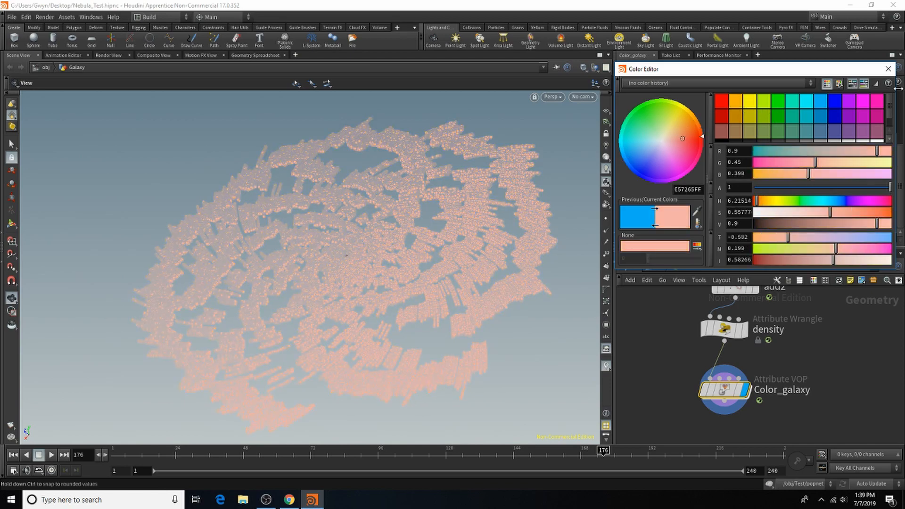
click(888, 70)
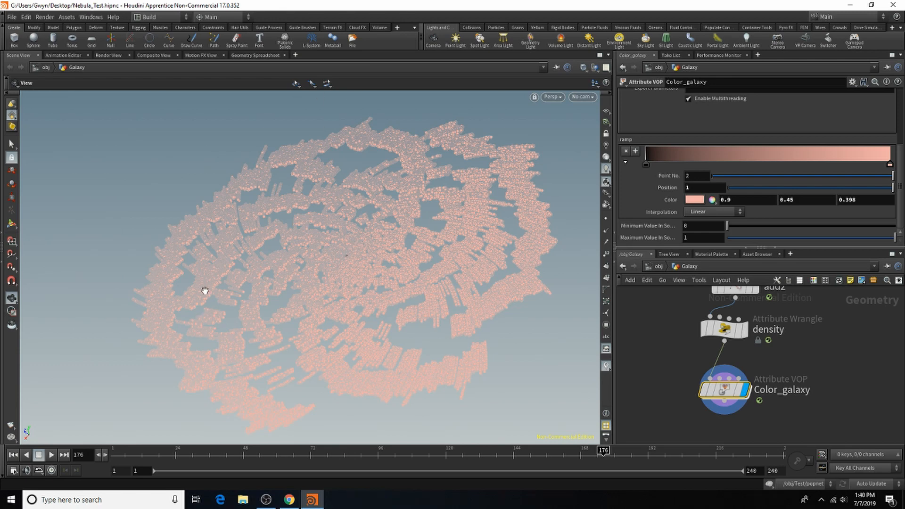
Raise Color_galaxy's minimum source value above 0, and return from its VOP network to the Galaxy network.
click(817, 227)
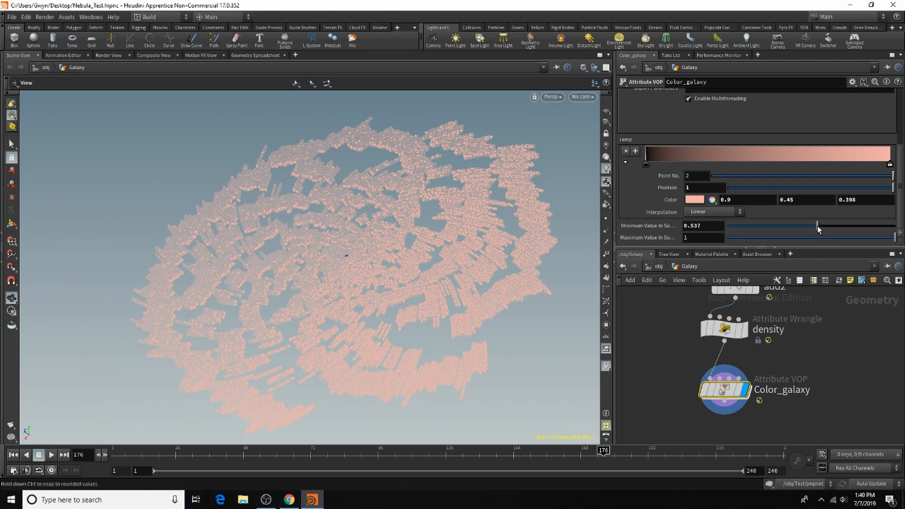
drag(799, 228, 790, 229)
mouse_move(723, 390)
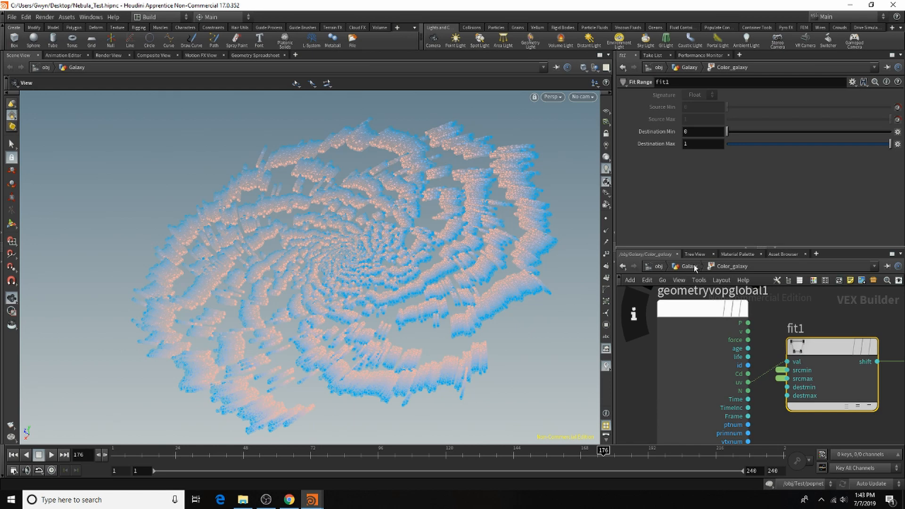
scroll(702, 405, down, 3)
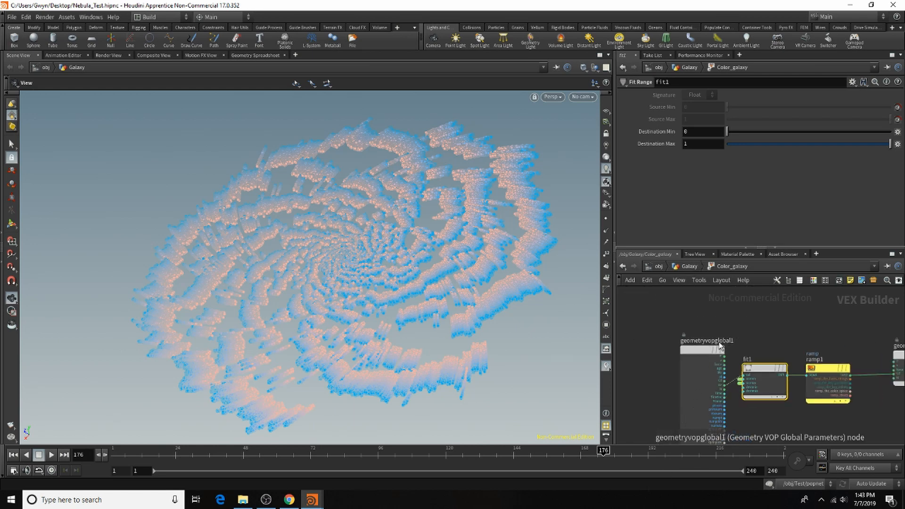
click(688, 270)
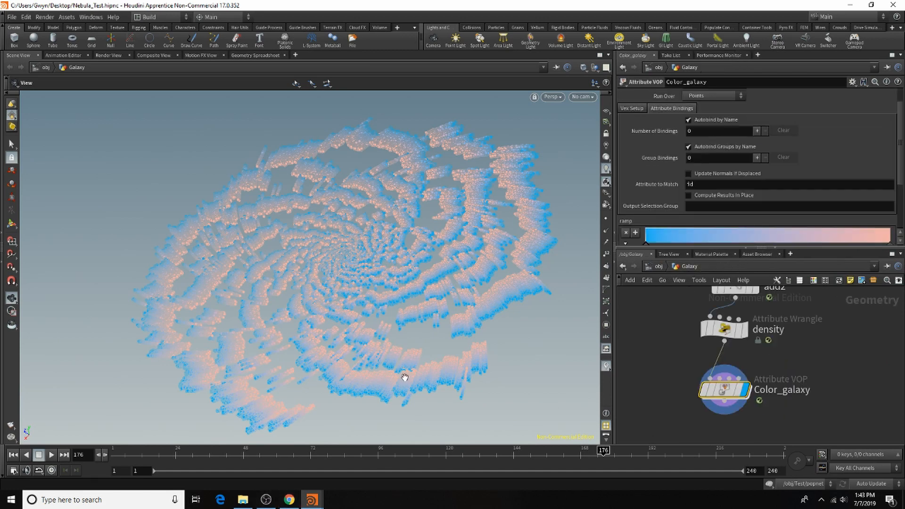
middle_drag(704, 441, 705, 380)
key(Tab)
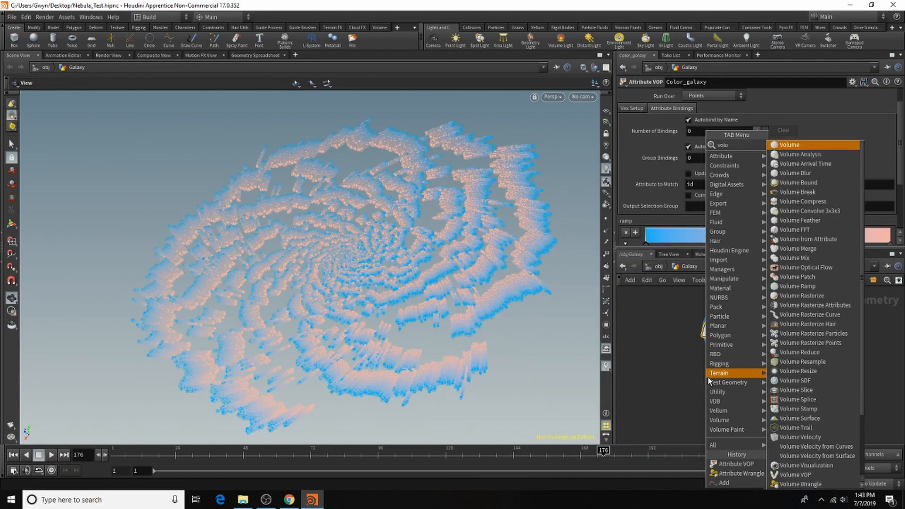
click(802, 339)
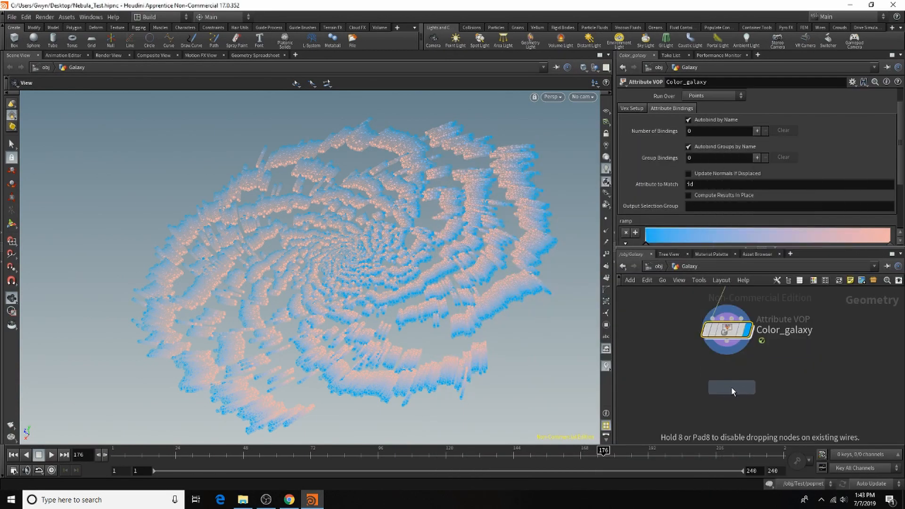
click(730, 385)
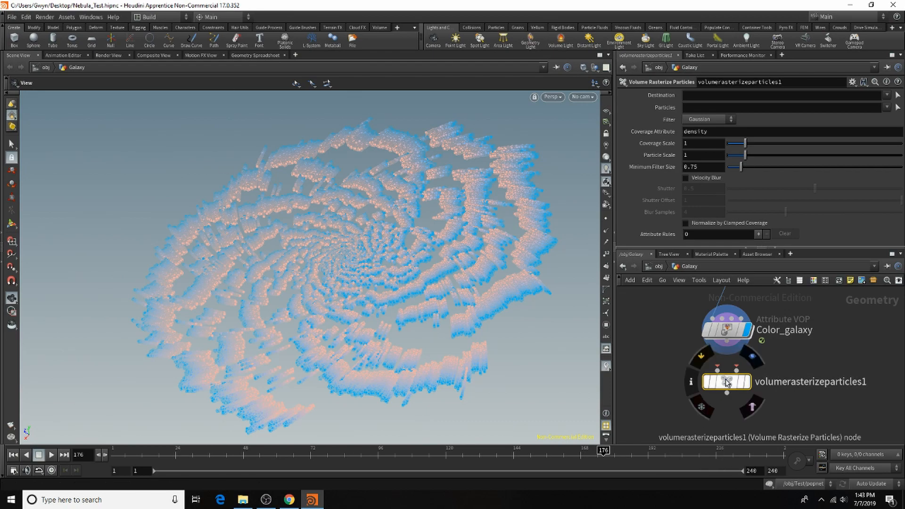
key(Delete)
Add a Volume Rasterize Attributes node wired below Color_galaxy, display its output, and save the scene.
key(Tab)
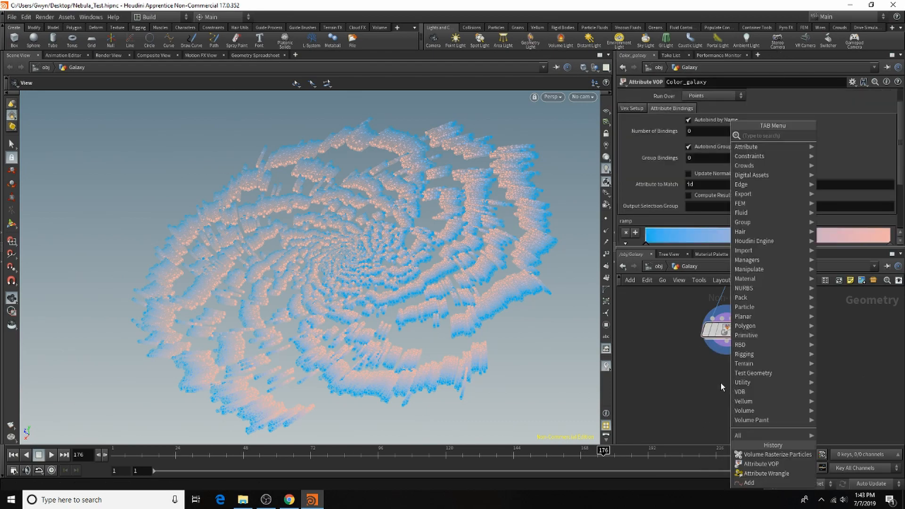
text(volume)
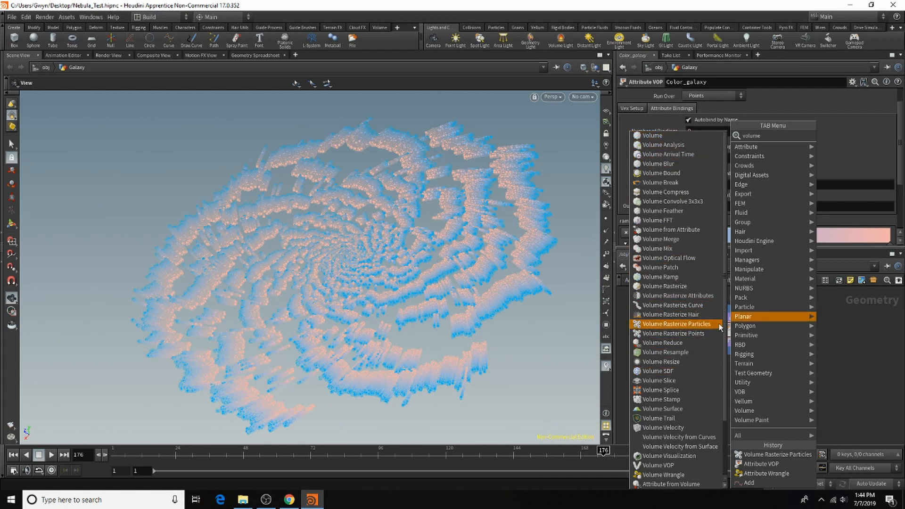
click(712, 296)
click(723, 370)
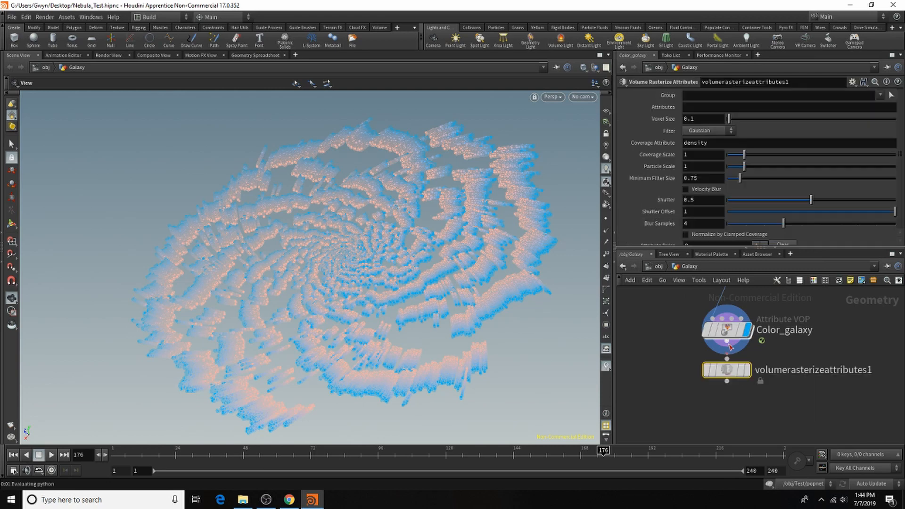
click(748, 370)
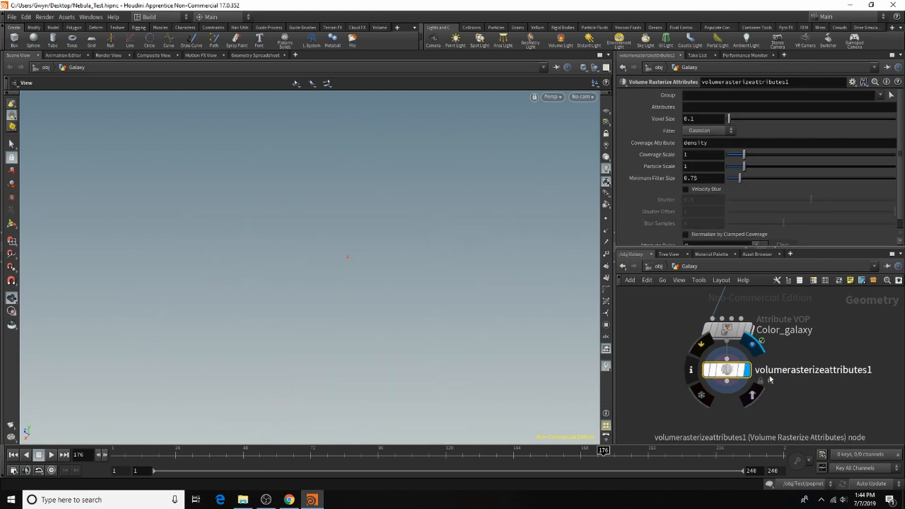
click(11, 17)
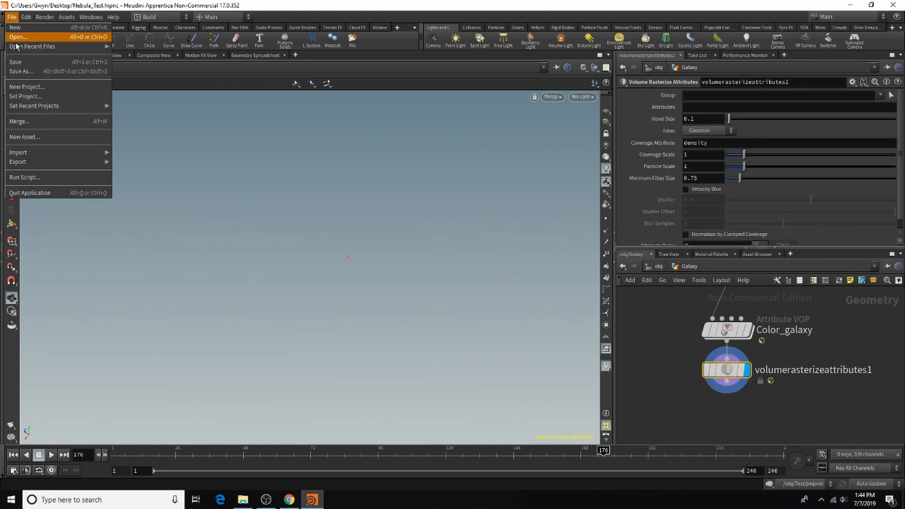
click(16, 62)
Set the Attributes of the Volume Rasterize Attributes node to Cd density and inspect the resulting volume.
click(763, 107)
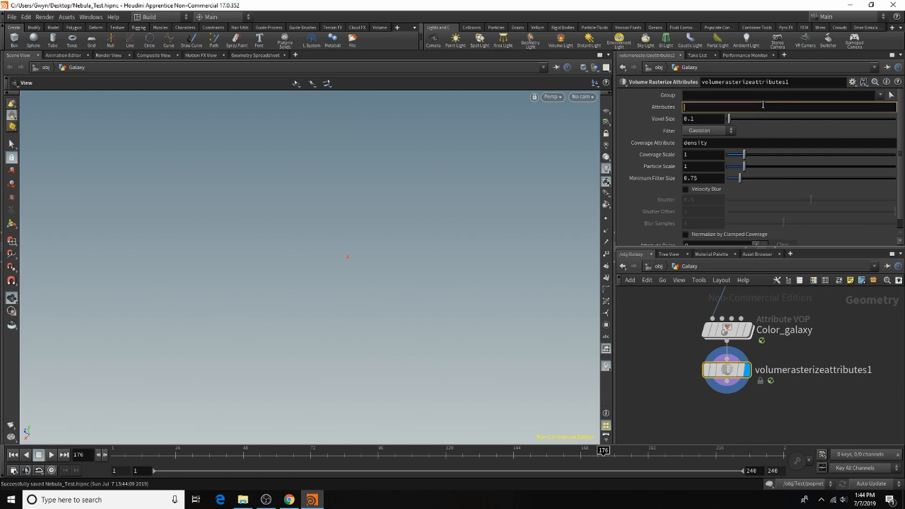
text(Cd)
key(Return)
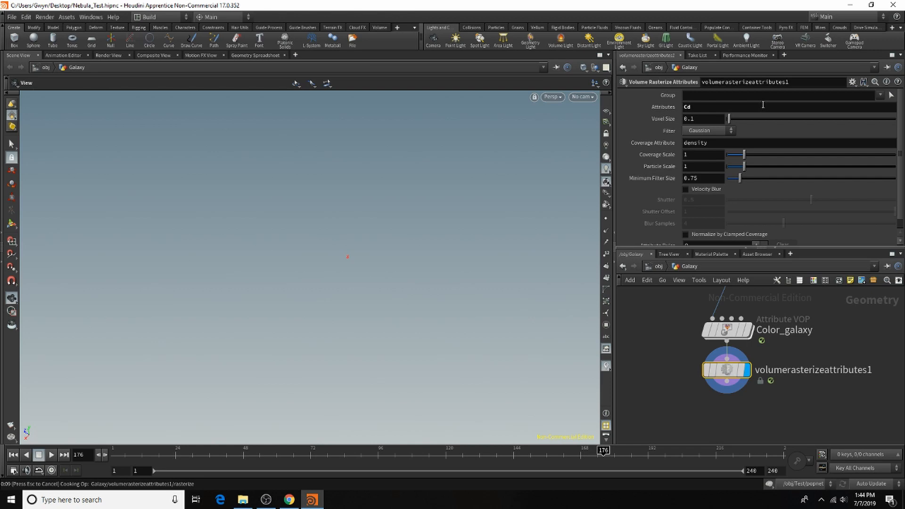
click(763, 104)
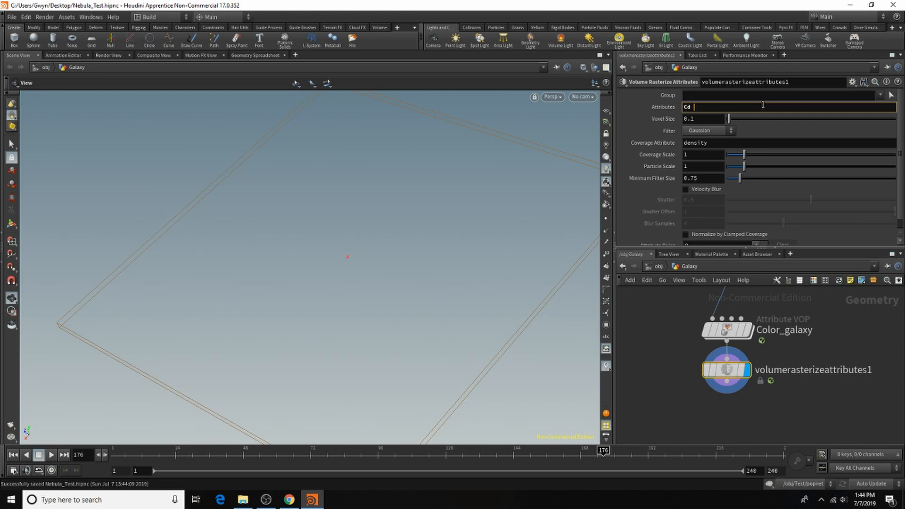
text(density)
key(Return)
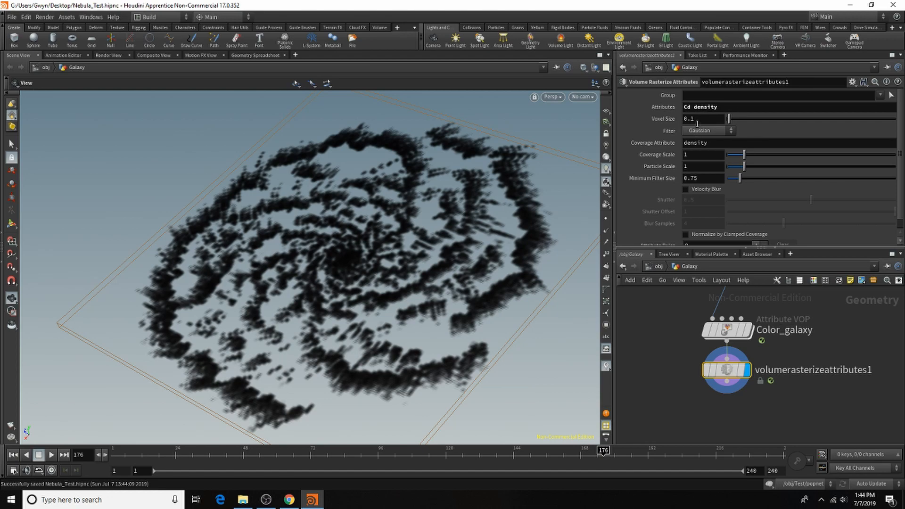
drag(422, 307, 387, 218)
drag(392, 276, 402, 261)
scroll(509, 246, up, 5)
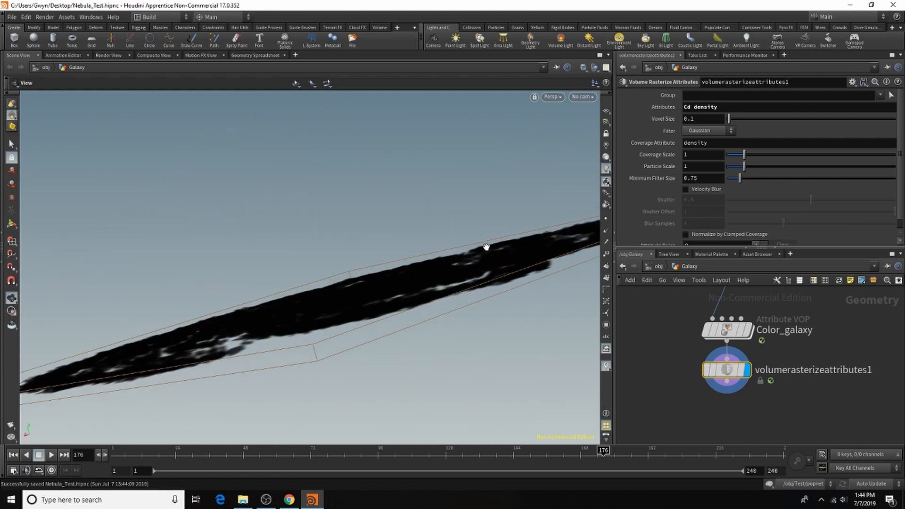
drag(483, 284, 482, 300)
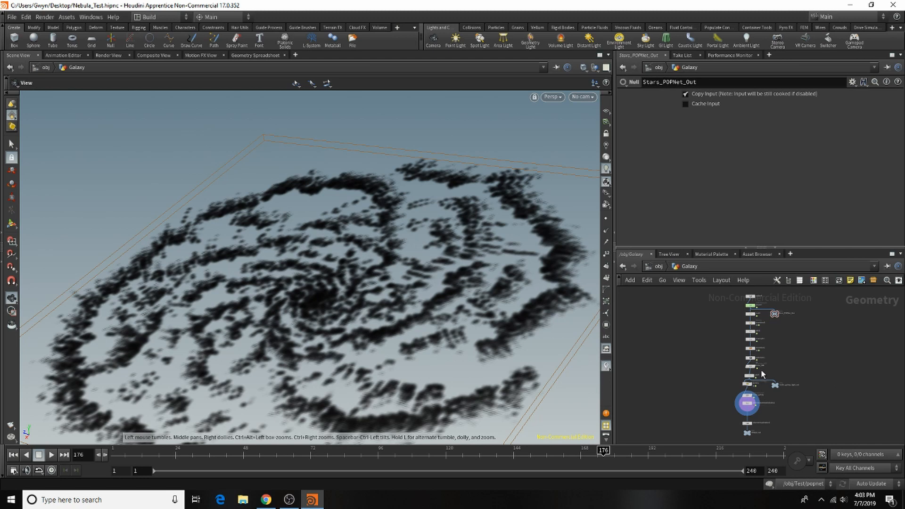
Display the Stars_POPNet_Out null that branches off the popnet node to view its particles.
scroll(748, 406, up, 5)
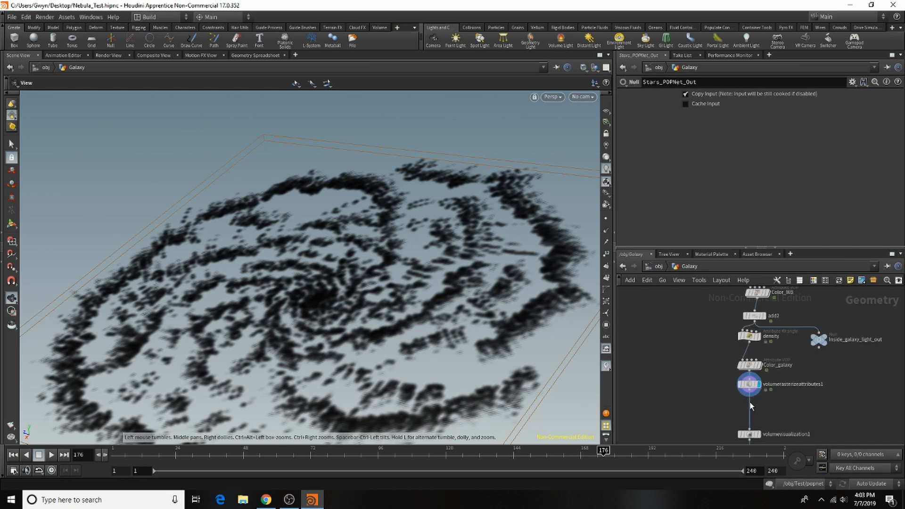
scroll(709, 343, down, 6)
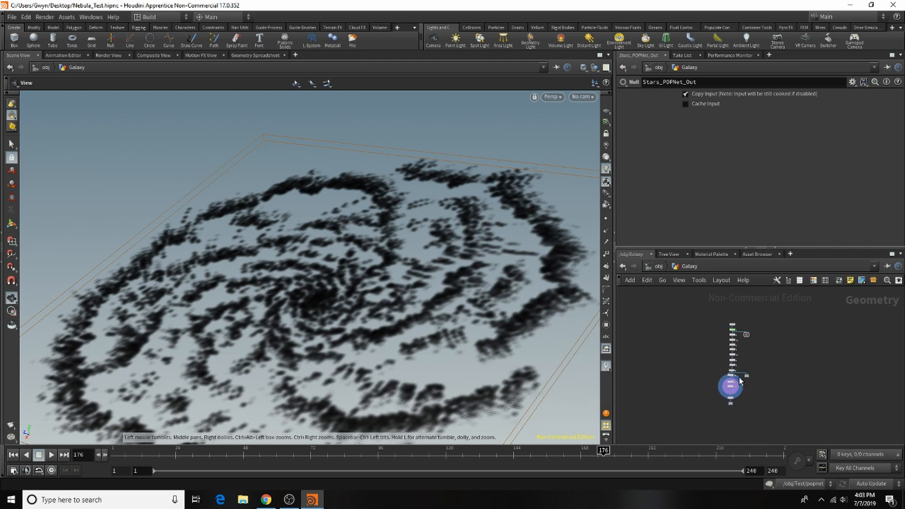
scroll(759, 312, up, 3)
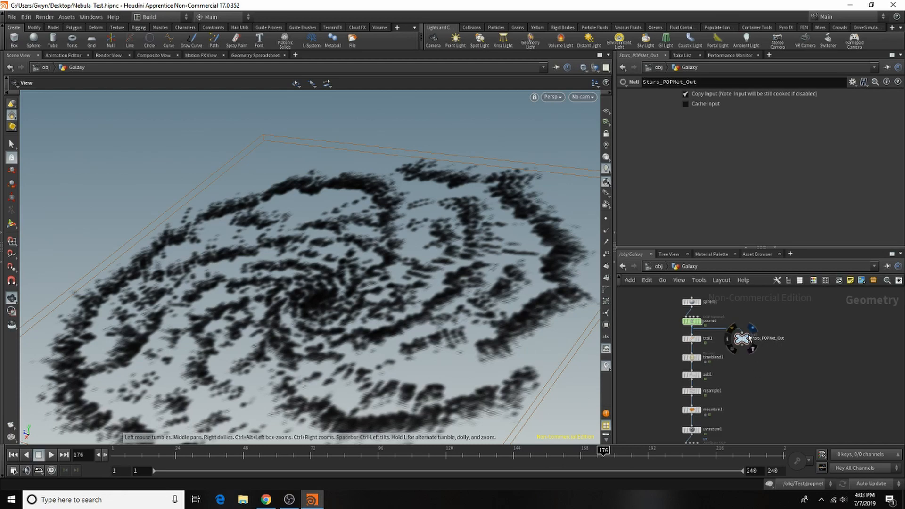
click(748, 334)
Display the Inside_galaxy_light_out null beside the density wrangle to view its points.
scroll(764, 325, down, 3)
scroll(742, 357, up, 3)
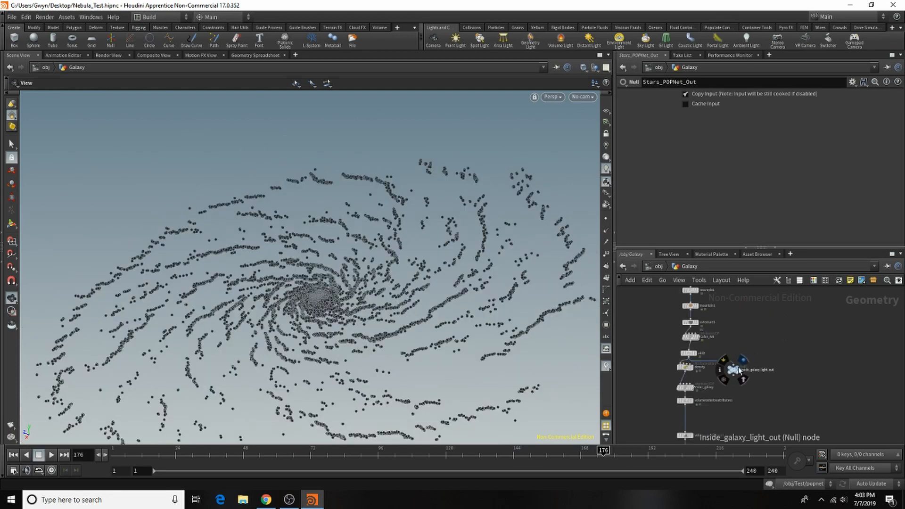
click(738, 367)
Display the Stars_POPNet_Out null again and review the node chain from popnet to volumerasterizeattributes1.
scroll(790, 372, down, 4)
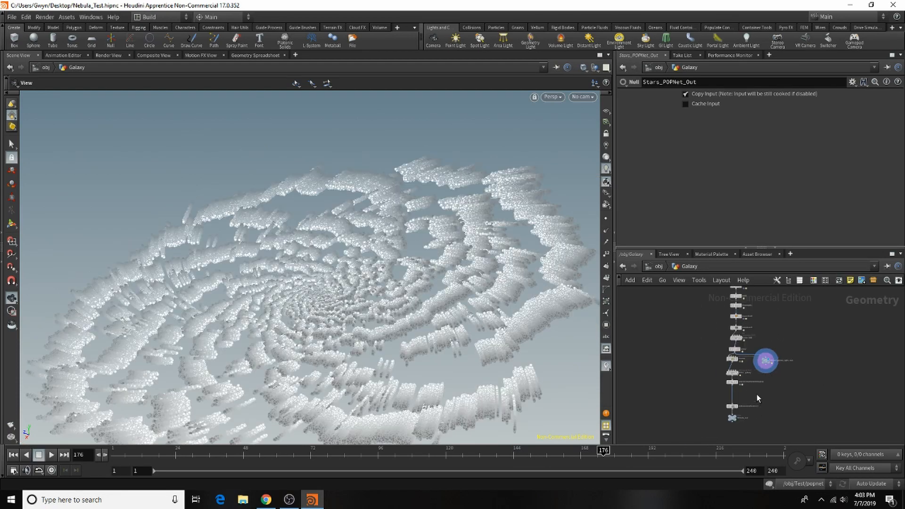
scroll(726, 319, up, 2)
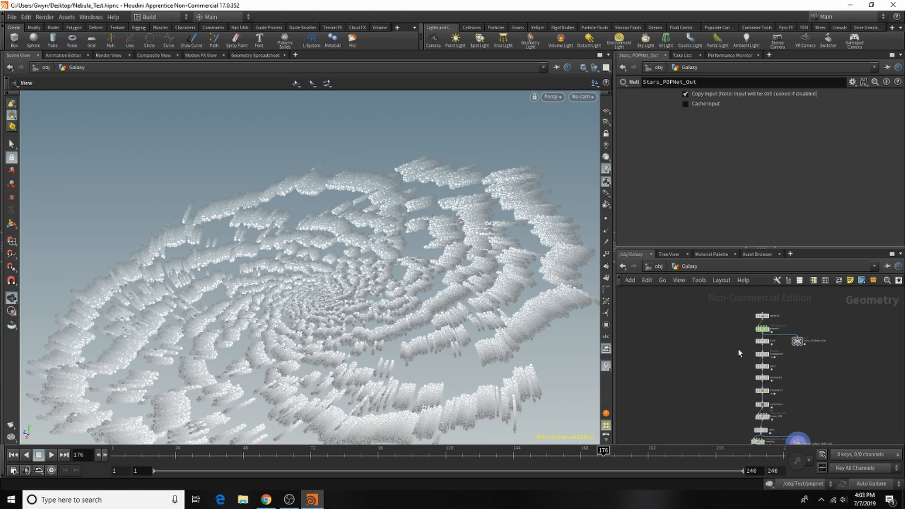
click(805, 333)
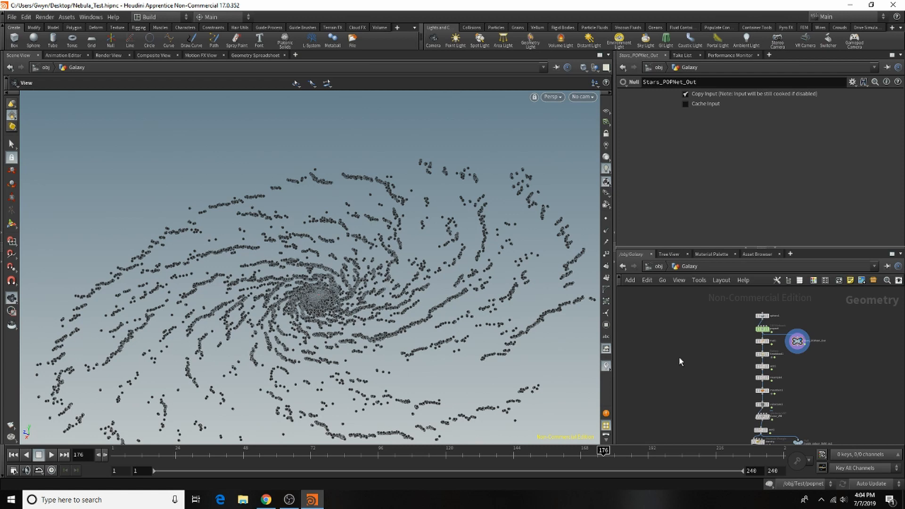
scroll(797, 344, down, 2)
scroll(794, 342, up, 4)
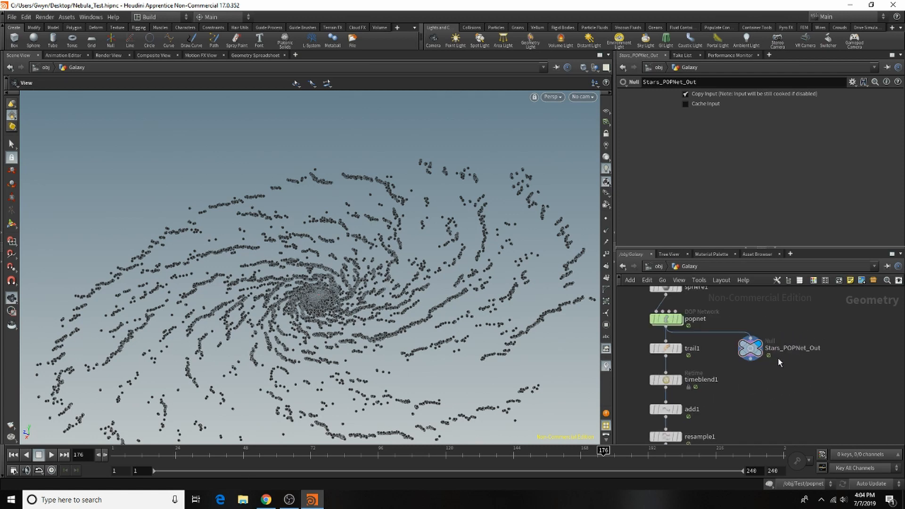
scroll(695, 332, down, 5)
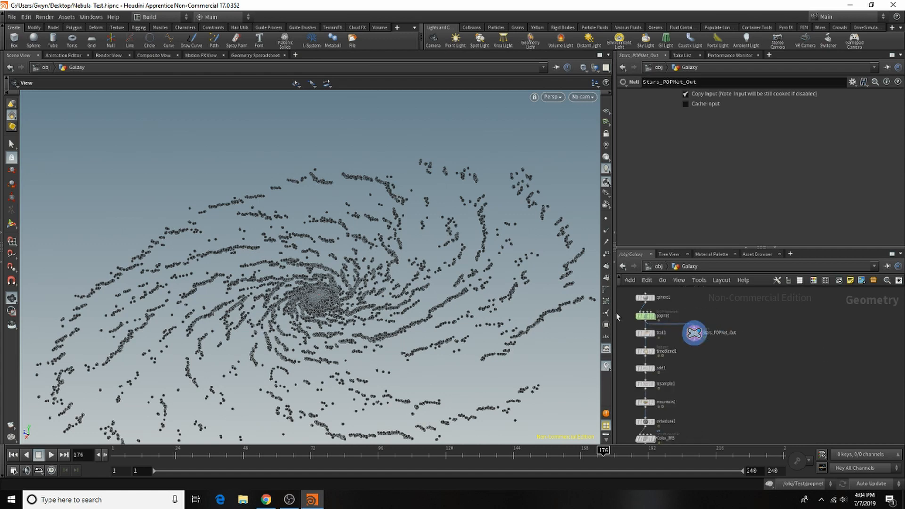
scroll(675, 395, up, 4)
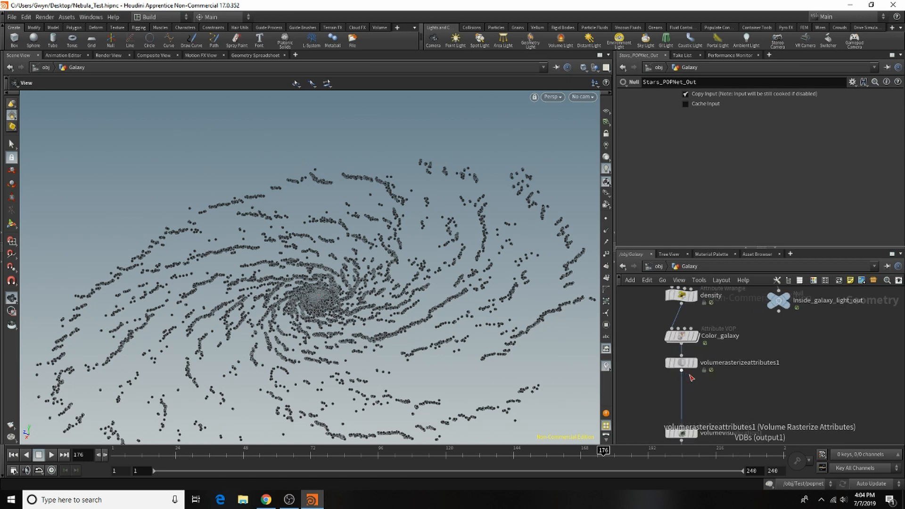
scroll(729, 355, up, 3)
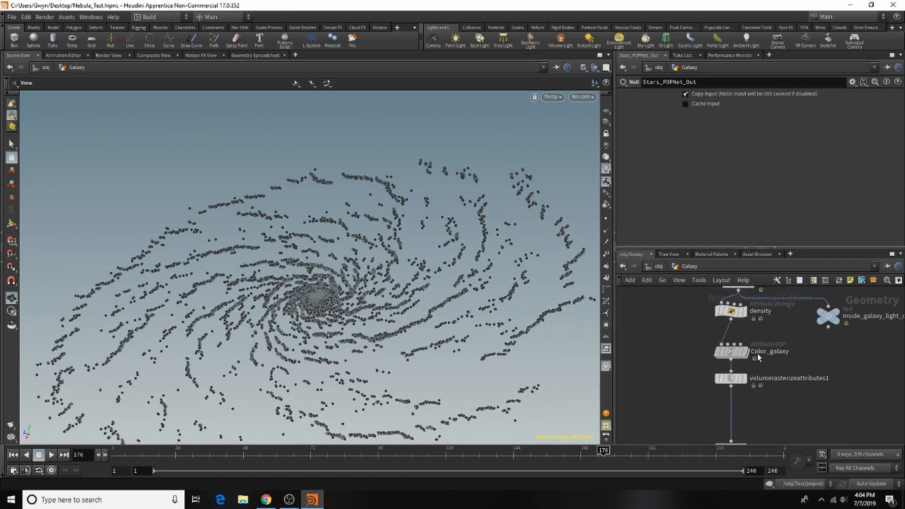
Select and display the Color_galaxy Attribute VOP, and bring up its colour ramp settings.
click(731, 354)
click(745, 352)
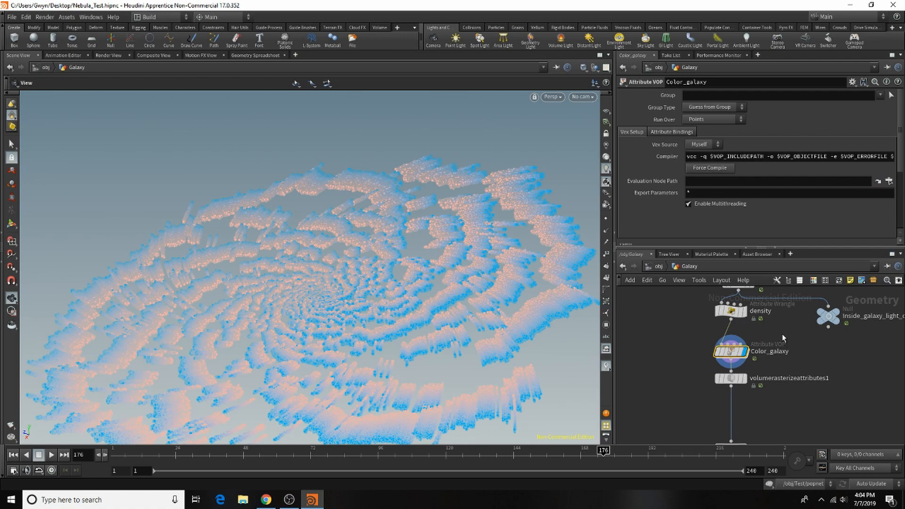
scroll(754, 106, down, 4)
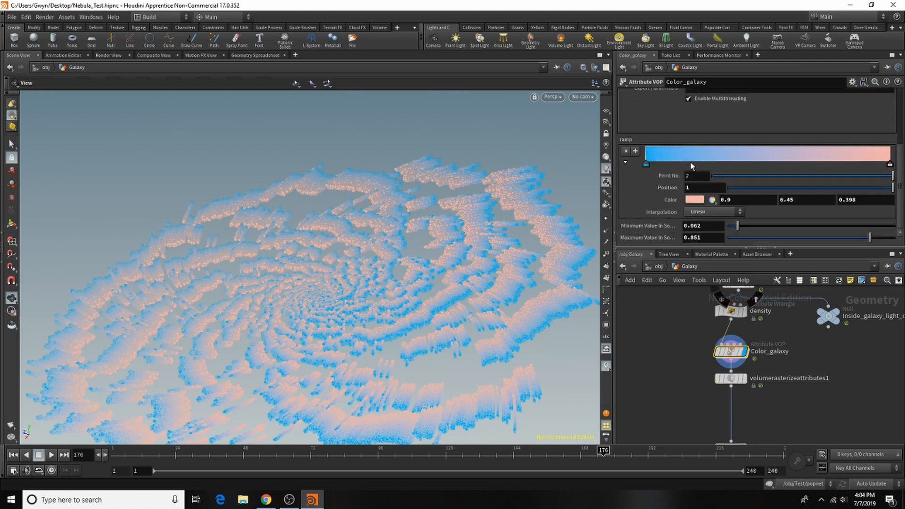
Switch to the browser, examine the colours in NASA's Hubble image of Messier 90, and return to Houdini.
click(266, 500)
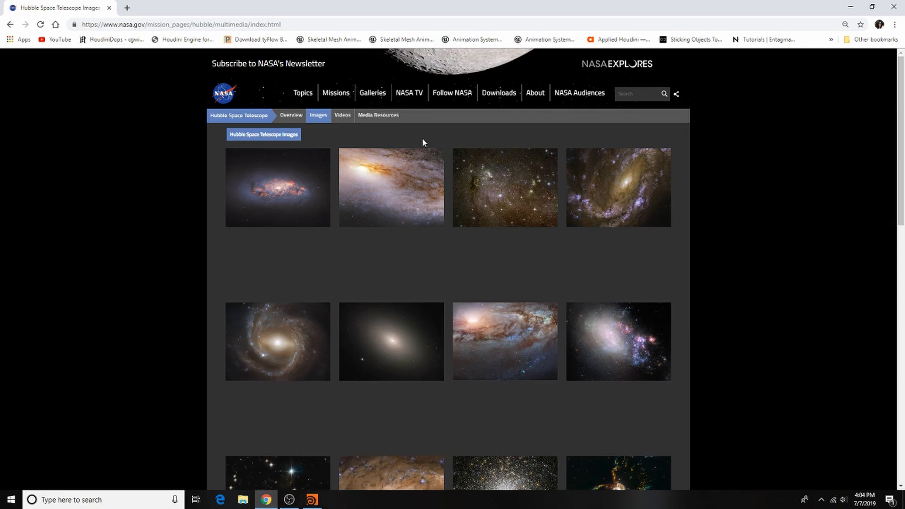
click(540, 351)
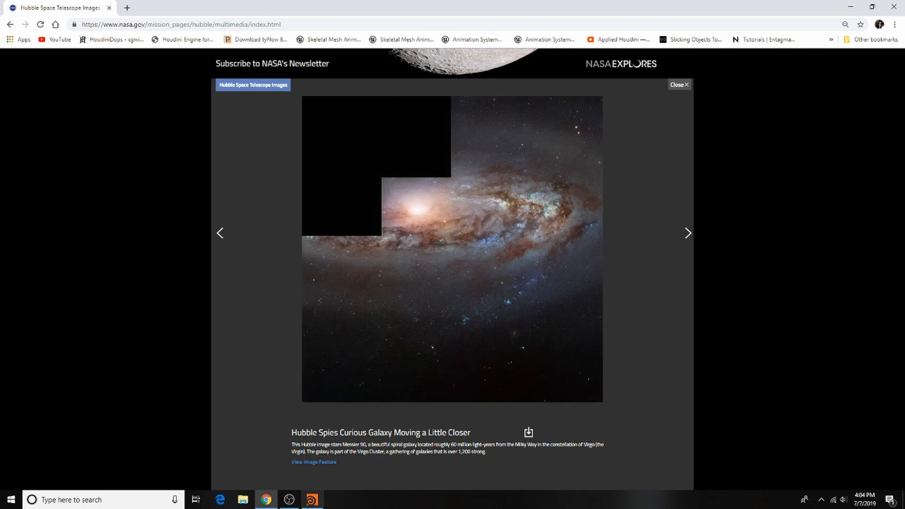
click(311, 500)
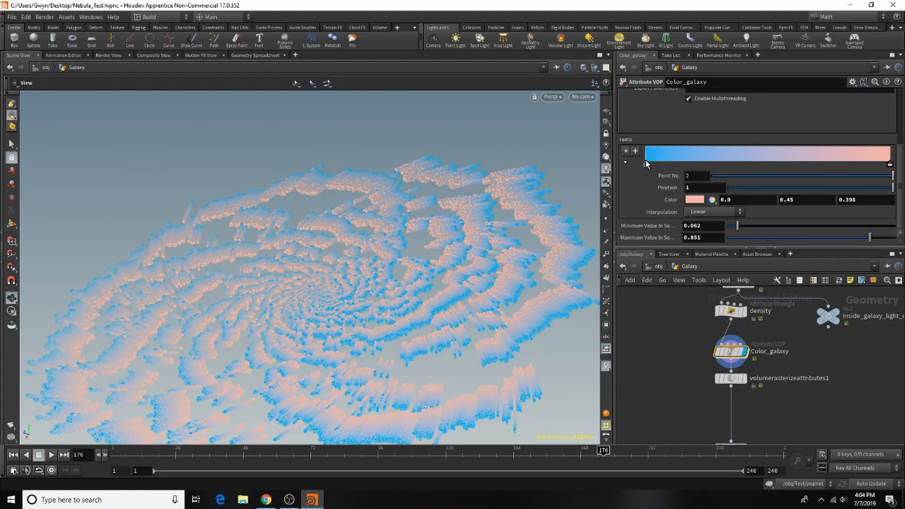
Move the ramp's blue point to about 0.274 and its pink point to about 0.745, and add a beige end point (0.661, 0.547, 0.398).
drag(646, 163, 713, 163)
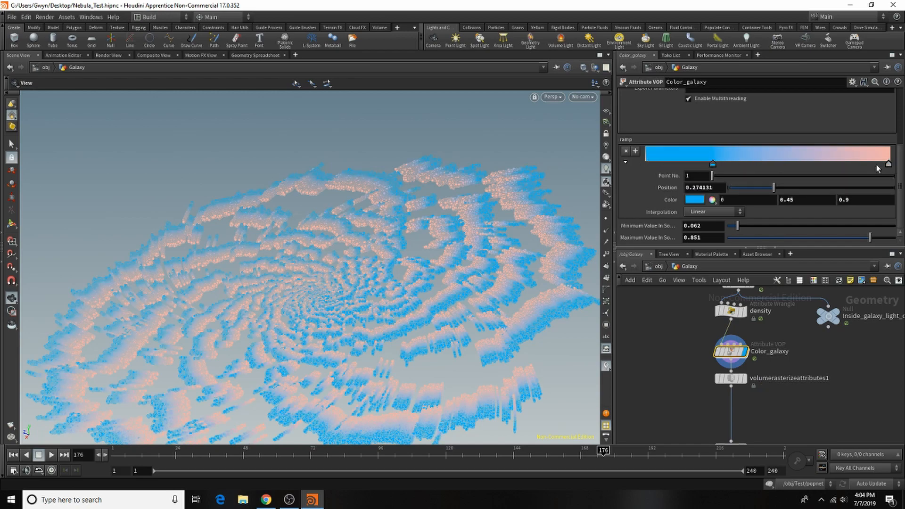
drag(890, 164, 828, 165)
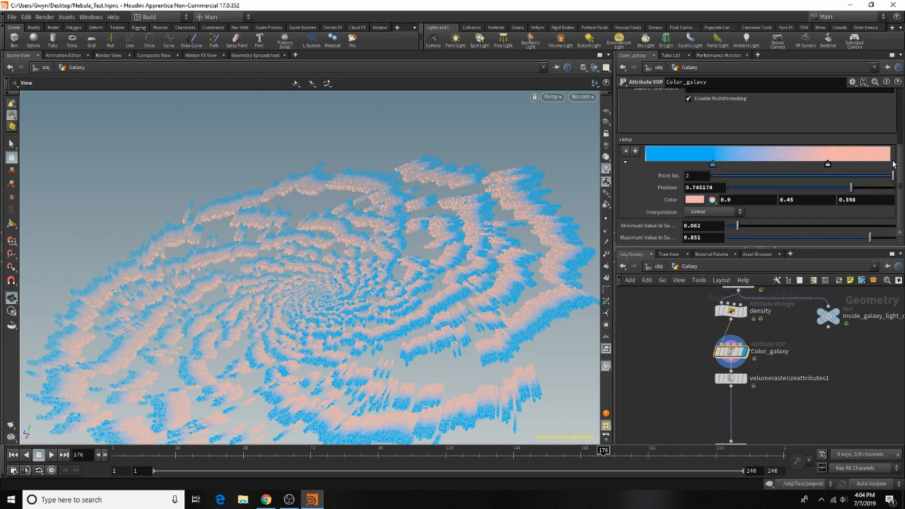
double_click(891, 164)
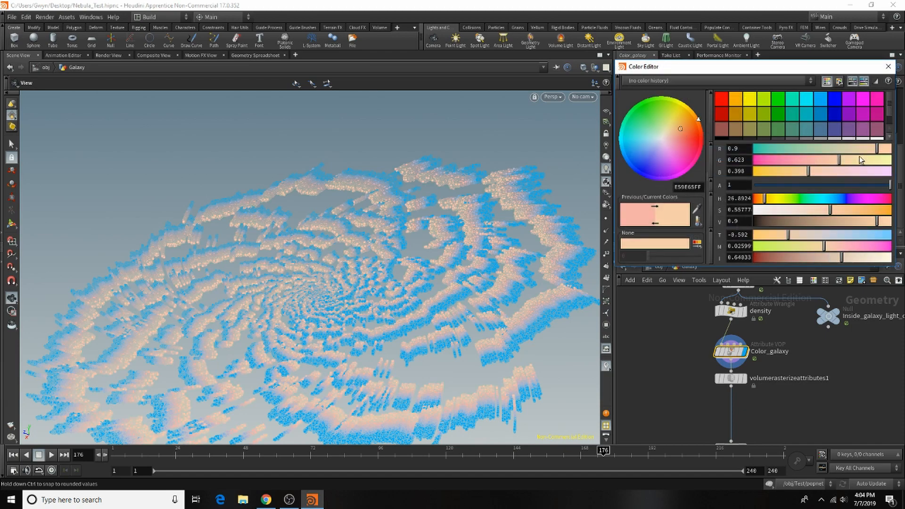
click(844, 149)
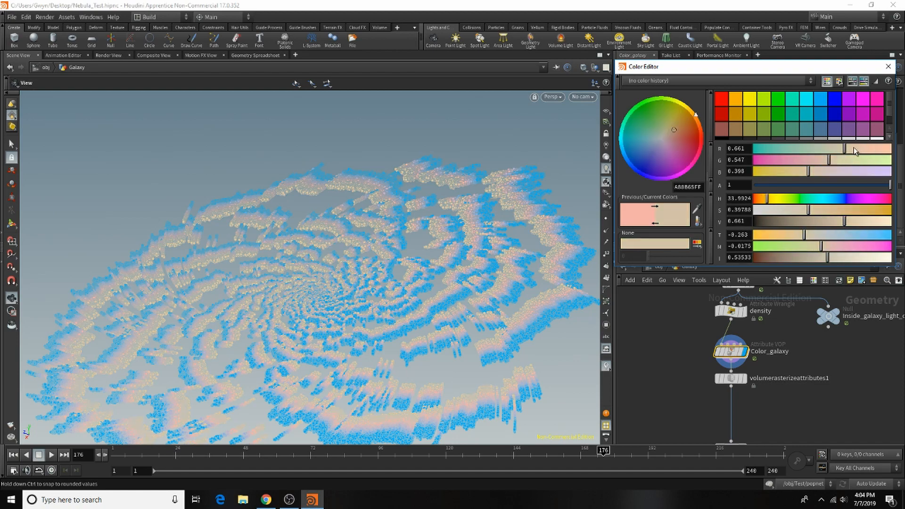
click(888, 67)
Add a dark blue point at the start of the ramp with colour 0, 0.0745, 0.149.
click(647, 163)
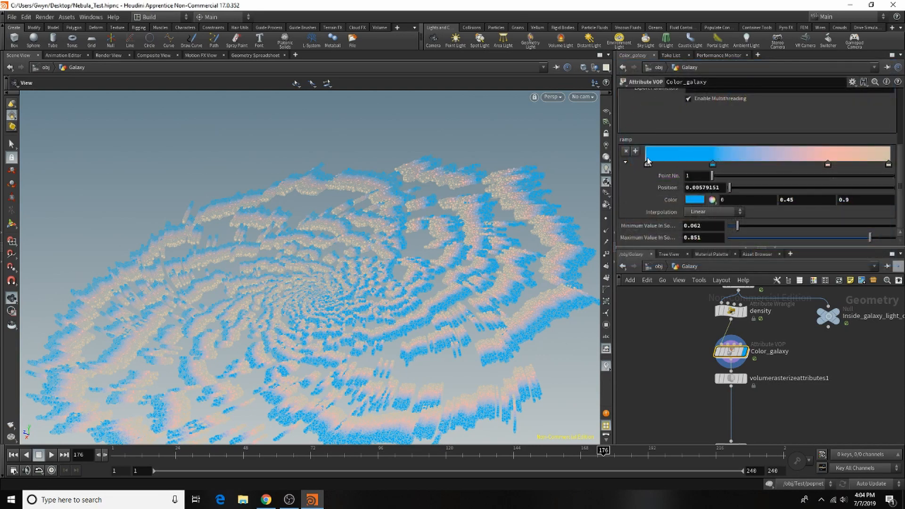
double_click(648, 164)
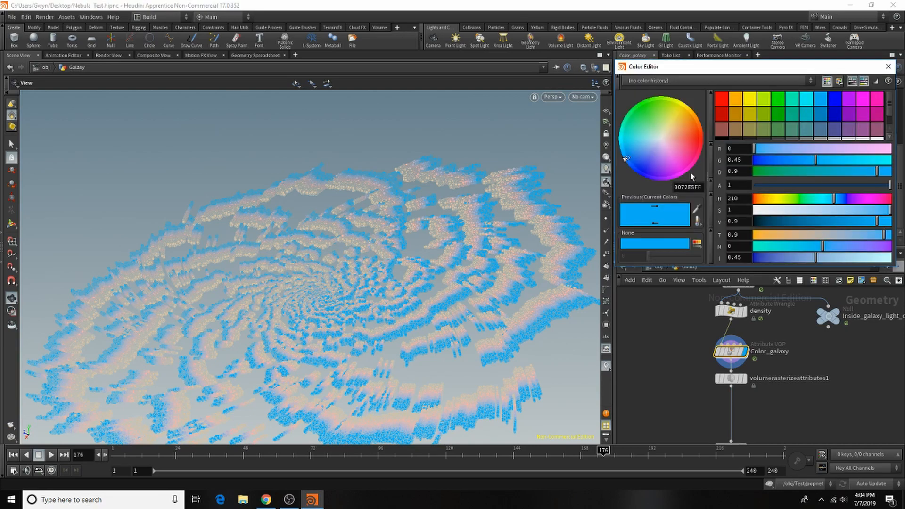
click(774, 222)
click(888, 66)
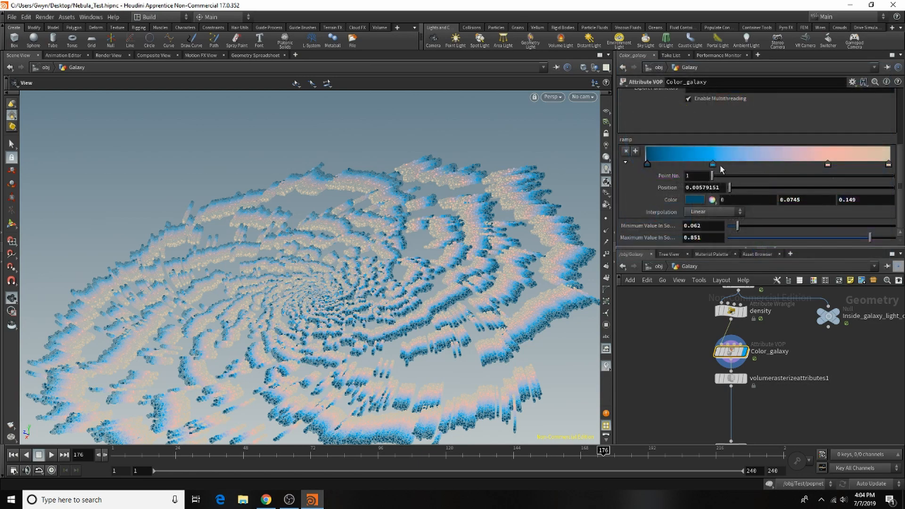
Shift the dark blue point inward and the blue one to about 0.459, and add a near-black navy start point (0, 0.001, 0.024).
click(744, 164)
drag(648, 165, 758, 165)
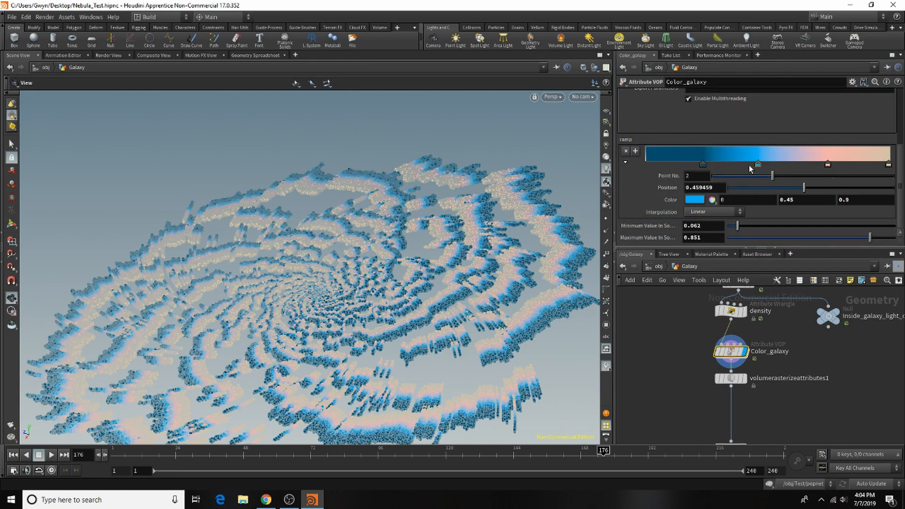
double_click(645, 163)
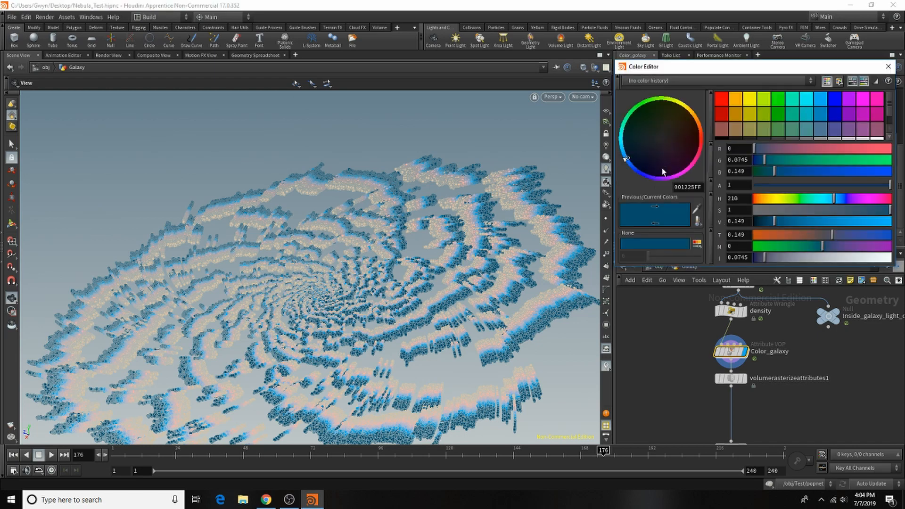
drag(758, 163, 754, 163)
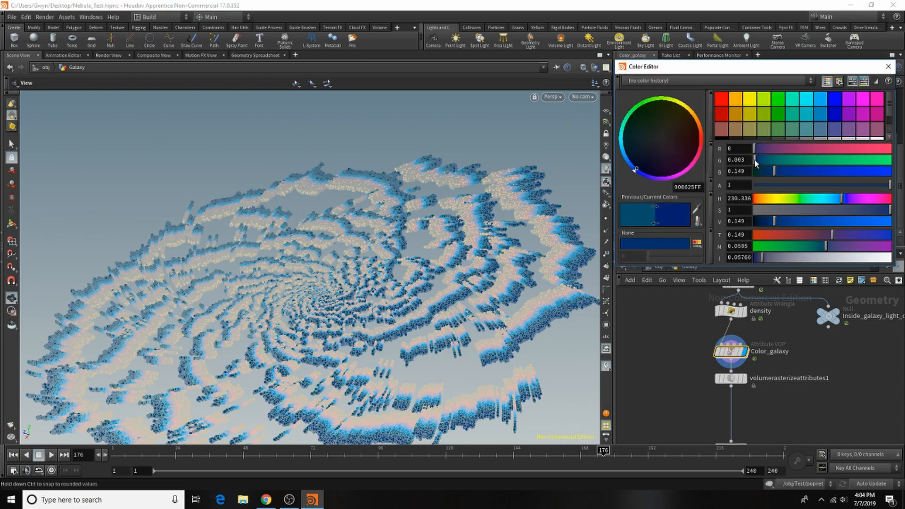
drag(775, 221, 757, 223)
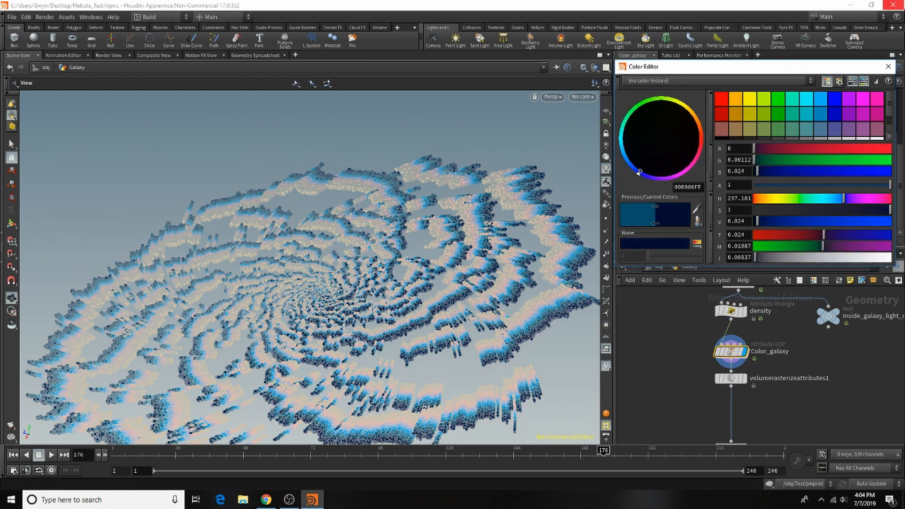
click(889, 66)
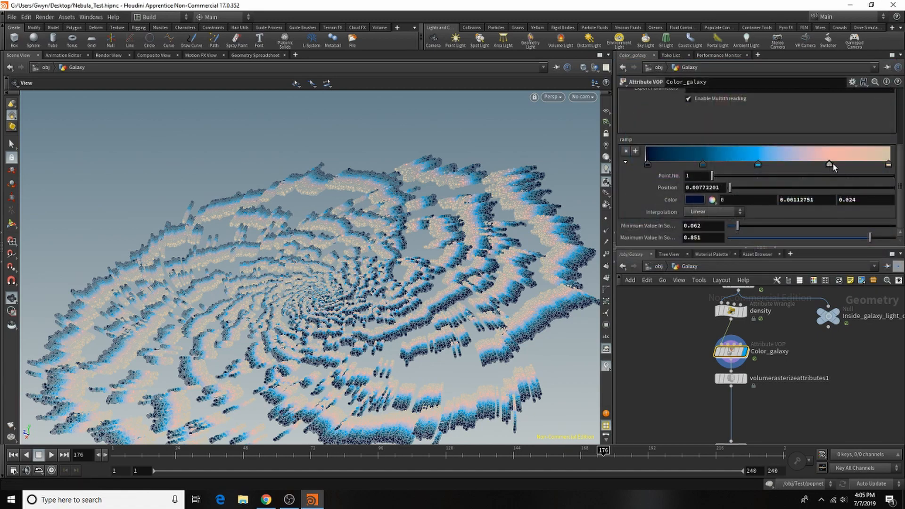
Nudge the ramp's pink point toward the end, and move the blue point to about 0.529 and the dark blue point to about 0.29.
drag(833, 163, 839, 163)
drag(758, 164, 775, 163)
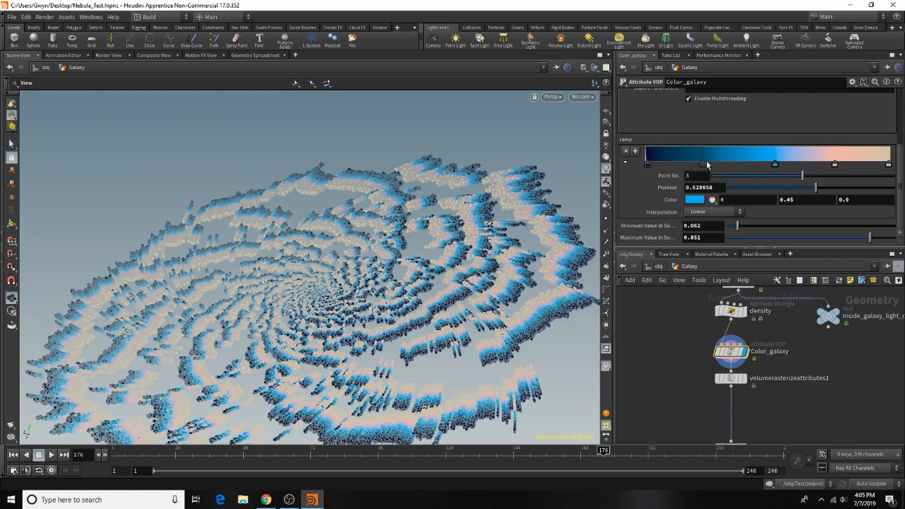
drag(704, 164, 716, 164)
Move Inside_galaxy_light_out farther from the chain and insert a copy of Color_galaxy on the wire between add2 and that null.
scroll(713, 400, down, 3)
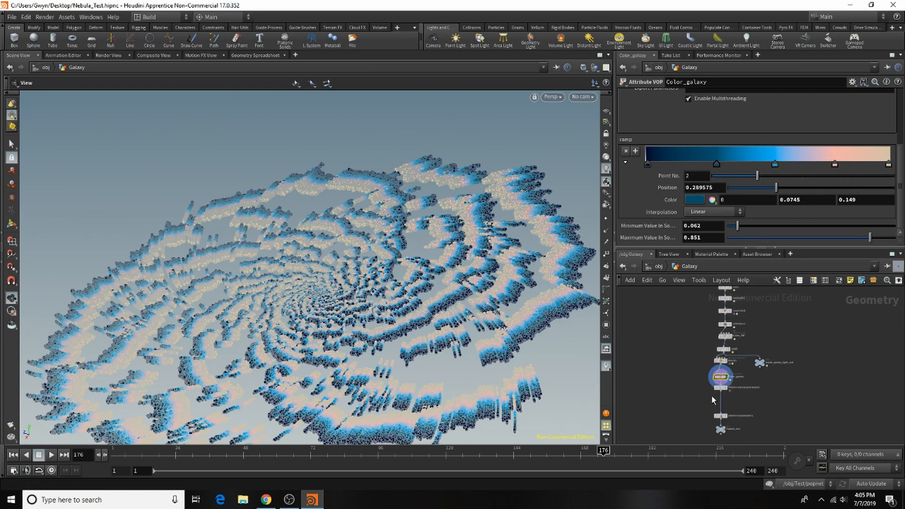
scroll(715, 401, up, 3)
middle_drag(741, 347, 674, 372)
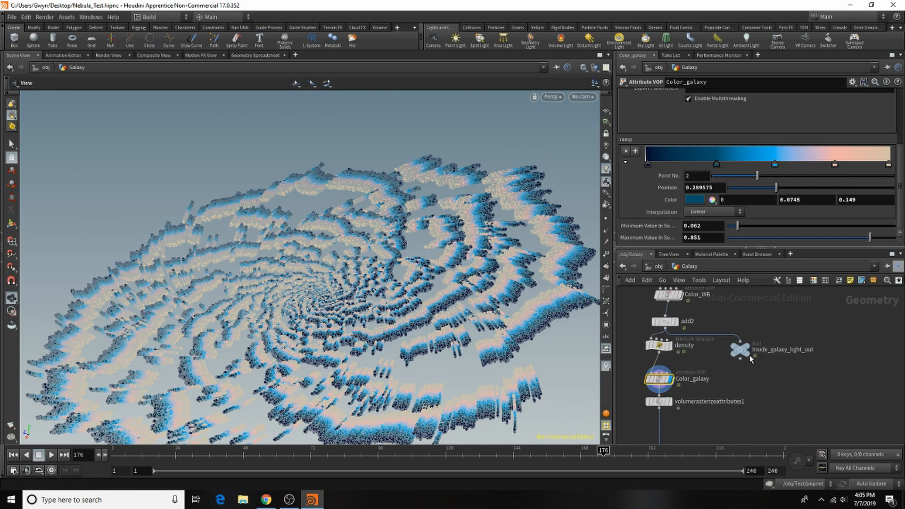
drag(742, 354, 817, 375)
mouse_move(661, 381)
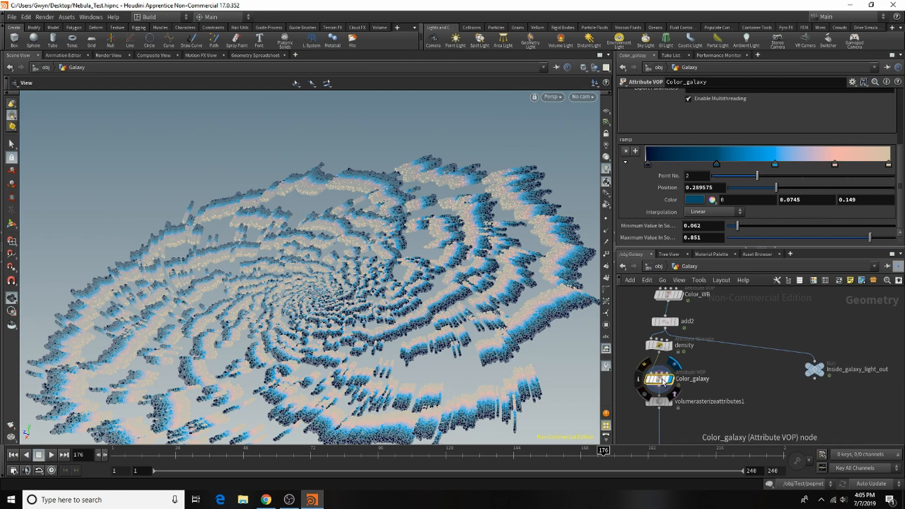
key(ctrl+c)
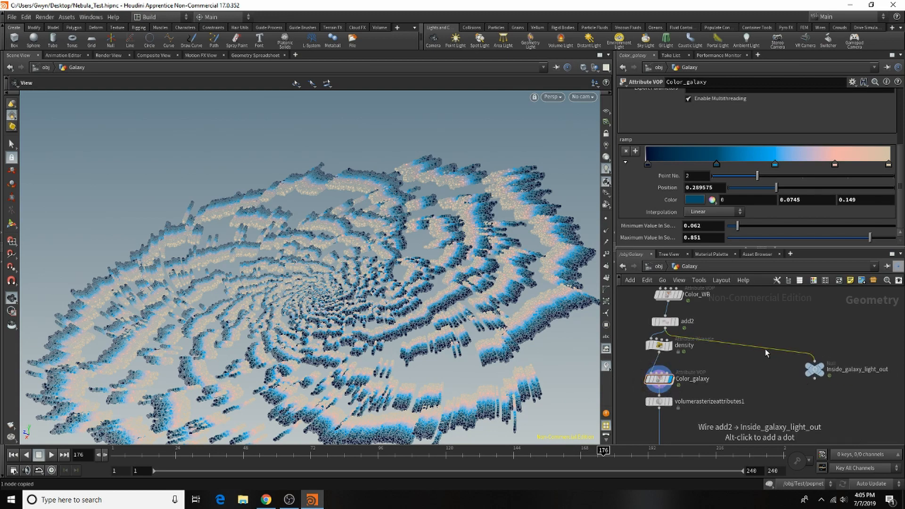
key(ctrl+v)
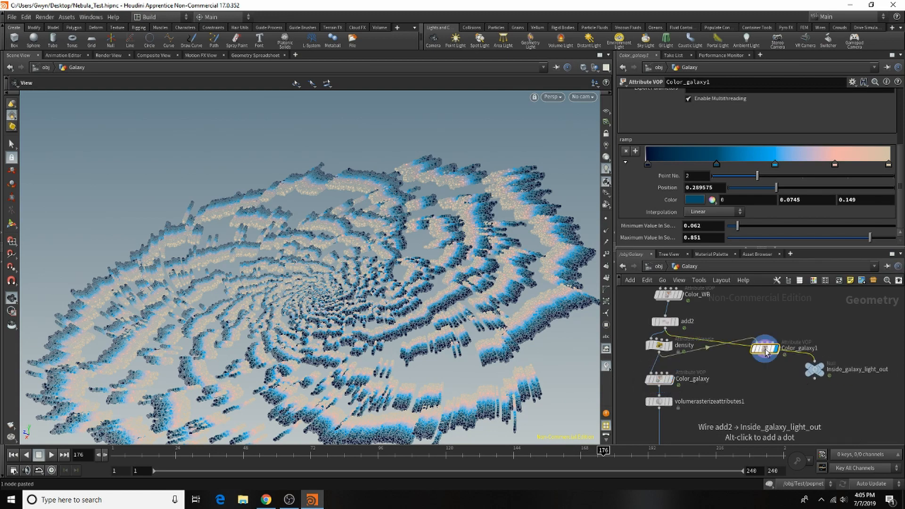
drag(764, 349, 754, 353)
Insert another copy of Color_galaxy between popnet and the Stars_POPNet_Out null, and display it.
scroll(735, 359, down, 5)
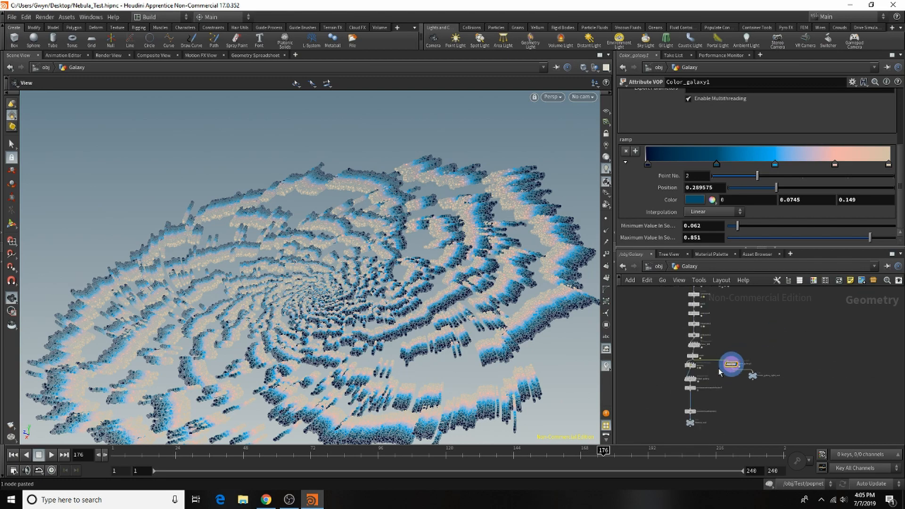
scroll(726, 366, up, 5)
drag(726, 366, 735, 380)
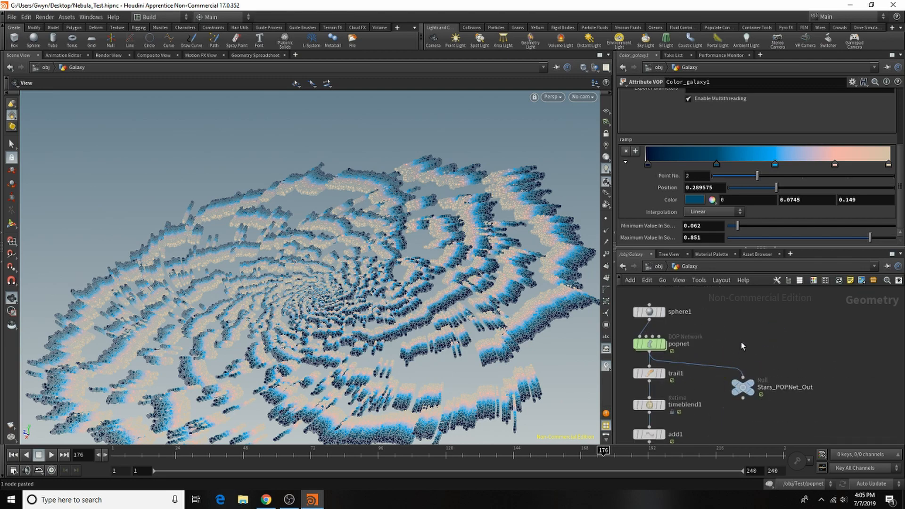
key(ctrl+v)
drag(739, 339, 719, 380)
scroll(766, 322, down, 4)
scroll(760, 352, up, 4)
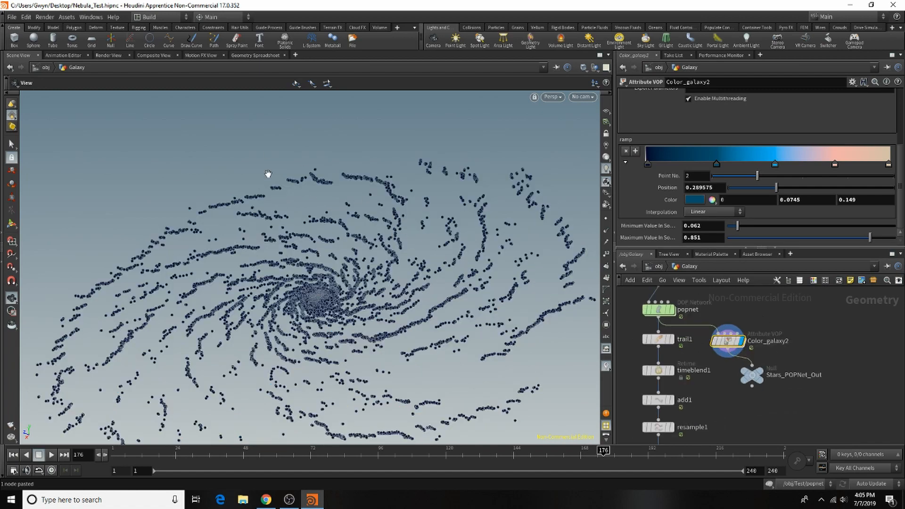
Look inside Color_galaxy2 to examine which attribute feeds the fit1 node, and return to the Galaxy network.
double_click(728, 341)
scroll(726, 349, up, 4)
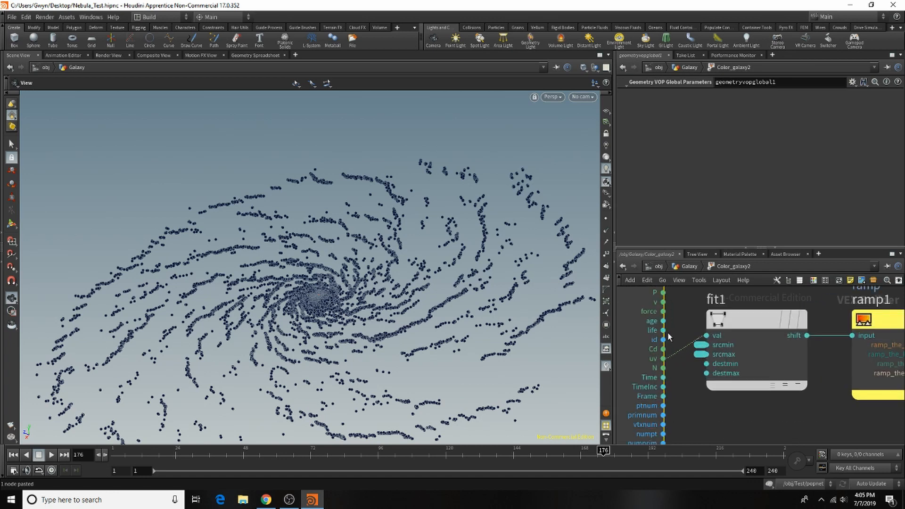
click(687, 266)
Display the Inside_galaxy_light_out null to check the colours passed on by Color_galaxy1.
scroll(741, 353, down, 1)
scroll(701, 305, down, 5)
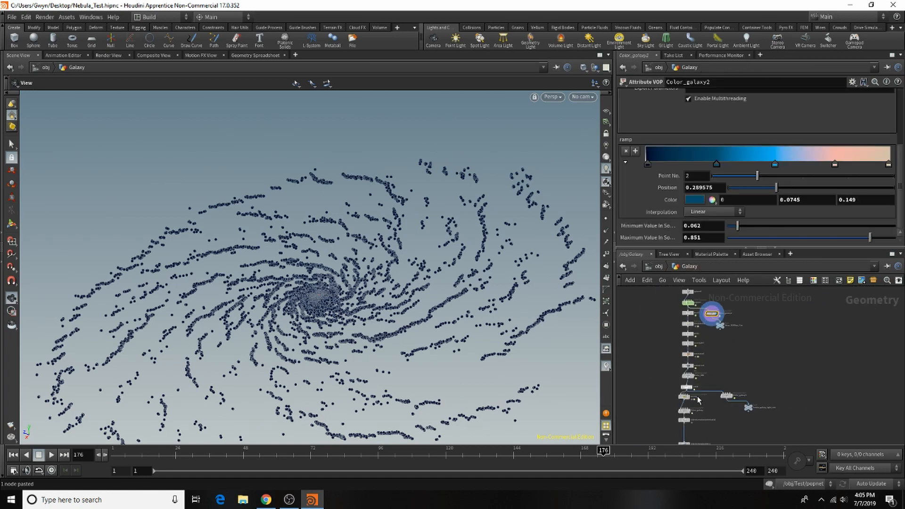
scroll(700, 397, up, 5)
click(808, 420)
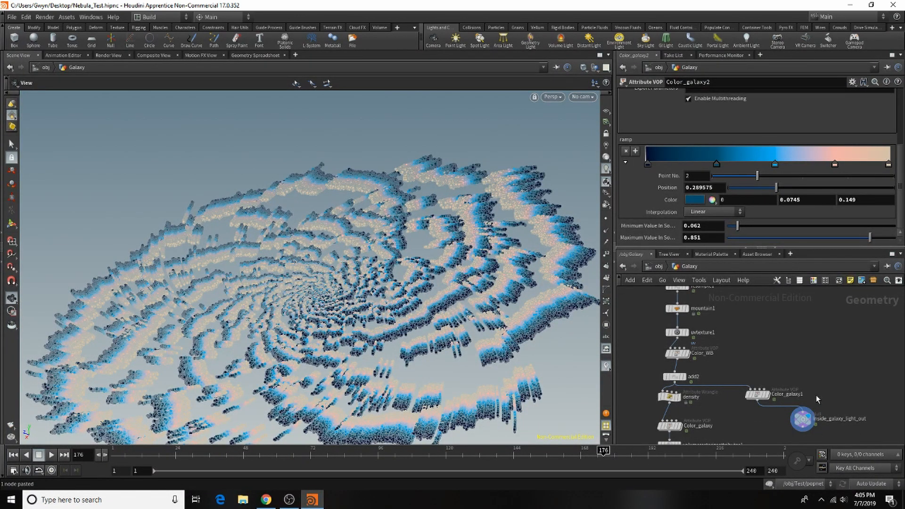
Inside Color_galaxy2, connect id to the val input of fit1, and return to the Galaxy network.
scroll(772, 371, down, 4)
scroll(786, 401, up, 5)
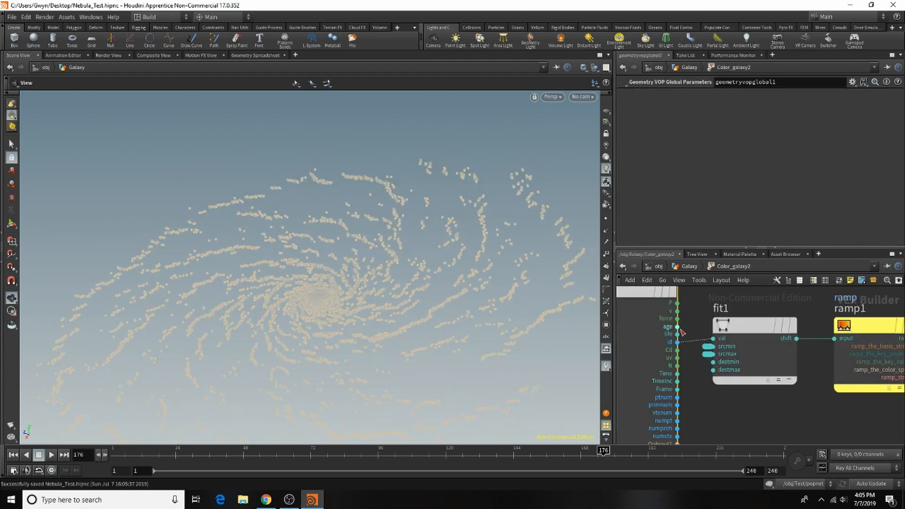
click(679, 328)
click(683, 267)
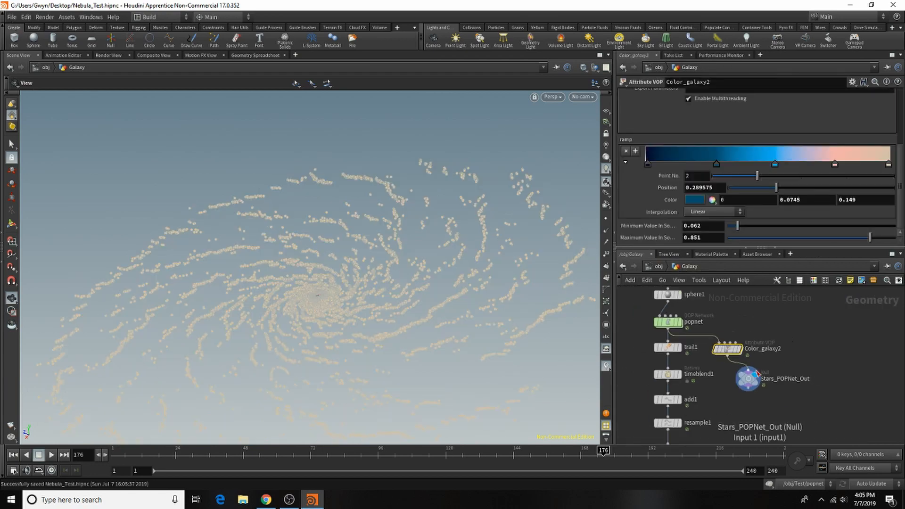
Insert an Attribute Randomize node on the wire between add2 and Color_galaxy1.
scroll(758, 373, down, 3)
middle_drag(757, 341, 757, 378)
scroll(756, 377, up, 3)
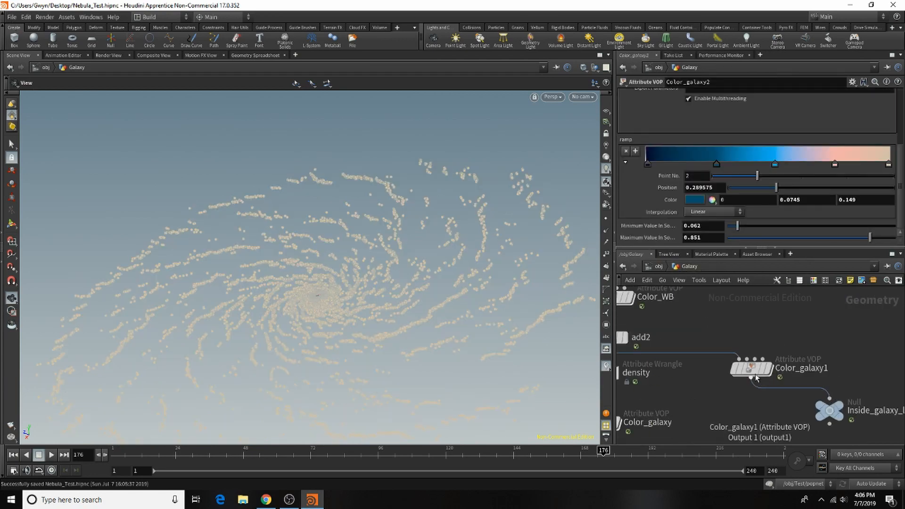
key(l)
key(Tab)
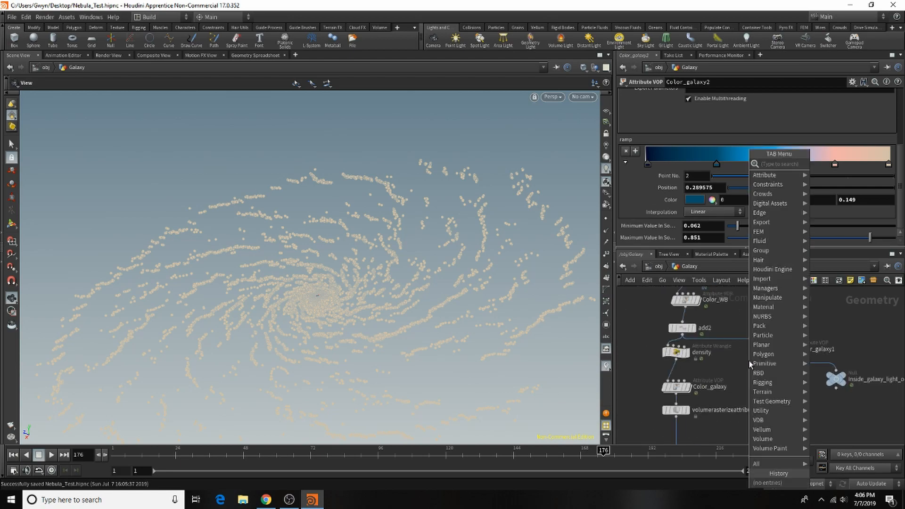
text(attra)
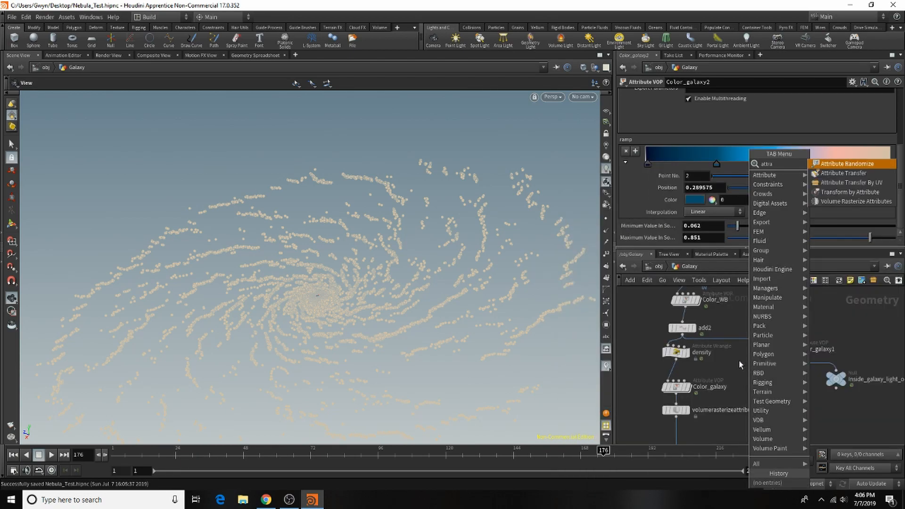
key(Down)
key(Return)
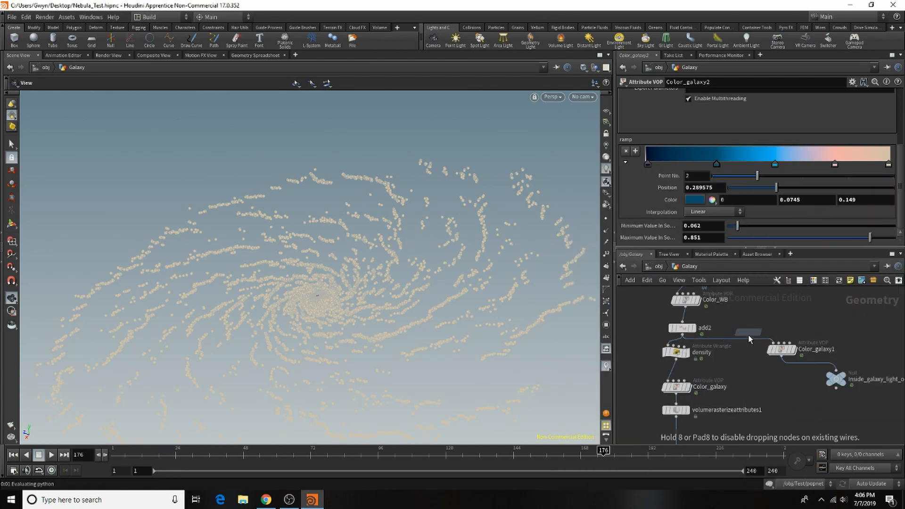
click(748, 337)
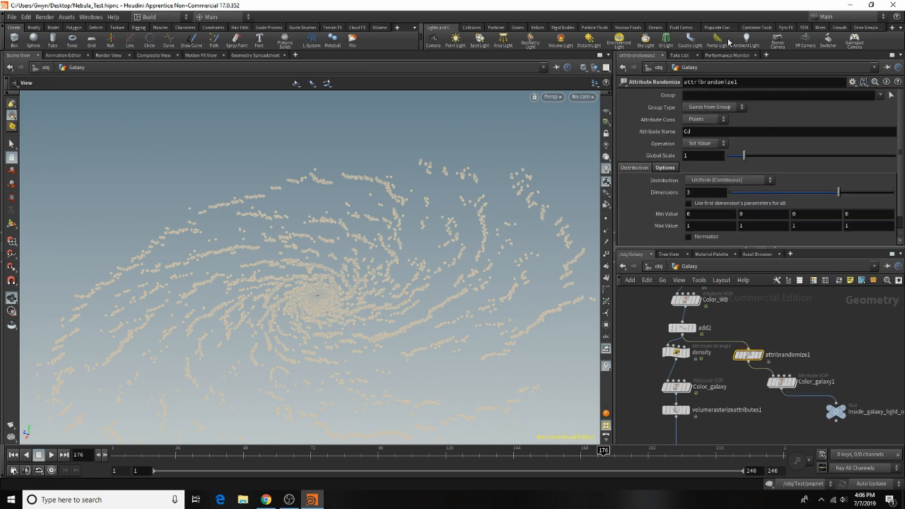
Set attribrandomize1 to the Detail class and attribute pscale, with a minimum of 0.001 and a maximum of 0.5 for the first component.
click(711, 123)
click(703, 155)
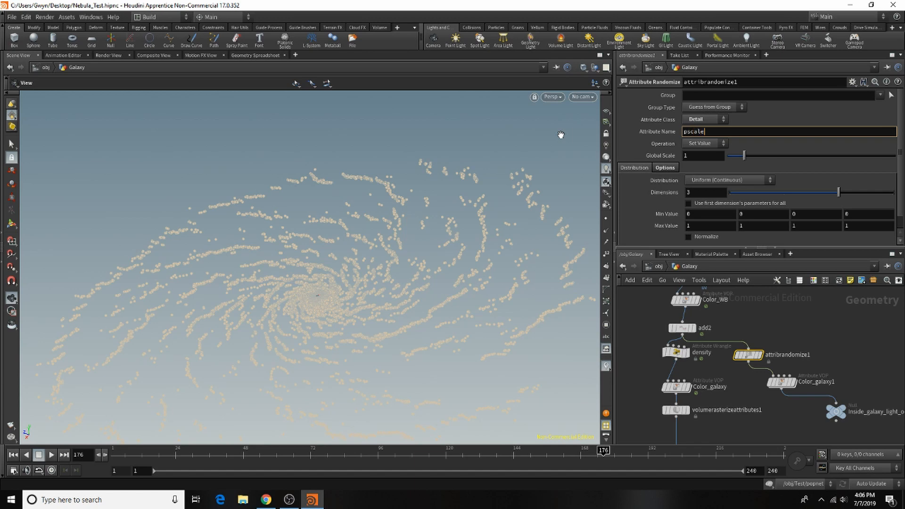
key(Return)
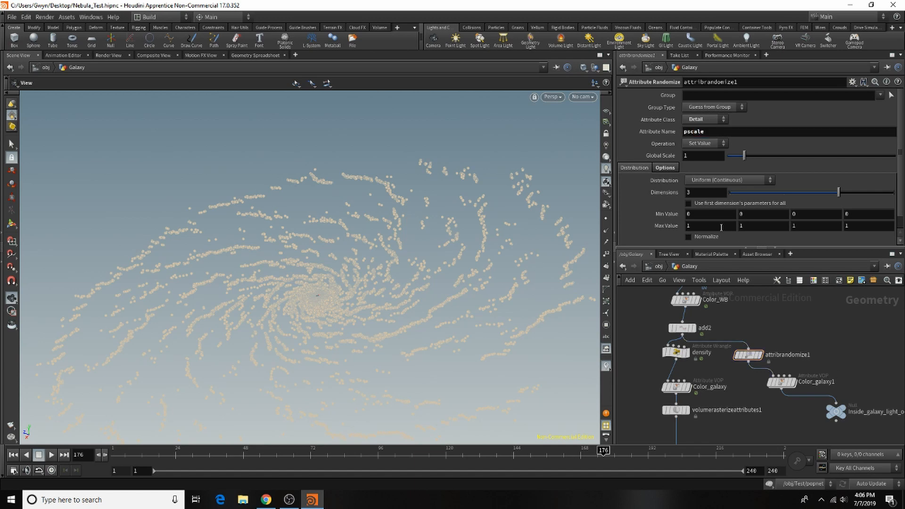
click(694, 215)
click(705, 227)
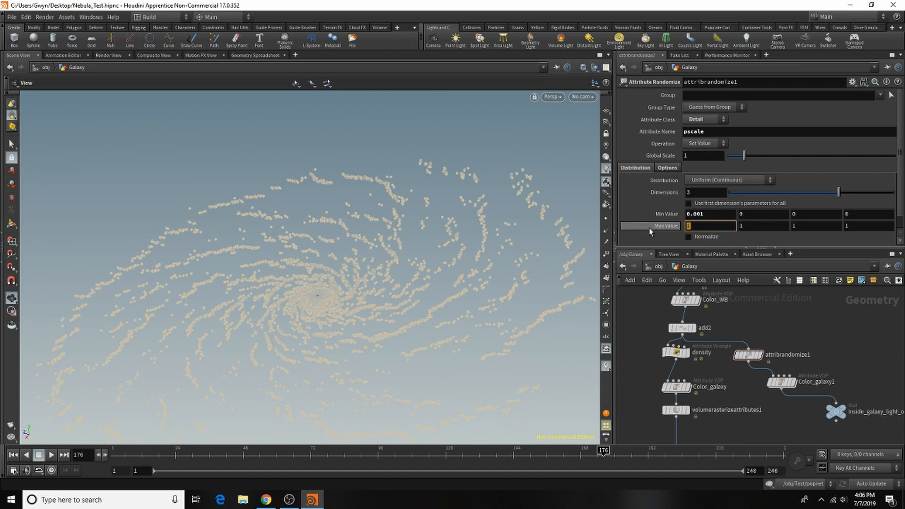
key(BackSpace)
text(0.5)
key(Return)
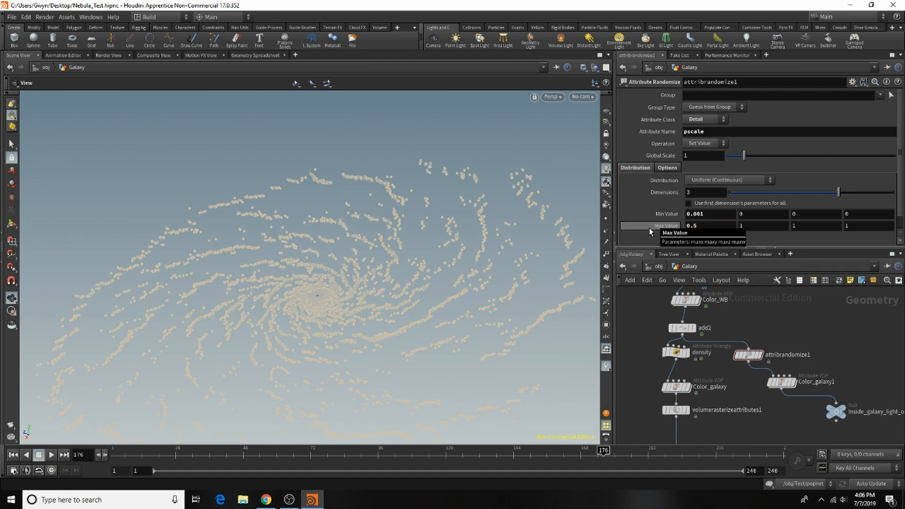
Move the Inside_galaxy_light_out null farther below Color_galaxy1 to make room in the branch, and save the scene file.
scroll(729, 332, down, 2)
scroll(839, 372, up, 2)
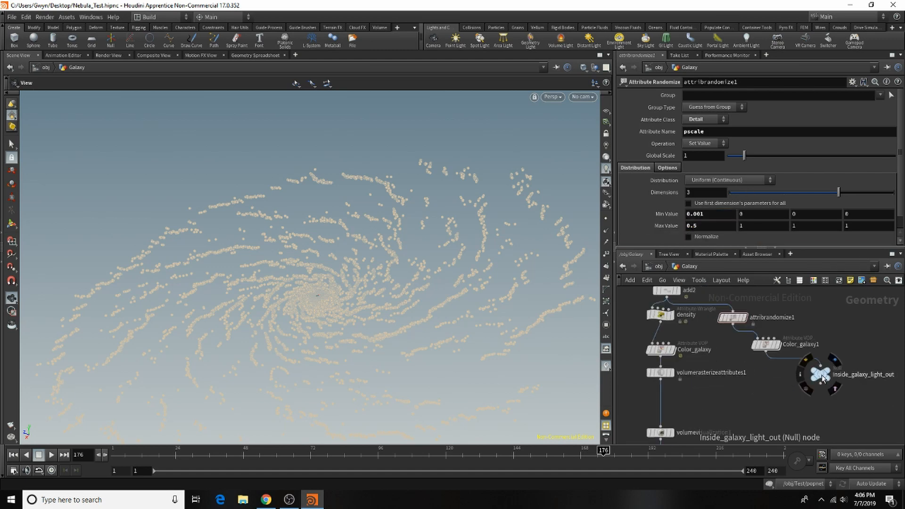
drag(822, 375, 827, 409)
key(Tab)
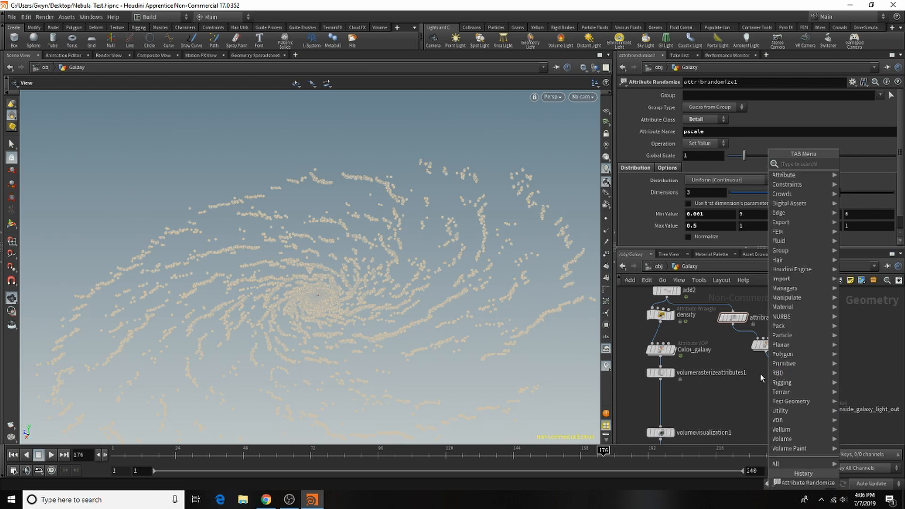
click(12, 18)
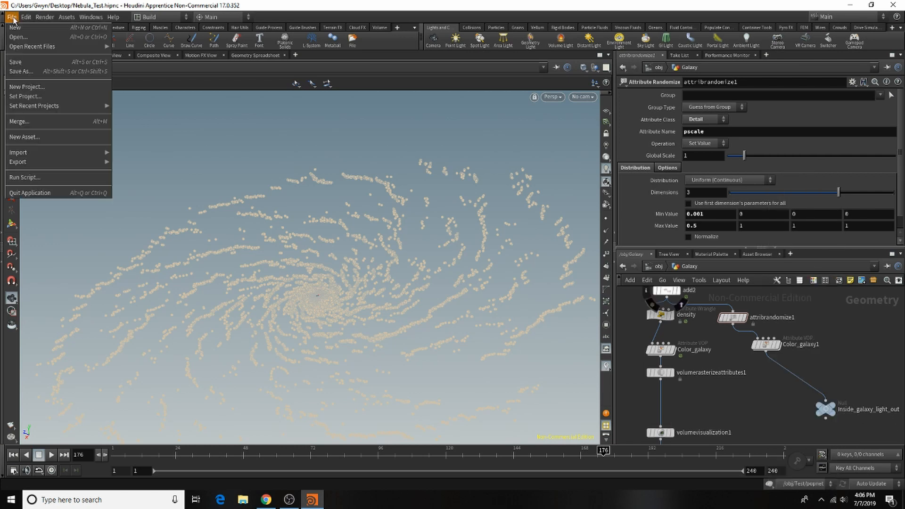
click(15, 61)
drag(762, 346, 755, 343)
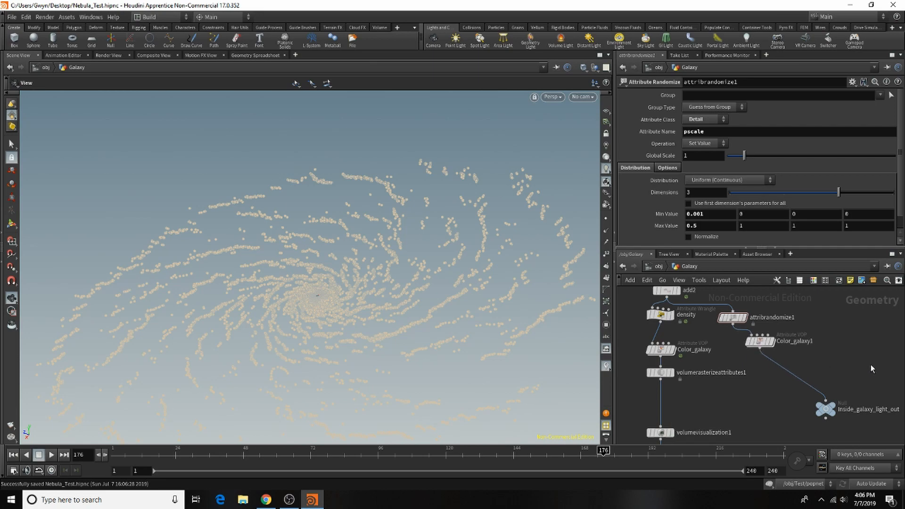
key(Tab)
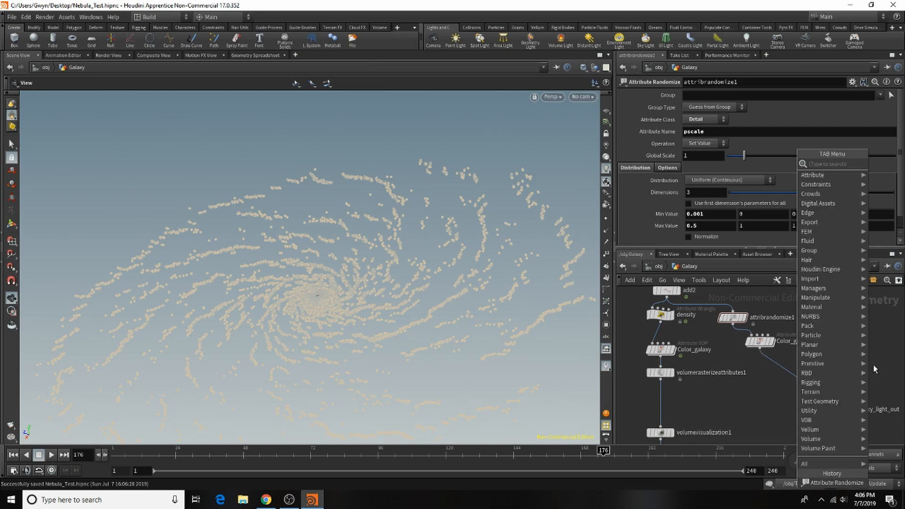
text(color)
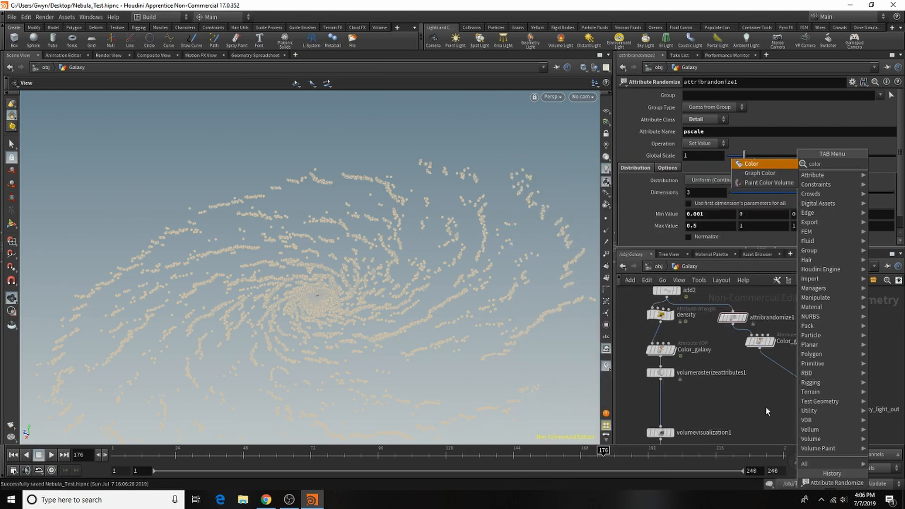
key(Escape)
Display the Inside_galaxy_light_out null and place a Sphere node below Color_galaxy1.
click(834, 408)
key(Tab)
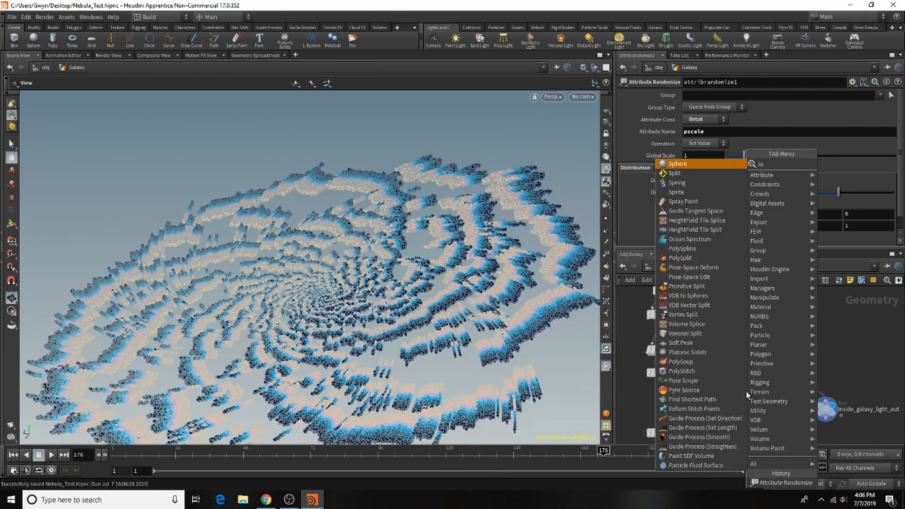
text(sphere)
click(844, 163)
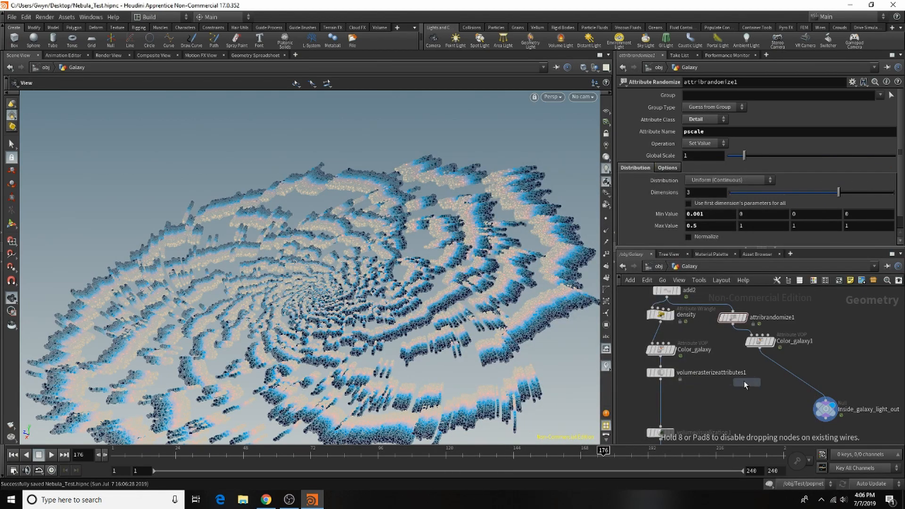
click(745, 380)
Add a Copy to Points node that copies sphere2 onto the Color_galaxy1 points, and wire its output into Inside_galaxy_light_out.
key(Tab)
text(copy)
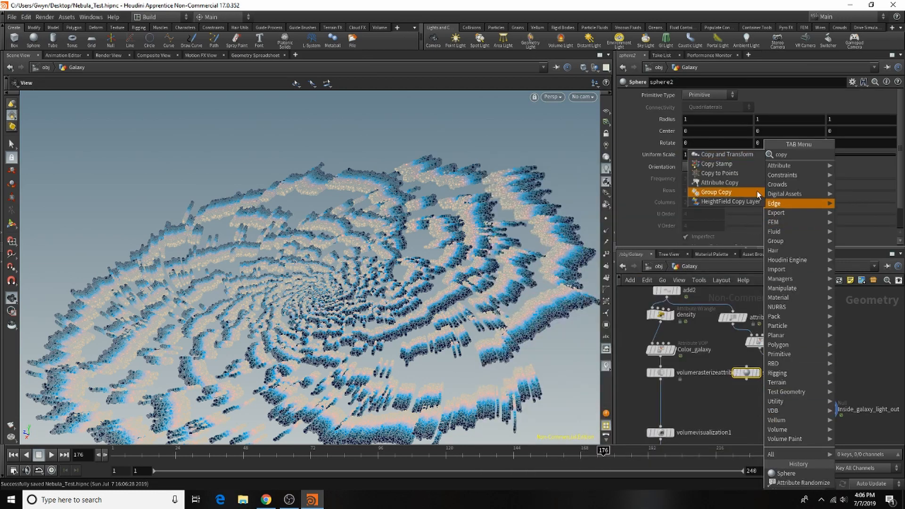
click(719, 173)
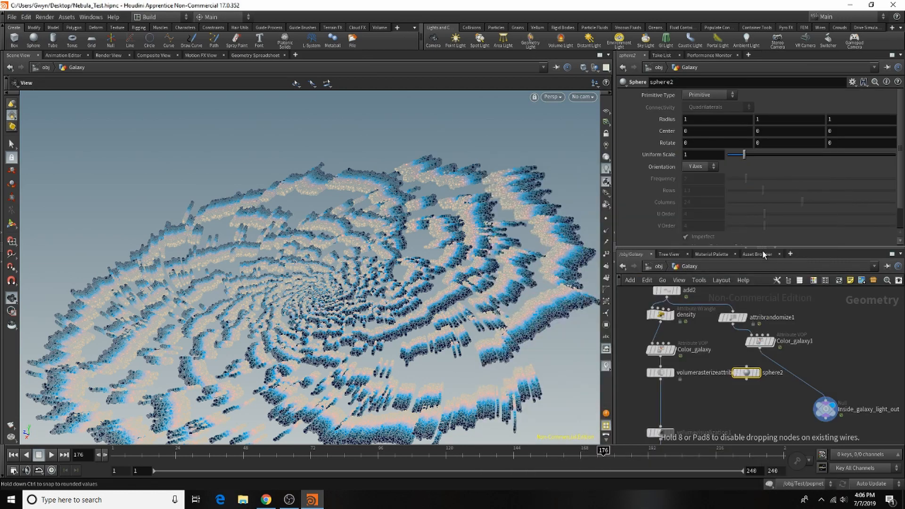
click(778, 397)
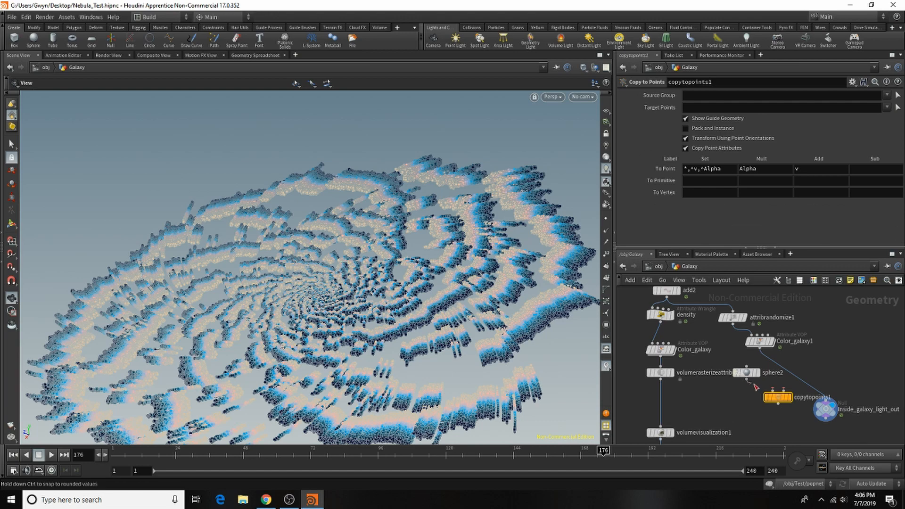
drag(760, 347, 826, 410)
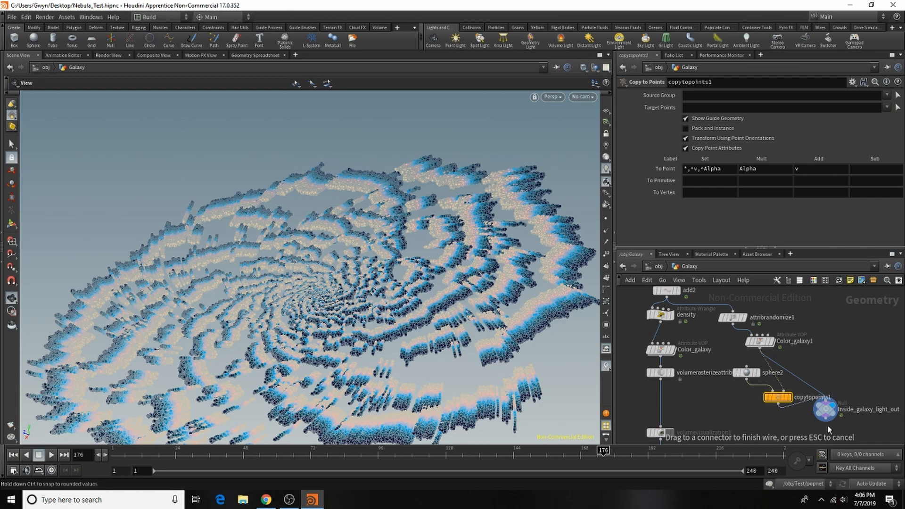
drag(827, 426, 827, 425)
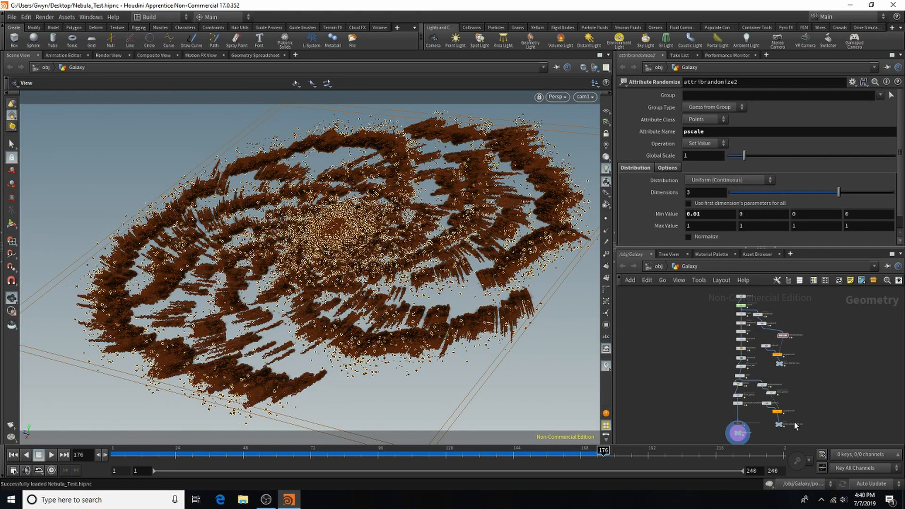
Examine the star branch leading to Stars_POPNet_Out, displaying pointjitter1 to check how the star points are scattered.
scroll(809, 331, up, 3)
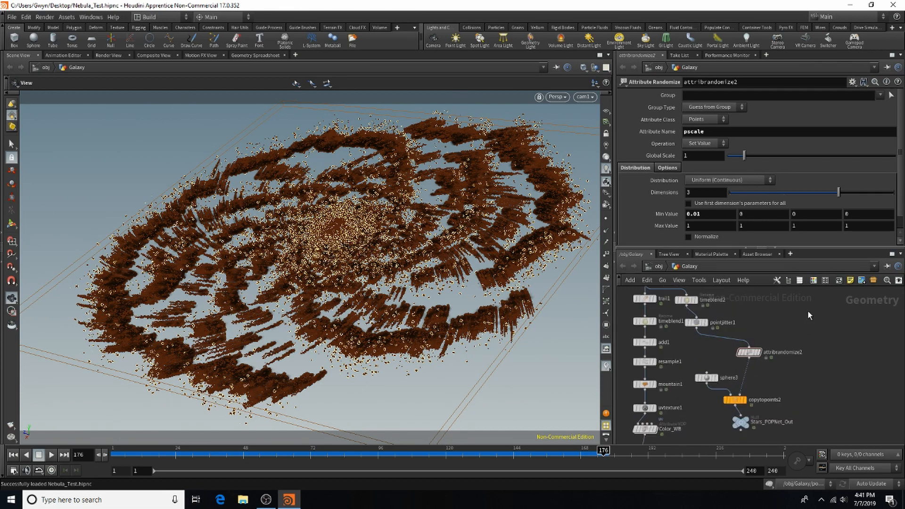
scroll(792, 368, down, 3)
scroll(766, 419, up, 2)
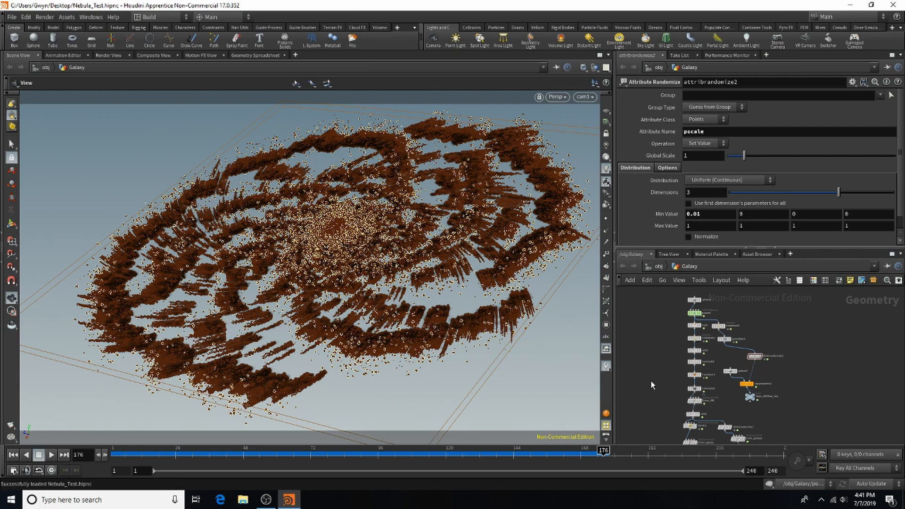
scroll(755, 372, up, 2)
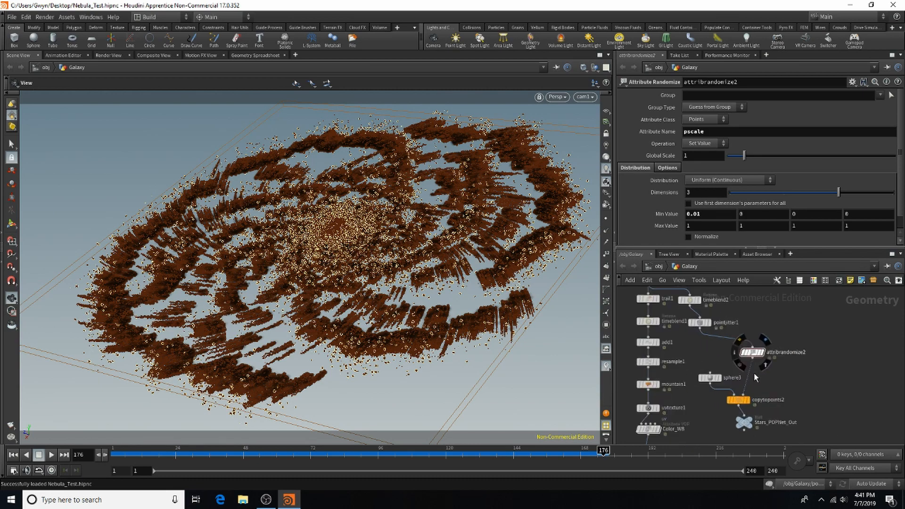
scroll(755, 380, up, 3)
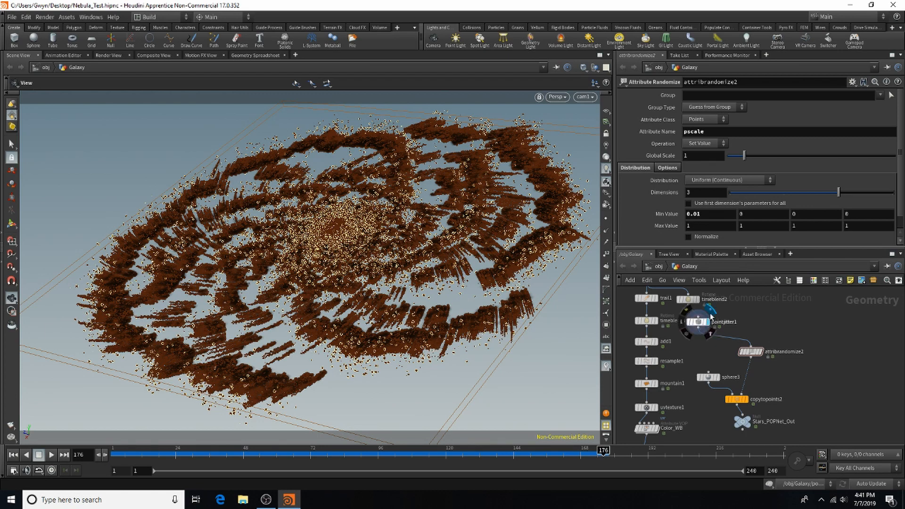
click(709, 310)
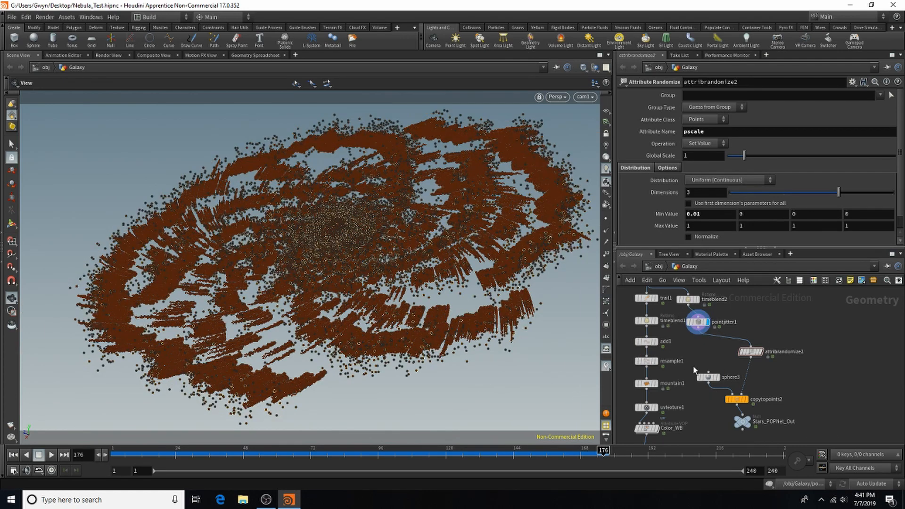
mouse_move(753, 425)
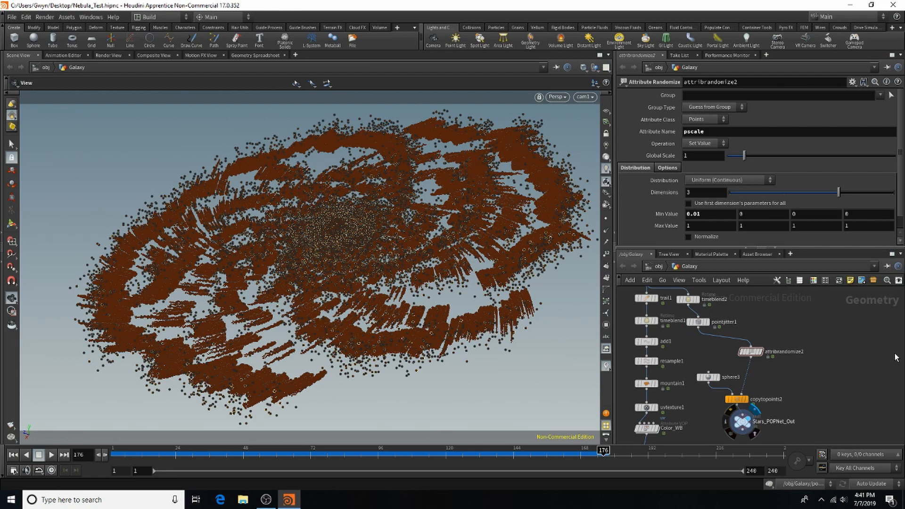
At object level, set the light colour of geolight_baselighting1 to a yellow of 0.792, 0.924, 0.228684.
click(655, 267)
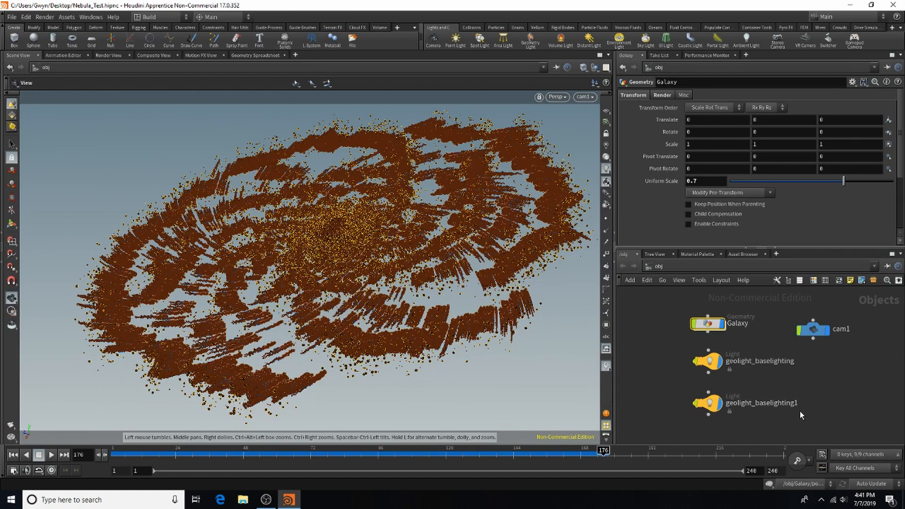
click(710, 403)
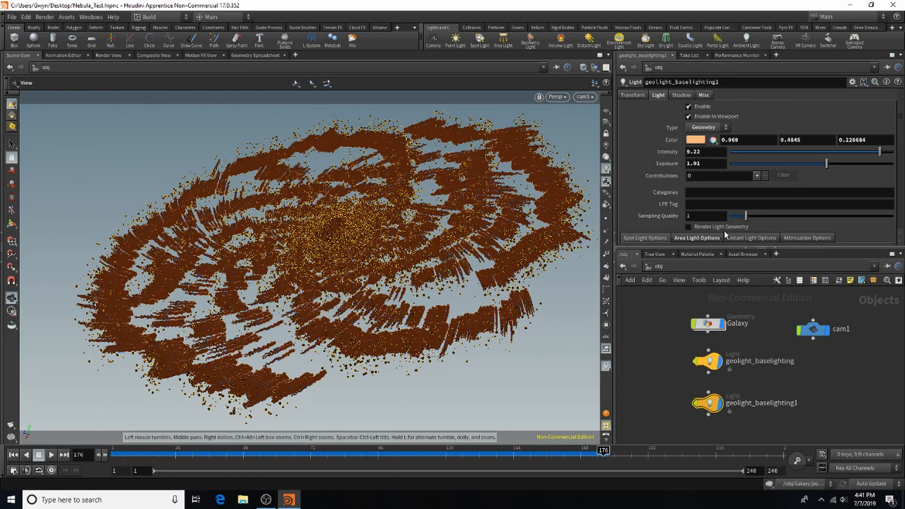
click(696, 139)
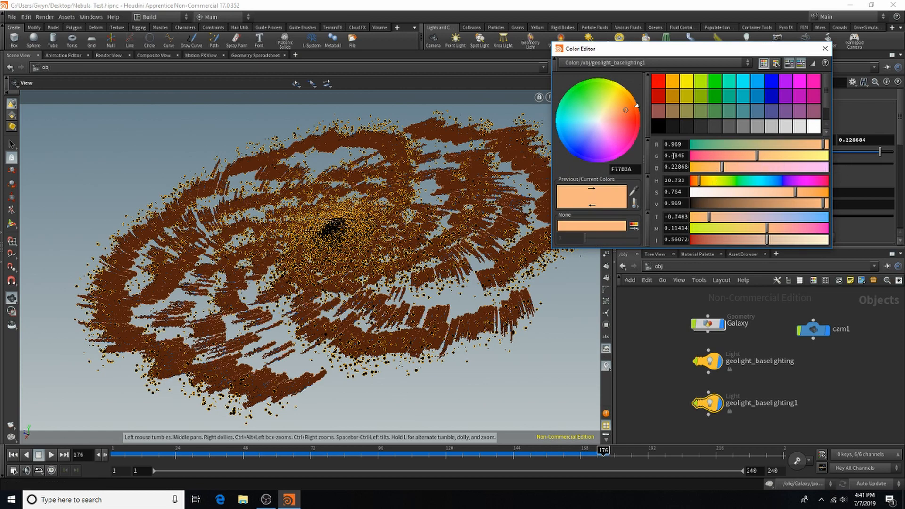
drag(755, 159, 787, 155)
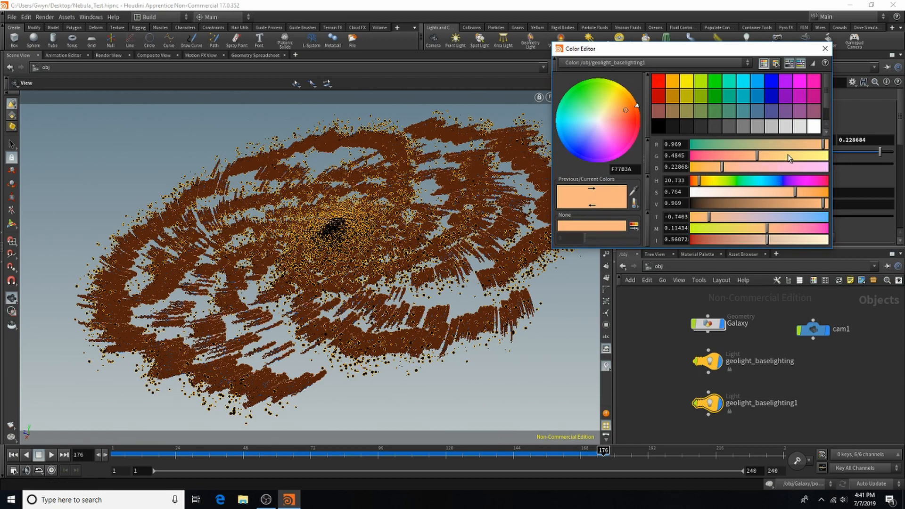
click(819, 157)
click(799, 144)
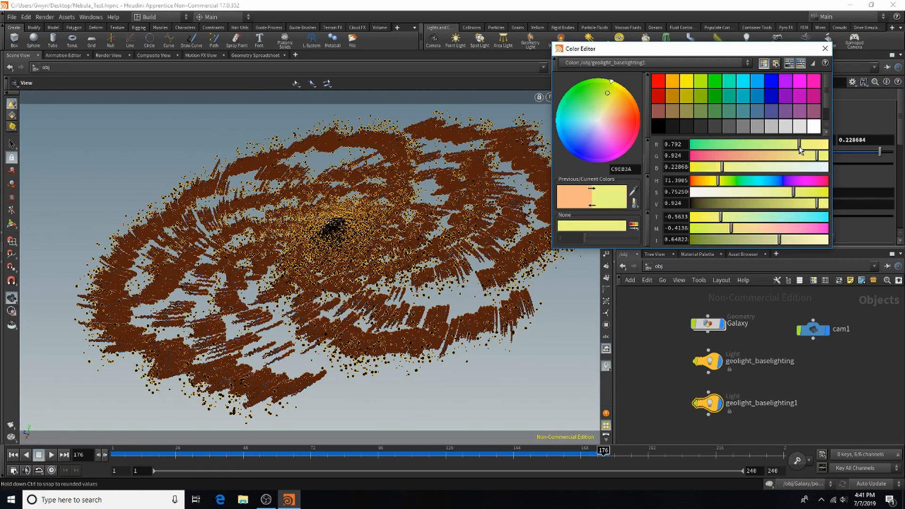
click(827, 49)
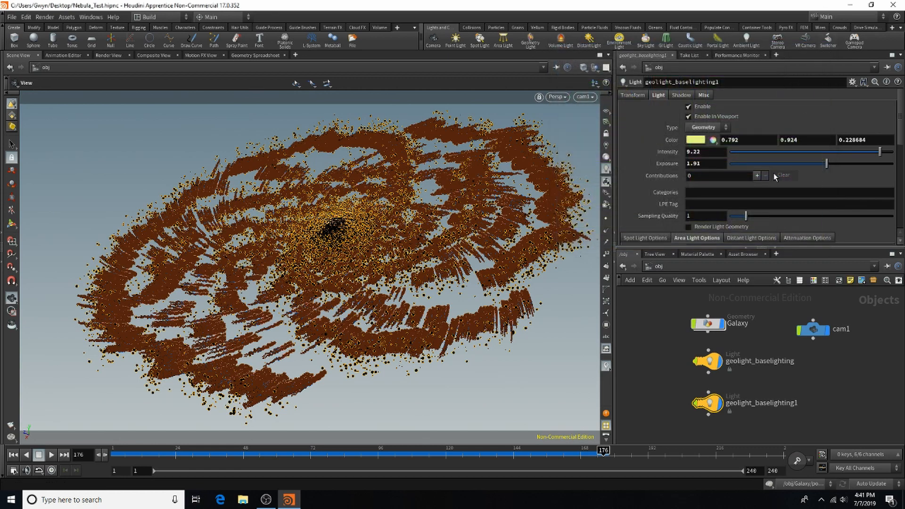
Enable Render Light Geometry on geolight_baselighting1 and save the scene file.
click(723, 228)
click(10, 18)
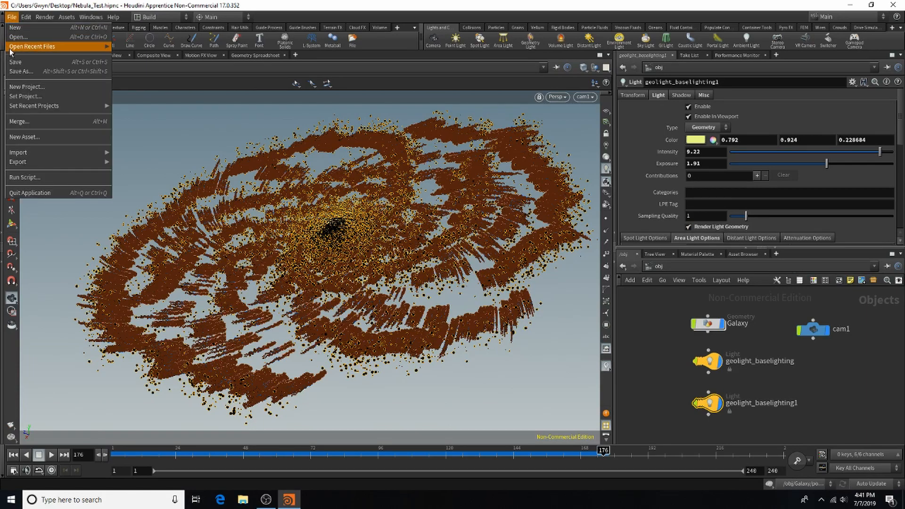
click(15, 62)
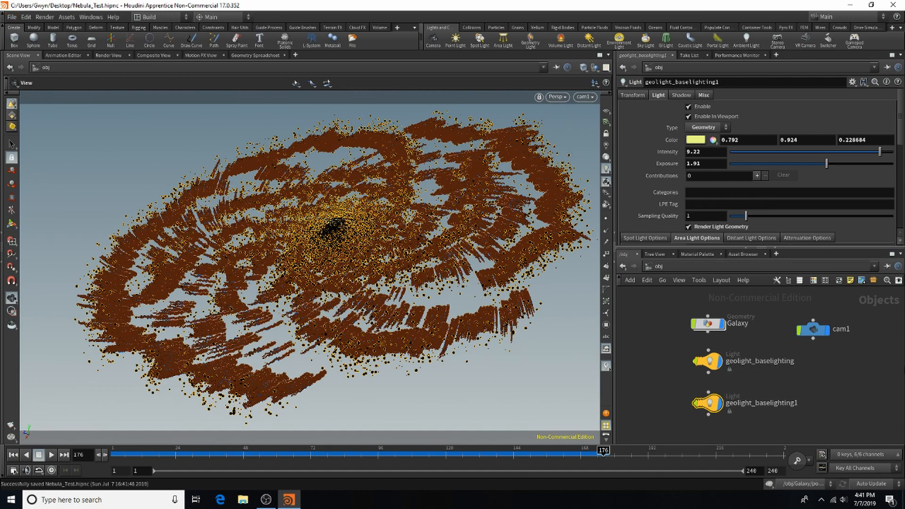
Examine the billowysmoke material's temperature and density settings.
click(698, 254)
click(724, 302)
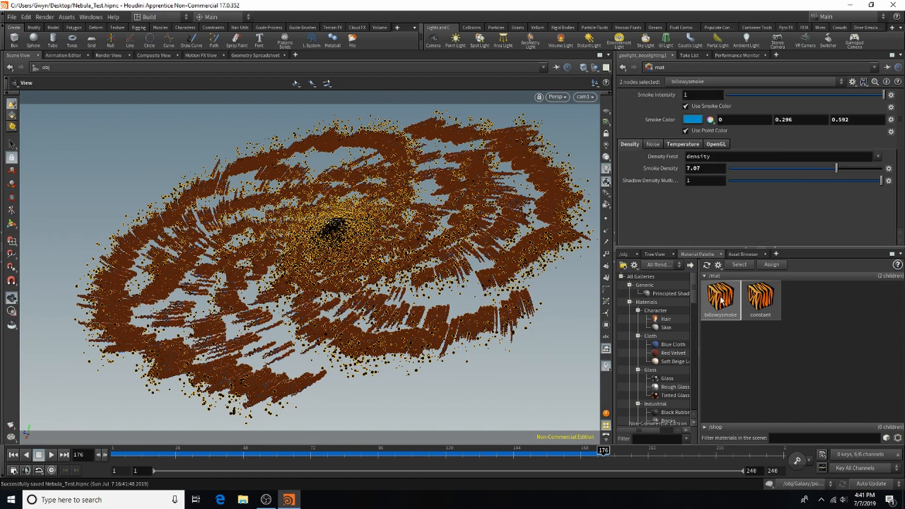
scroll(780, 182, down, 3)
scroll(779, 183, down, 1)
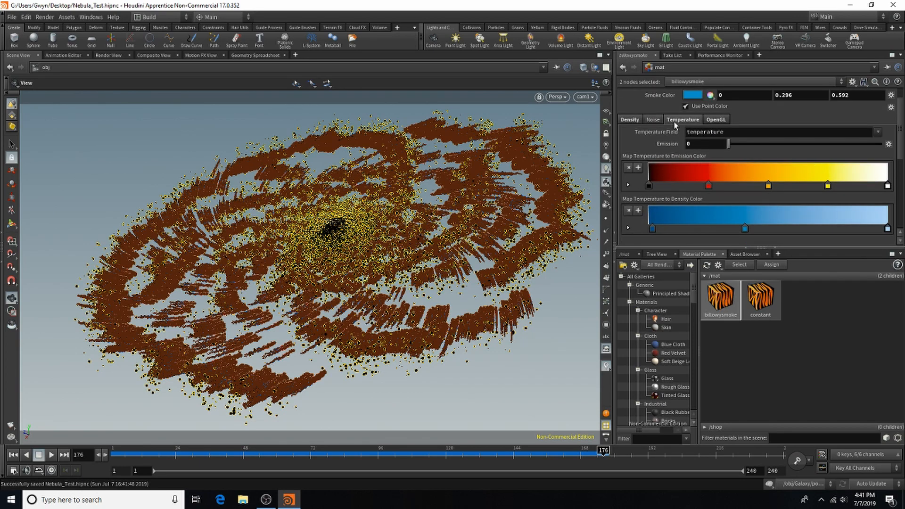
click(630, 120)
scroll(724, 204, up, 1)
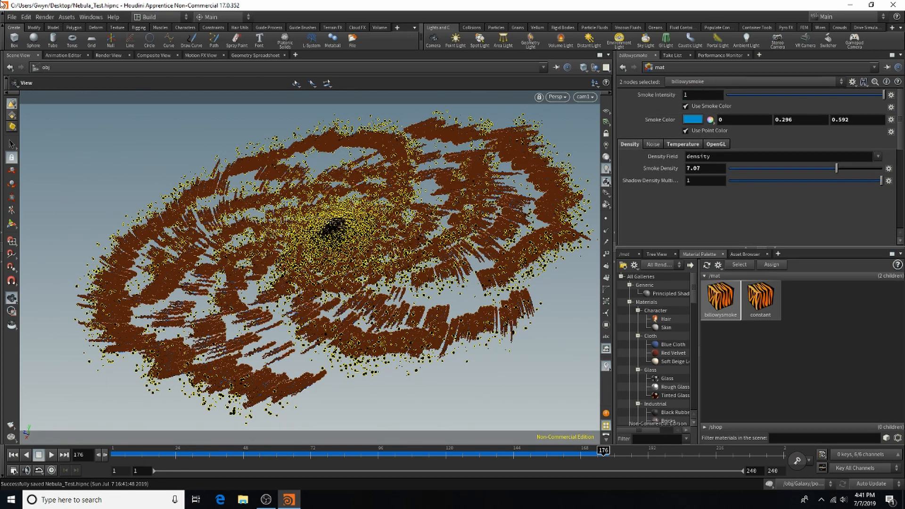
Return to the Galaxy geometry network and set the display to the Nebula_out null.
click(625, 254)
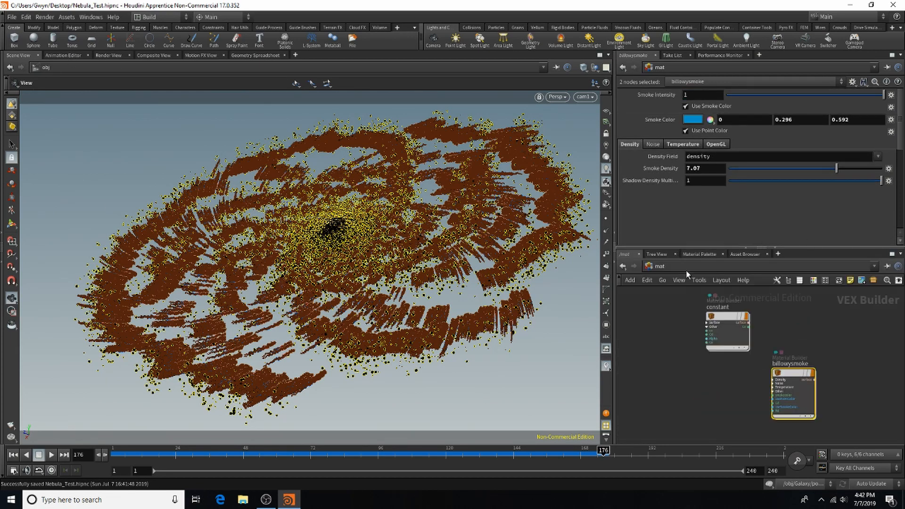
click(681, 270)
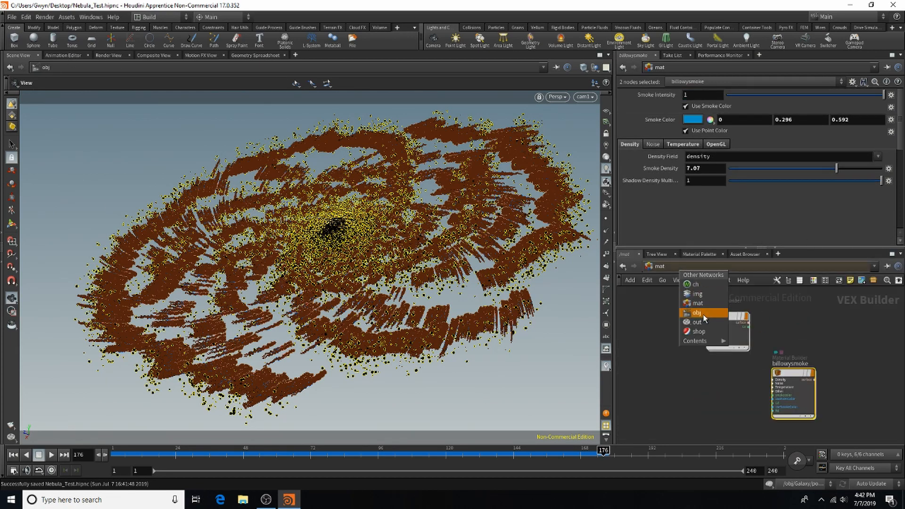
click(704, 313)
double_click(709, 324)
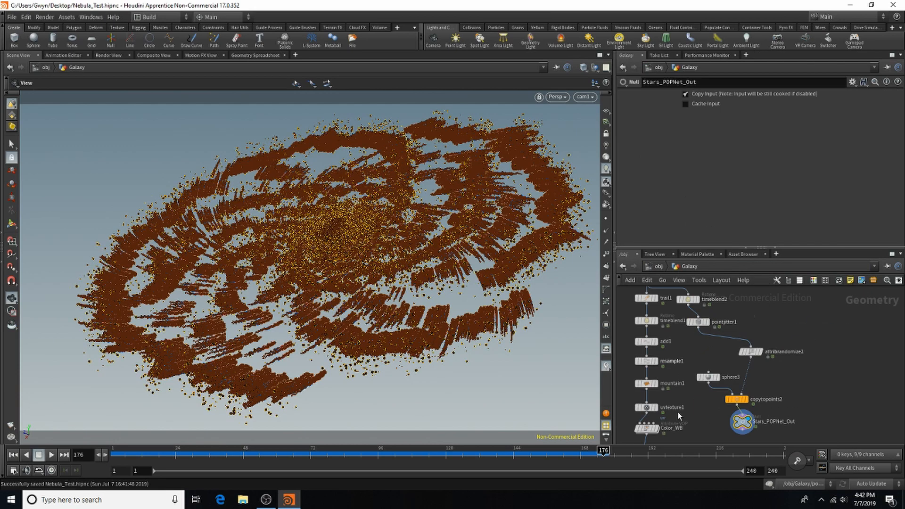
scroll(726, 326, down, 5)
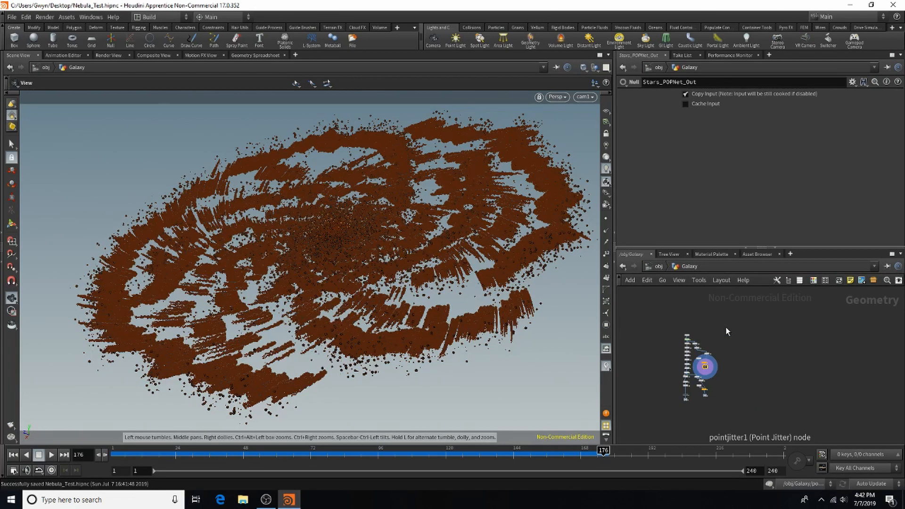
scroll(688, 392, up, 5)
click(690, 377)
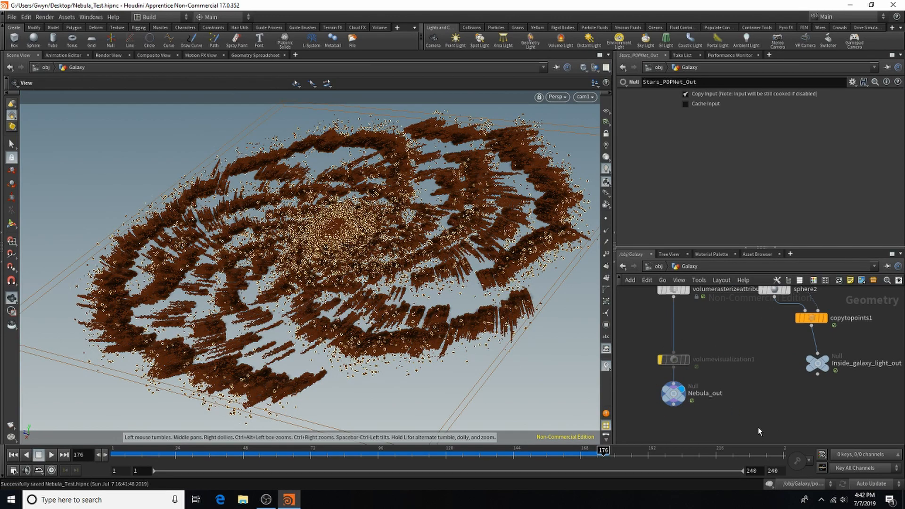
From object level, preview the galaxy in the Render View with mantra_ipr, select geolight_baselighting1 and stop the render.
click(660, 266)
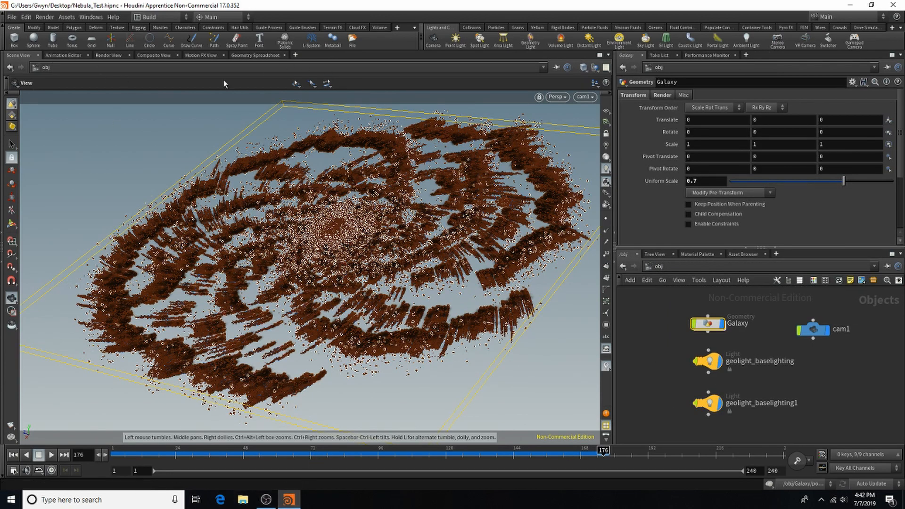
click(109, 55)
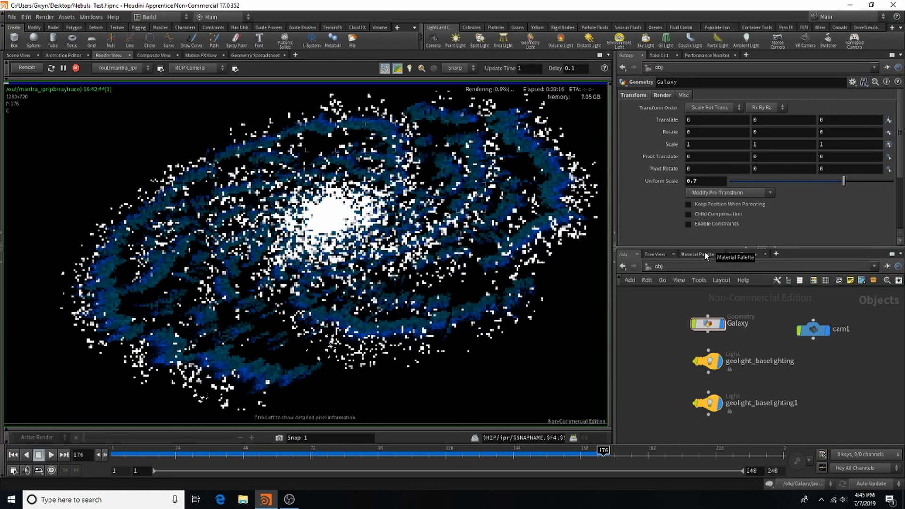
mouse_move(723, 405)
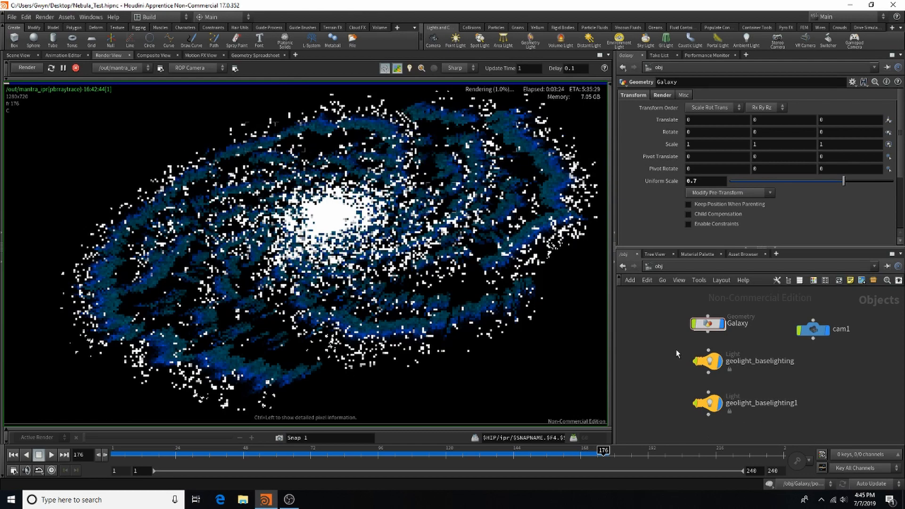
click(706, 403)
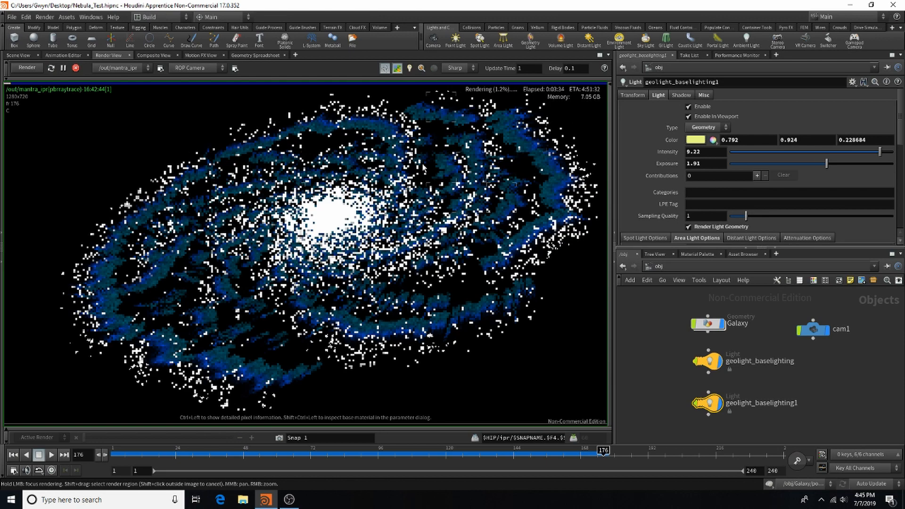
click(75, 67)
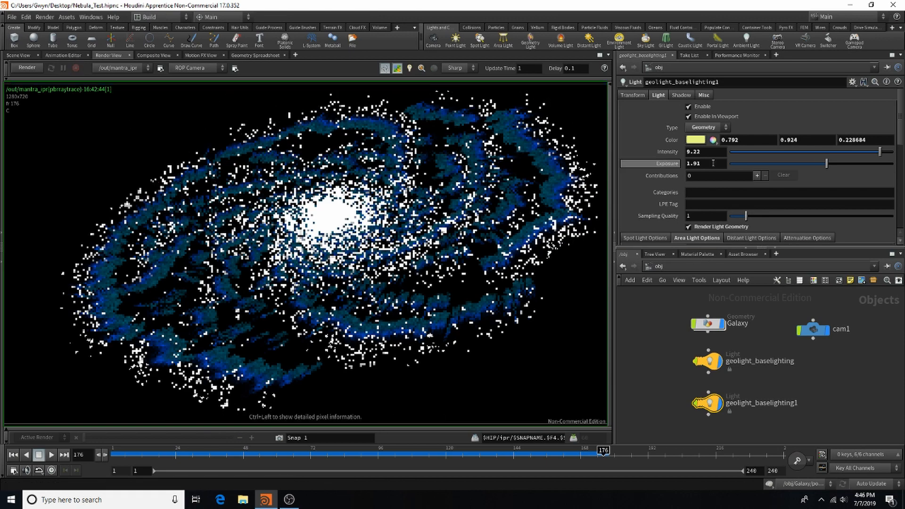
Add a second Constant material from the Utility gallery to the /mat context.
click(706, 256)
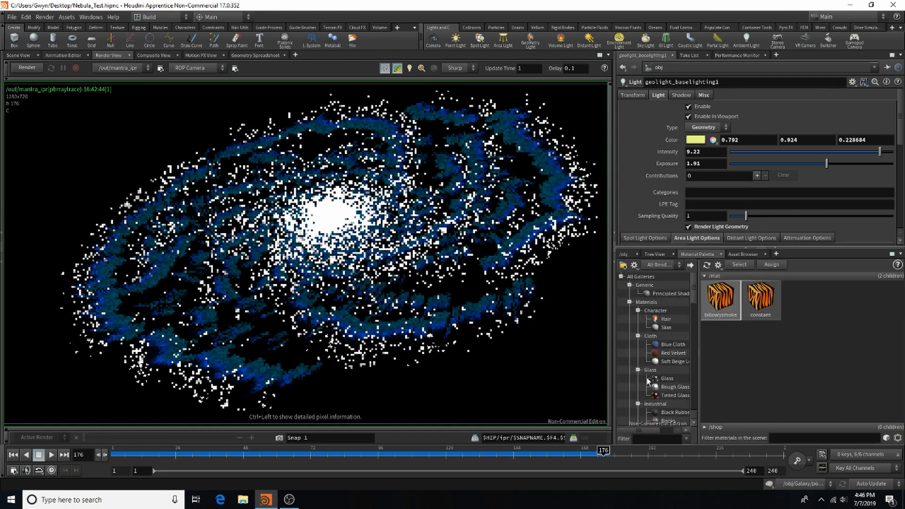
scroll(678, 321, down, 10)
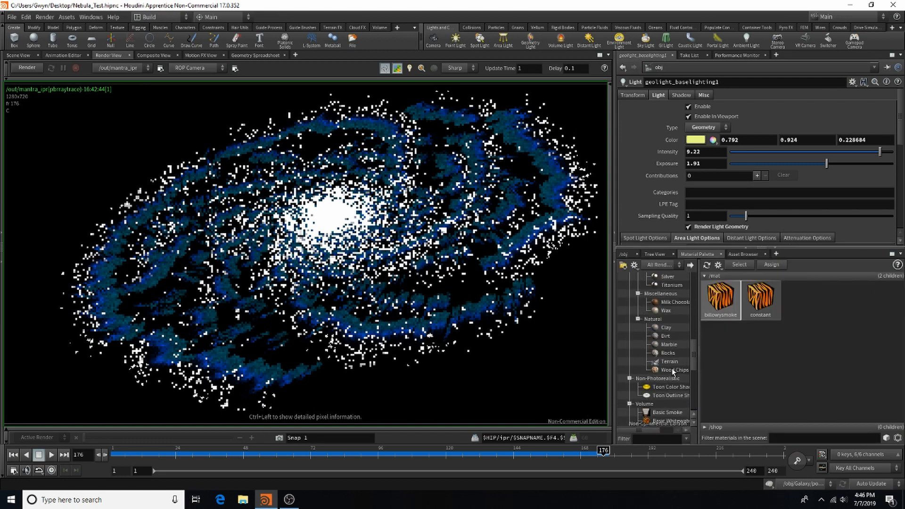
scroll(672, 369, down, 3)
scroll(670, 370, down, 5)
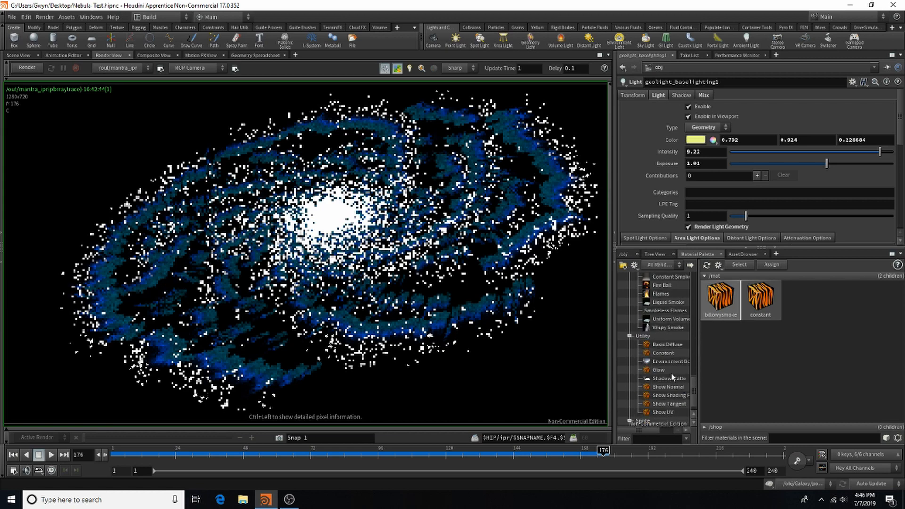
drag(655, 354, 816, 312)
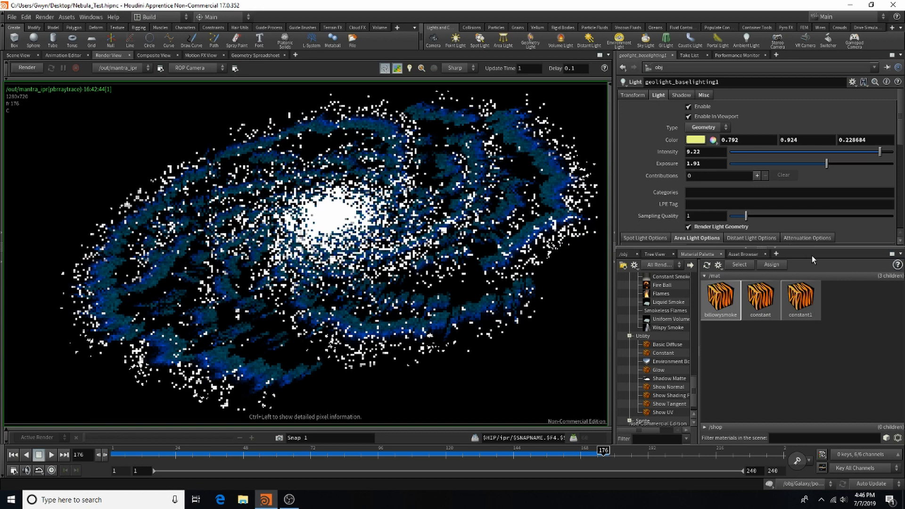
Open the new constant1 material in the /mat network and rename it stars_jitter.
click(792, 293)
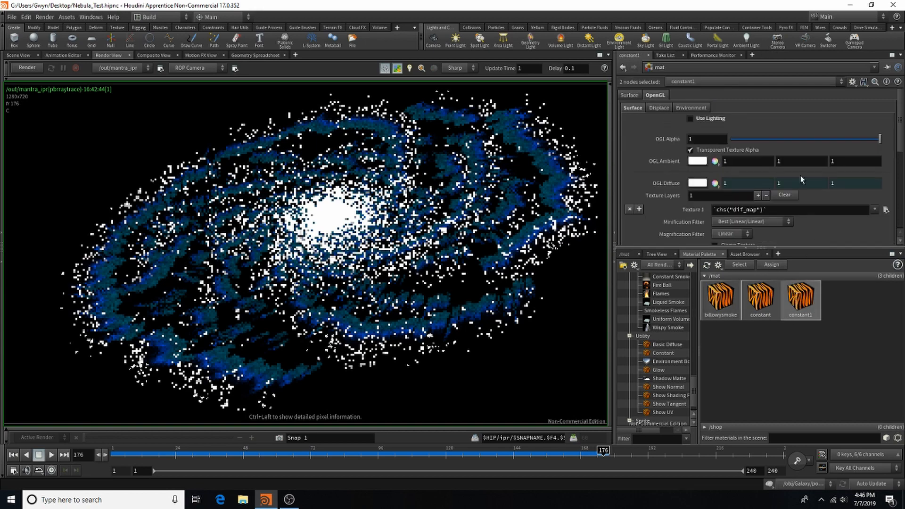
double_click(792, 301)
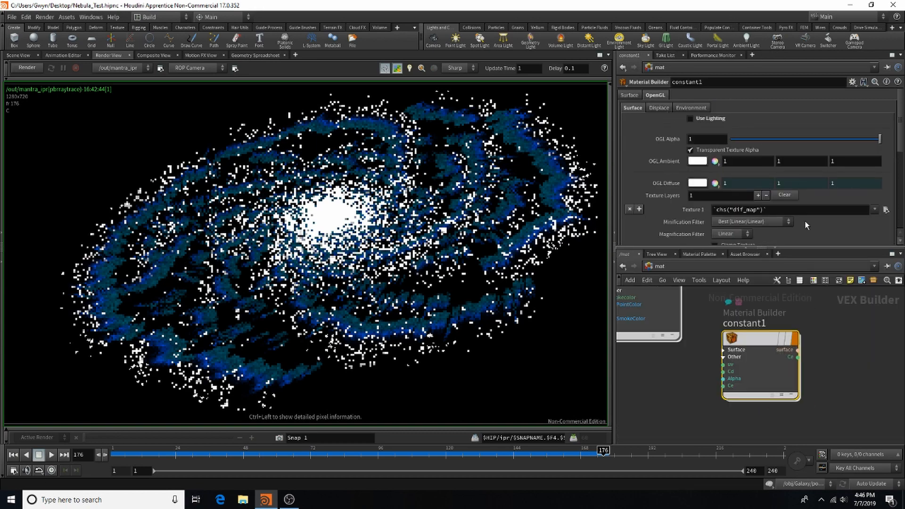
double_click(714, 81)
text(stars_)
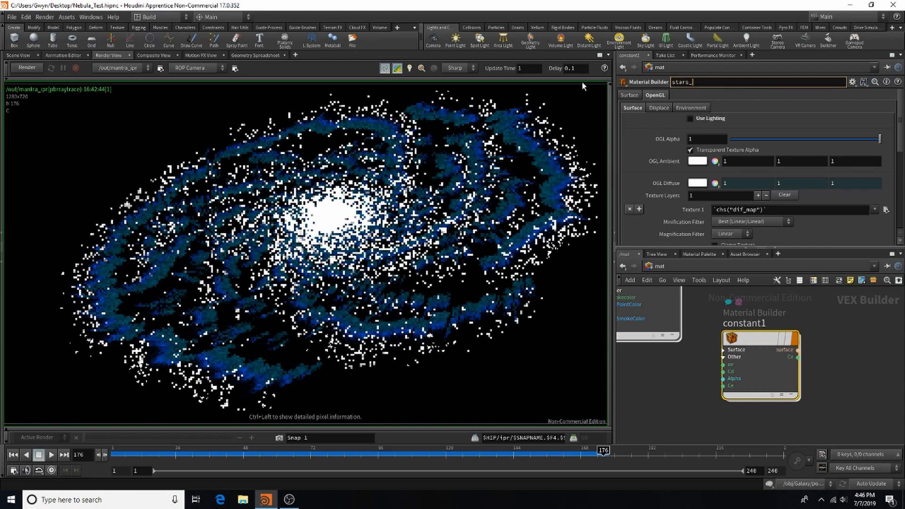
text(jitter_)
key(BackSpace)
key(Return)
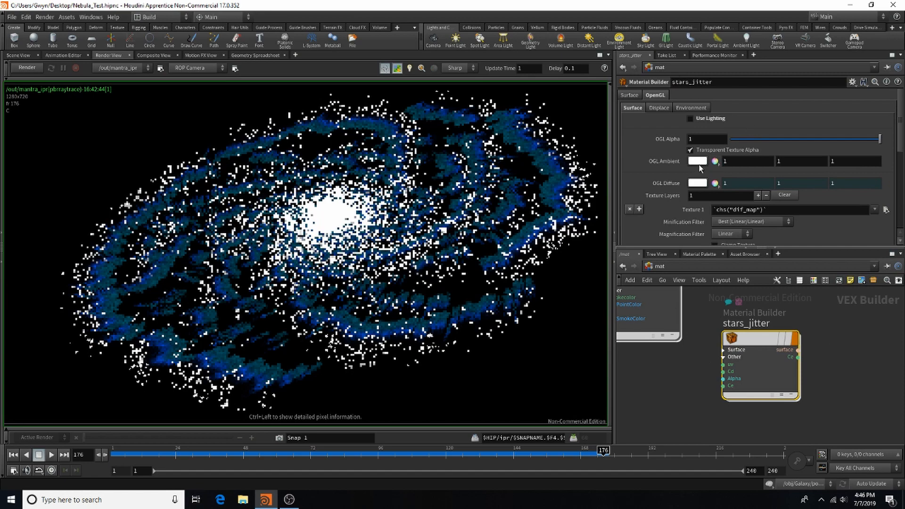
Set the OGL Ambient colour of stars_jitter to a pale yellow of 1, 1, 0.706.
click(699, 164)
click(787, 168)
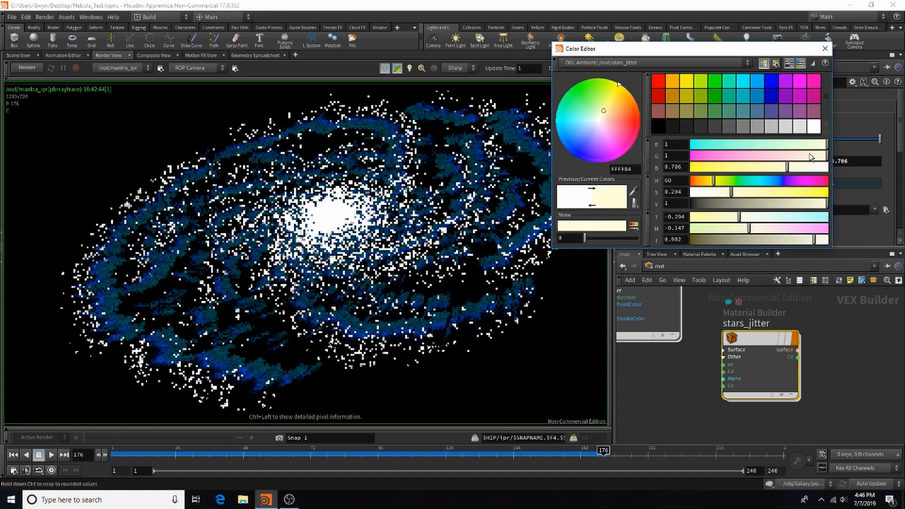
click(825, 49)
Set the OGL Diffuse colour of stars_jitter to a light orange of about 1, 0.708, 0.422.
click(698, 184)
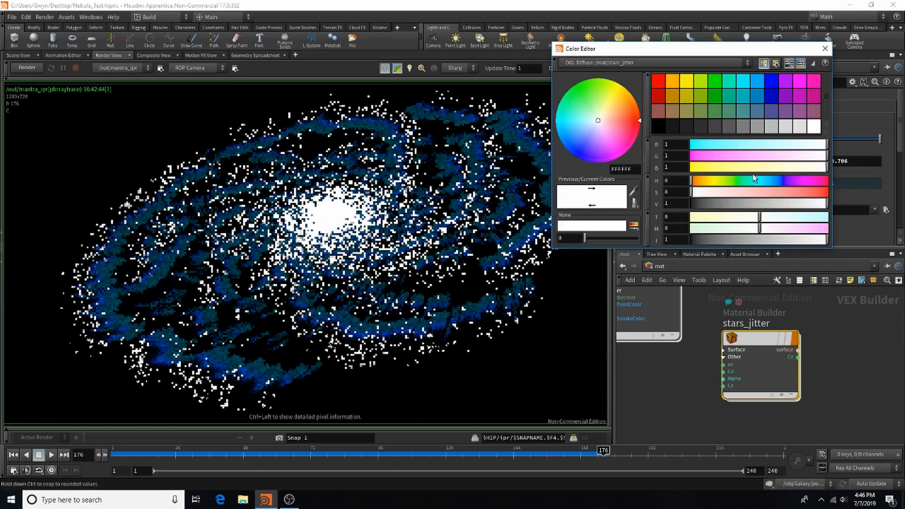
click(674, 82)
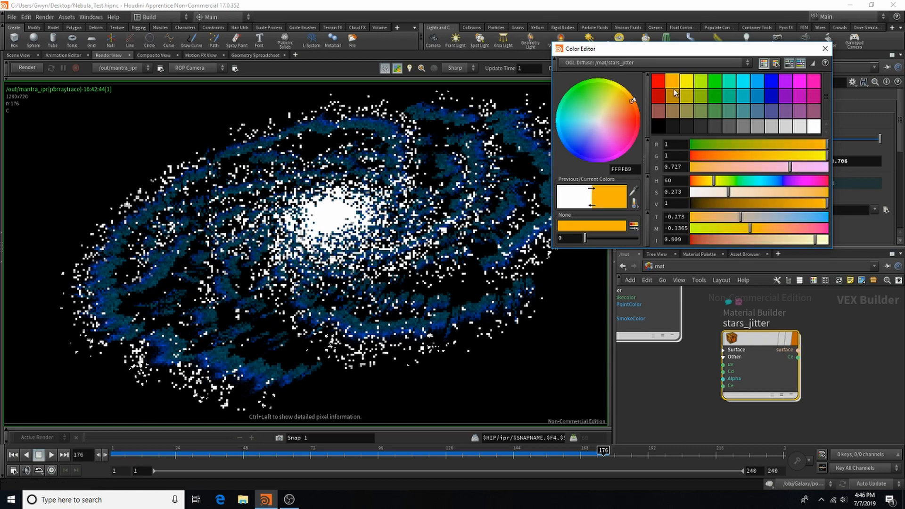
drag(718, 169, 725, 174)
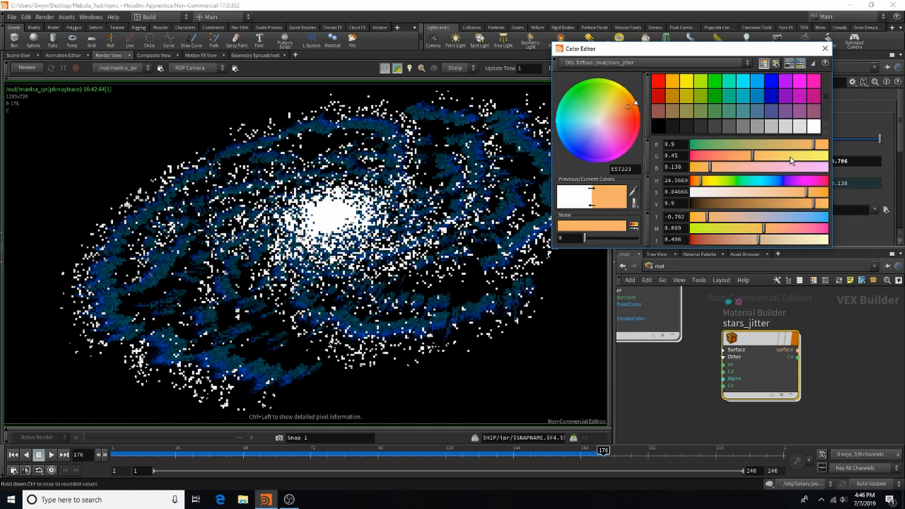
click(796, 144)
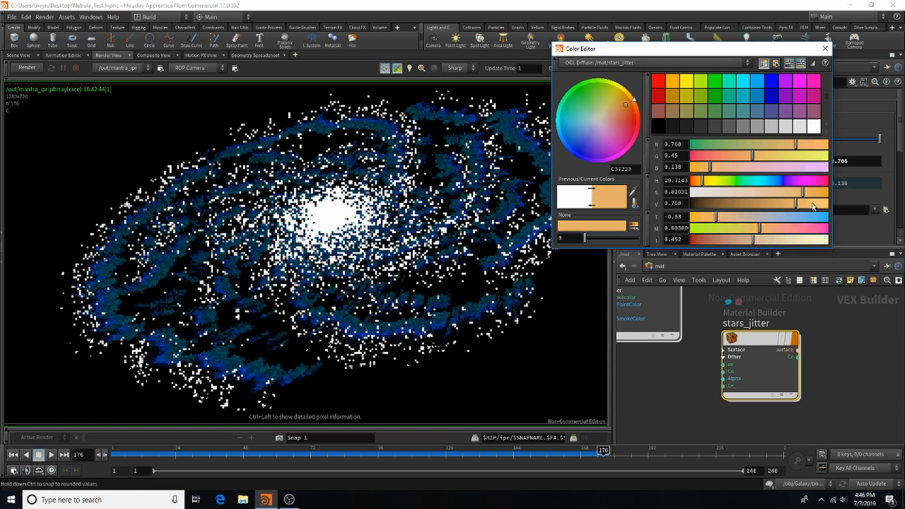
drag(813, 206, 772, 195)
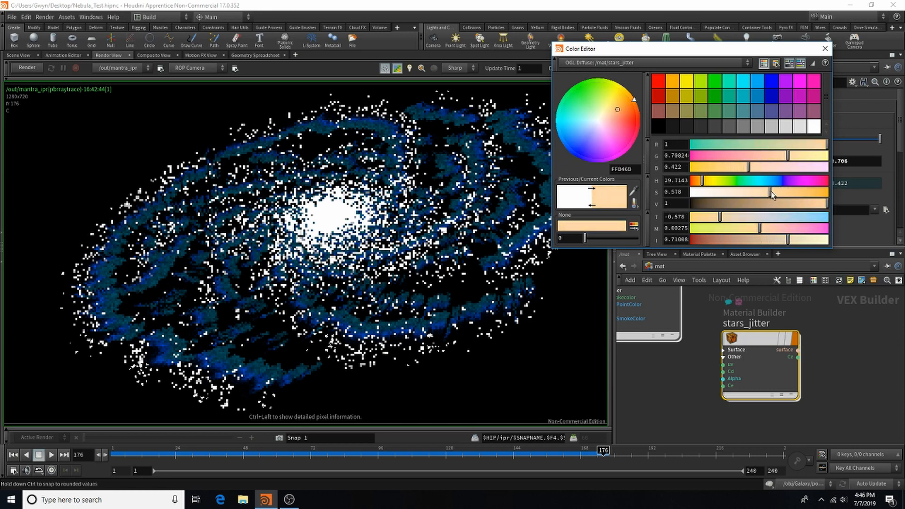
click(825, 48)
scroll(771, 147, down, 3)
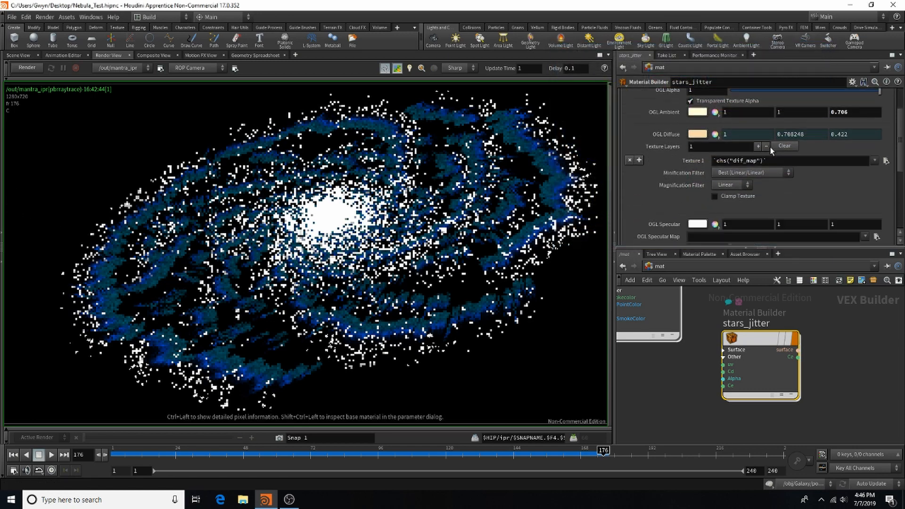
scroll(770, 147, down, 4)
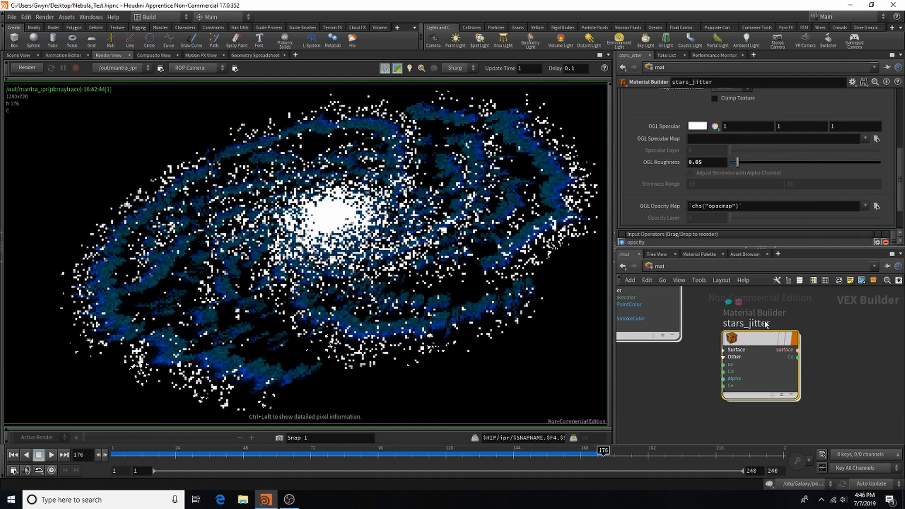
At object level, assign /mat/stars_jitter as the area light material of geolight_baselighting1.
click(661, 267)
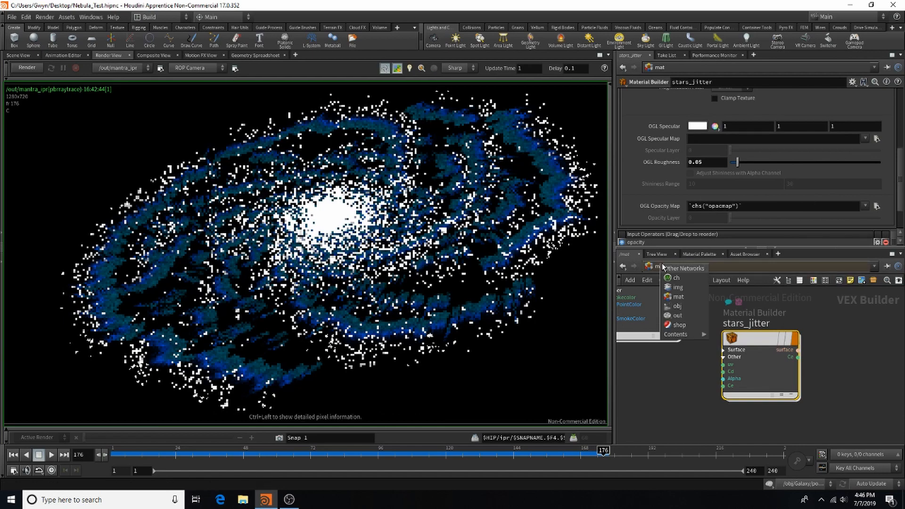
click(683, 306)
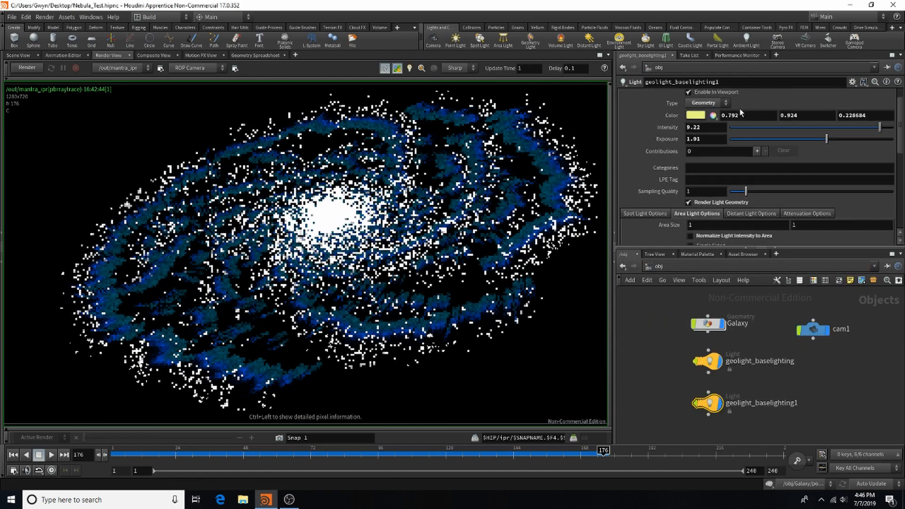
scroll(742, 112, down, 4)
click(890, 151)
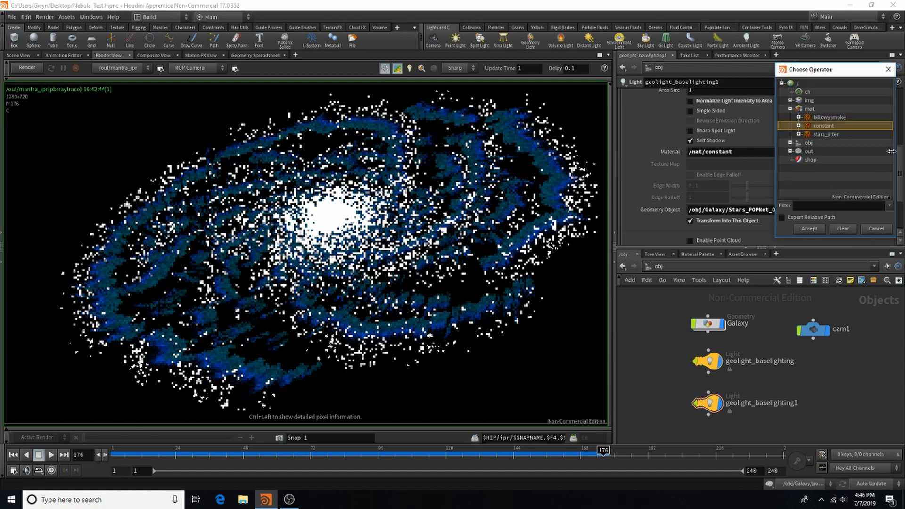
click(815, 136)
click(814, 231)
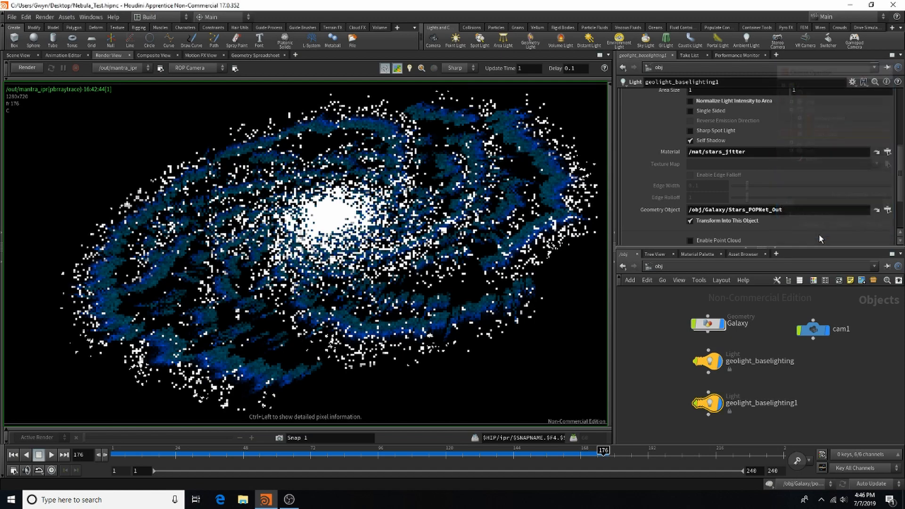
Start the render and reduce the saturation of the billowysmoke material's Smoke Color to 0.46.
click(27, 68)
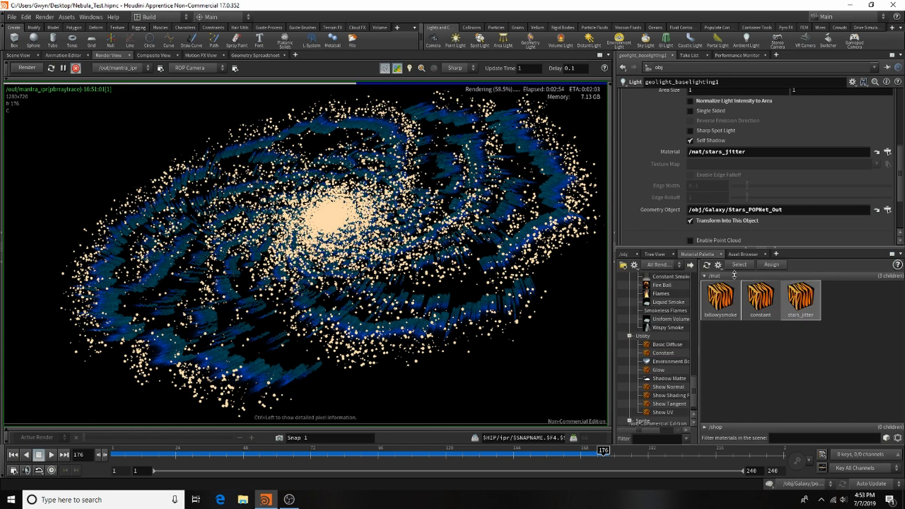
click(720, 305)
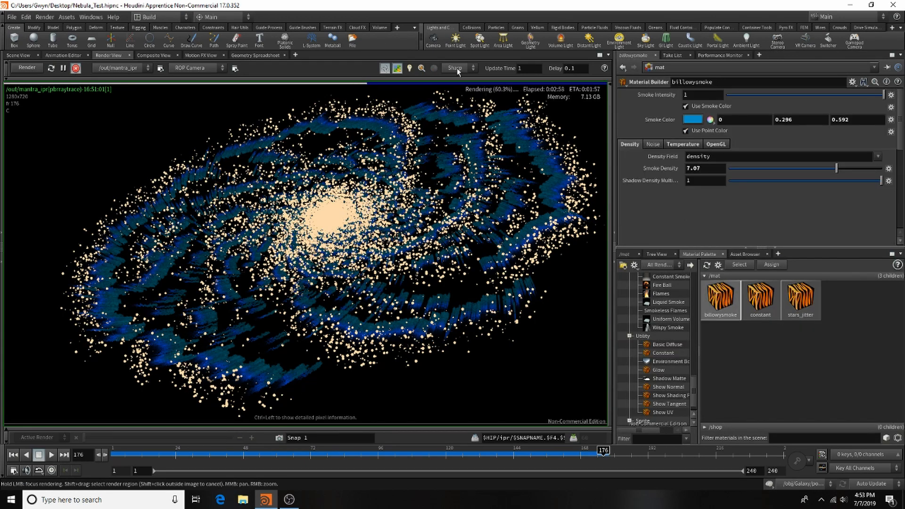
click(697, 121)
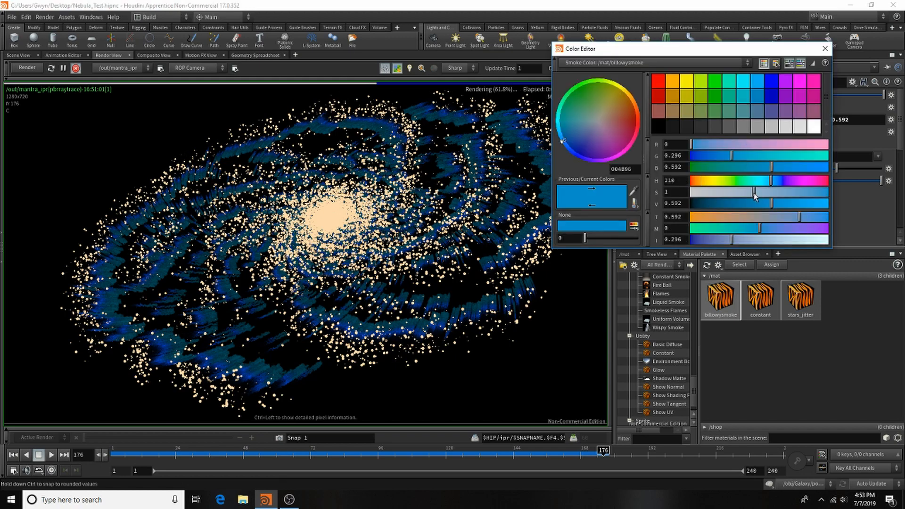
click(754, 194)
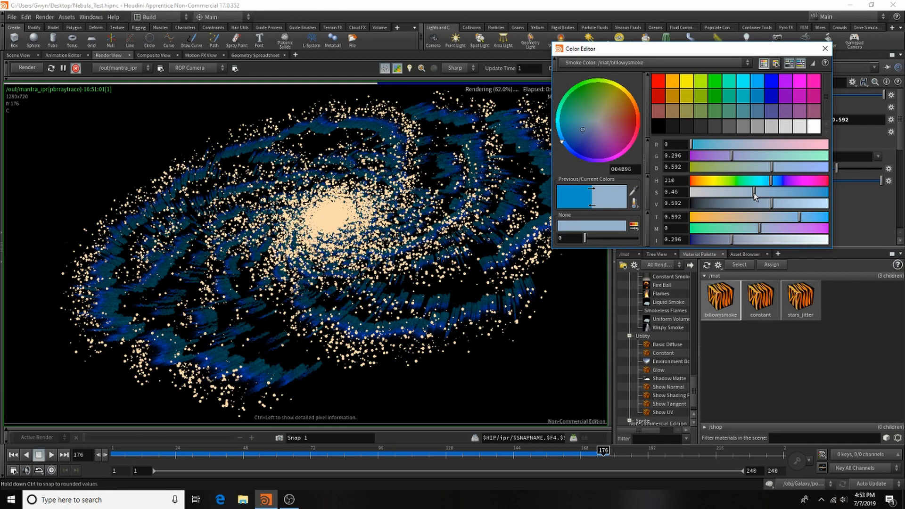
click(825, 48)
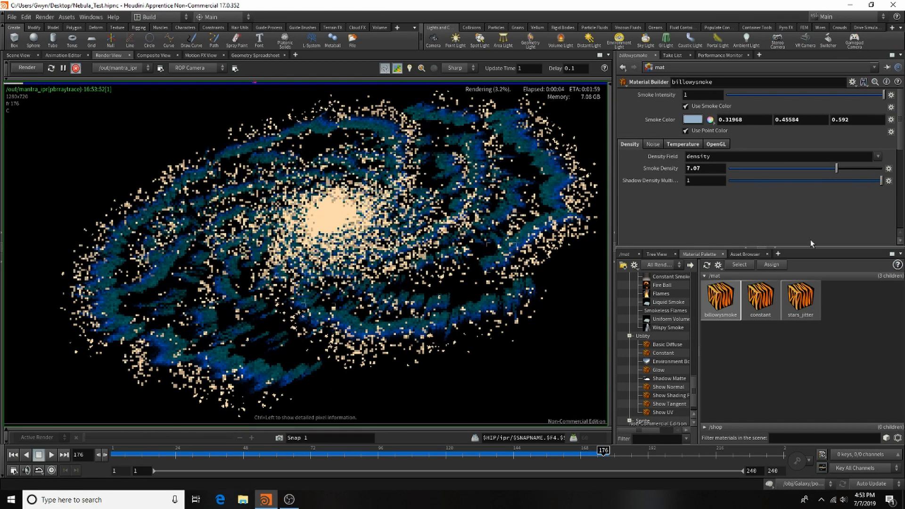
Set billowysmoke's Smoke Density to 9.48 and darken the last point of its temperature-to-density colour ramp to a value of 0.093.
click(874, 168)
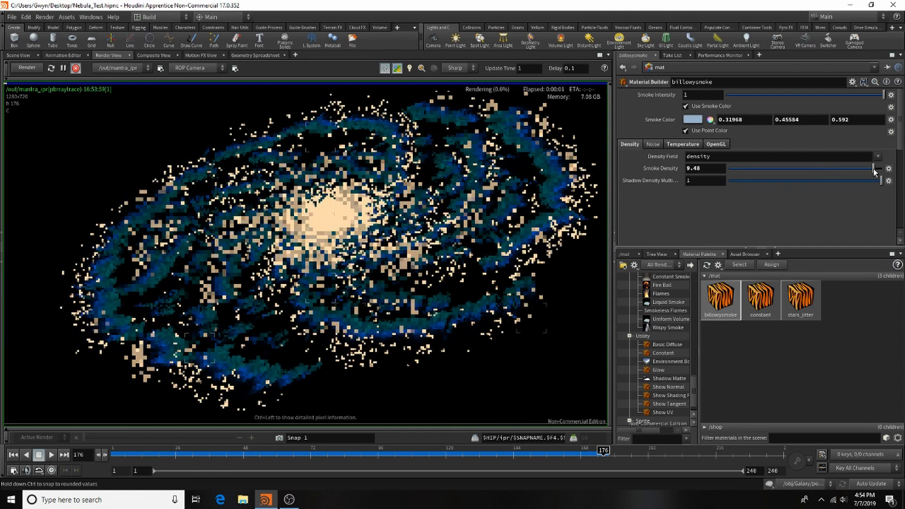
click(683, 144)
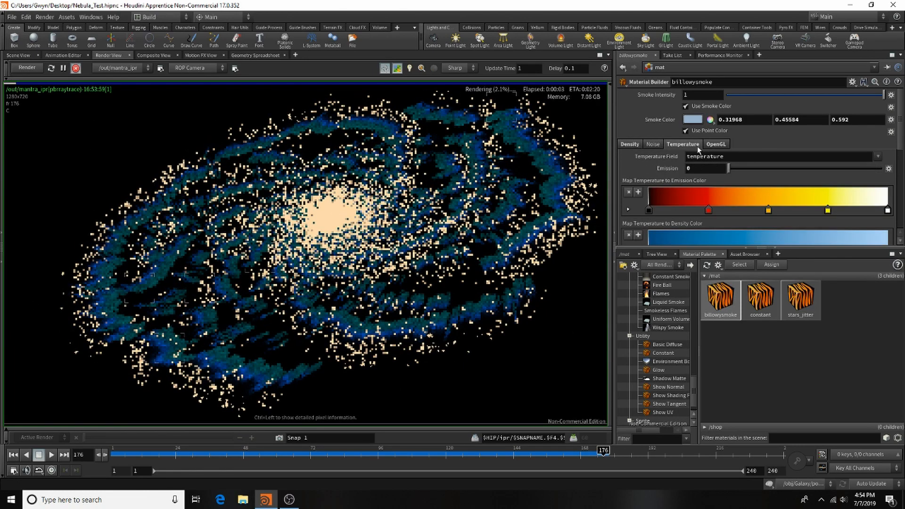
scroll(750, 217, down, 3)
double_click(888, 179)
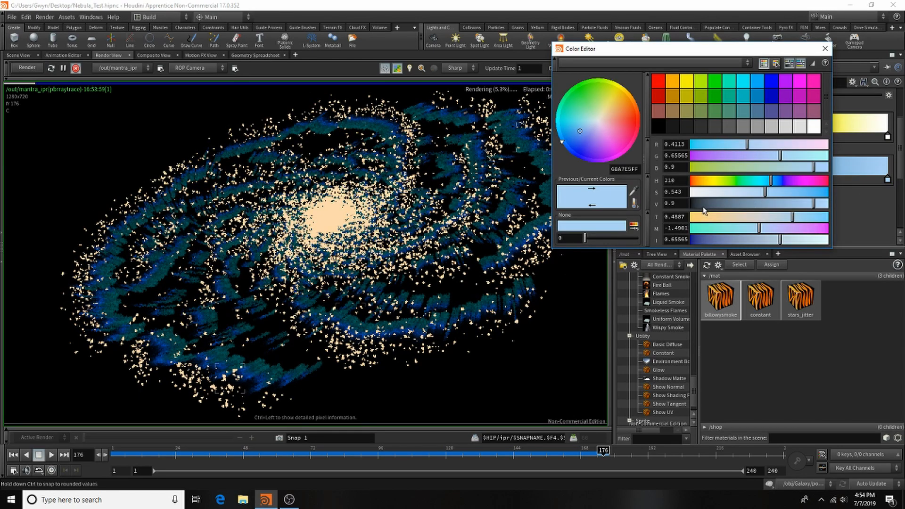
click(704, 205)
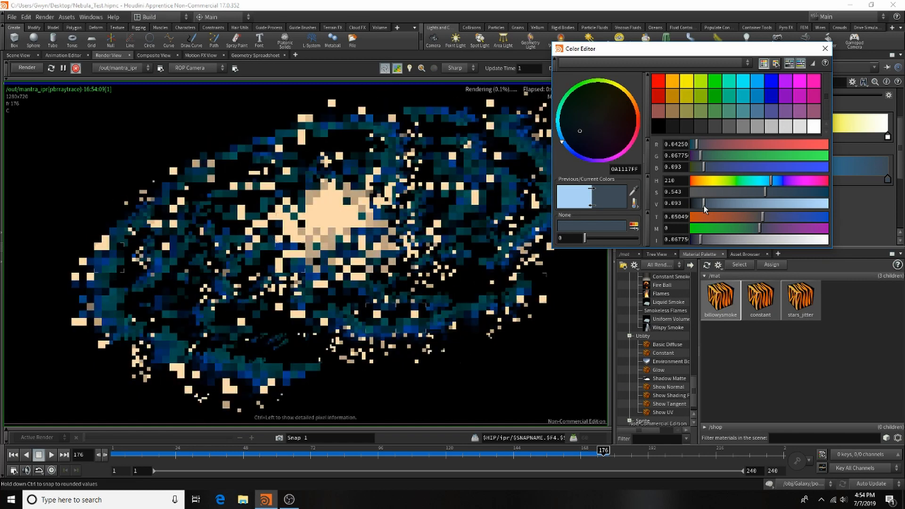
click(829, 50)
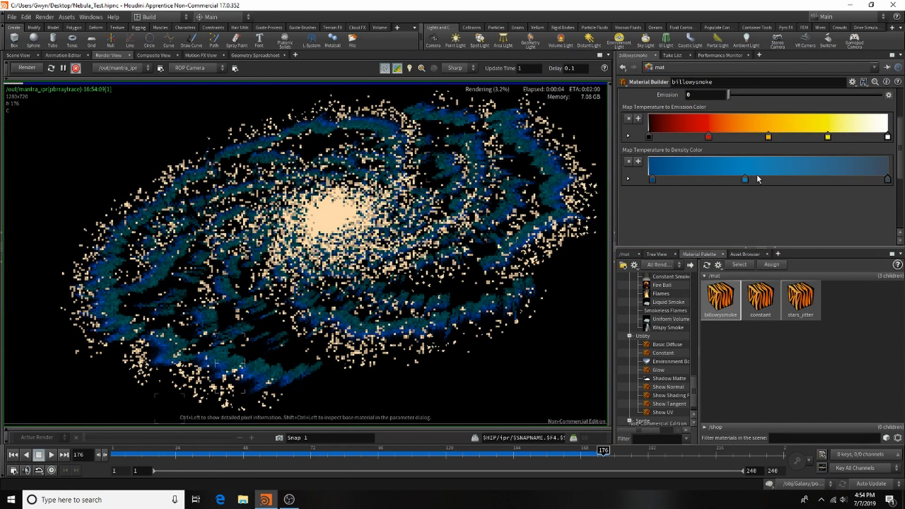
scroll(757, 174, up, 3)
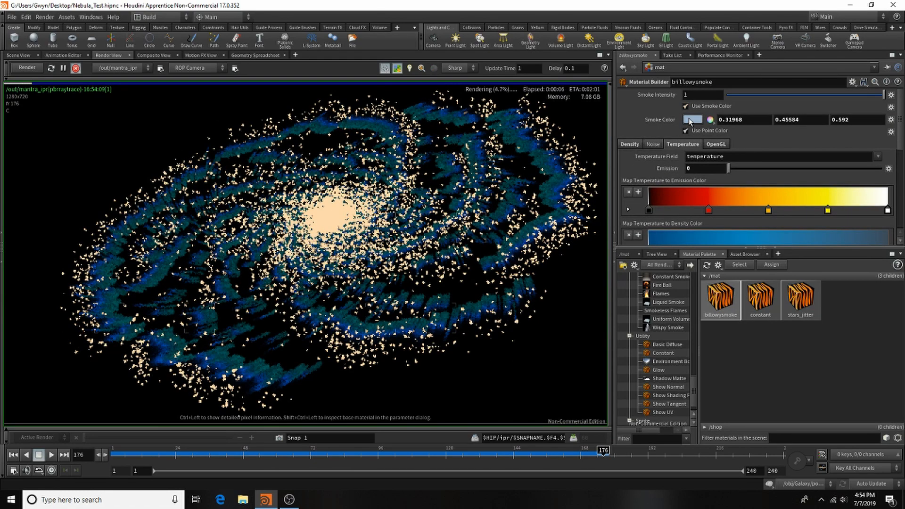
click(690, 120)
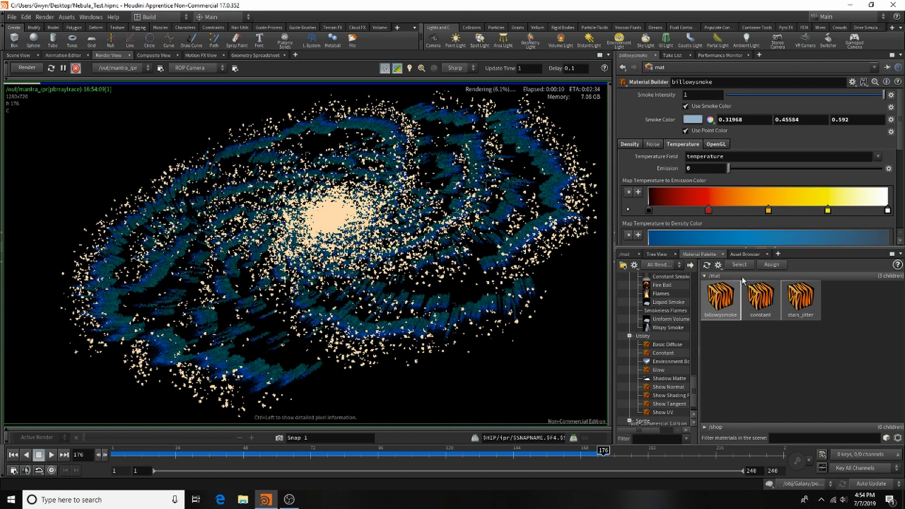
Lighten the OGL Diffuse colour of stars_jitter by setting its saturation to 0.367.
click(799, 304)
scroll(723, 171, down, 5)
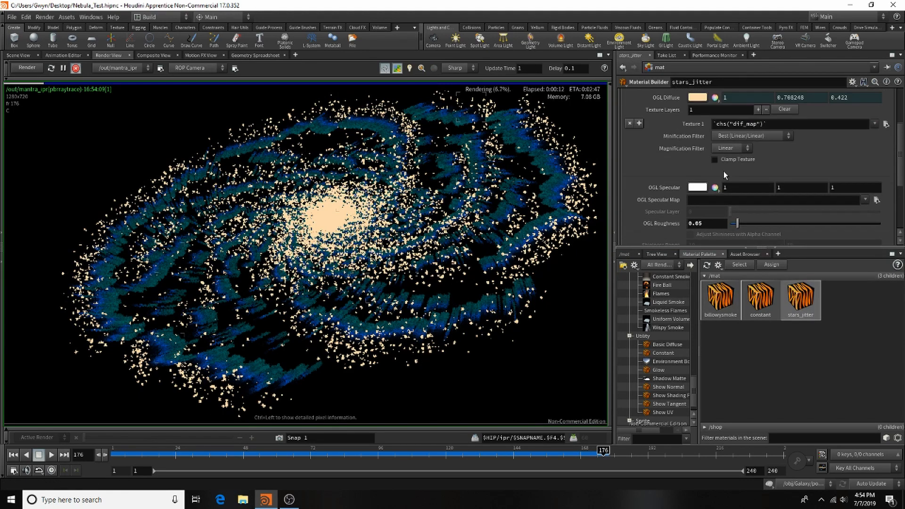
scroll(723, 171, up, 2)
click(699, 160)
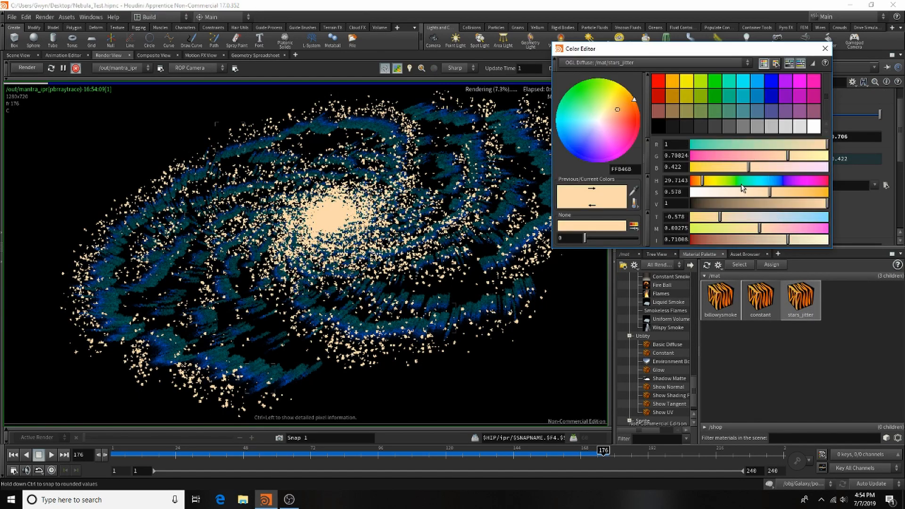
drag(747, 197, 741, 194)
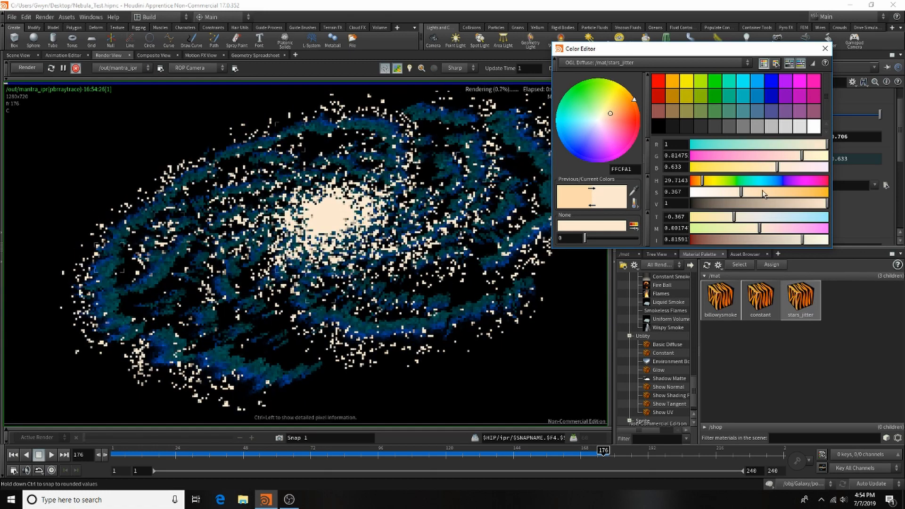
click(826, 48)
Check the surface, displacement and environment settings of stars_jitter and enable Use Lighting for its OpenGL surface.
scroll(755, 157, up, 2)
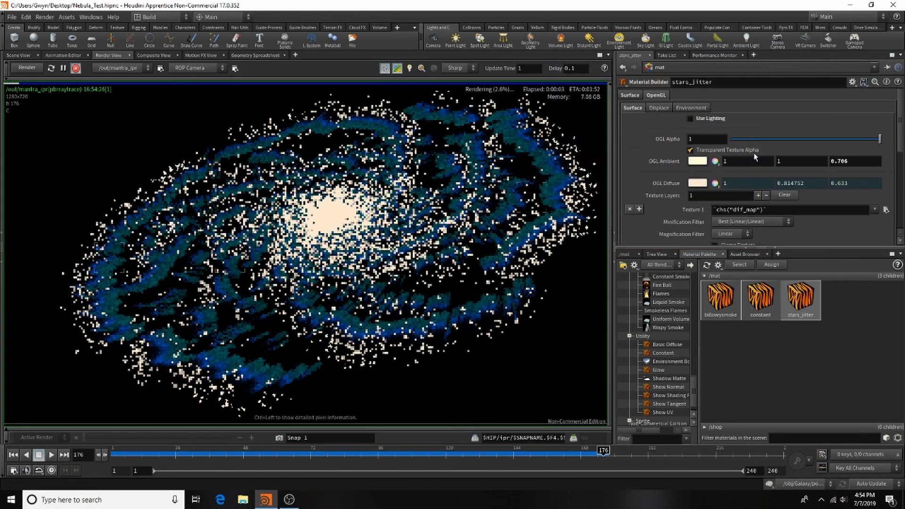
click(666, 106)
click(631, 96)
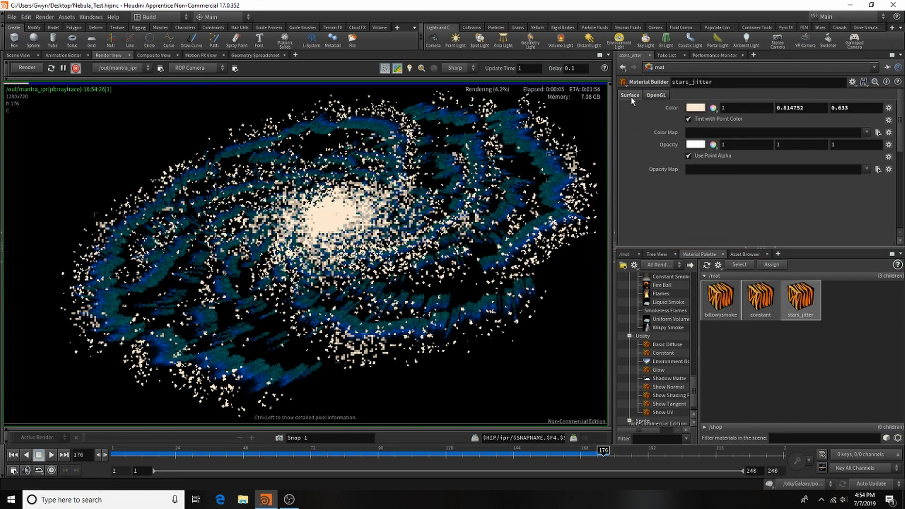
click(661, 95)
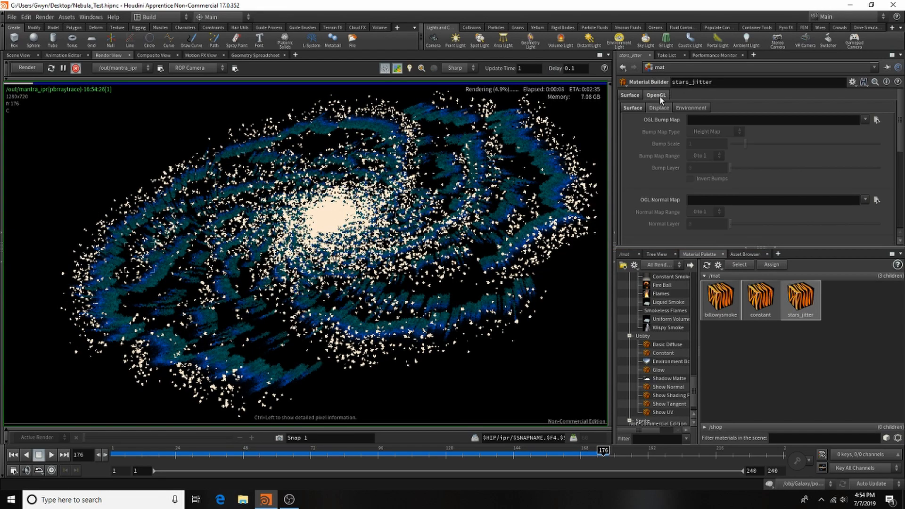
scroll(769, 142, down, 5)
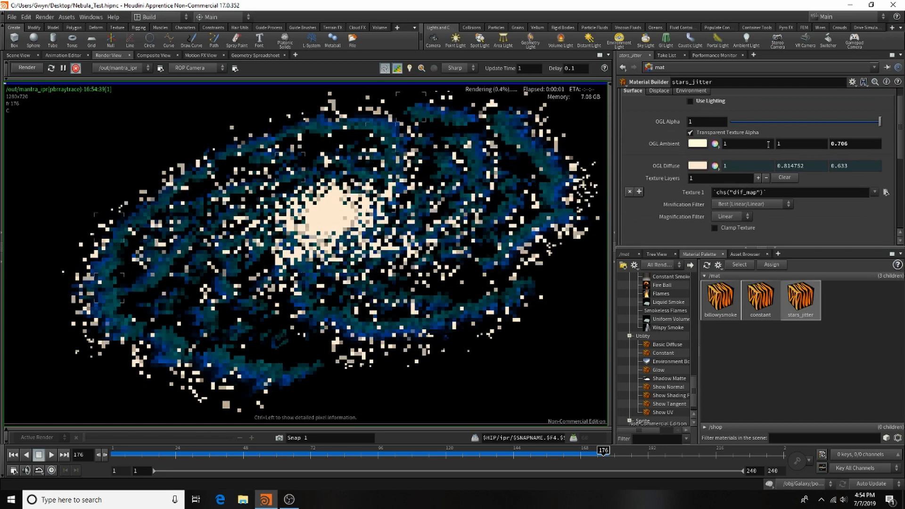
scroll(768, 143, up, 2)
click(679, 108)
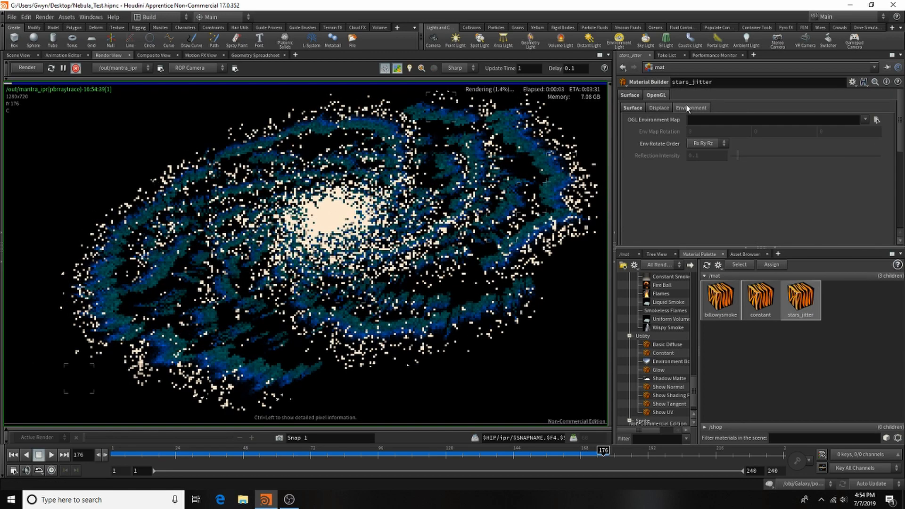
click(635, 108)
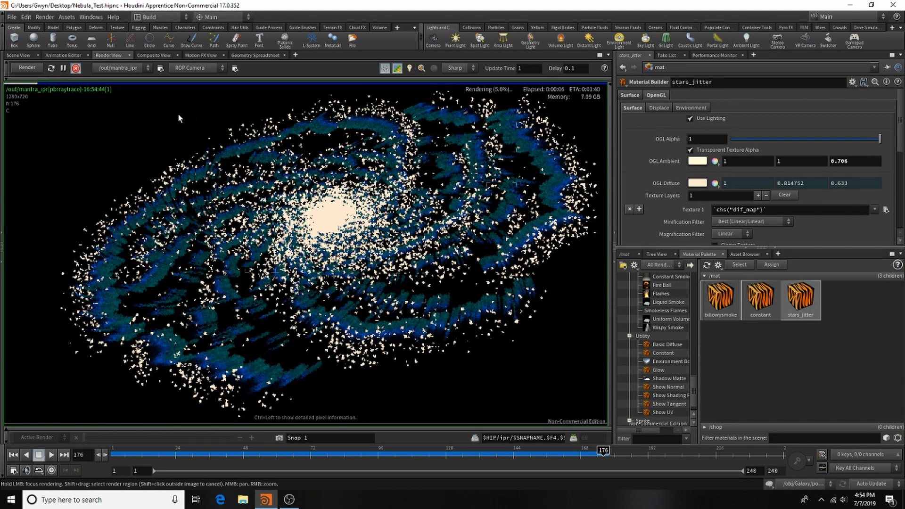
Stop the render and return to the 3D scene view, closing the File Explorer window.
click(75, 68)
click(27, 56)
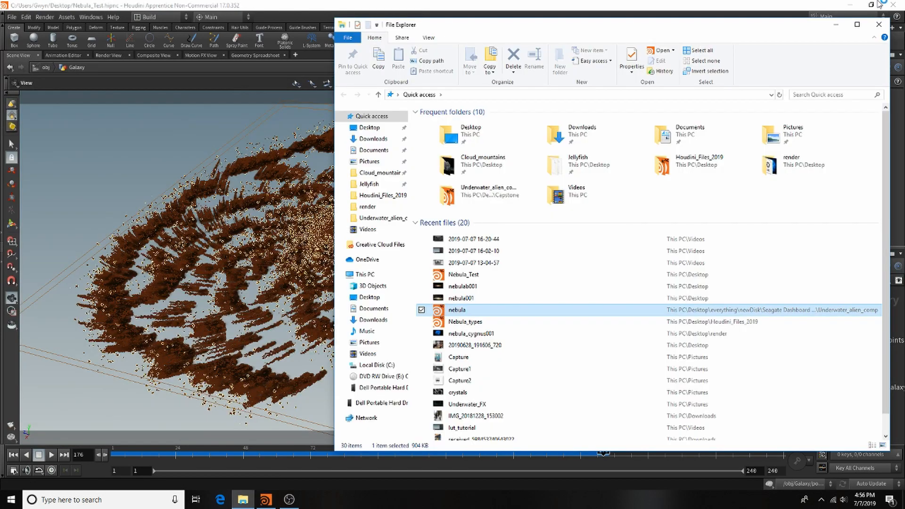
click(893, 24)
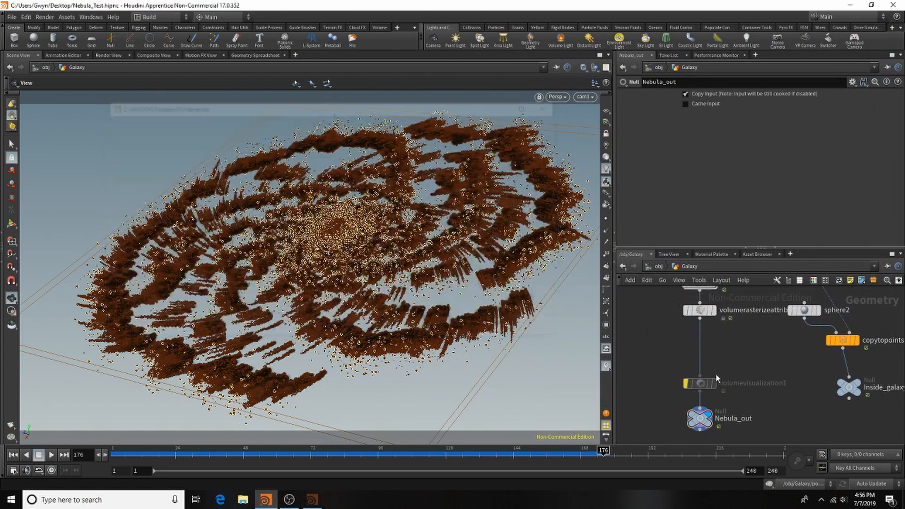
In the Galaxy network, display the Color_galaxy node and show its colour ramp parameters.
scroll(663, 378, down, 3)
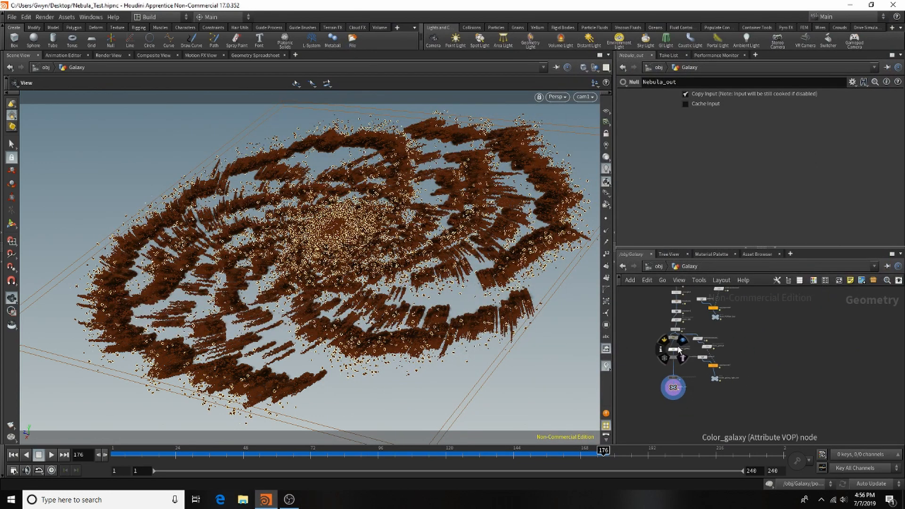
scroll(699, 335, up, 3)
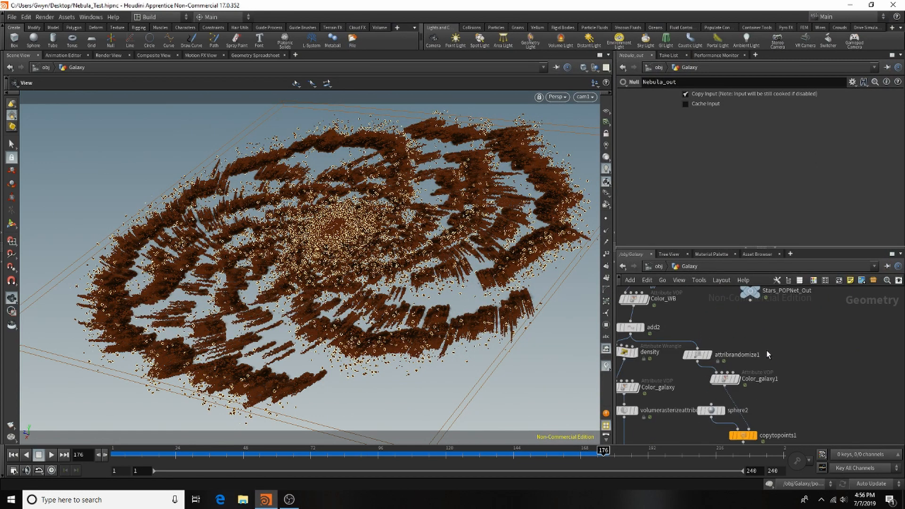
scroll(699, 339, up, 4)
click(705, 371)
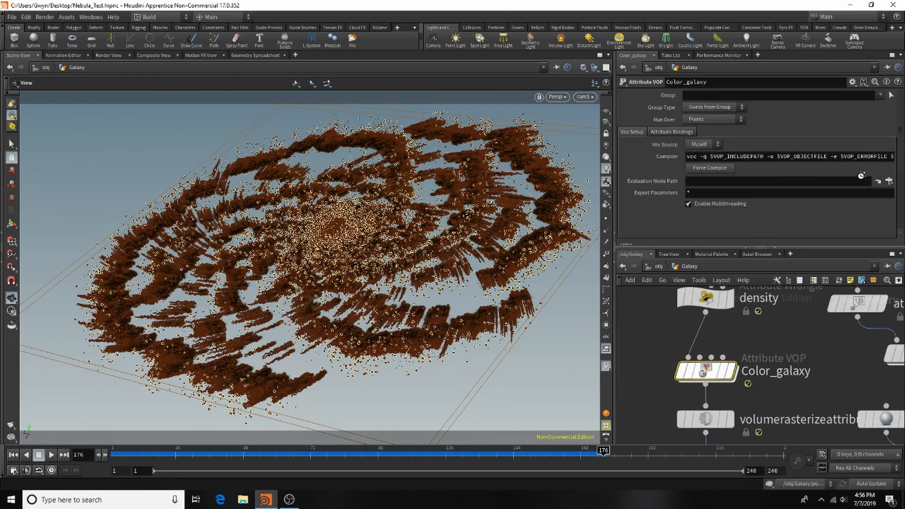
scroll(745, 377, down, 5)
scroll(747, 389, up, 4)
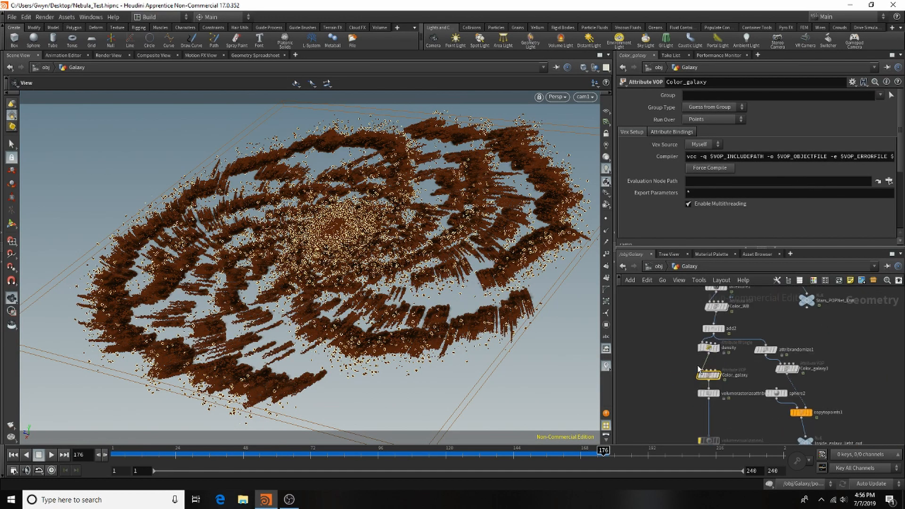
click(735, 382)
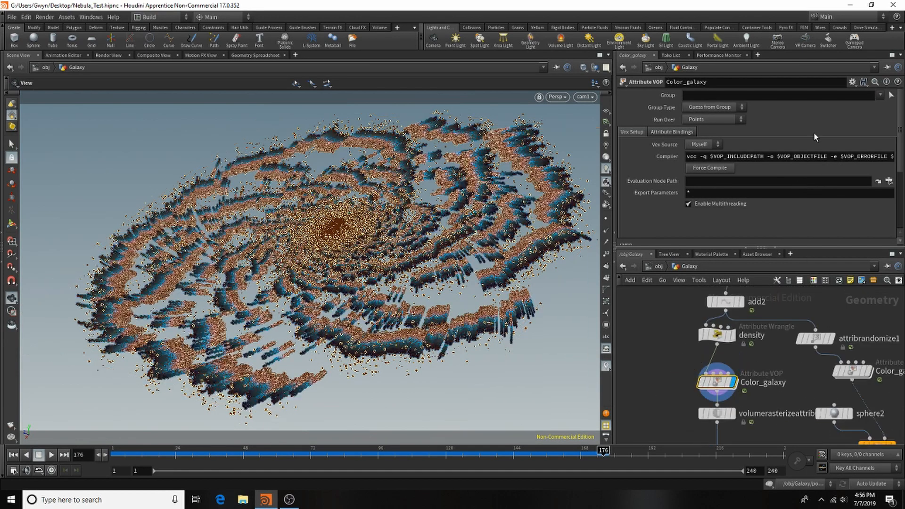
scroll(781, 163, down, 4)
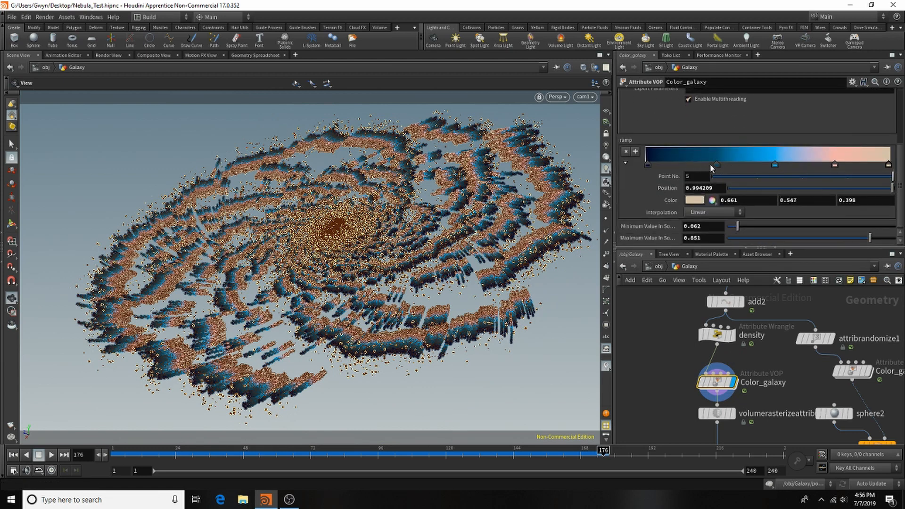
With the render view shown for comparison, remove the bright blue point from the Color_galaxy ramp and move the teal point near the middle.
click(116, 56)
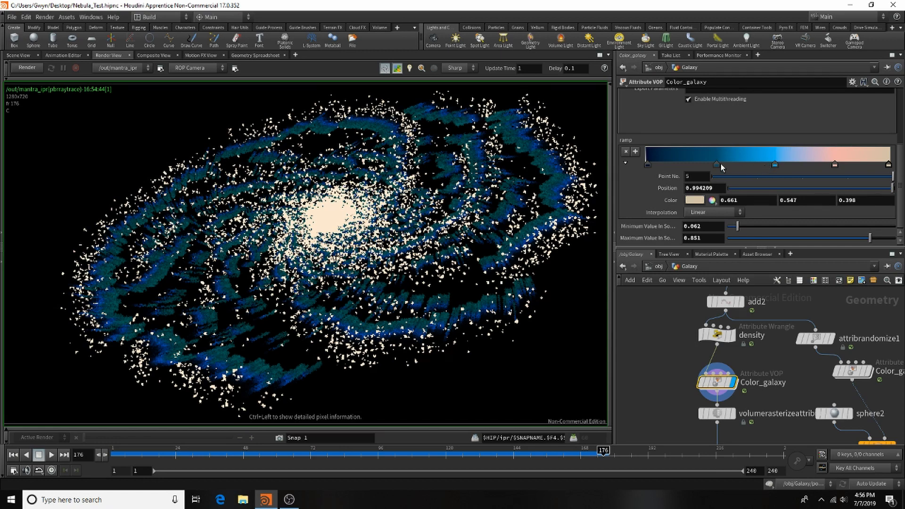
click(776, 165)
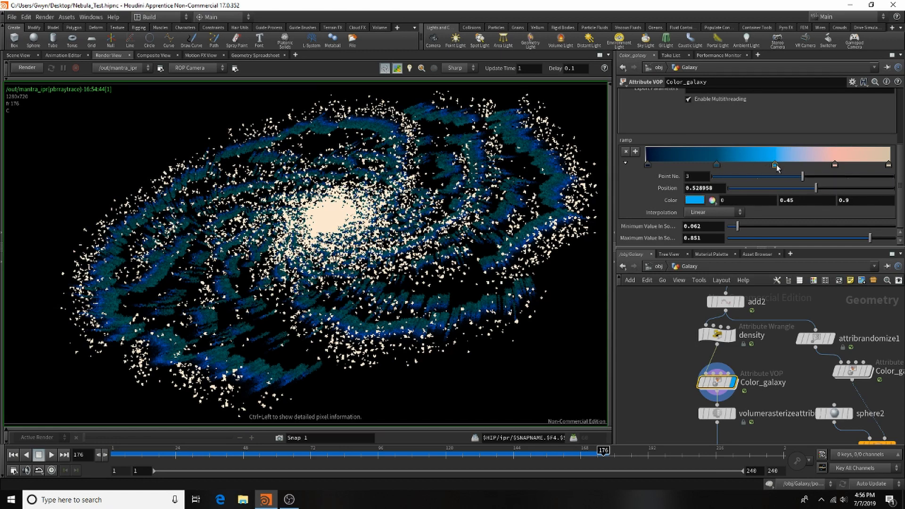
drag(775, 165, 836, 165)
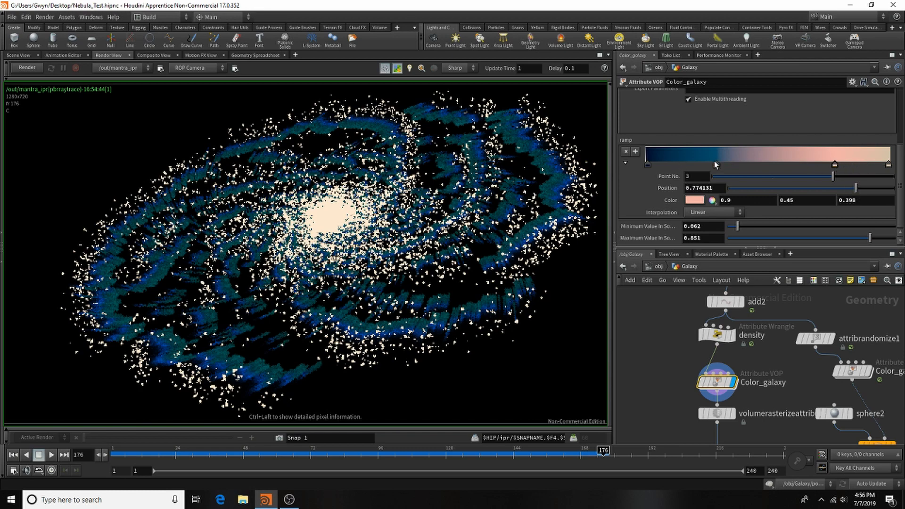
drag(717, 165, 763, 165)
Give the Color_galaxy ramp a black starting point at position 0 and move the pink point to about 0.693.
mouse_move(648, 165)
mouse_down()
mouse_move(687, 166)
mouse_move(644, 166)
mouse_up()
click(655, 165)
click(695, 200)
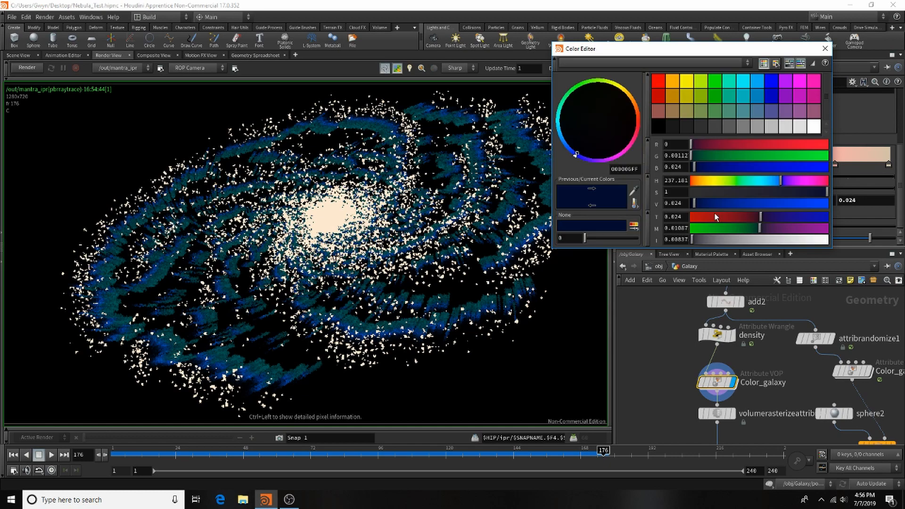
drag(694, 204, 683, 206)
click(825, 48)
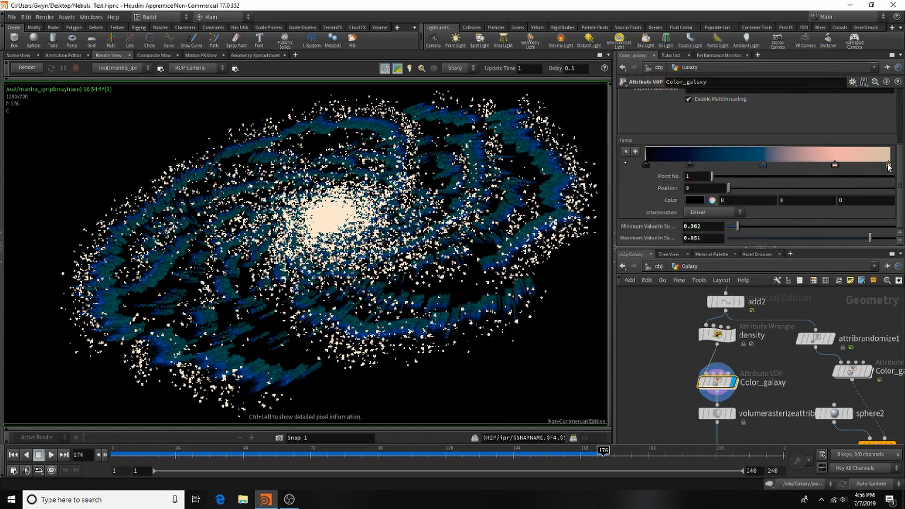
drag(831, 166, 813, 168)
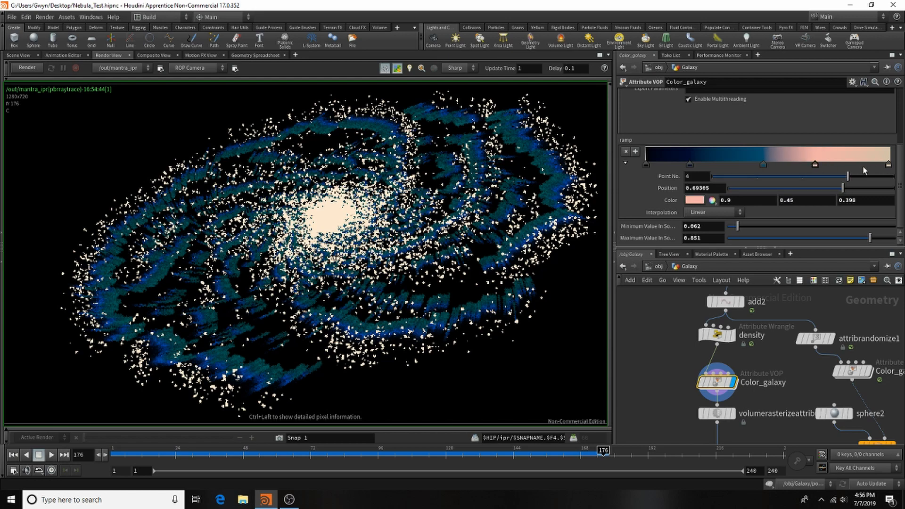
Move the beige point of the Color_galaxy ramp to about 0.824 and add a near-white, desaturated point at about 0.996.
drag(889, 165, 852, 165)
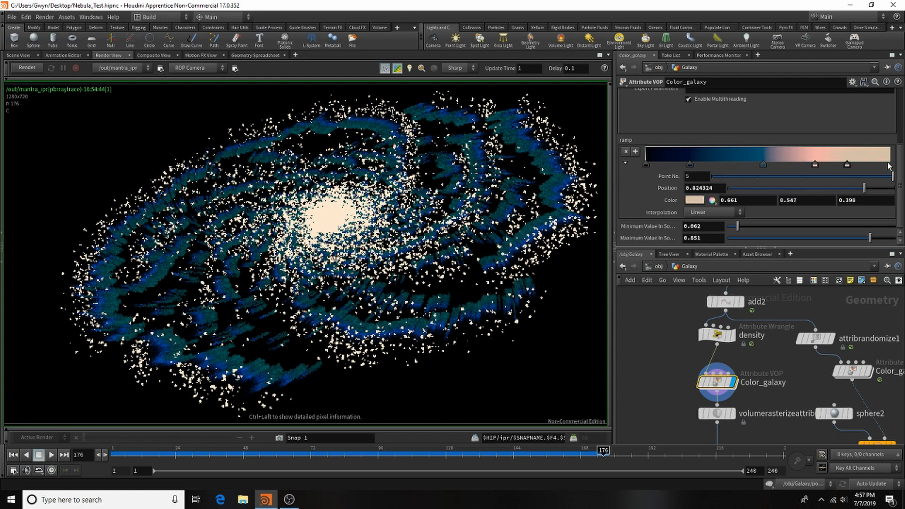
double_click(890, 165)
click(696, 192)
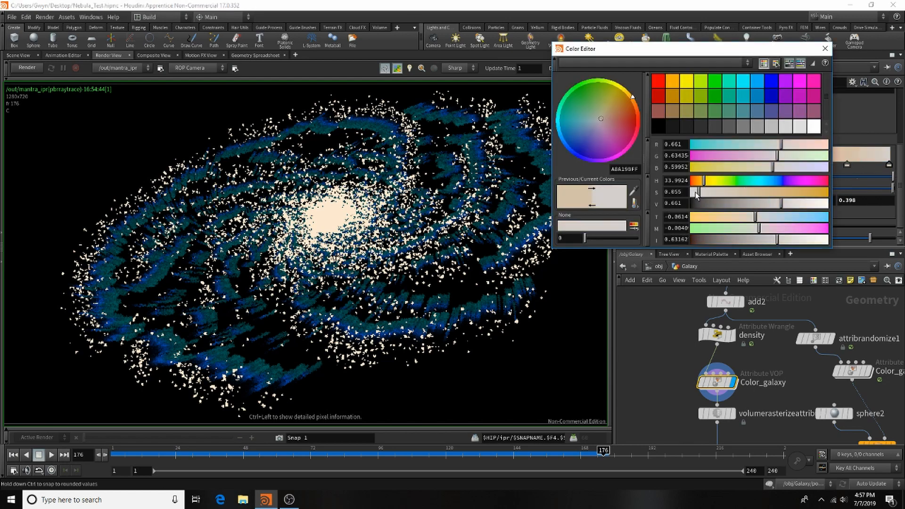
click(826, 49)
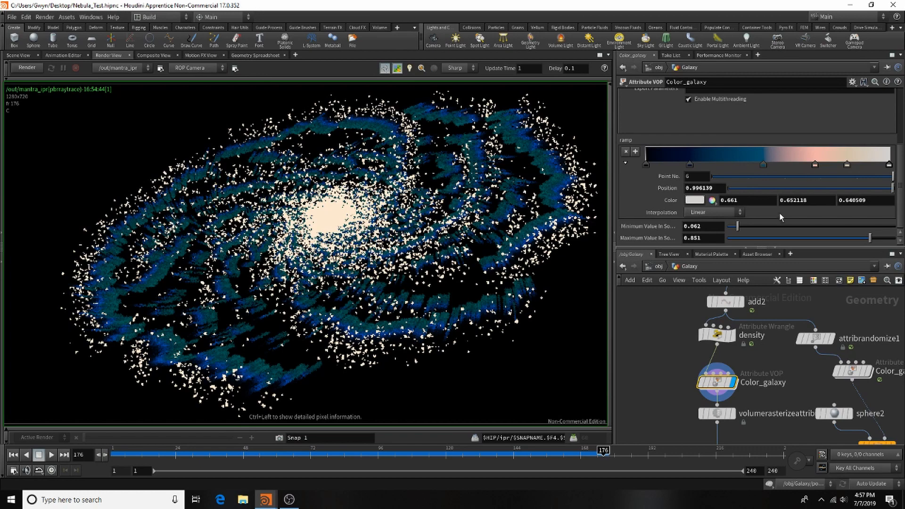
Return to the 3D scene view, set the Volume Rasterize Attributes node's voxel size to 0.4 and enable Velocity Blur.
click(15, 56)
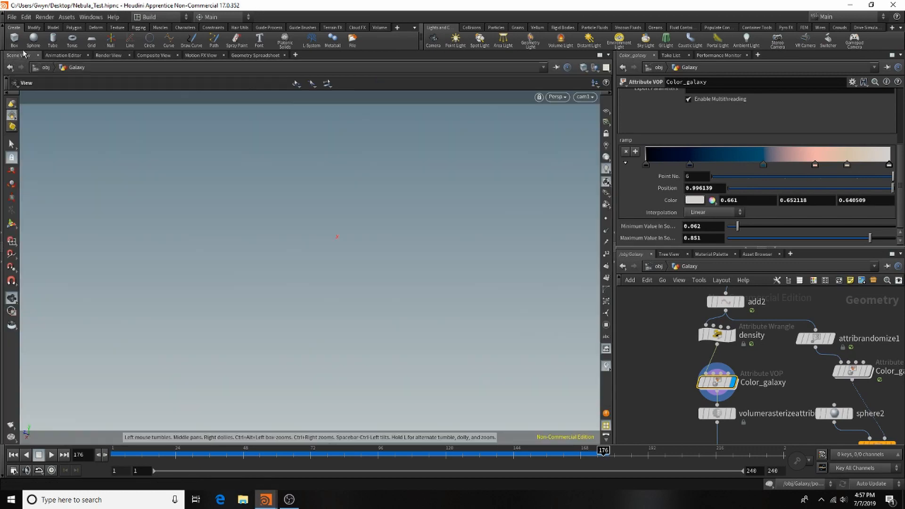
click(16, 18)
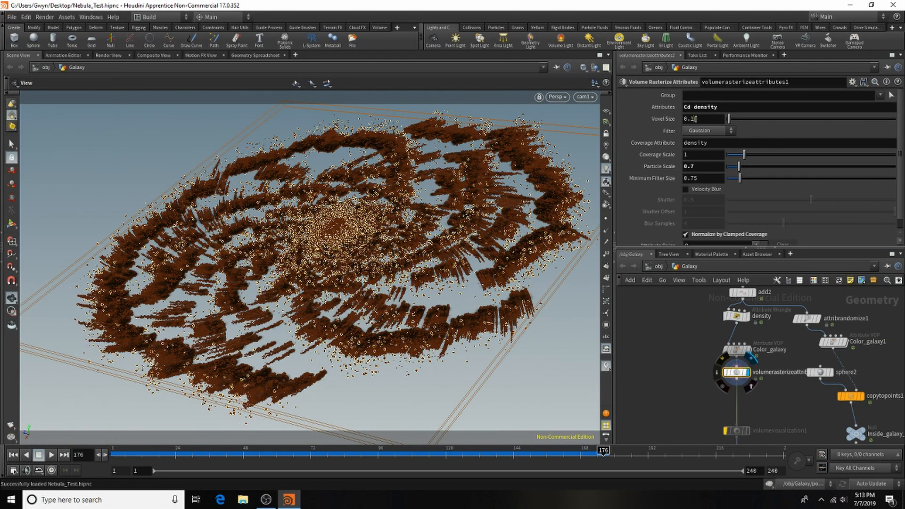
double_click(691, 119)
text(4)
key(Return)
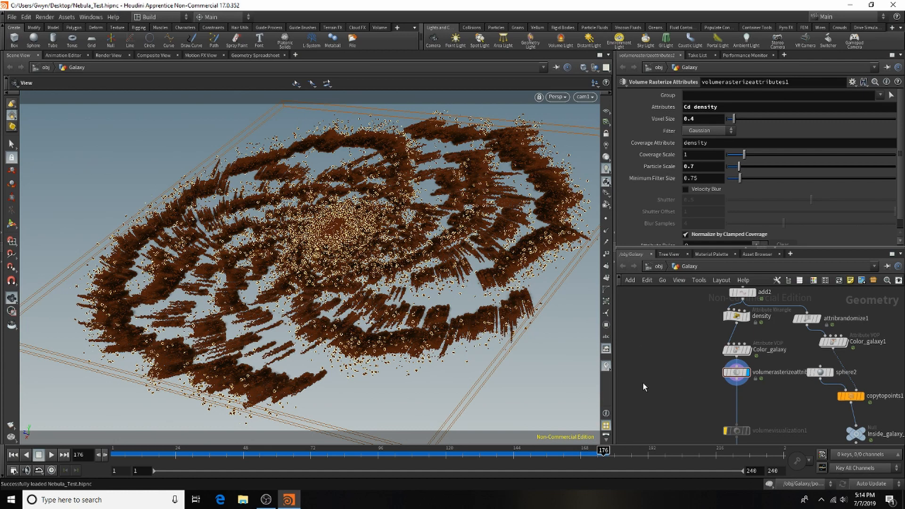
scroll(704, 354, down, 4)
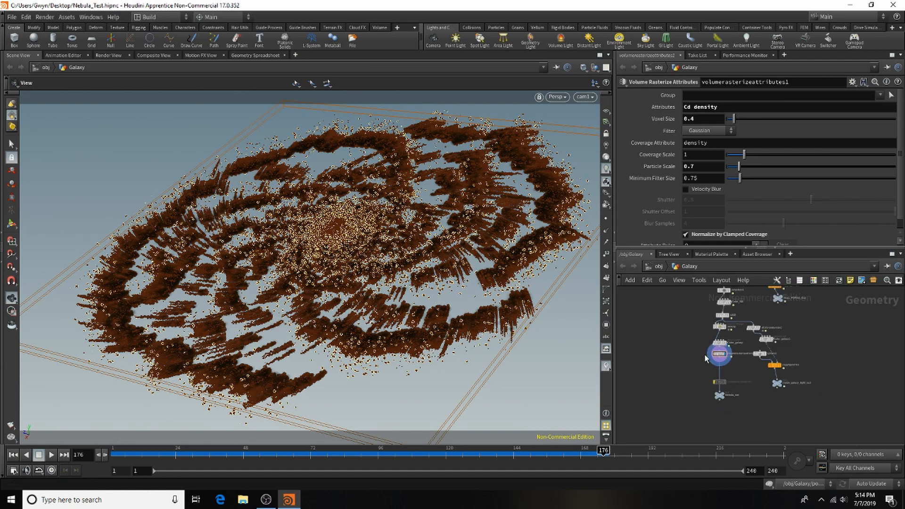
scroll(702, 363, up, 4)
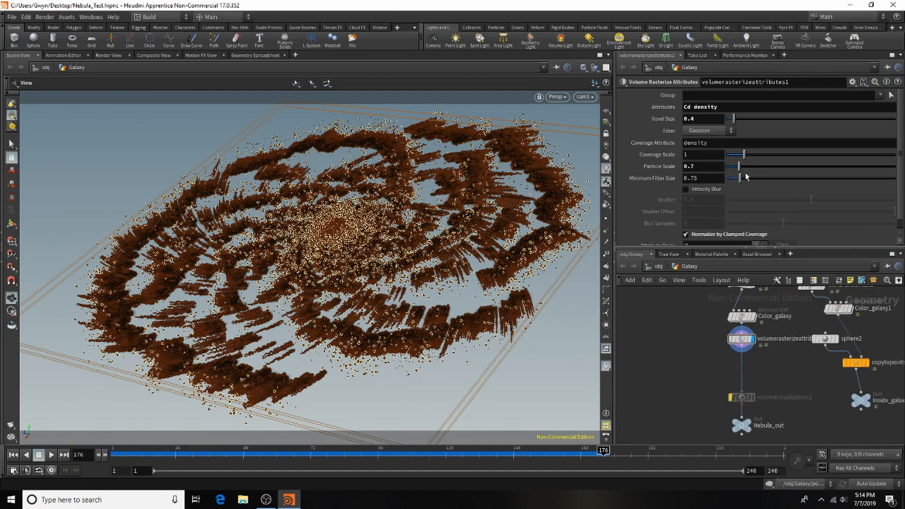
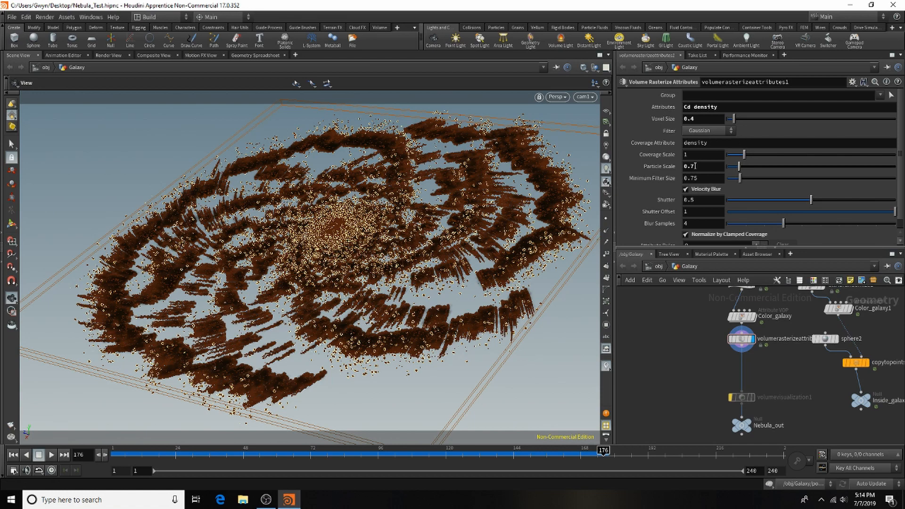
Add a Volume VOP node fed by the Volume Rasterize Attributes output in the Galaxy network, and save the scene.
key(Tab)
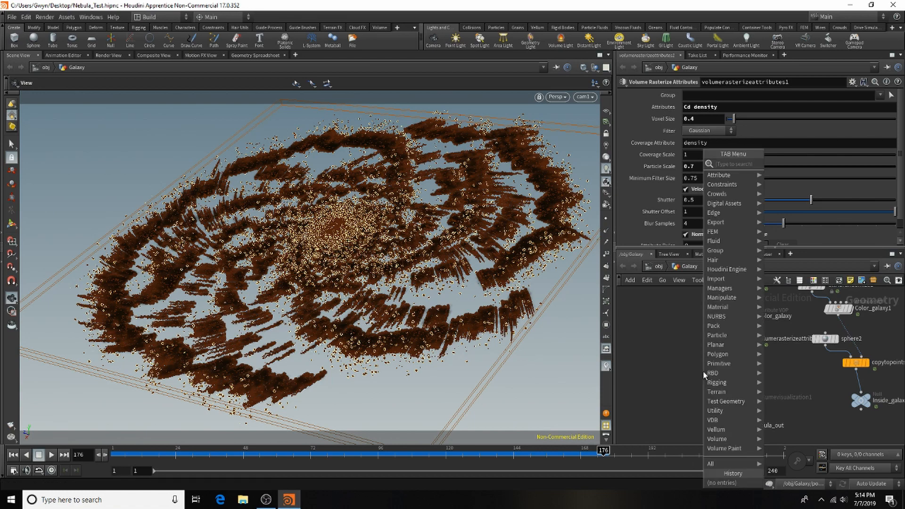
text(volume)
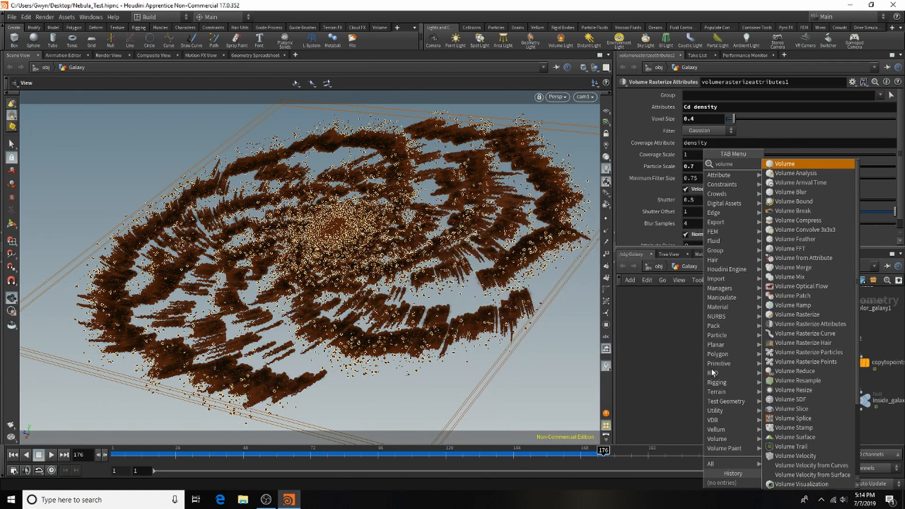
scroll(823, 409, down, 3)
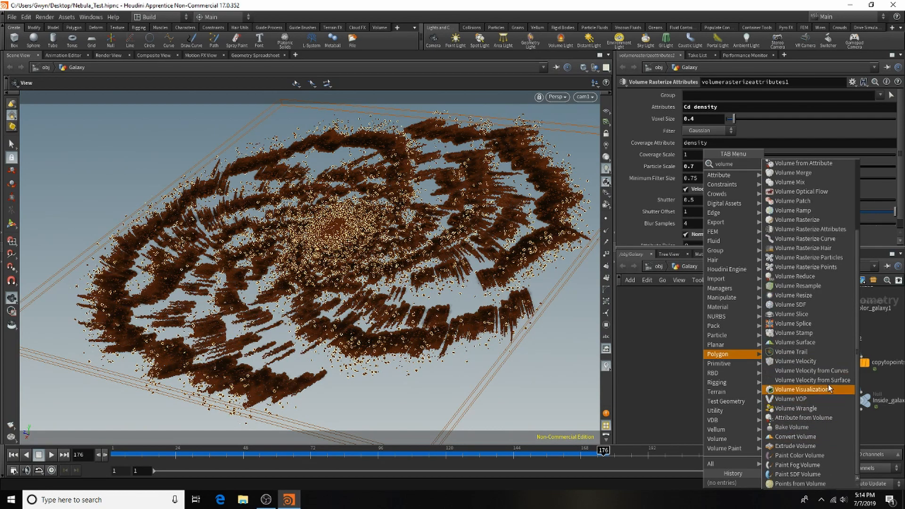
click(825, 399)
click(675, 365)
click(666, 355)
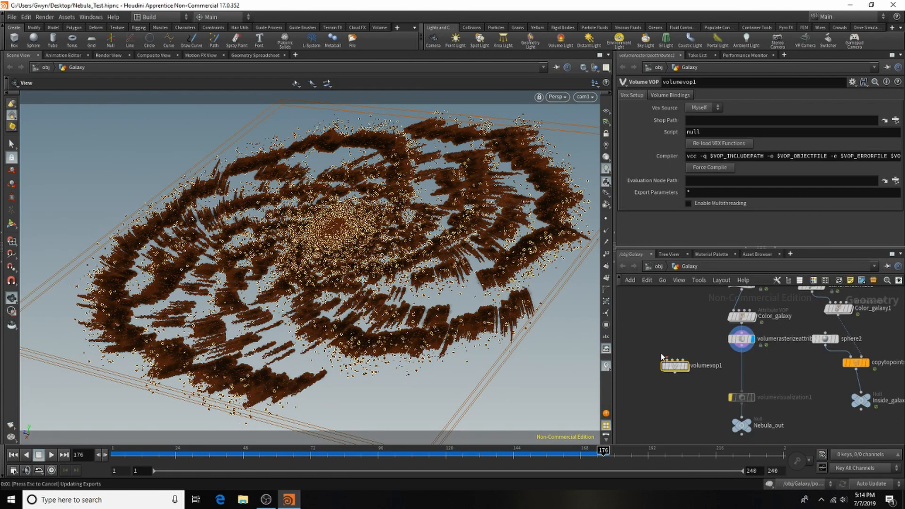
click(742, 350)
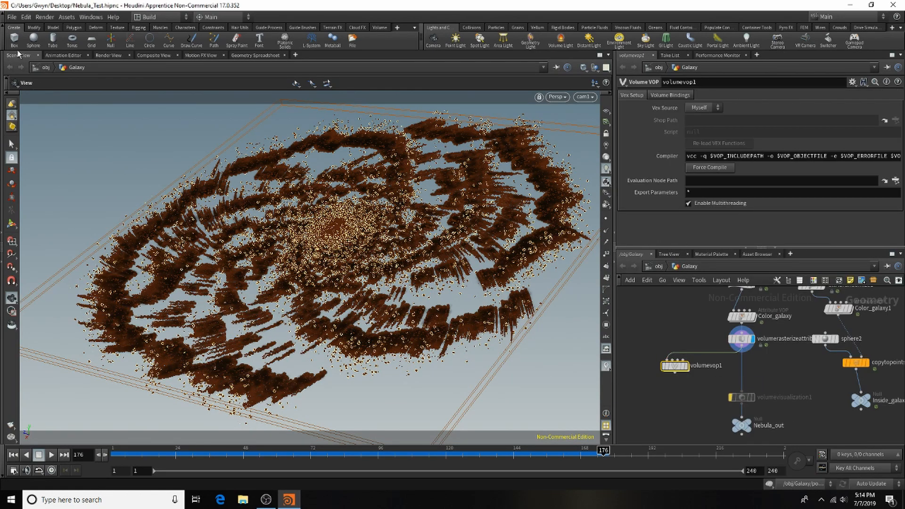
click(12, 17)
click(23, 62)
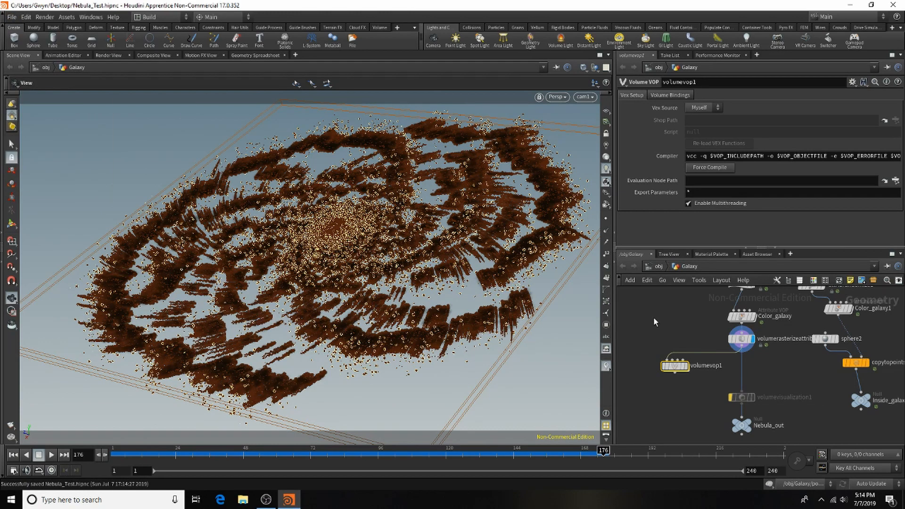
Insert a VDB Activate node between the Volume Rasterize Attributes and Volume VOP nodes and set it to Expand mode.
key(Tab)
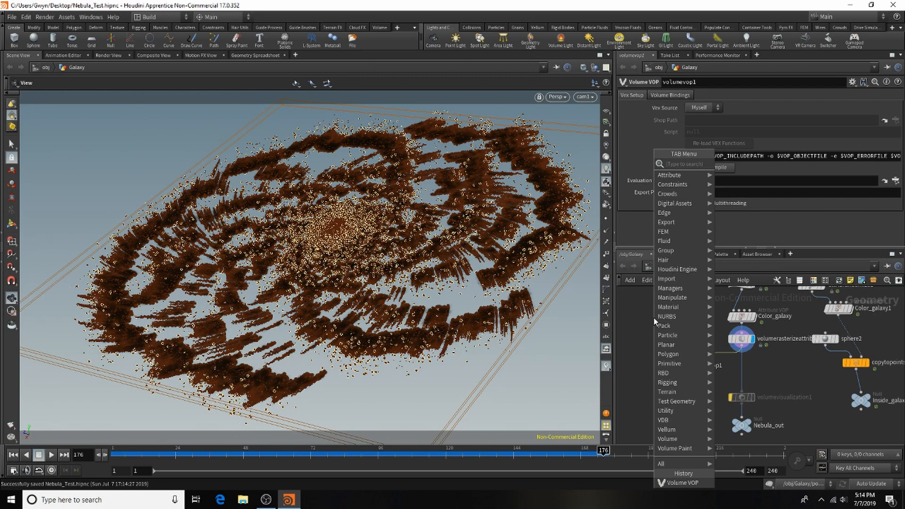
text(vb)
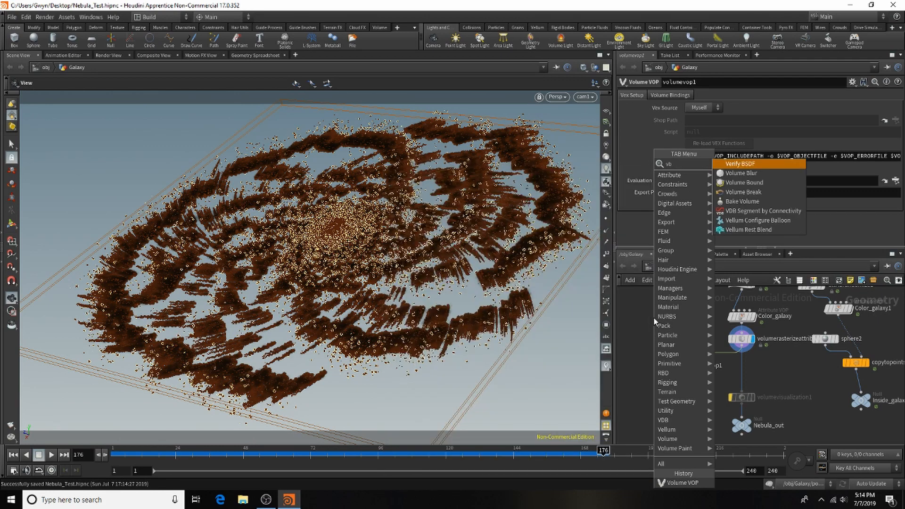
key(BackSpace)
text(d)
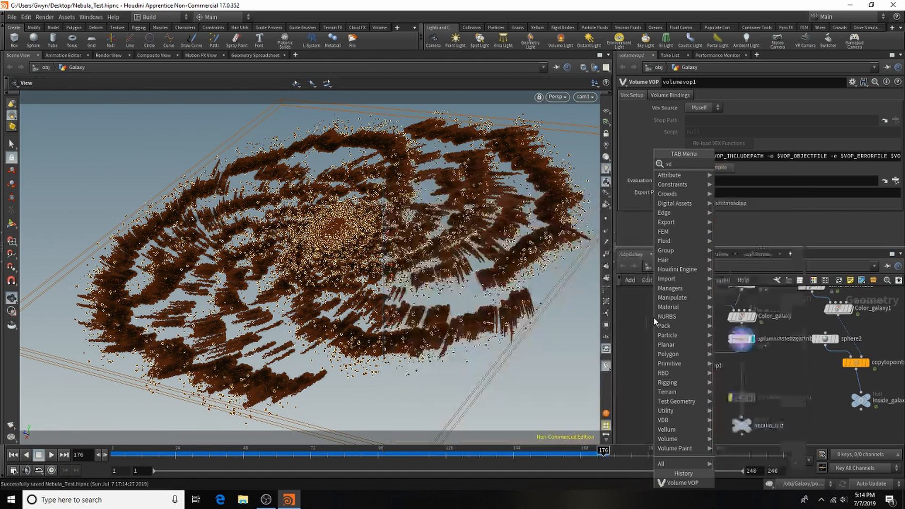
text(b act)
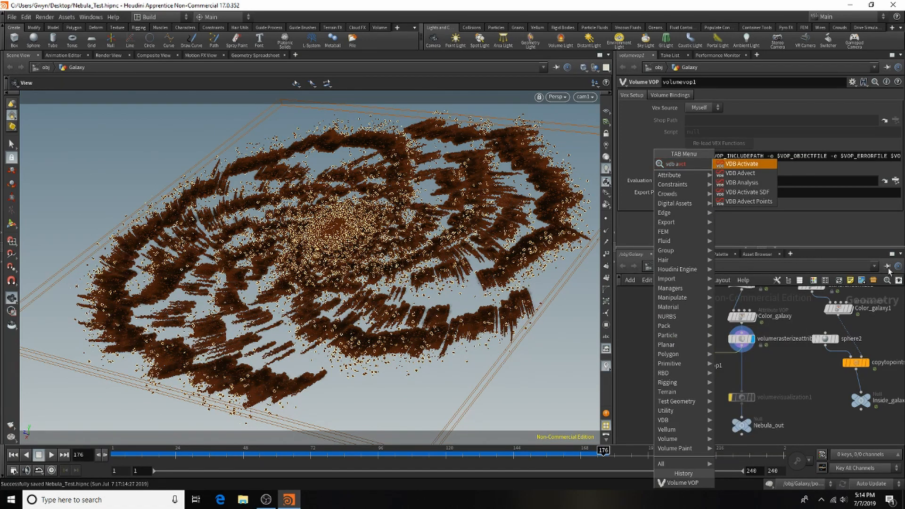
click(745, 165)
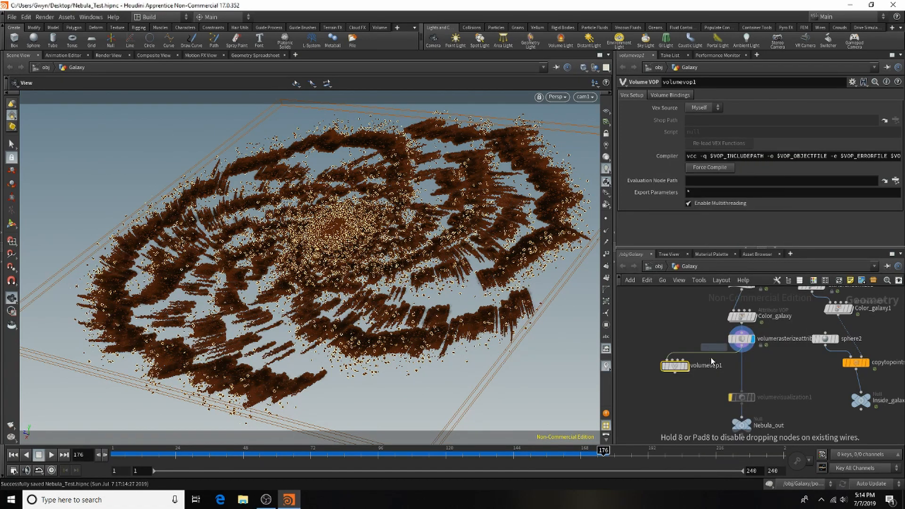
click(713, 361)
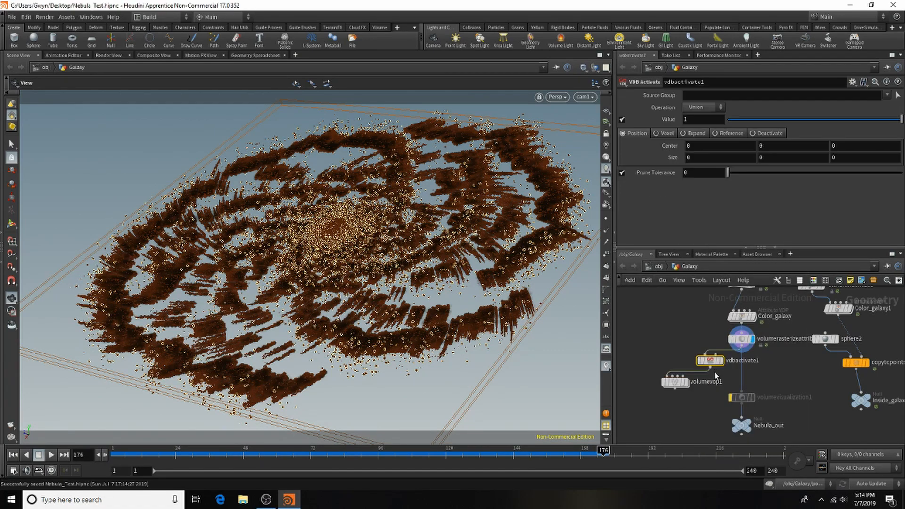
click(684, 133)
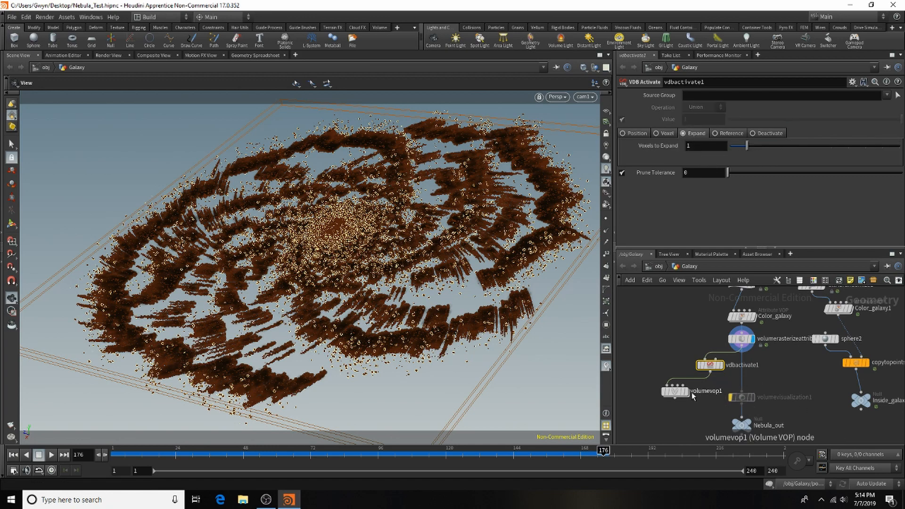
Inside volumevop1, insert a Curl Noise node on the wire between the global parameters and the output, then return to the Galaxy network.
click(675, 391)
double_click(675, 391)
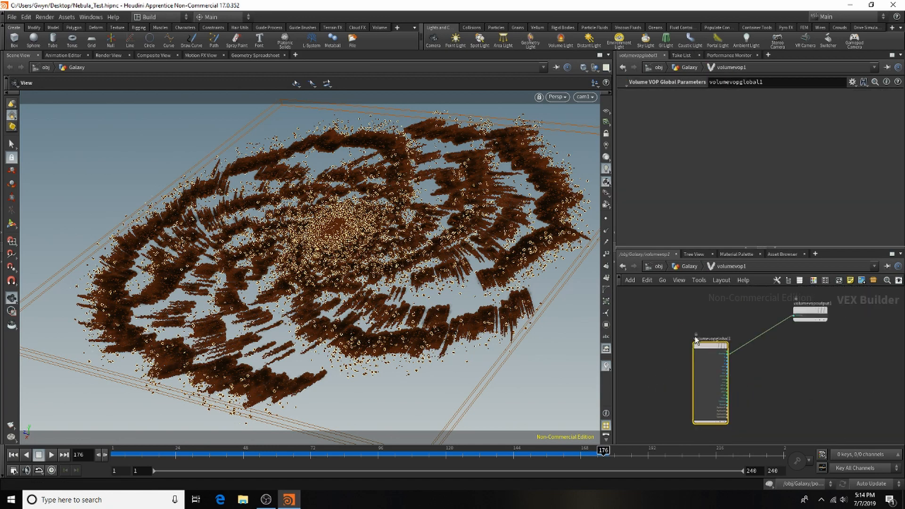
drag(699, 307, 638, 310)
key(Tab)
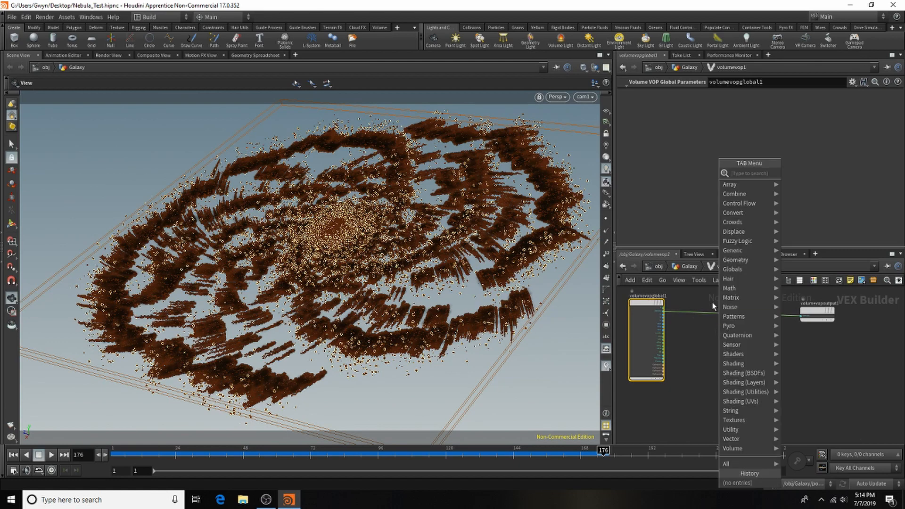
text(c)
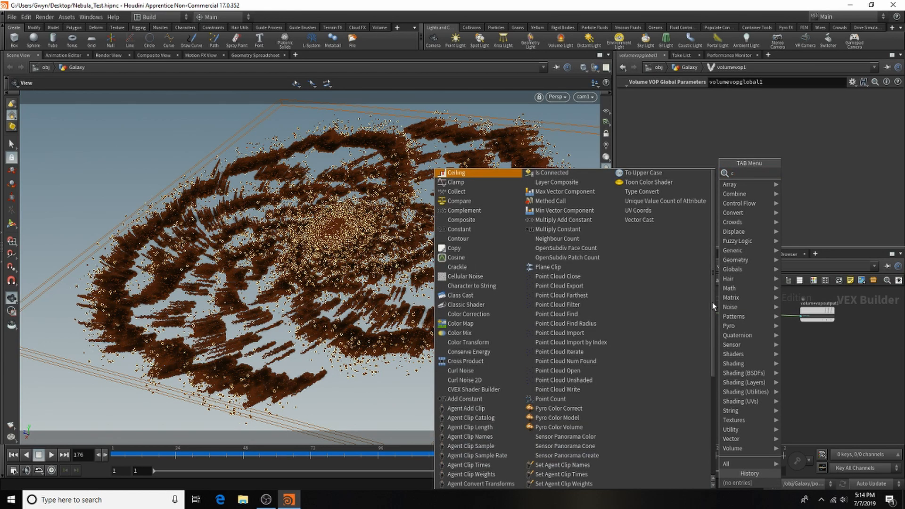
text(url)
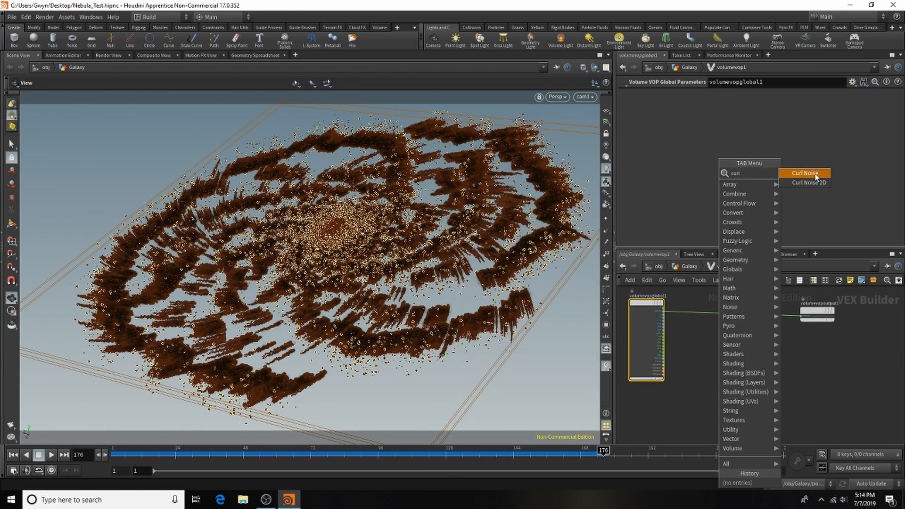
key(Return)
click(707, 368)
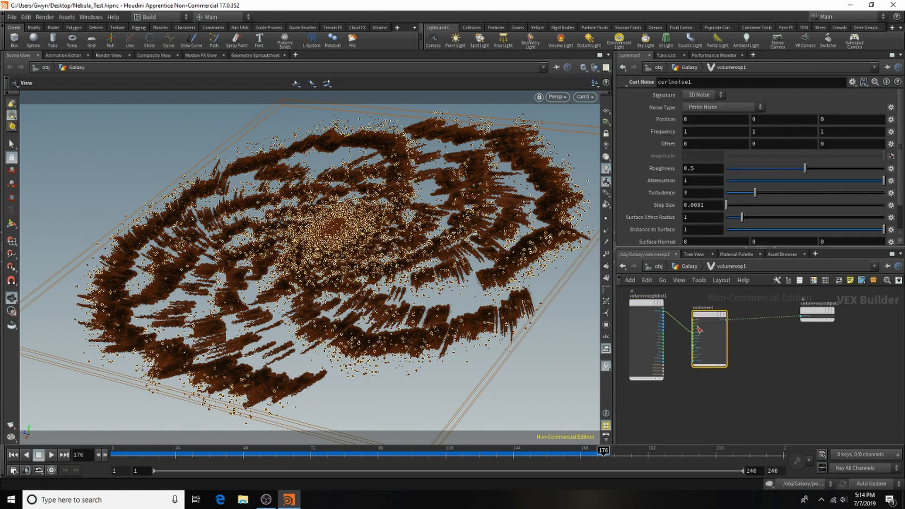
click(683, 270)
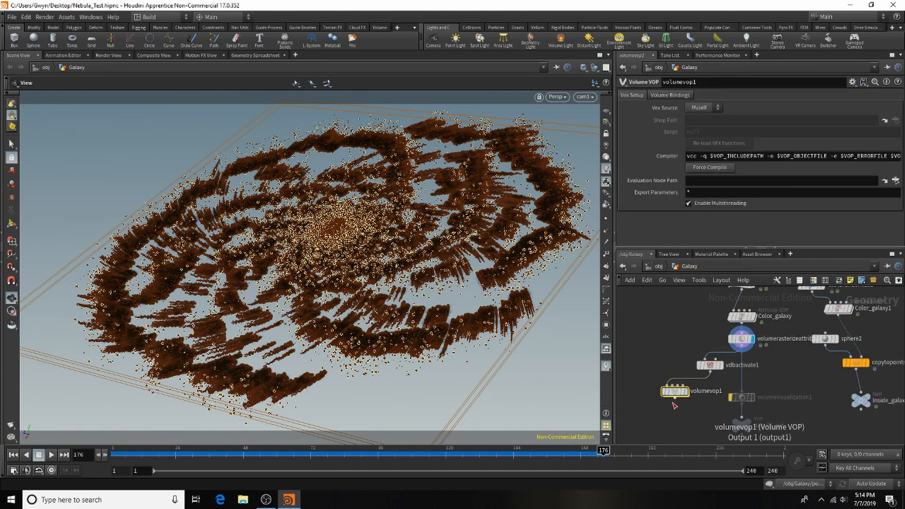
Connect the Volume VOP output to Nebula_out and display the Nebula_out node.
drag(674, 399, 703, 428)
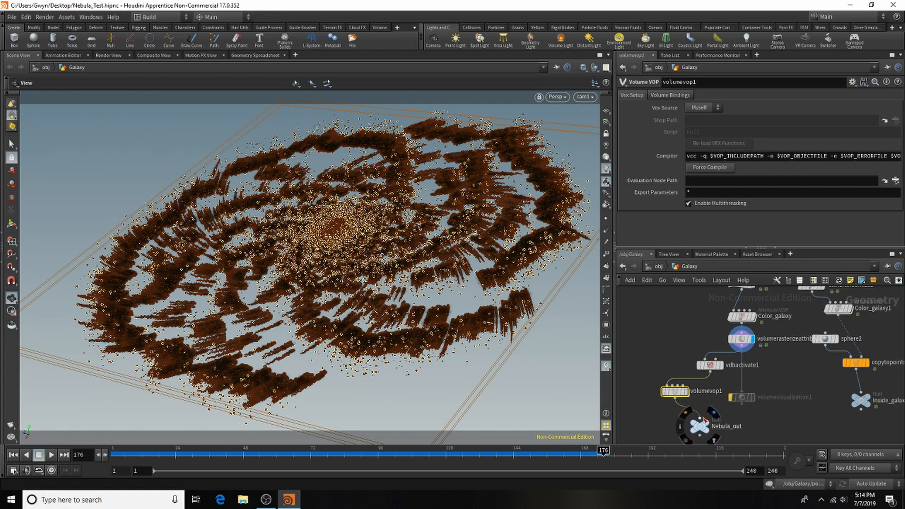
key(r)
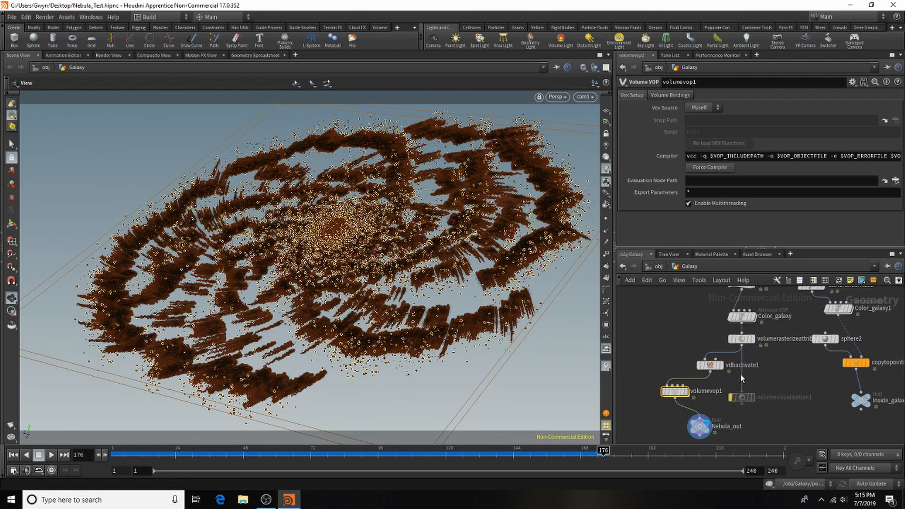
mouse_move(674, 395)
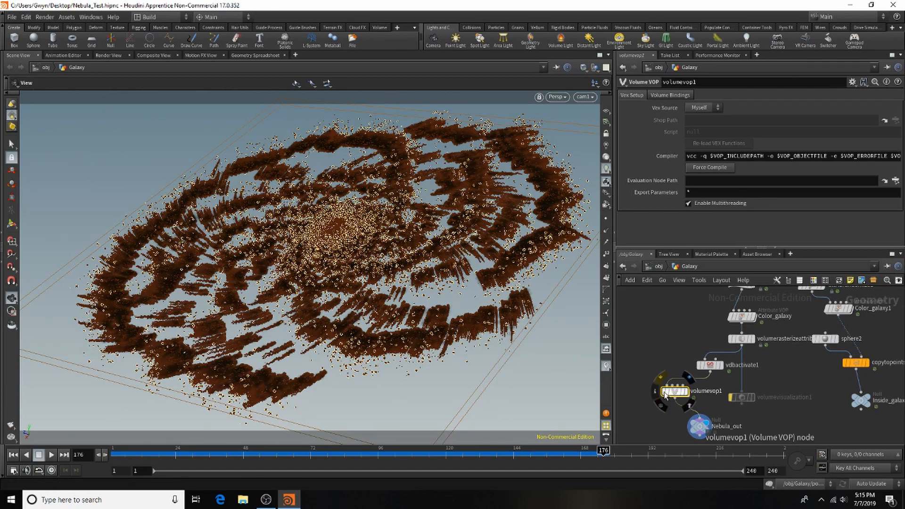
Set Voxels to Expand to 3 on the VDB Activate node.
click(710, 365)
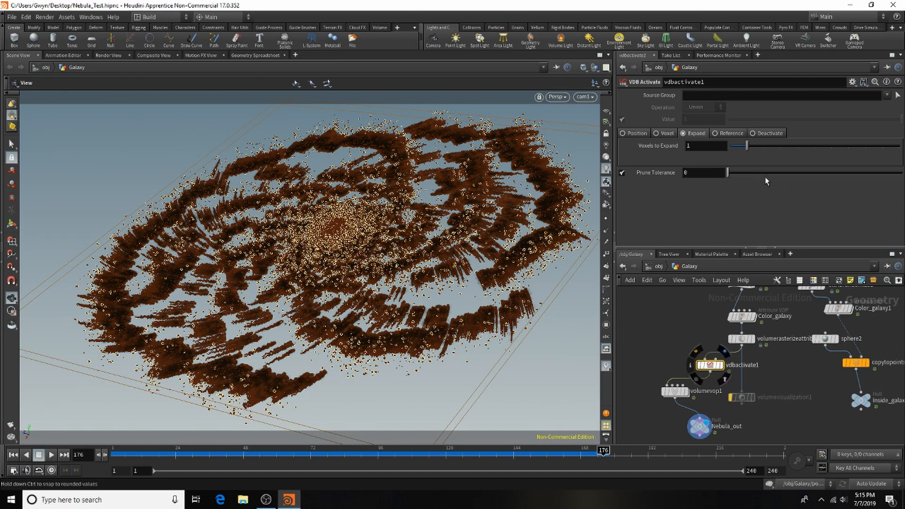
double_click(702, 146)
text(3)
key(Return)
click(666, 315)
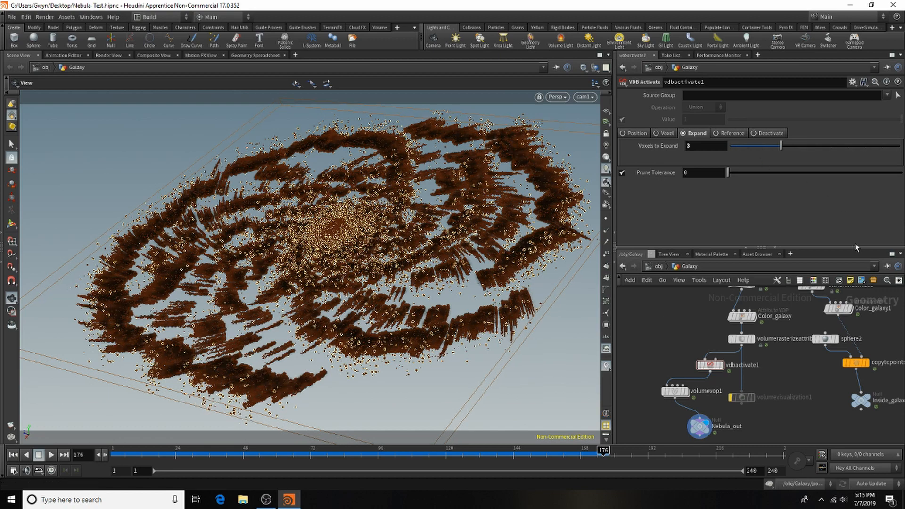
Inside volumevop1, set the Curl Noise roughness to about 0.799 and its attenuation to about 0.389.
double_click(675, 392)
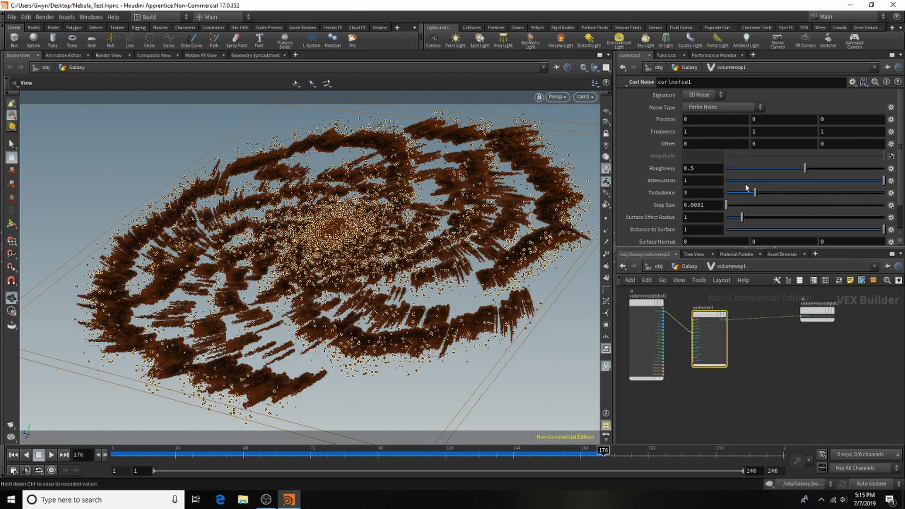
click(852, 172)
click(788, 181)
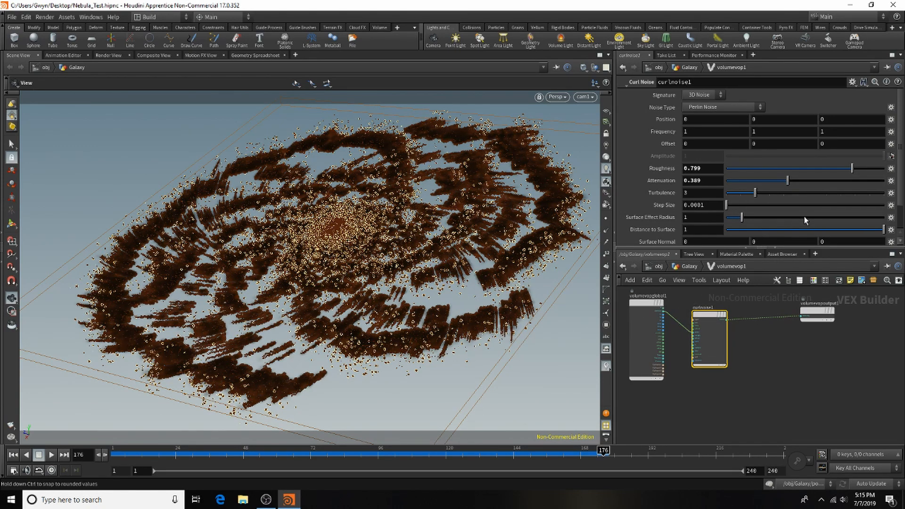
Set the Curl Noise turbulence to 11 and its surface effect radius to 0.81.
click(789, 218)
click(740, 219)
click(856, 193)
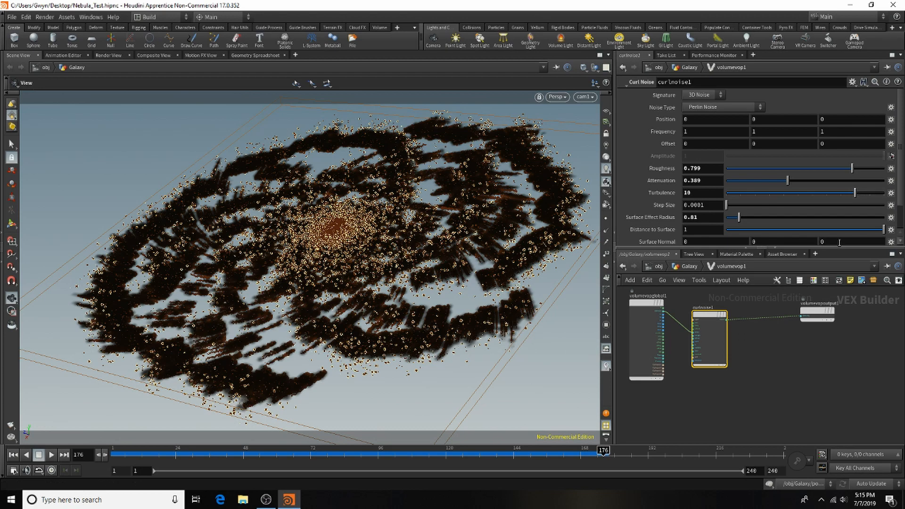
click(871, 193)
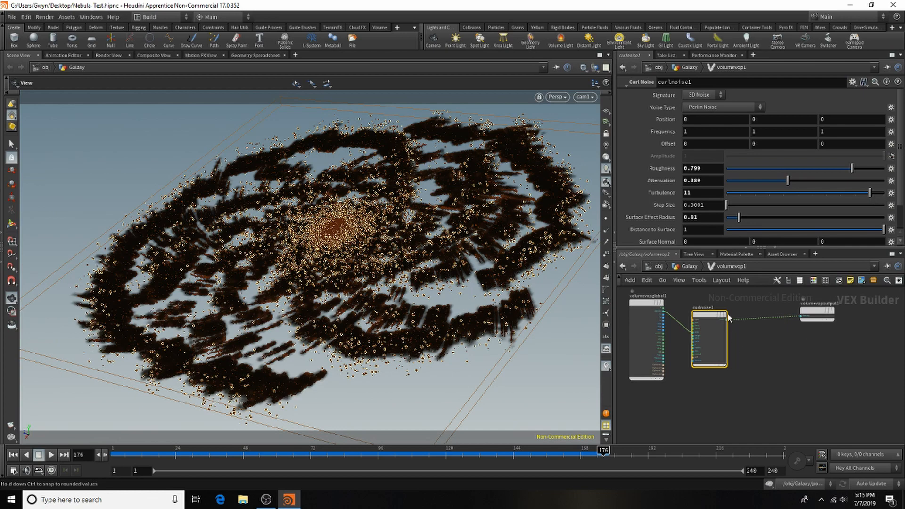
Move the Curl Noise node below the other nodes and place a duplicate of it above the original.
scroll(706, 318, up, 2)
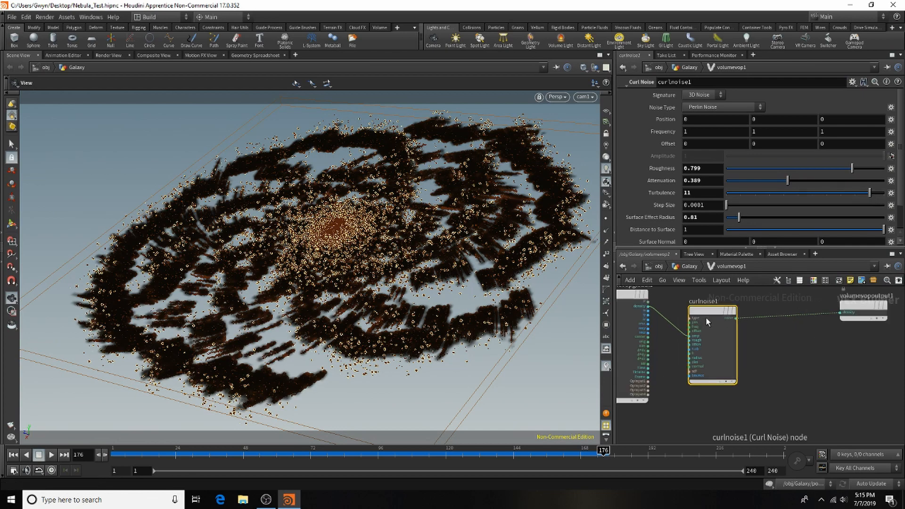
scroll(706, 288, up, 1)
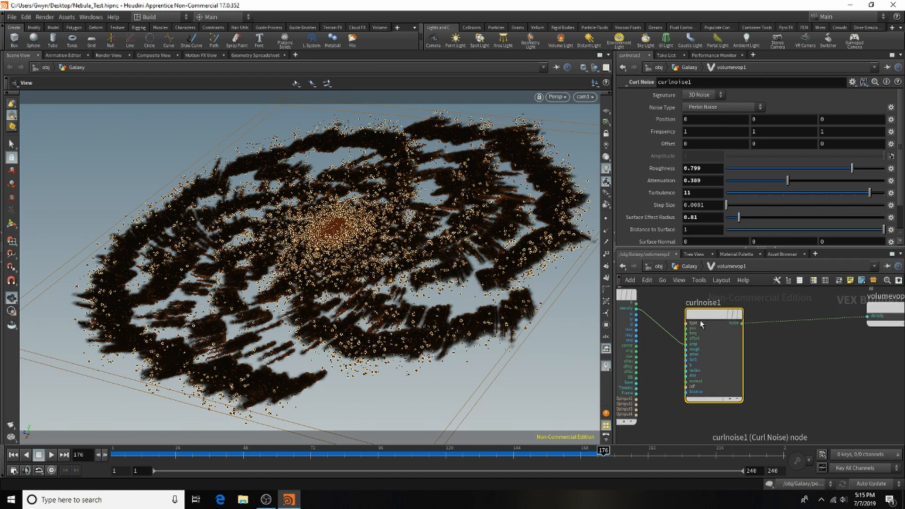
drag(700, 320, 746, 357)
scroll(729, 332, down, 3)
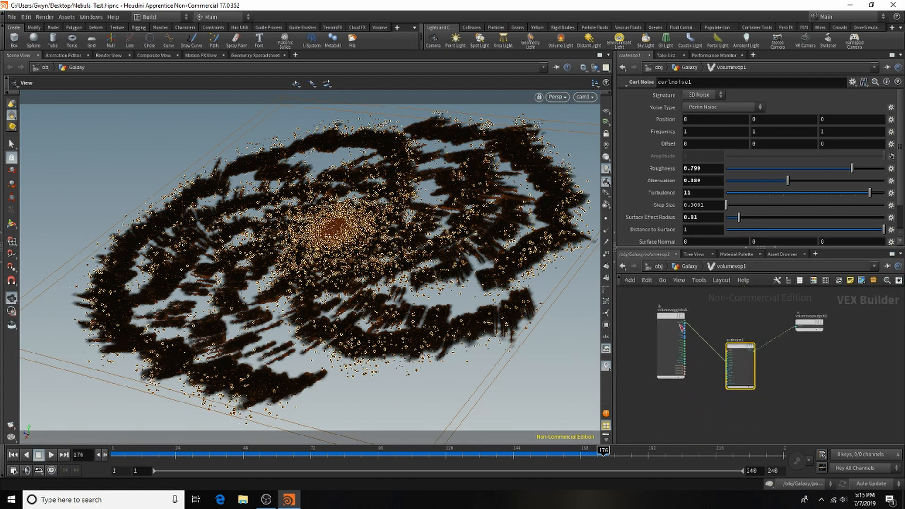
scroll(662, 321, up, 2)
key(Tab)
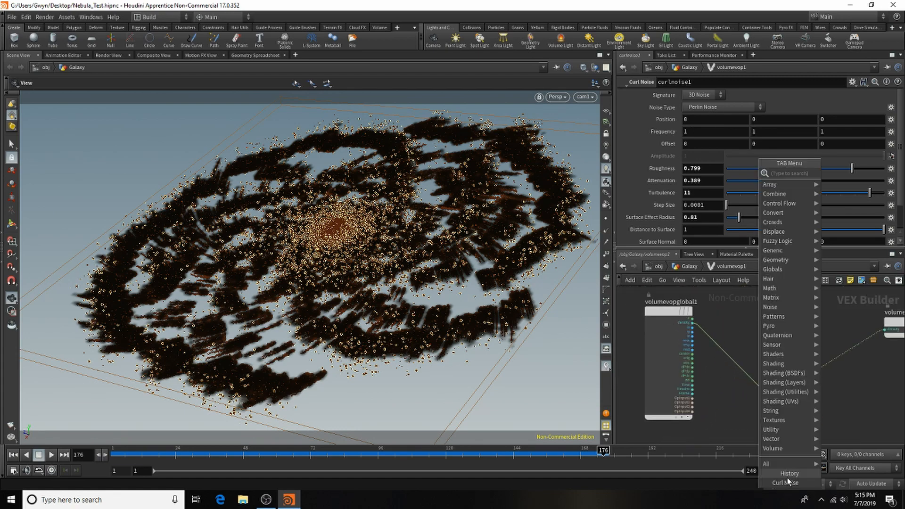
key(Escape)
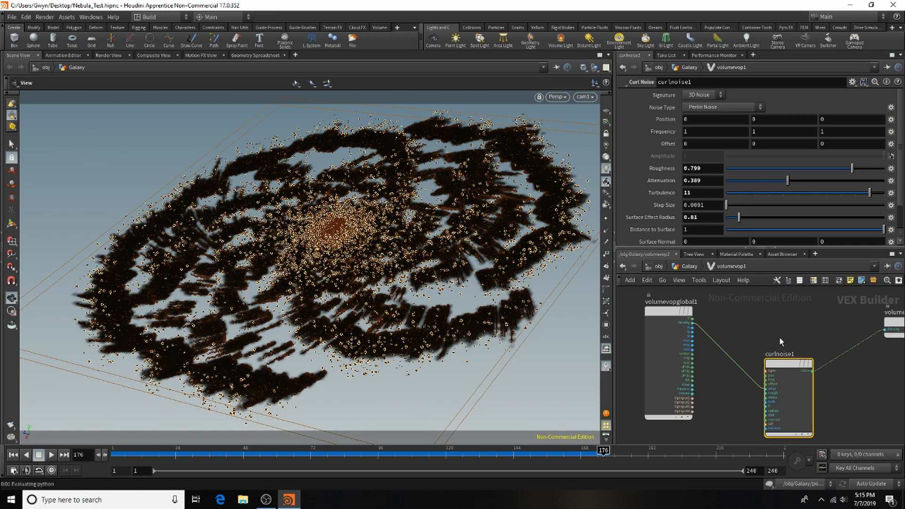
alt+drag(798, 405, 803, 305)
scroll(720, 363, up, 3)
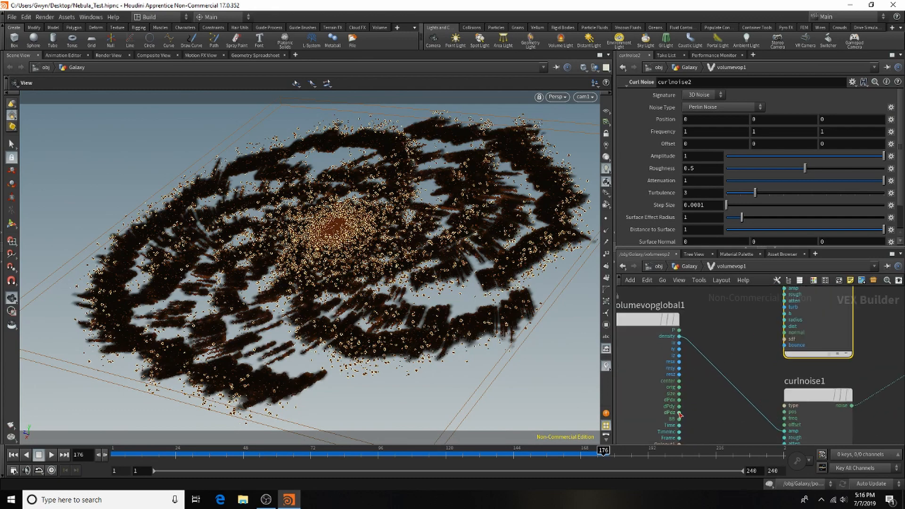
Wire the P output of the volume global parameters into the position input of the duplicated Curl Noise node.
scroll(681, 362, down, 3)
scroll(680, 362, up, 3)
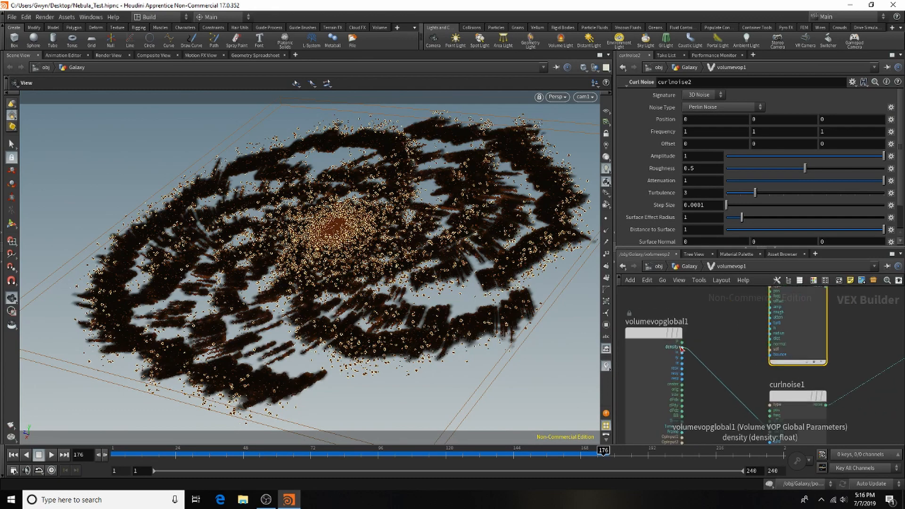
drag(672, 339, 777, 333)
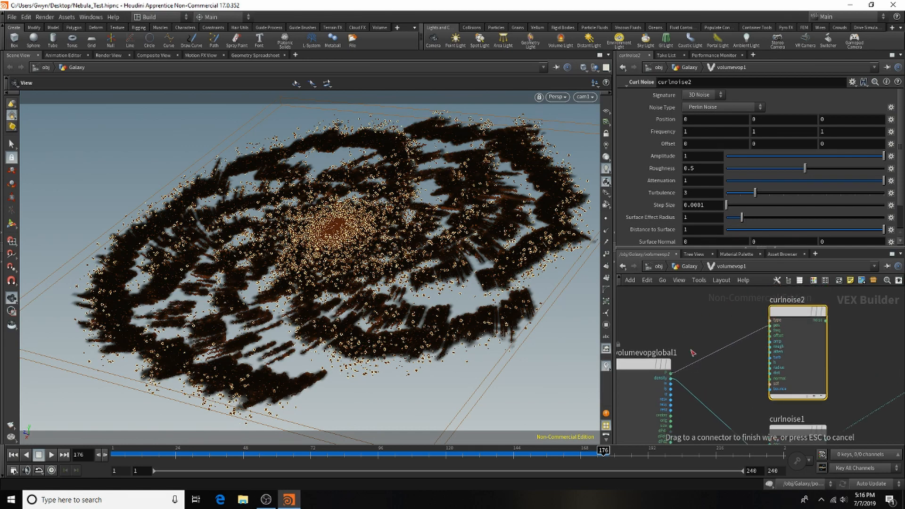
Place an Add node between the two Curl Noise nodes and the volume output.
scroll(738, 357, down, 3)
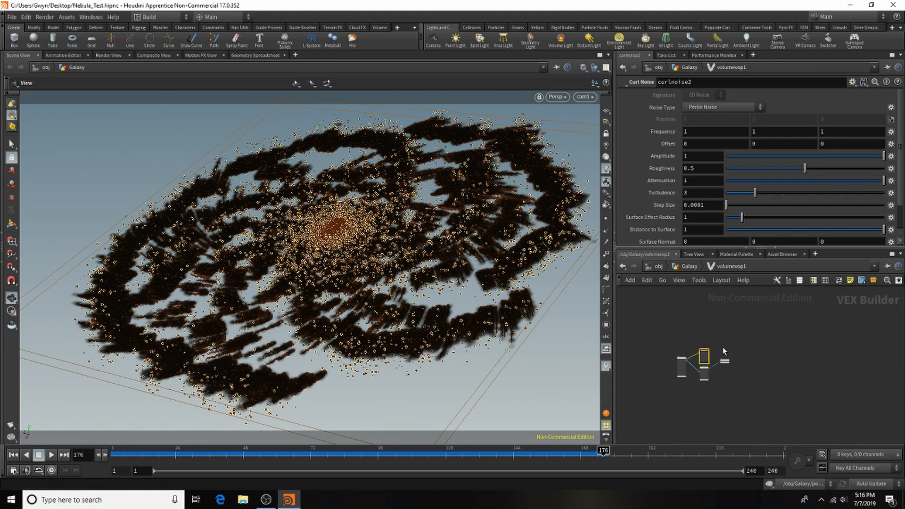
scroll(760, 358, up, 3)
key(Tab)
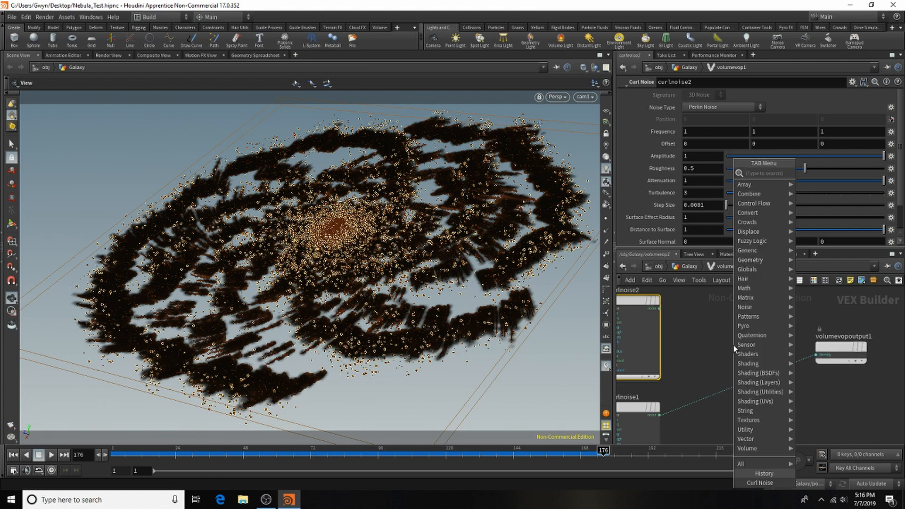
text(add)
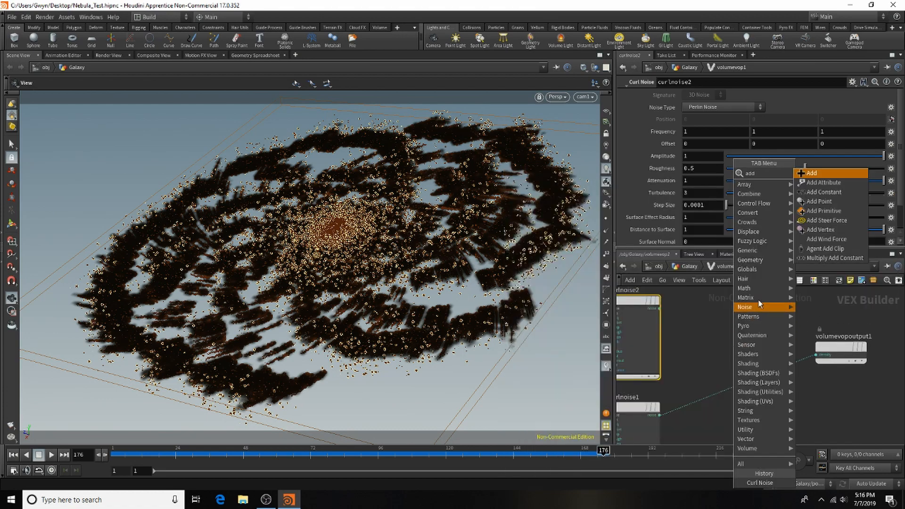
click(820, 173)
click(663, 312)
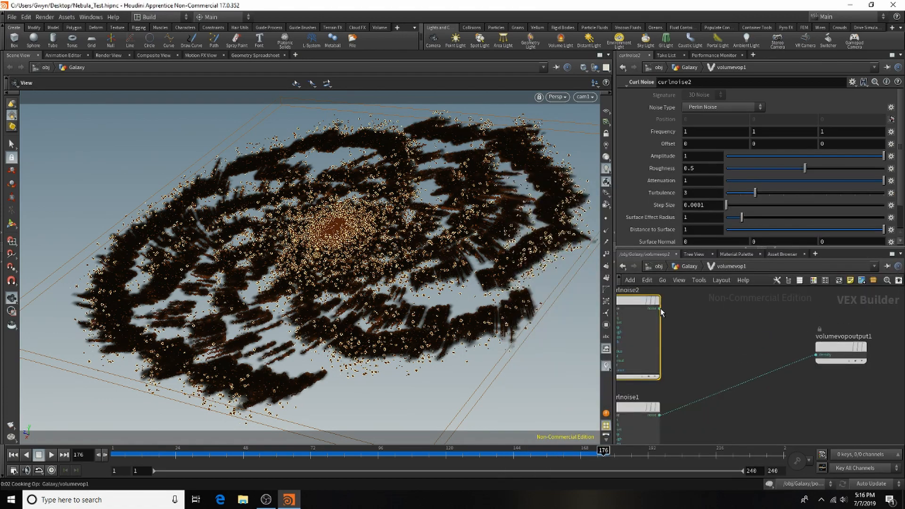
Wire the noise outputs of both Curl Noise nodes into the Add node and its sum into the output's density.
drag(662, 308, 721, 345)
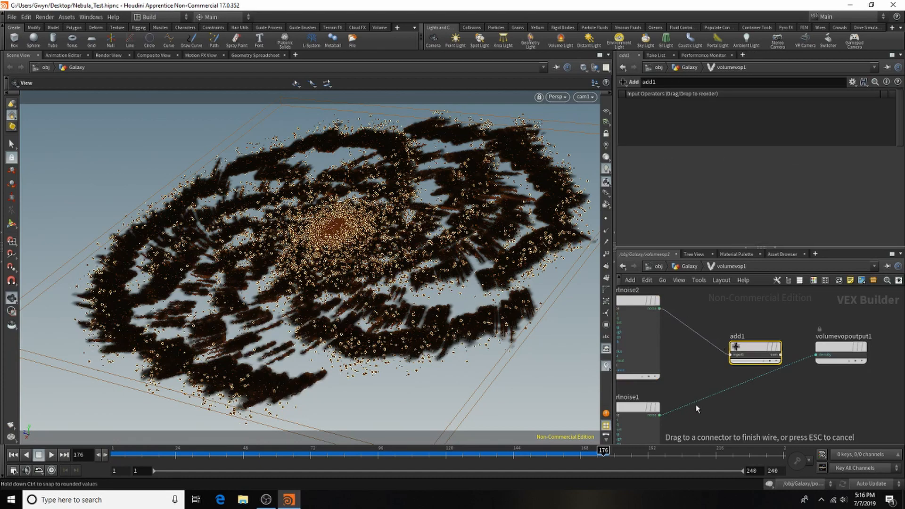
drag(698, 409, 672, 414)
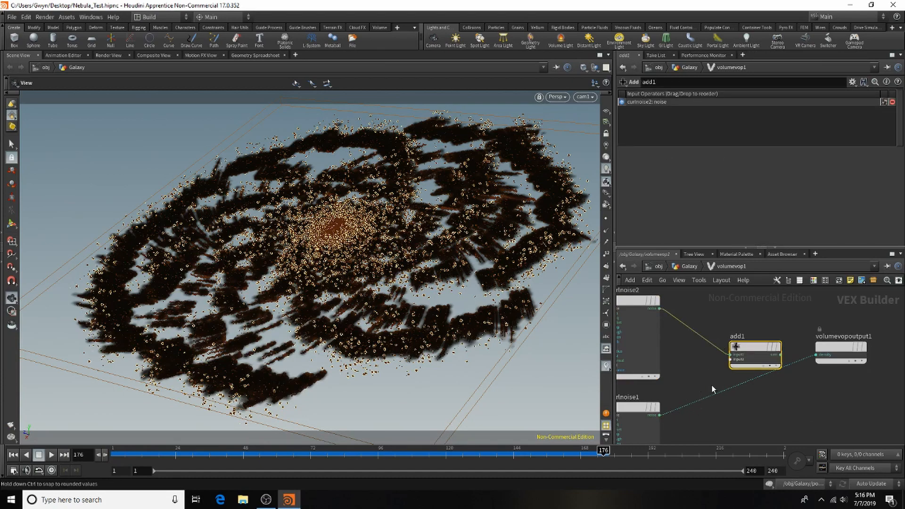
click(660, 415)
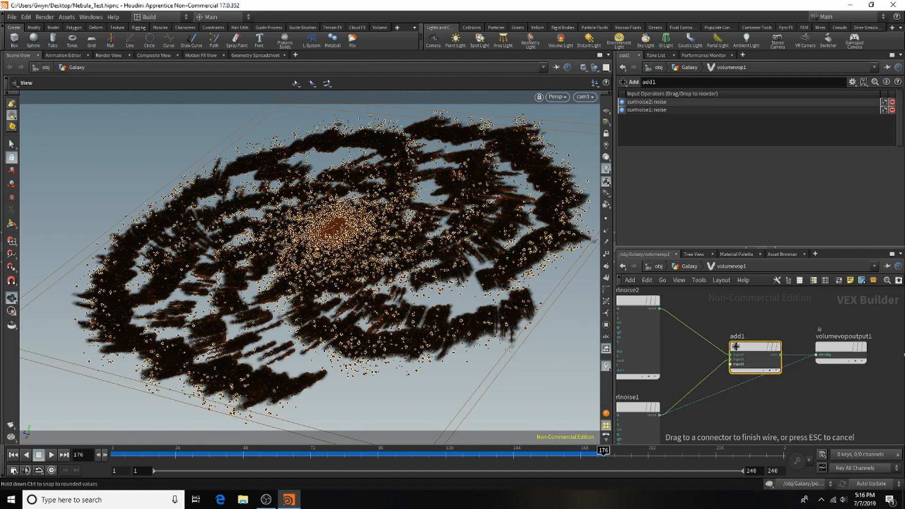
key(Escape)
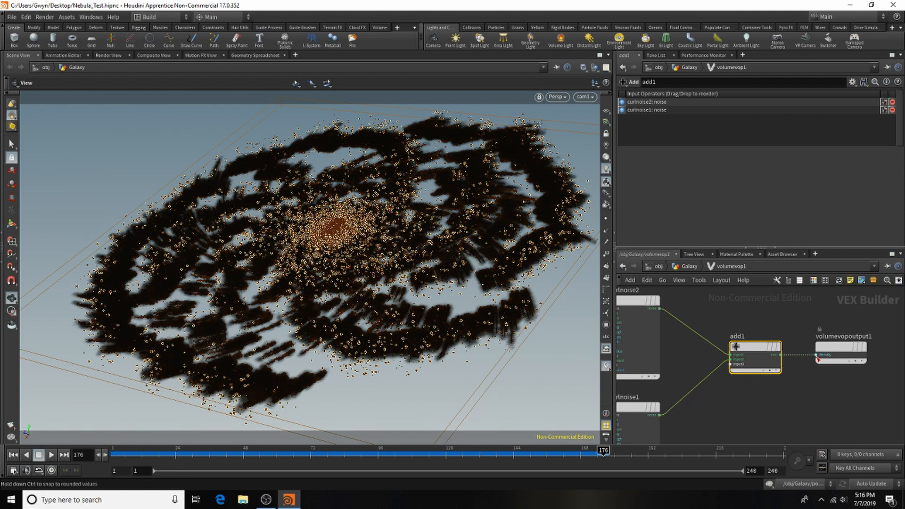
Set the roughness of the duplicated Curl Noise node to 0.805.
scroll(818, 359, down, 3)
scroll(687, 313, up, 3)
click(689, 320)
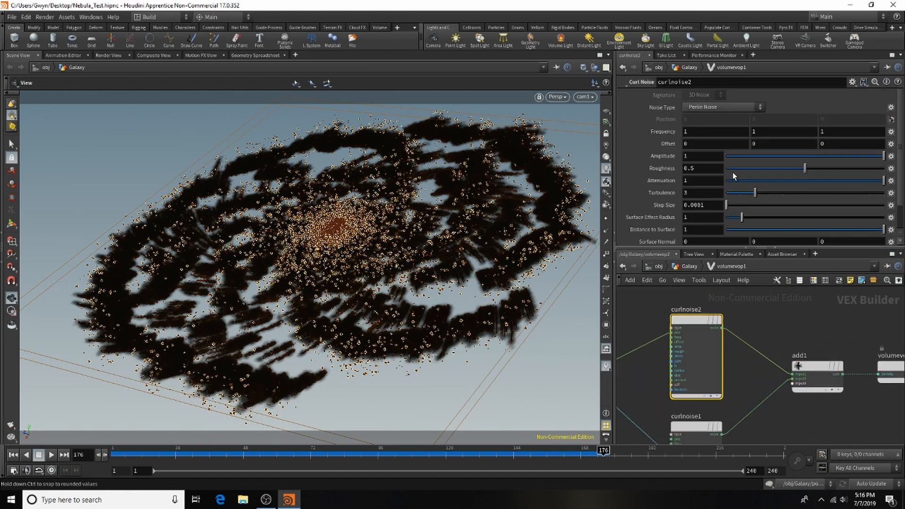
click(854, 169)
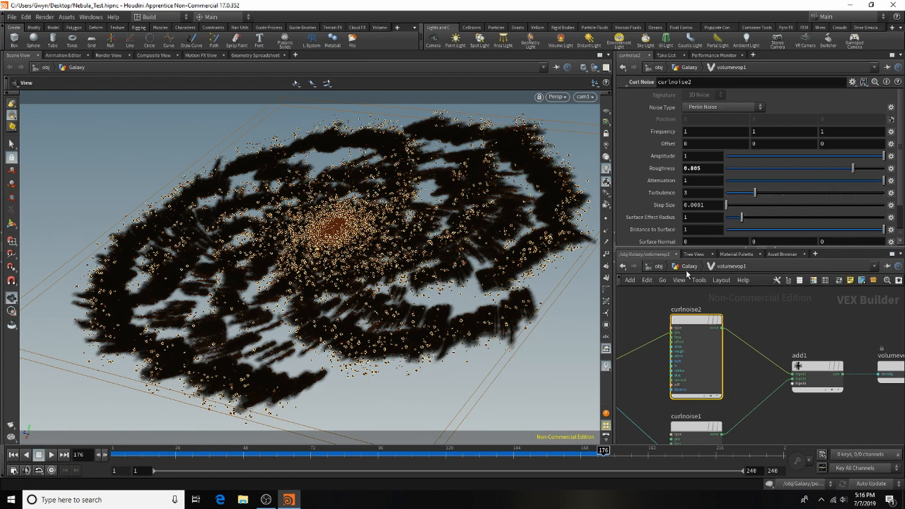
Save the scene and return to the Galaxy network.
click(11, 17)
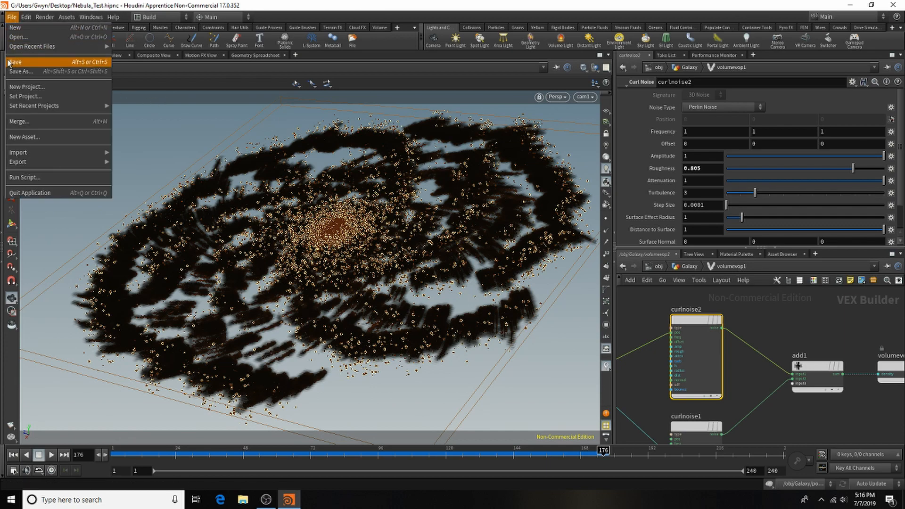
click(28, 57)
click(660, 266)
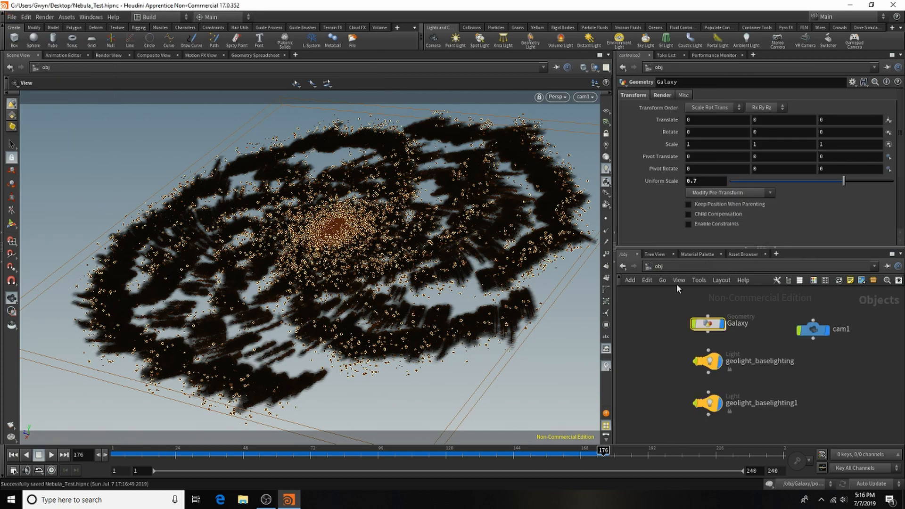
click(710, 326)
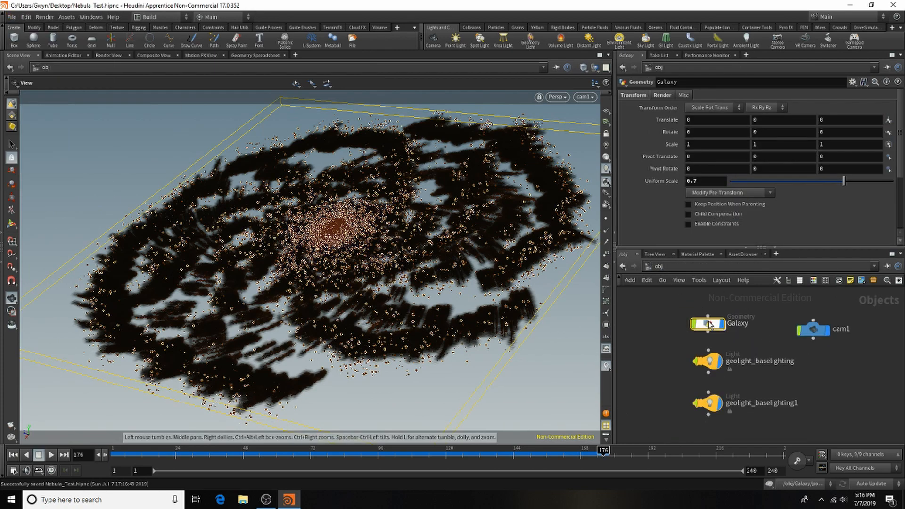
key(i)
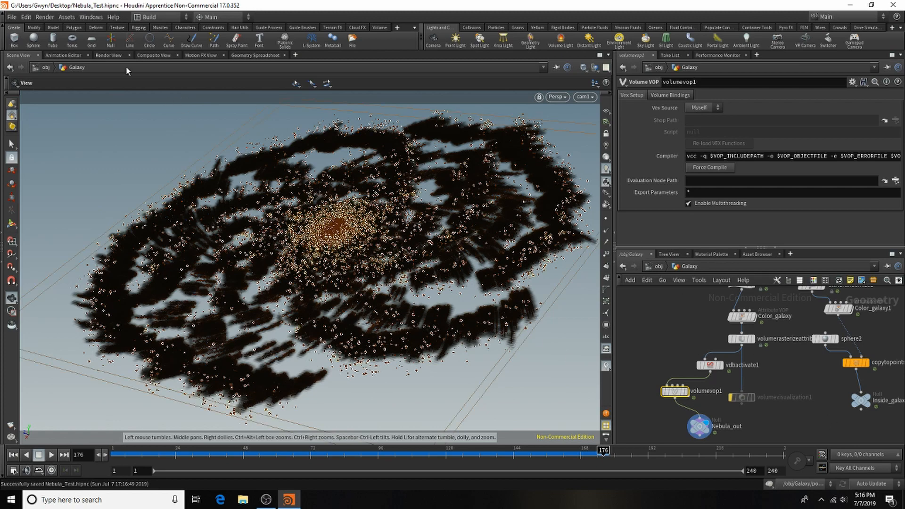
With the render view displayed, delete the black first point of the Color_galaxy ramp and move its blue point to position 0.34556.
click(106, 55)
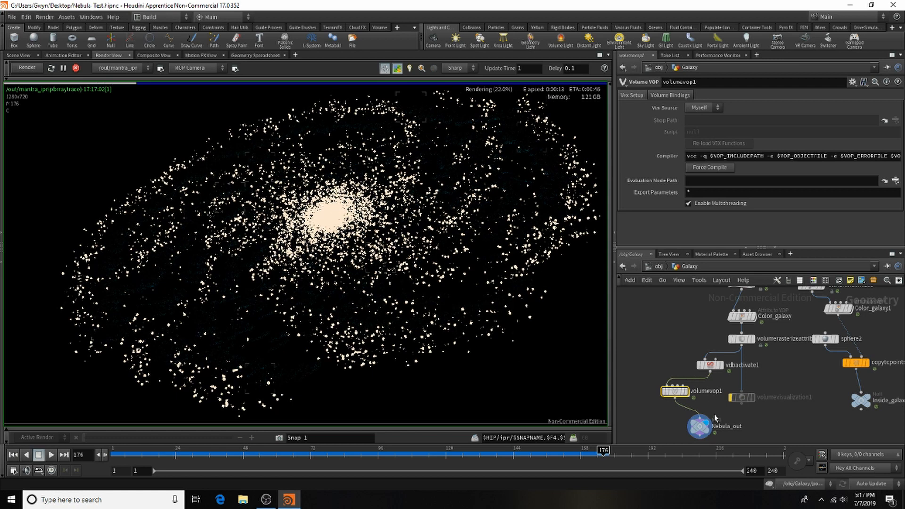
click(743, 317)
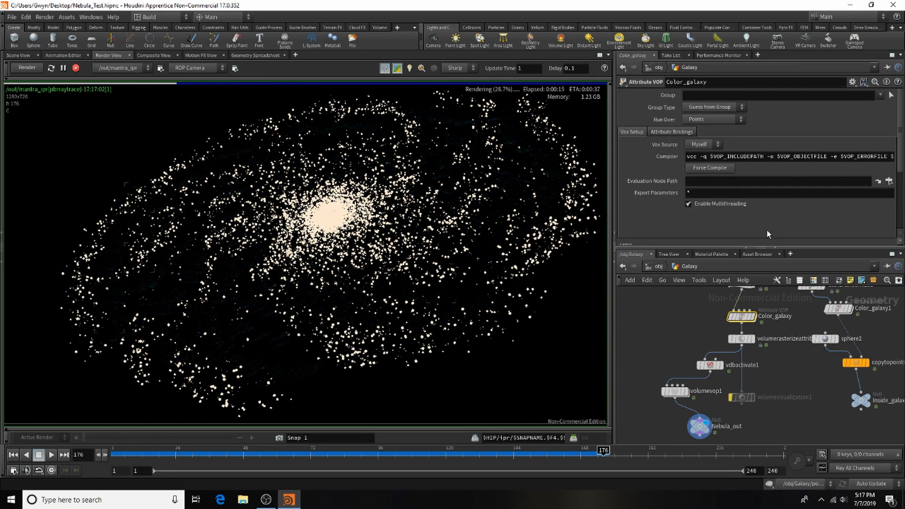
scroll(776, 190, down, 5)
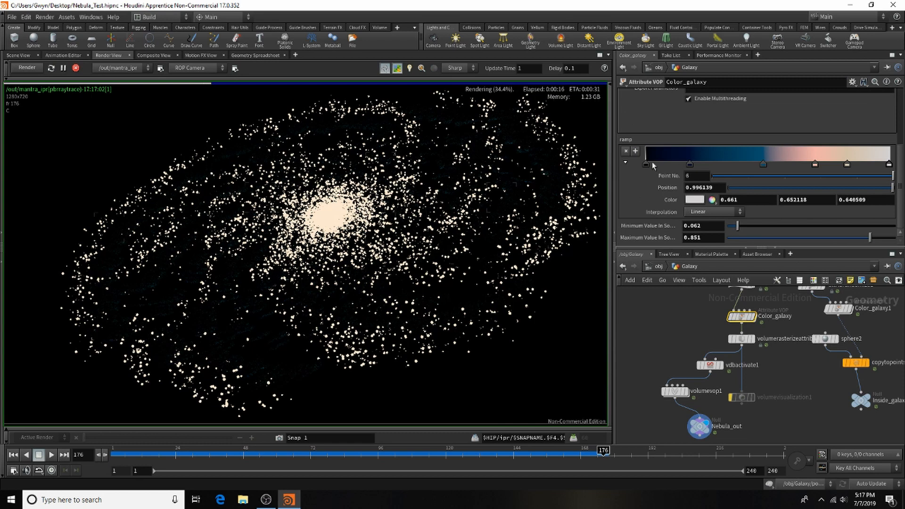
click(646, 164)
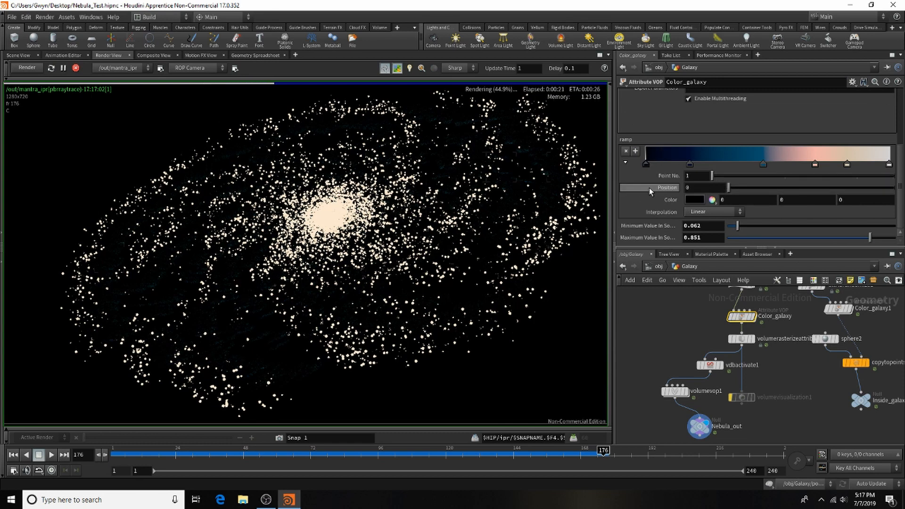
click(690, 165)
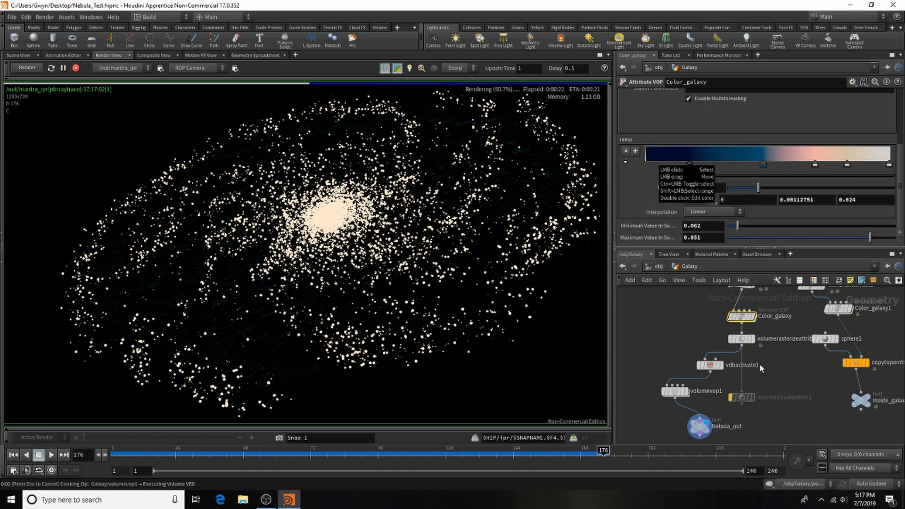
click(76, 68)
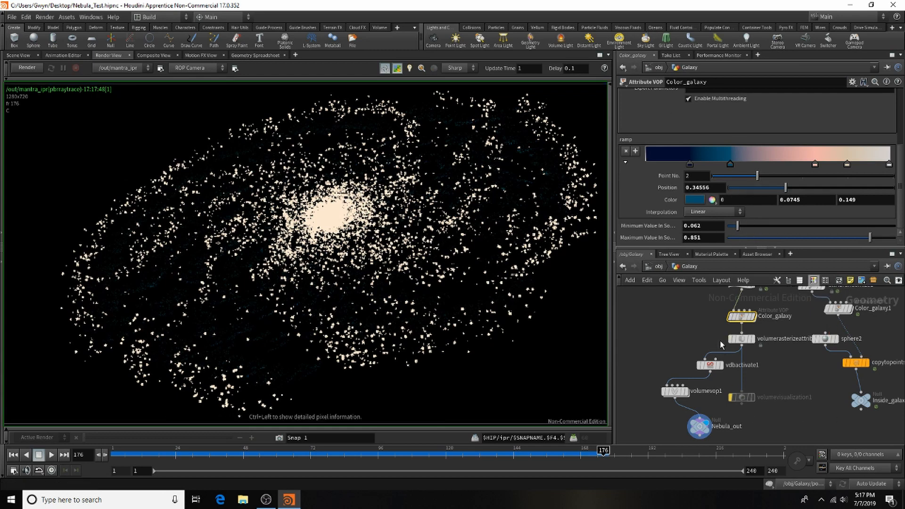
Show the scene's materials in the Material Palette and save the scene.
click(700, 254)
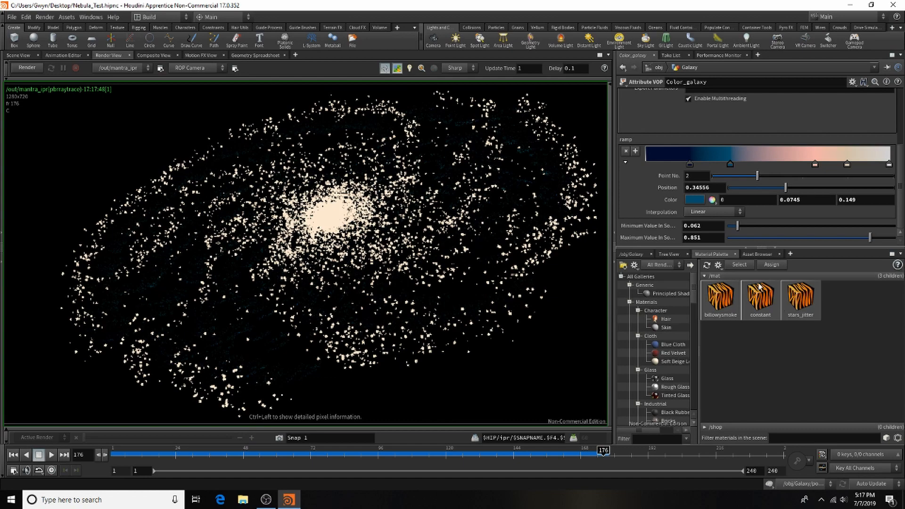
click(14, 18)
click(15, 61)
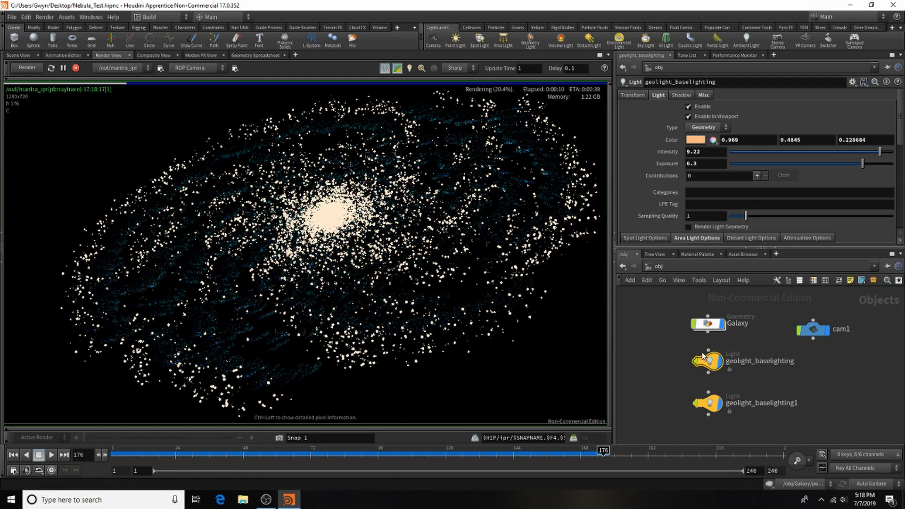
Set the intensity of the geolight_baselighting1 light to 0.78.
click(707, 402)
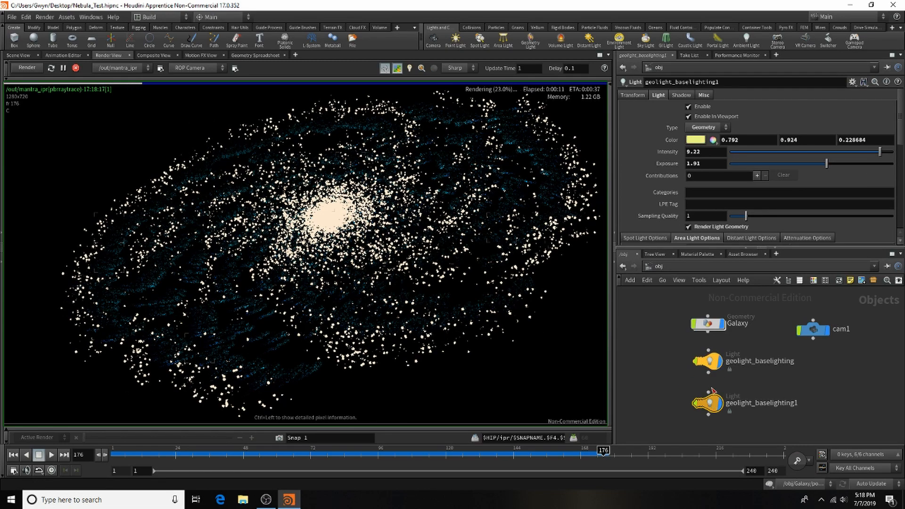
click(744, 153)
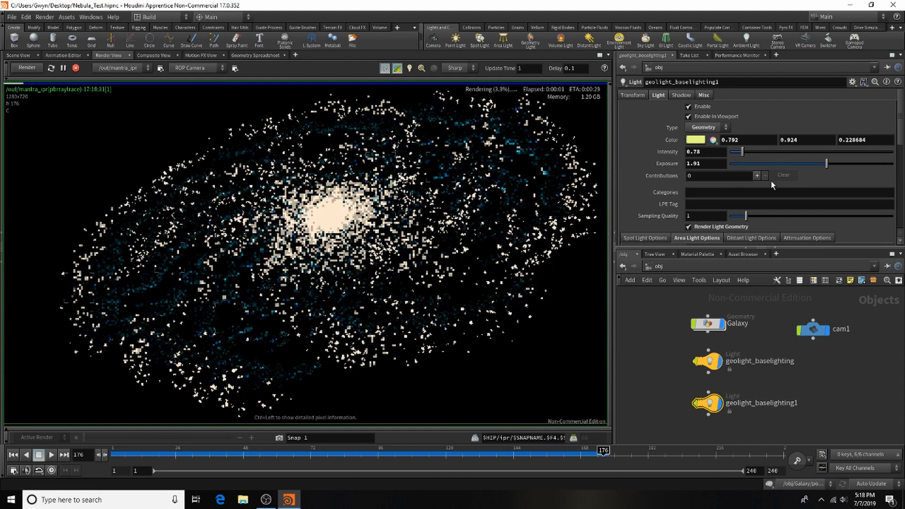
click(696, 139)
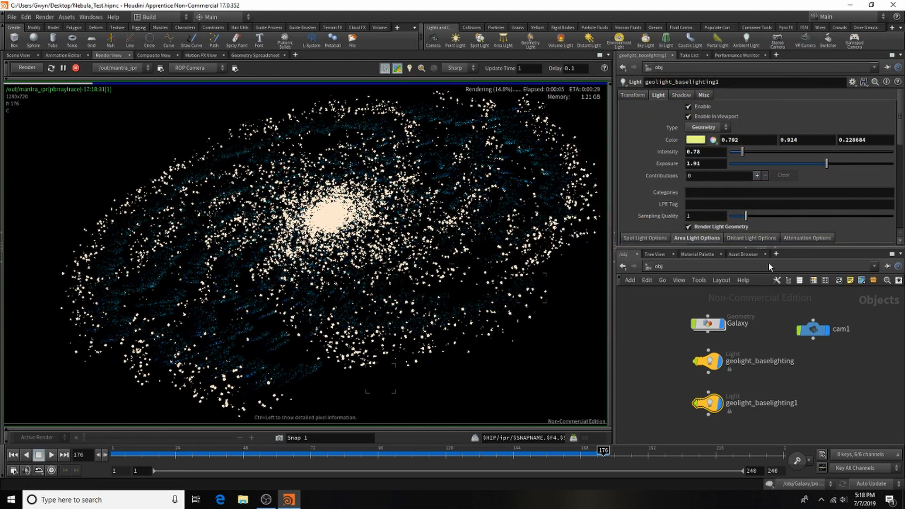
Set the red value of the stars_jitter material's OGL Diffuse colour to 0.581 and return to the object network.
click(743, 254)
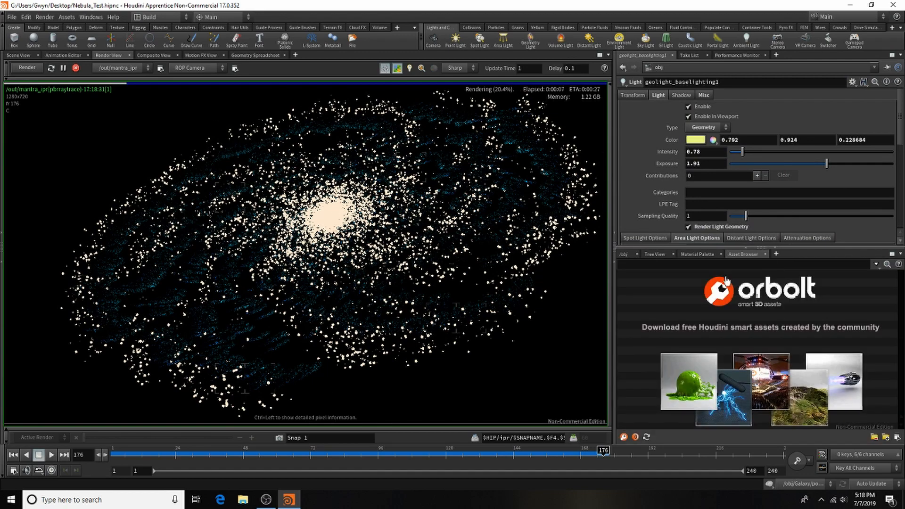
click(698, 255)
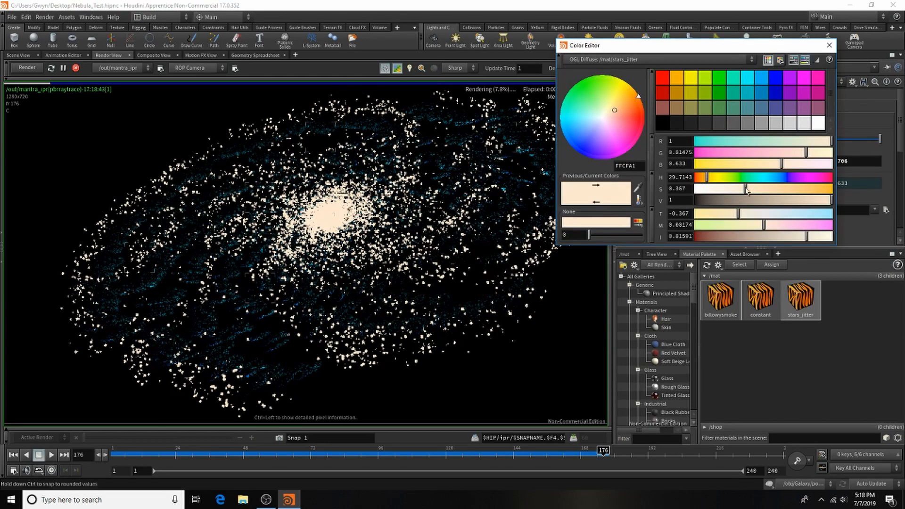
click(696, 184)
click(775, 141)
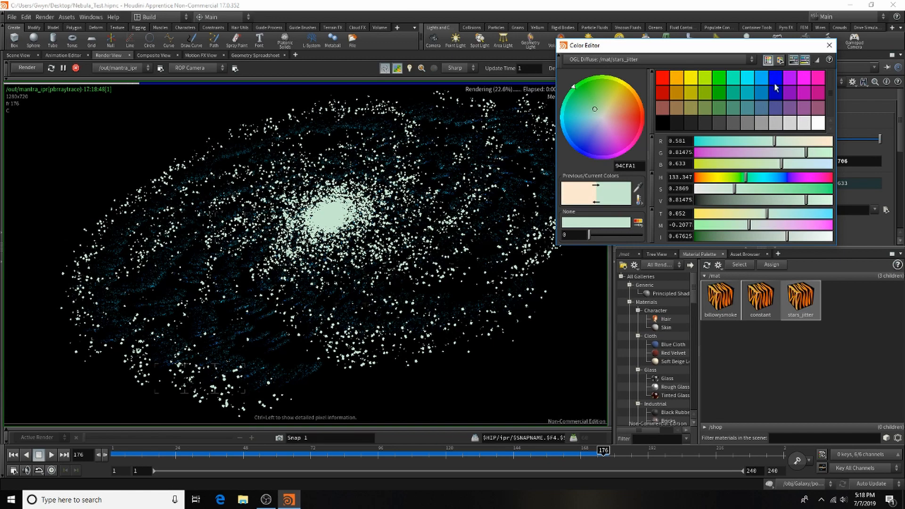
click(829, 45)
click(627, 255)
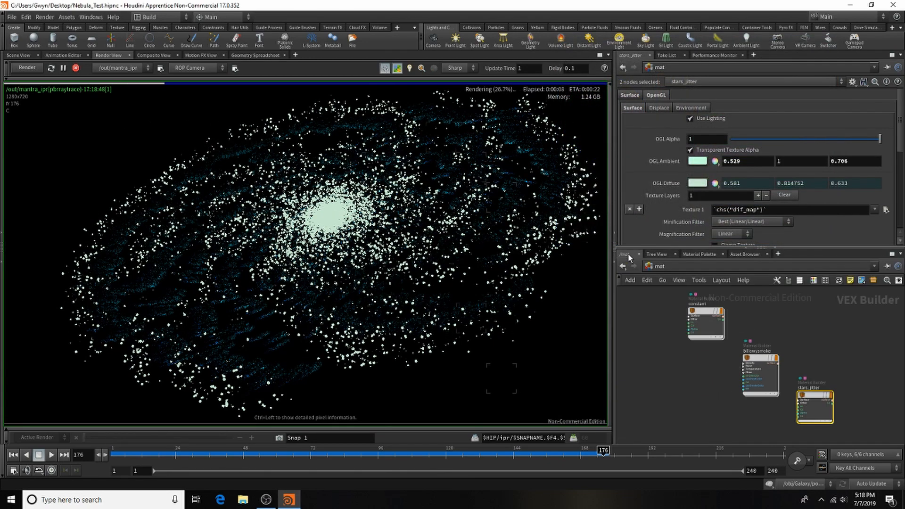
click(700, 267)
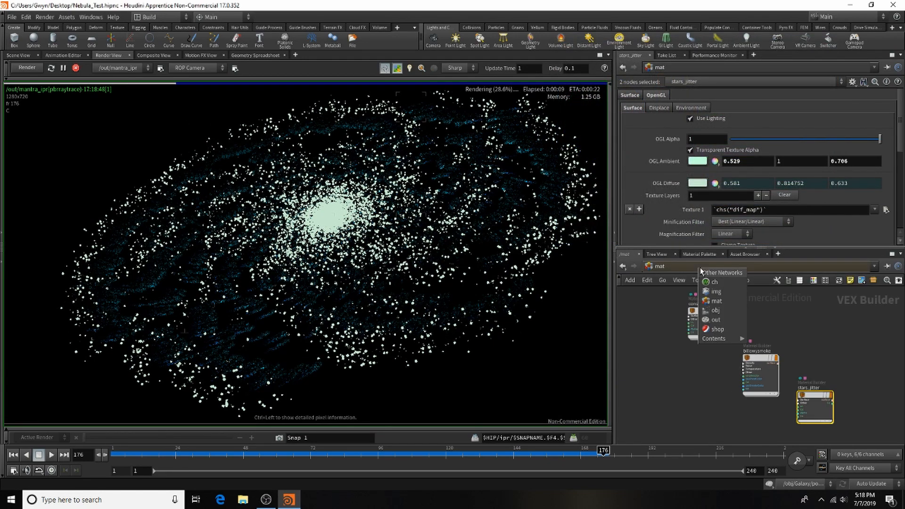
click(723, 313)
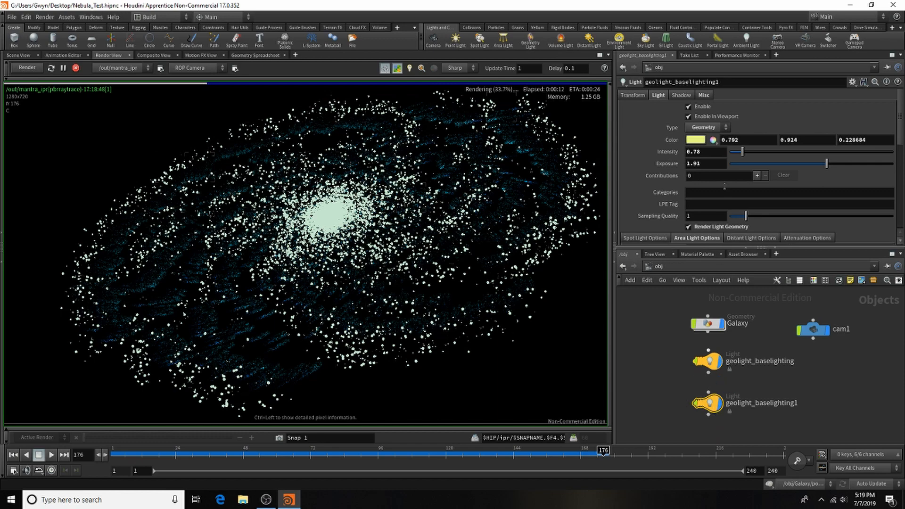
For the geolight_baselighting1 light, turn off Render Light Geometry and set the sampling quality to 3.
scroll(740, 172, down, 3)
click(723, 129)
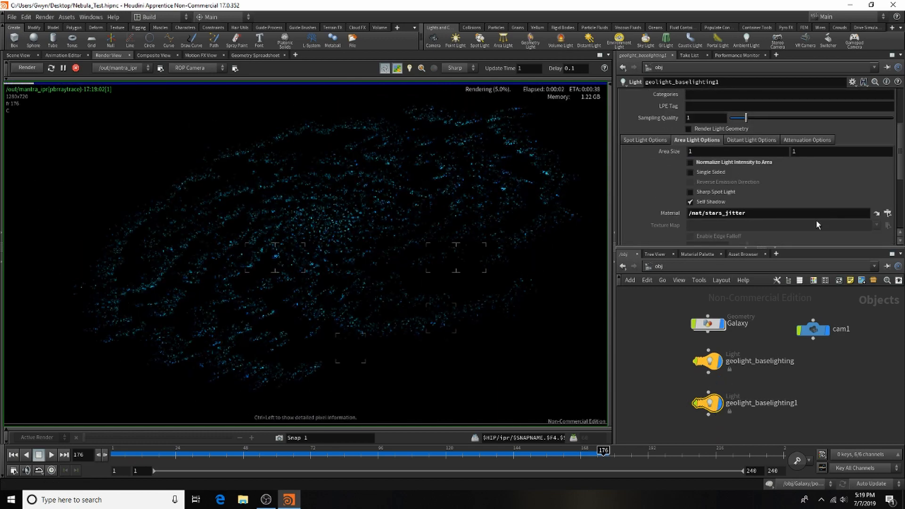
scroll(753, 196, up, 3)
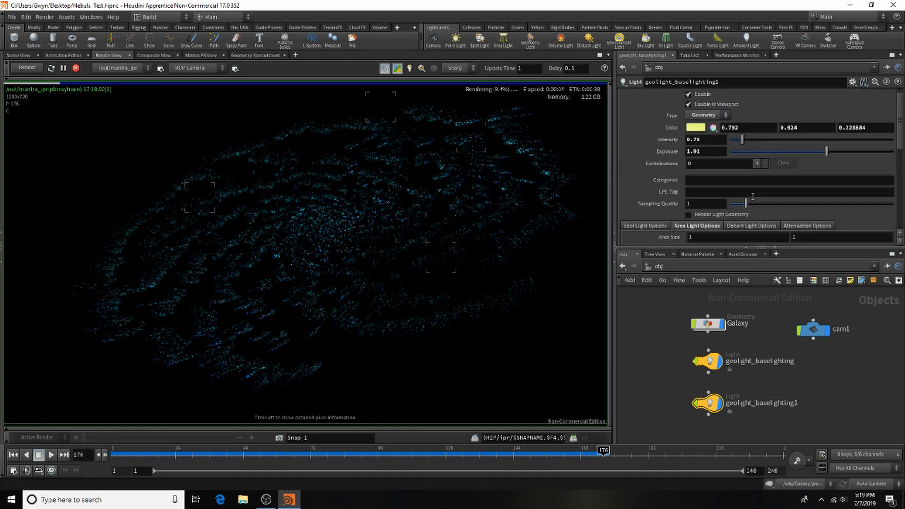
text(3)
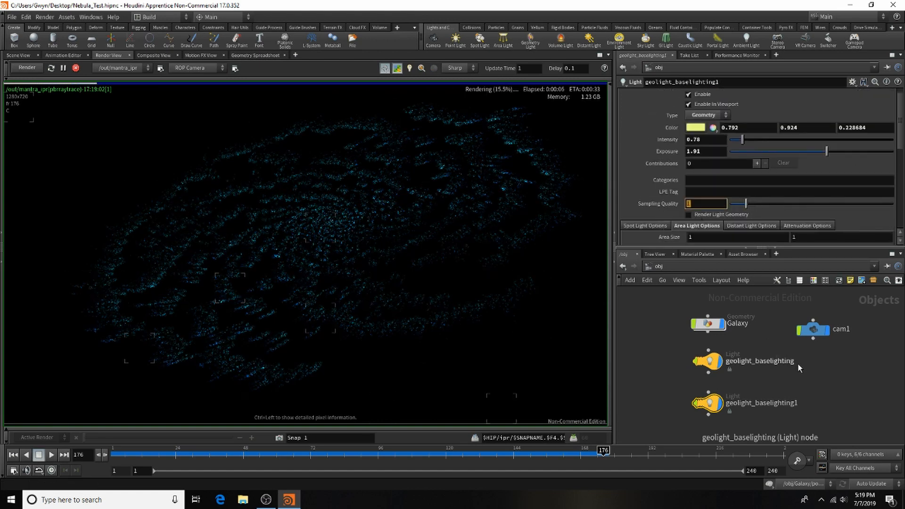
key(Return)
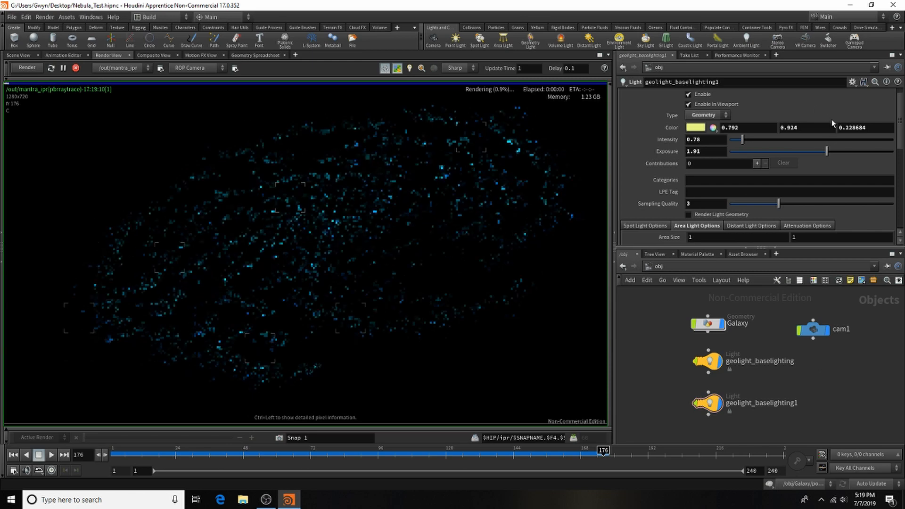
Set geolight_baselighting1's exposure to 7.4 and intensity to 5.2, and turn Render Light Geometry back on.
drag(826, 151, 872, 152)
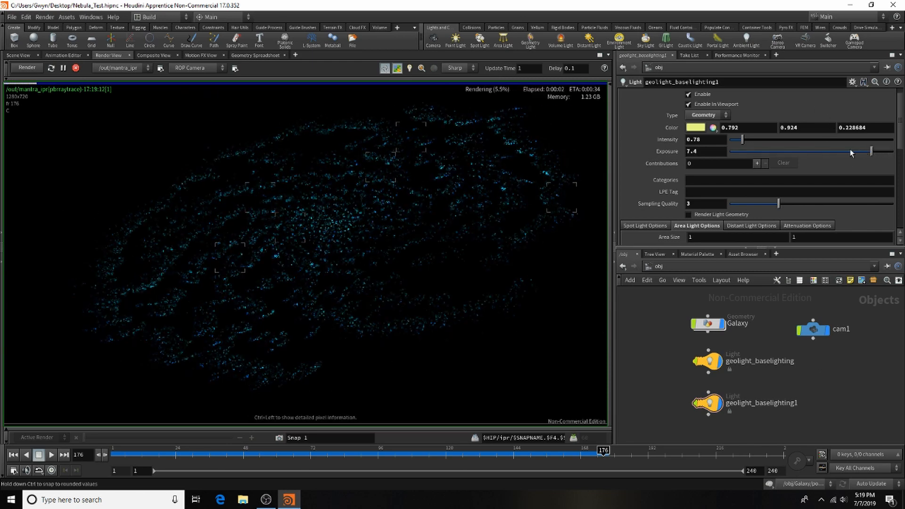
drag(772, 141, 816, 143)
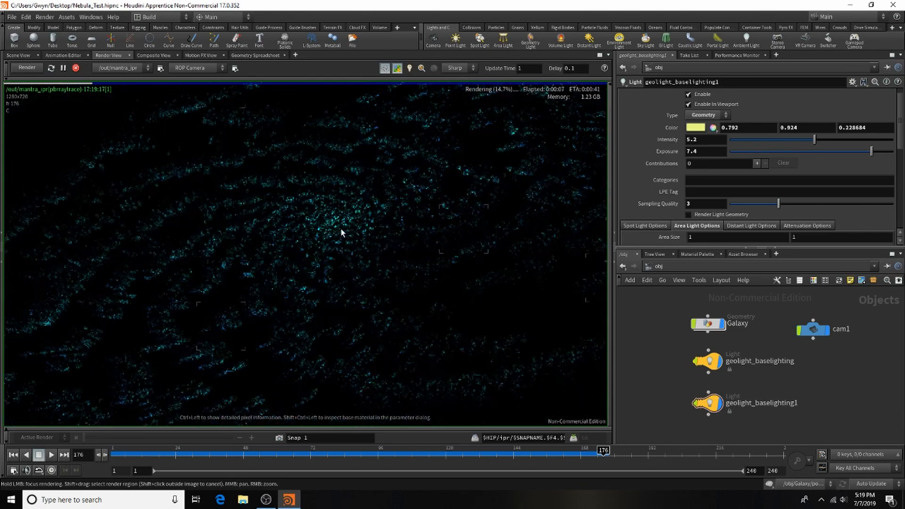
scroll(342, 232, down, 2)
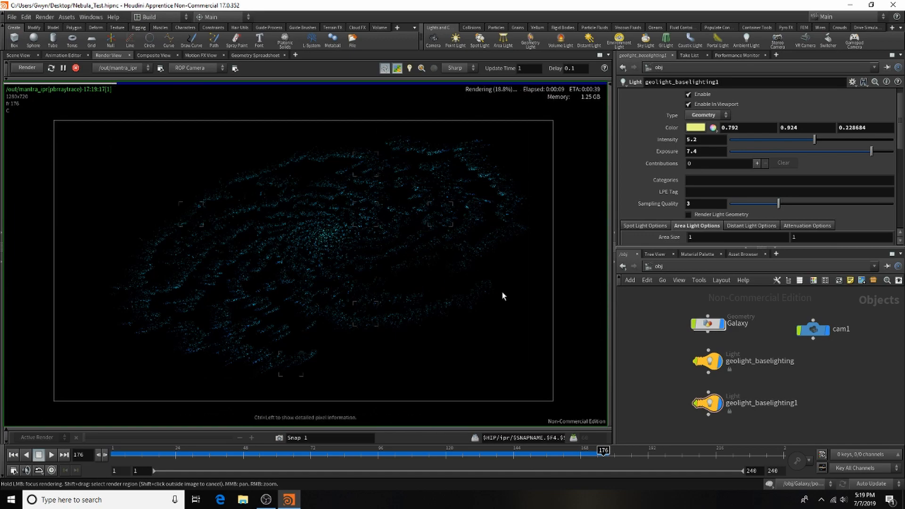
click(705, 216)
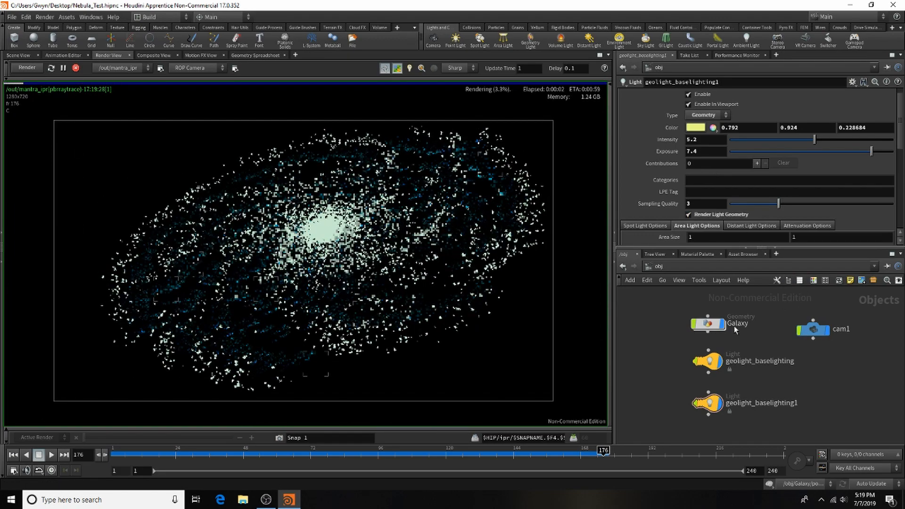
In the Galaxy network, reduce the random star scale in attribrandomize2 and move Color_galaxy's dark blue ramp point to position 0.0675676.
double_click(708, 325)
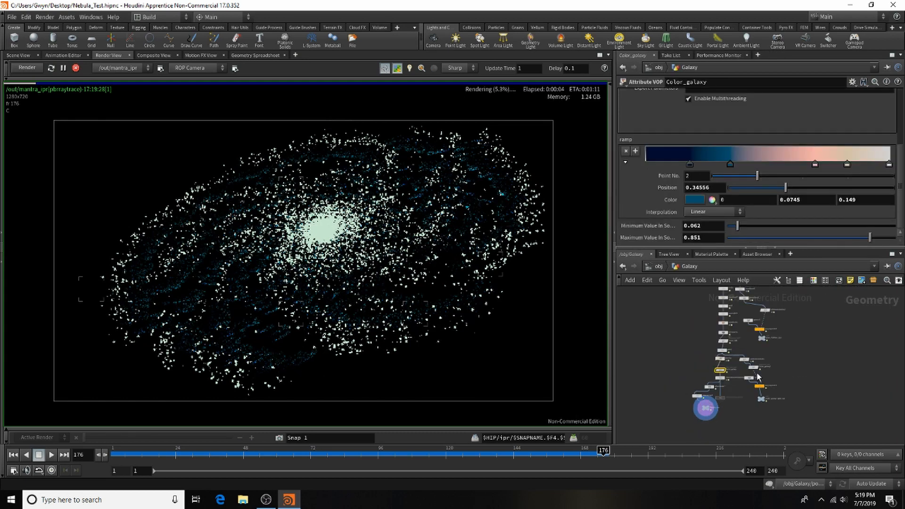
scroll(747, 399, up, 5)
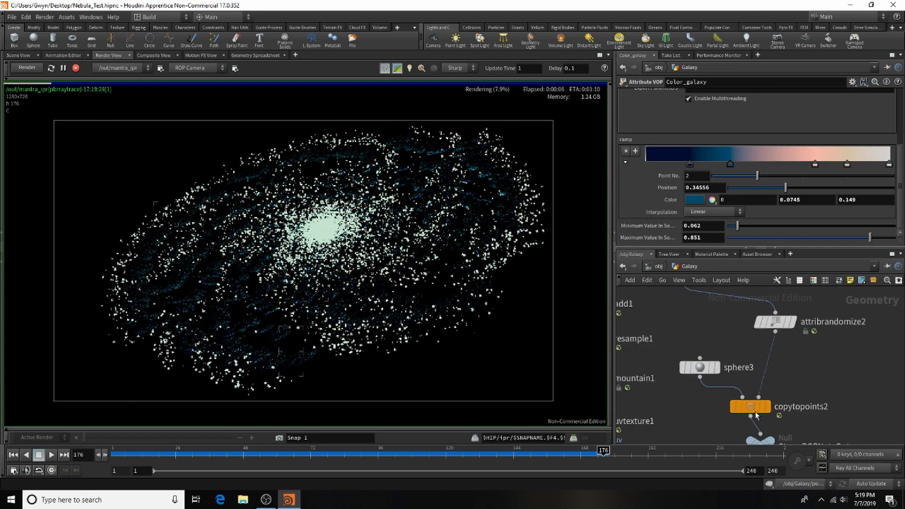
click(775, 322)
click(710, 226)
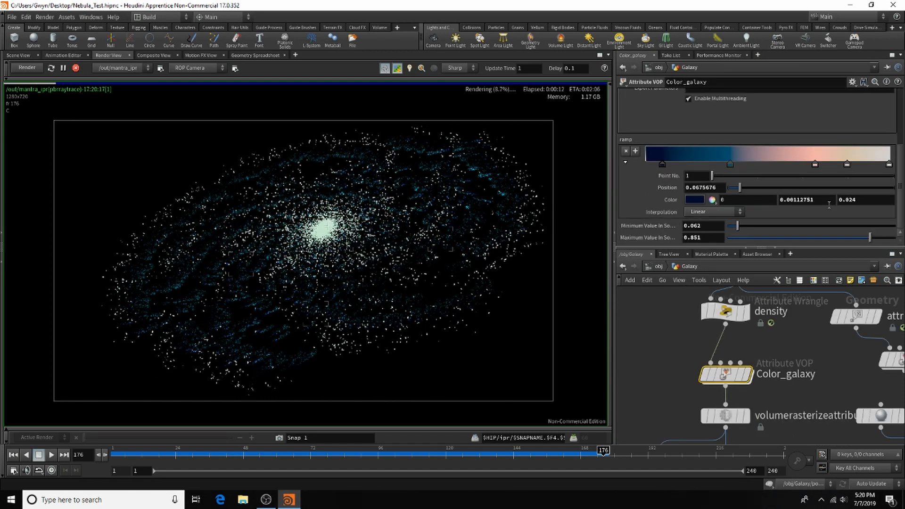
Set the geolight_baselighting light's exposure to 8.96 and its intensity to 3.7.
click(658, 267)
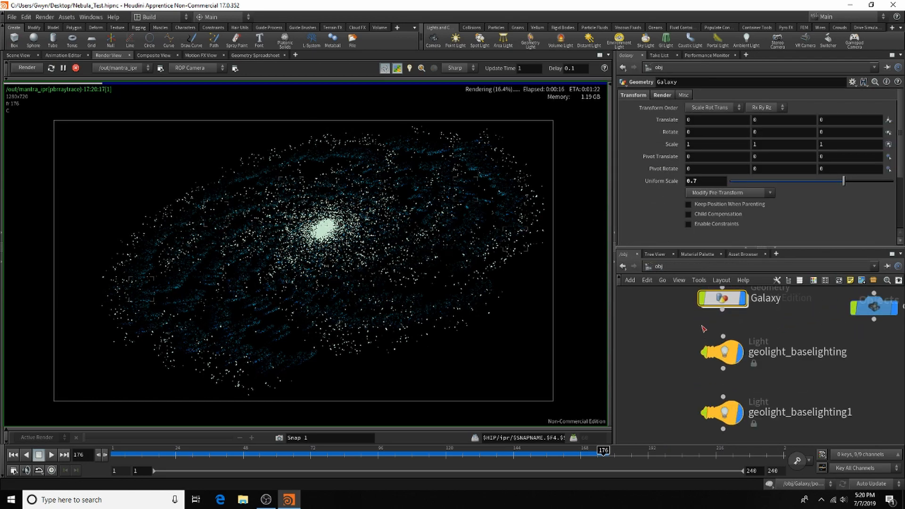
click(721, 356)
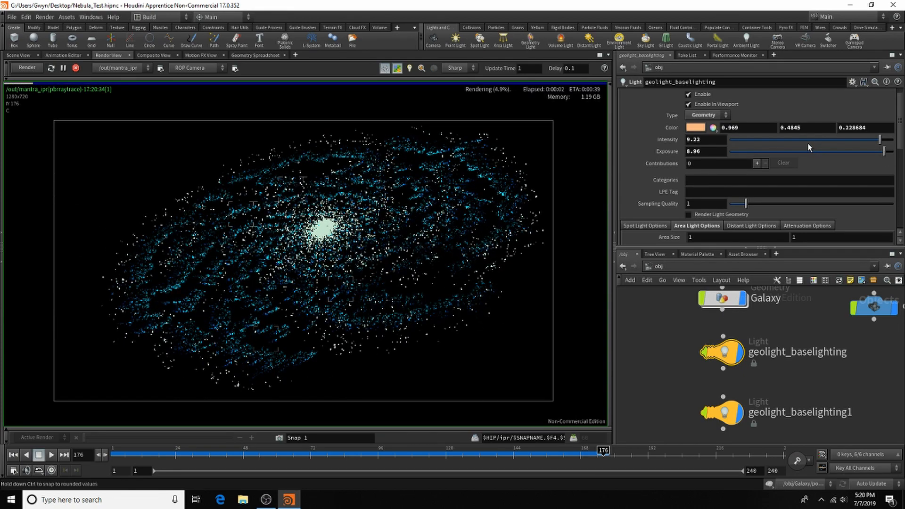
click(791, 140)
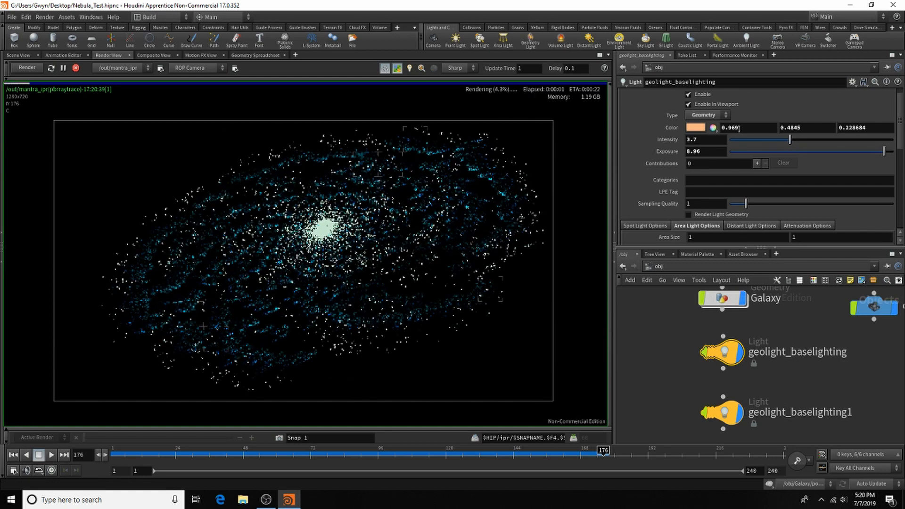
Change geolight_baselighting's colour to the yellow 0.969, 0.896, 0.298 and set its sampling quality to 3.
click(695, 128)
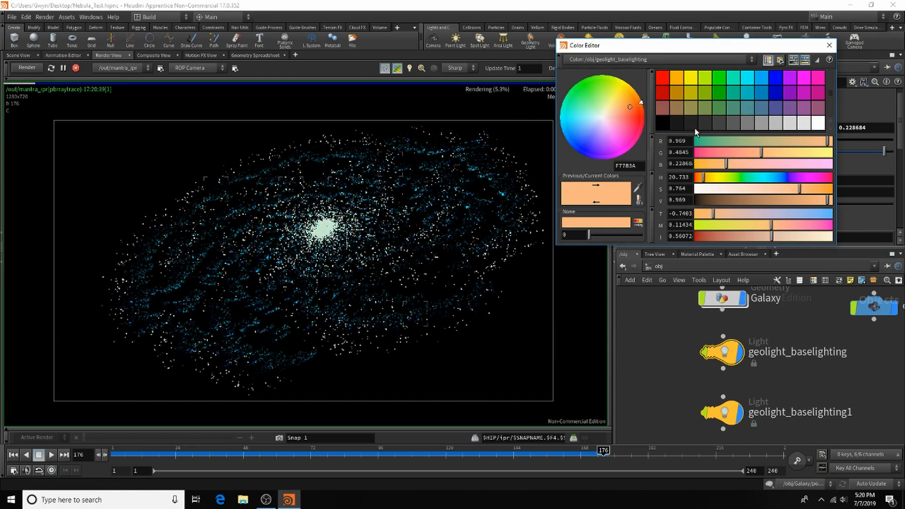
click(704, 165)
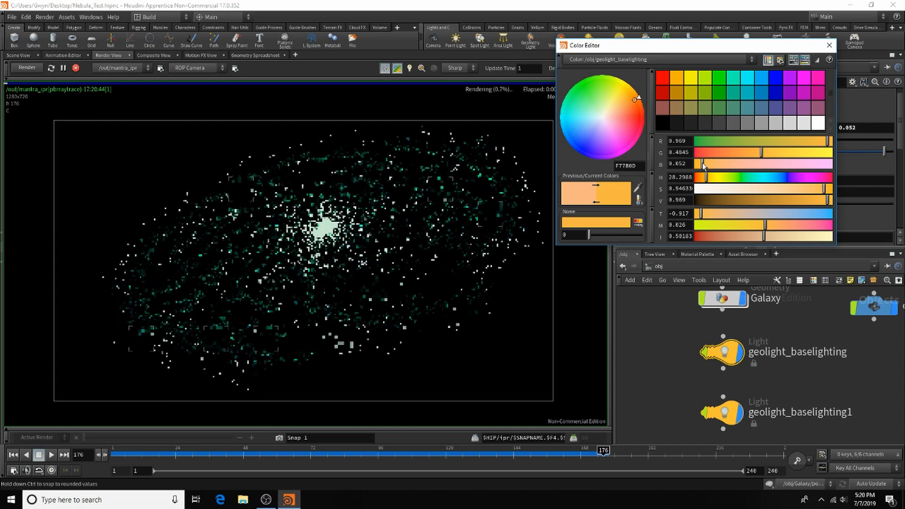
click(737, 165)
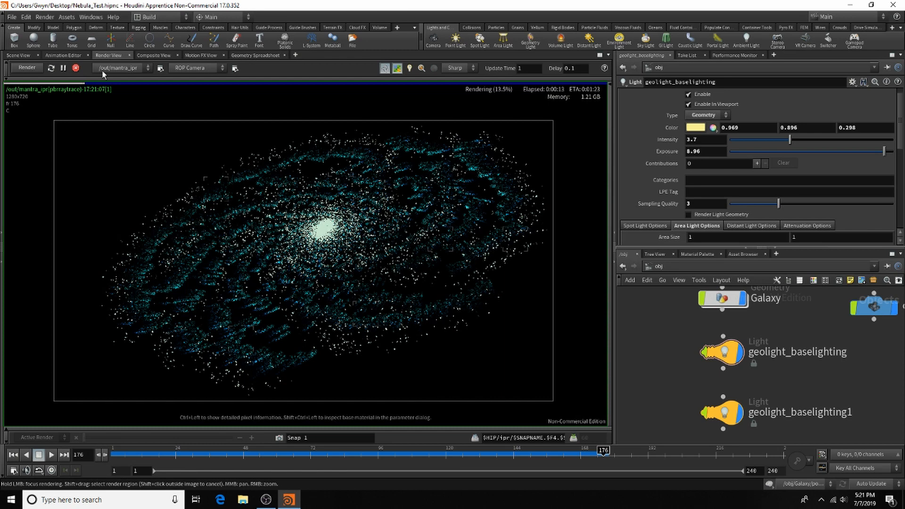
Pause the render and display the Galaxy network's Stars_POPNet_Out node in the scene view.
click(64, 69)
click(21, 55)
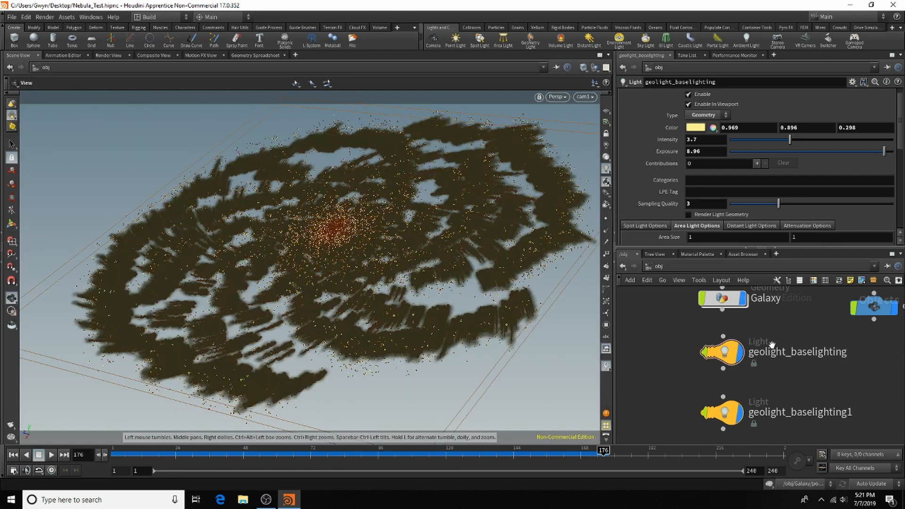
scroll(721, 358, down, 2)
scroll(715, 372, up, 2)
click(715, 366)
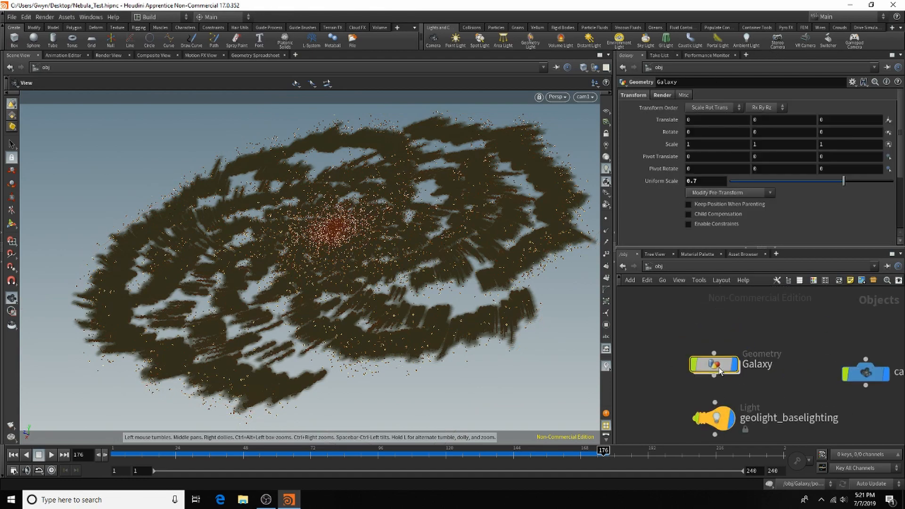
double_click(714, 372)
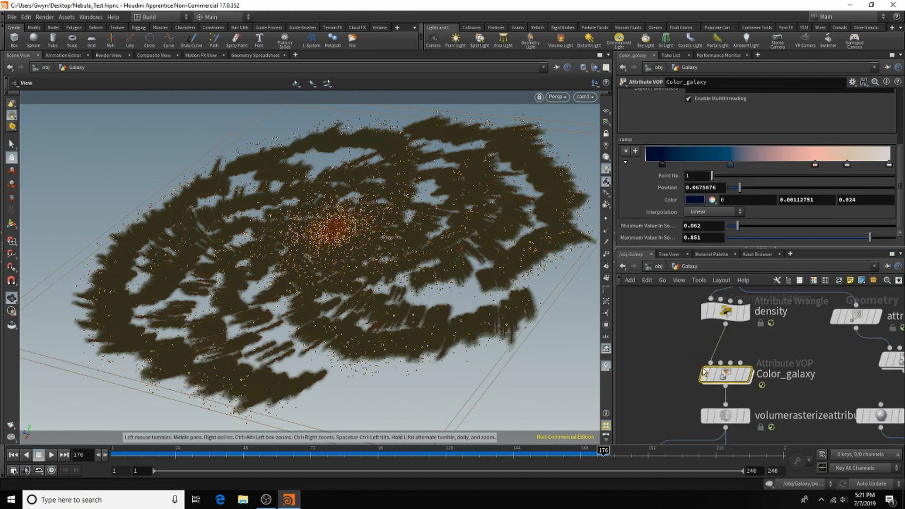
scroll(703, 372, down, 4)
scroll(769, 382, up, 5)
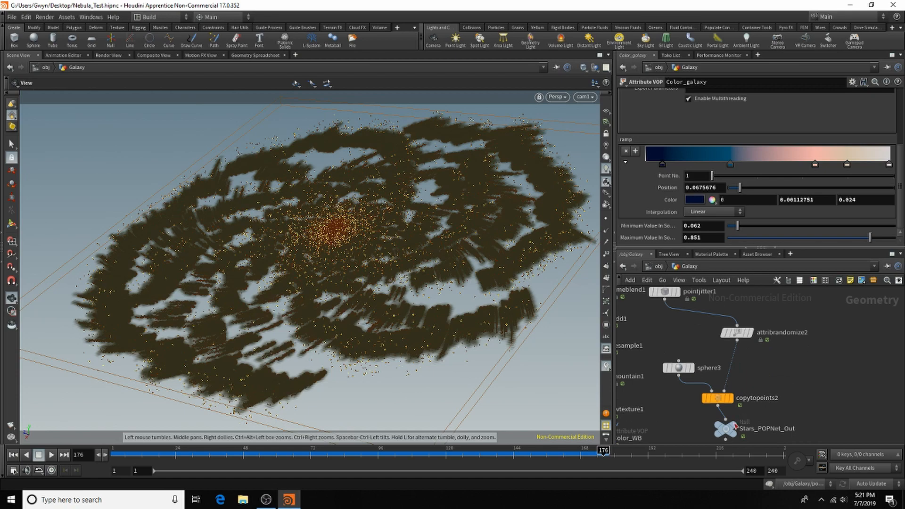
click(741, 426)
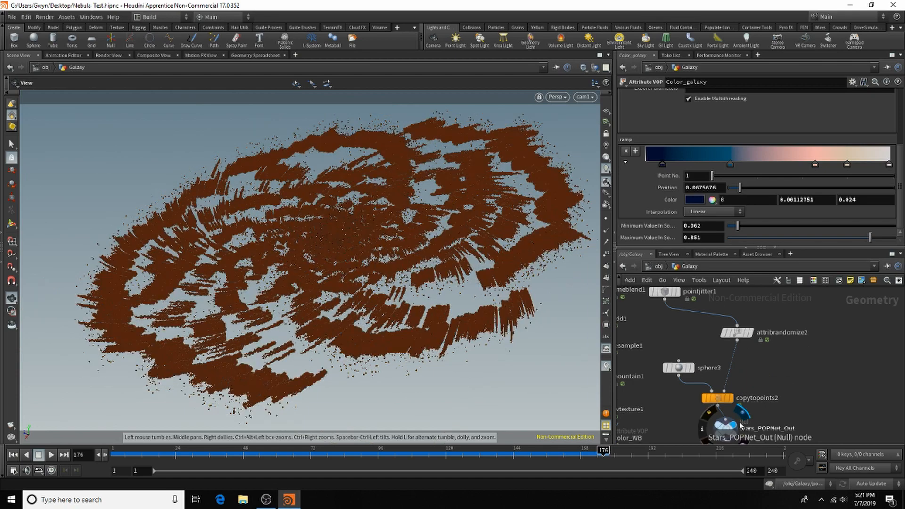
Turn off the display of geolight_baselighting and geolight_baselighting1 at object level and return to the Galaxy network.
click(657, 266)
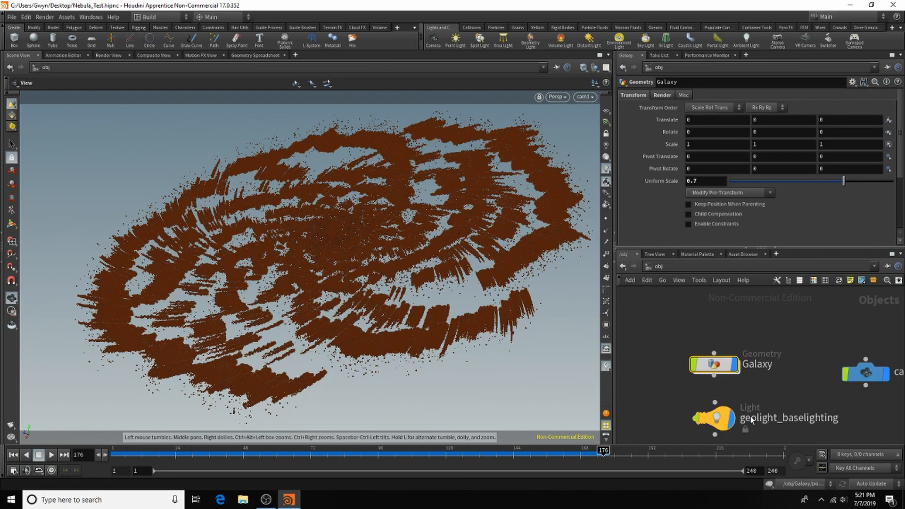
alt+drag(736, 413, 739, 423)
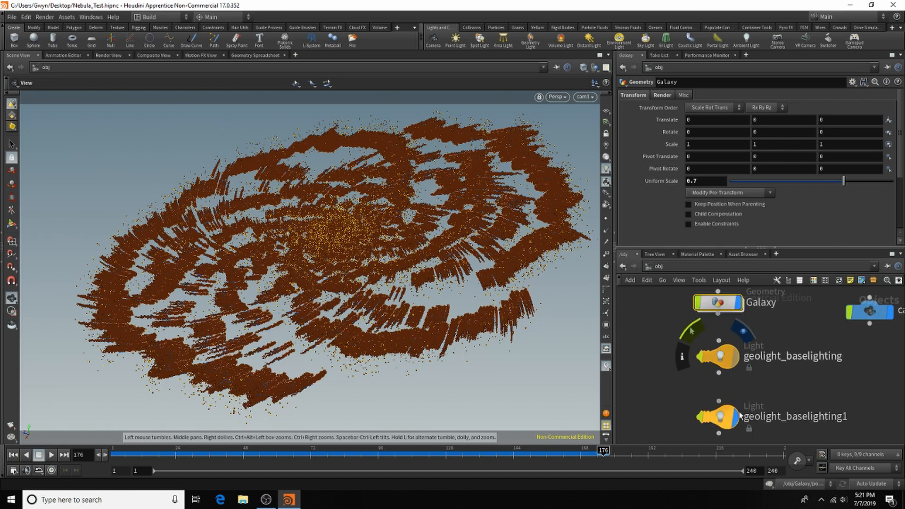
double_click(719, 301)
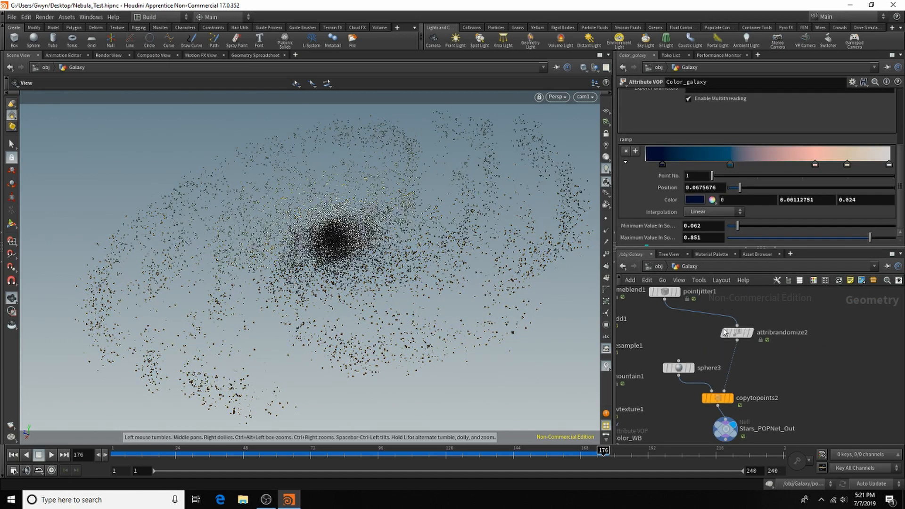
Insert a copy of the Color_WB node between pointjitter1 and attribrandomize2 in the star branch.
scroll(707, 344, up, 5)
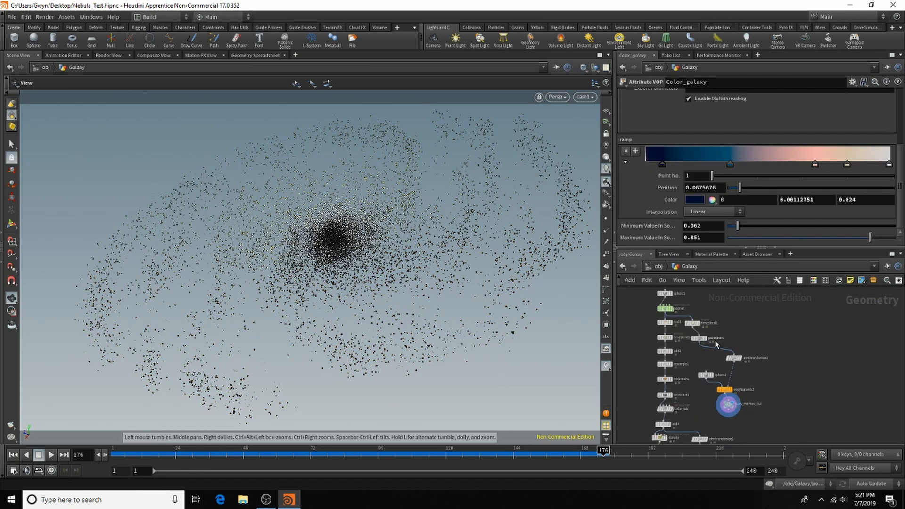
drag(755, 375, 751, 401)
middle_drag(736, 415, 856, 286)
click(708, 360)
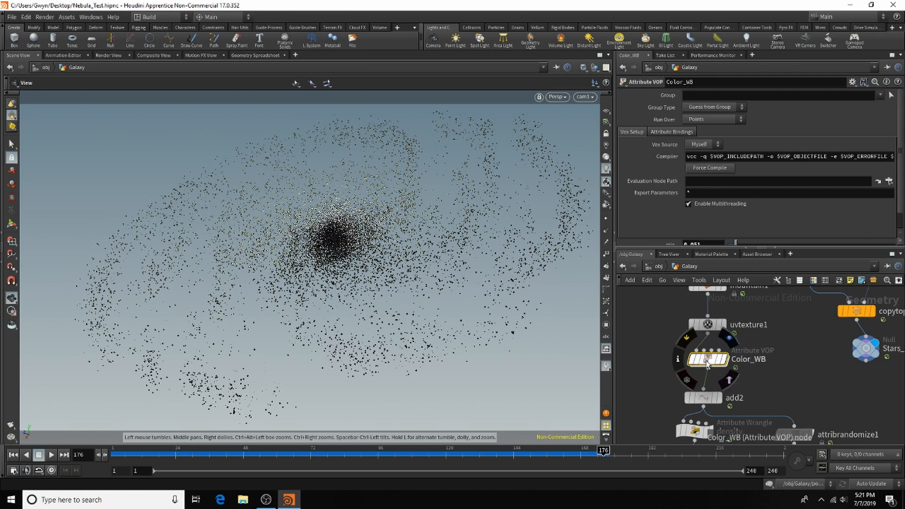
key(ctrl+c)
scroll(746, 344, down, 6)
scroll(746, 345, up, 6)
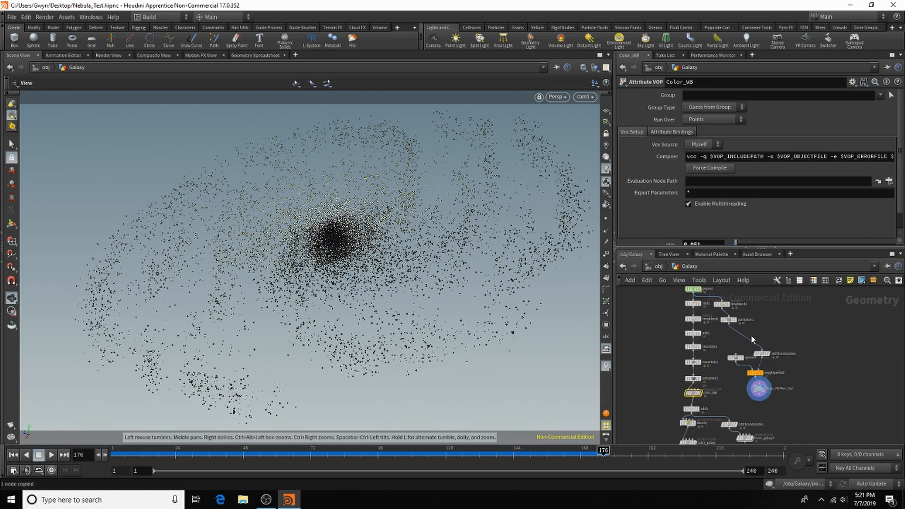
key(ctrl+v)
drag(755, 325, 768, 339)
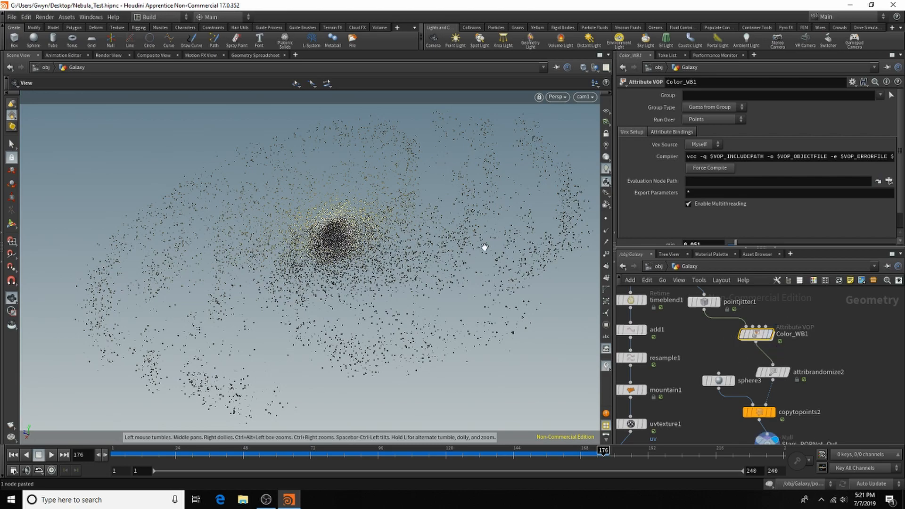
Move attribrandomize2, sphere3, copytopoints2 and Stars_POPNet_Out away from Color_WB1 to free space in the star branch.
scroll(492, 220, up, 10)
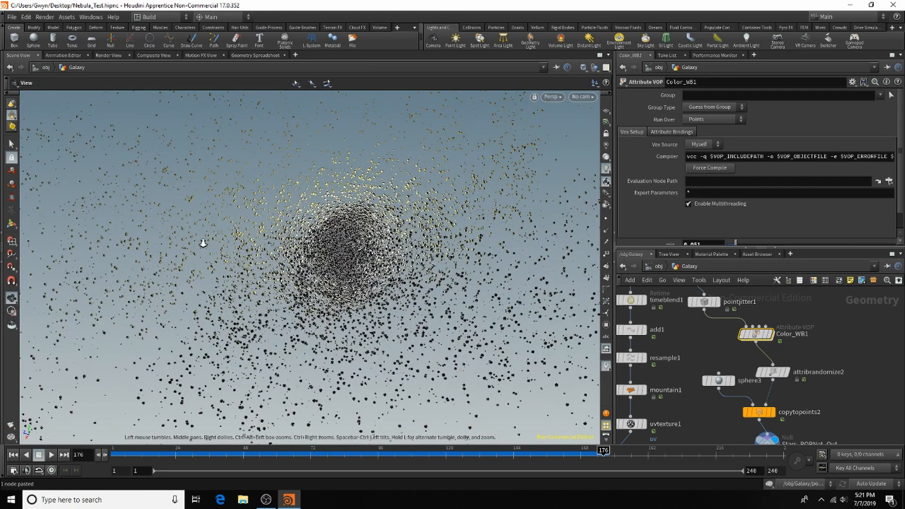
scroll(360, 233, down, 5)
scroll(717, 336, down, 2)
middle_drag(717, 336, 683, 300)
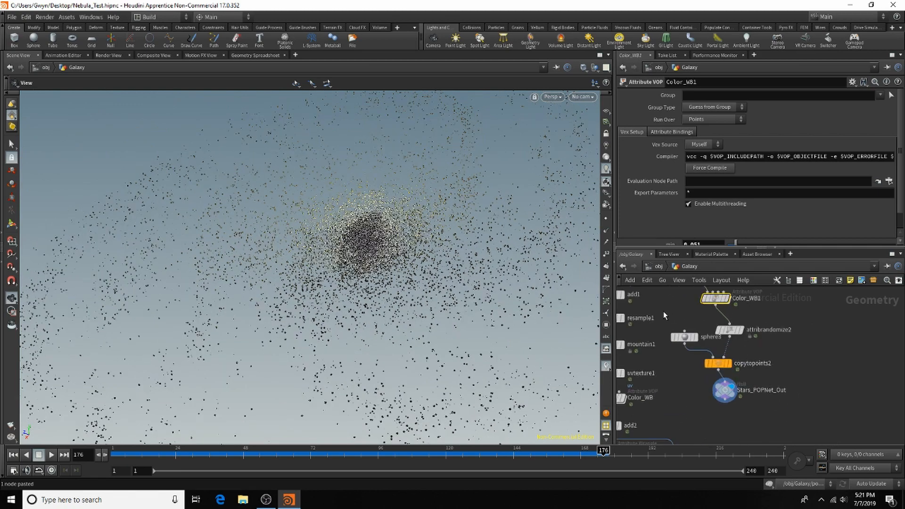
drag(664, 311, 809, 408)
drag(730, 330, 760, 363)
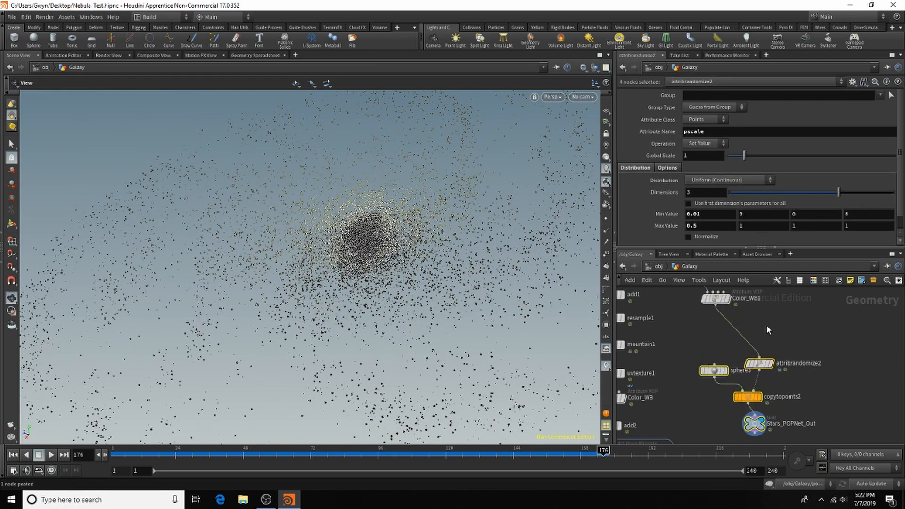
Insert a Delete node between Color_WB1 and attribrandomize2 in the star branch.
click(768, 324)
key(Tab)
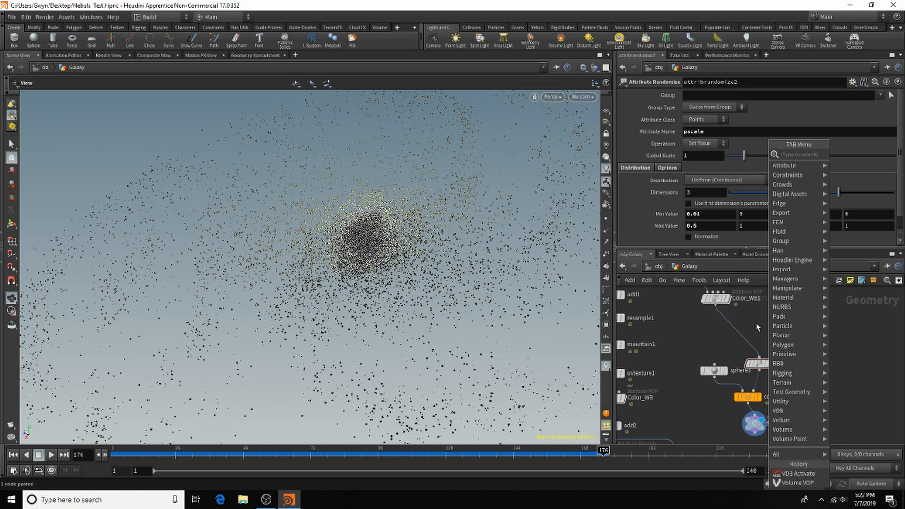
text(delete)
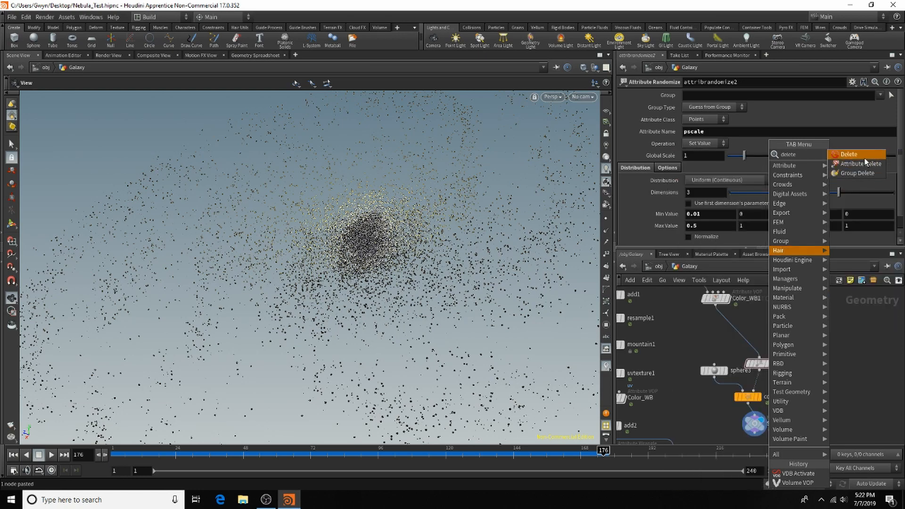
click(865, 157)
key(Escape)
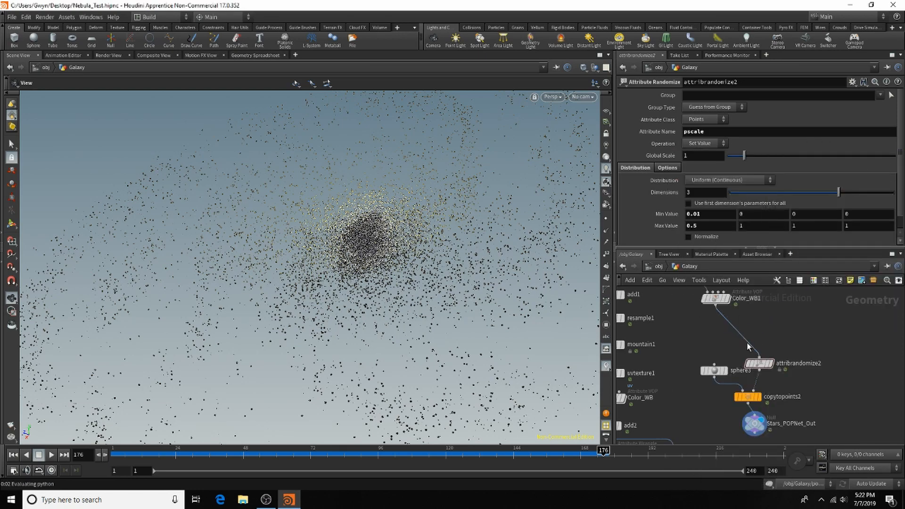
click(764, 330)
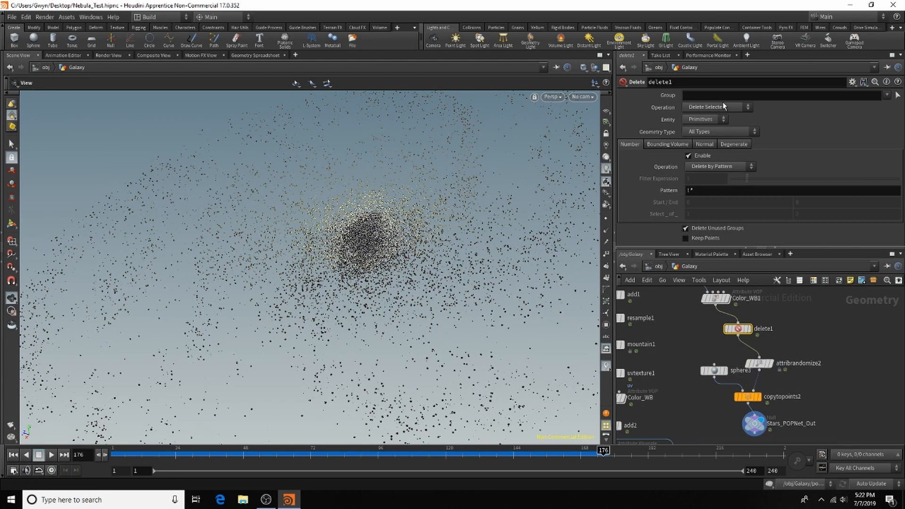
Set the Delete node's entity to Points and open the Geometry Spreadsheet.
click(719, 168)
click(718, 168)
click(705, 120)
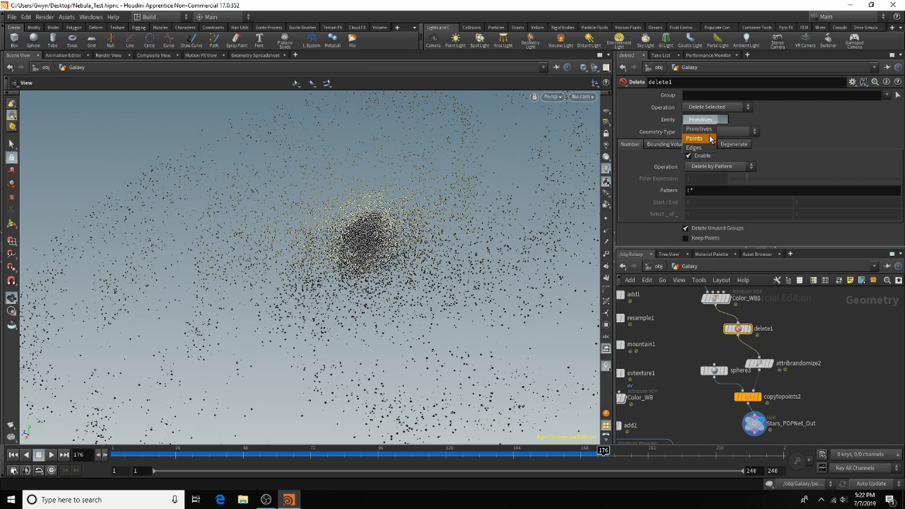
click(711, 138)
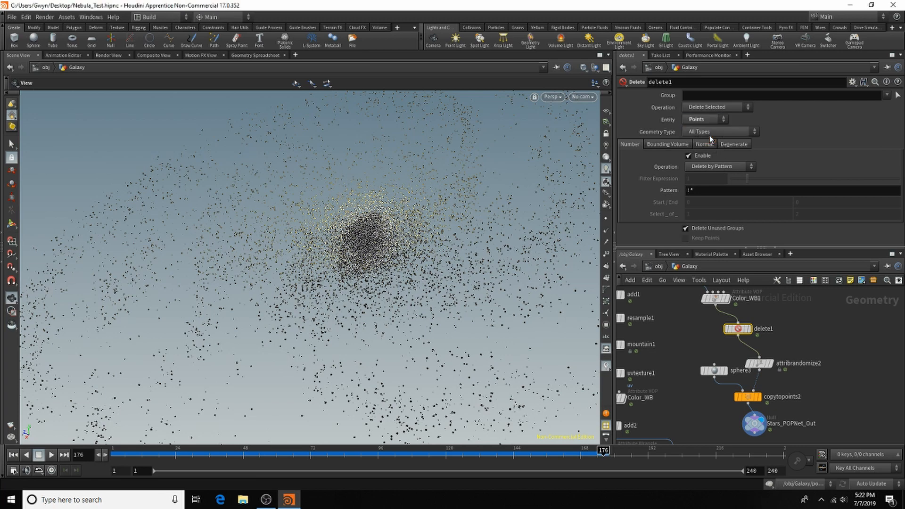
click(715, 134)
click(714, 134)
click(700, 95)
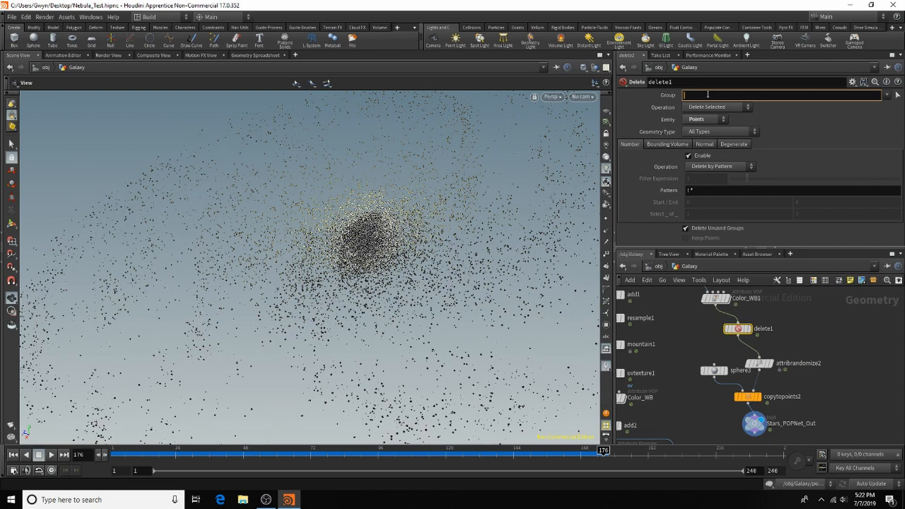
click(251, 55)
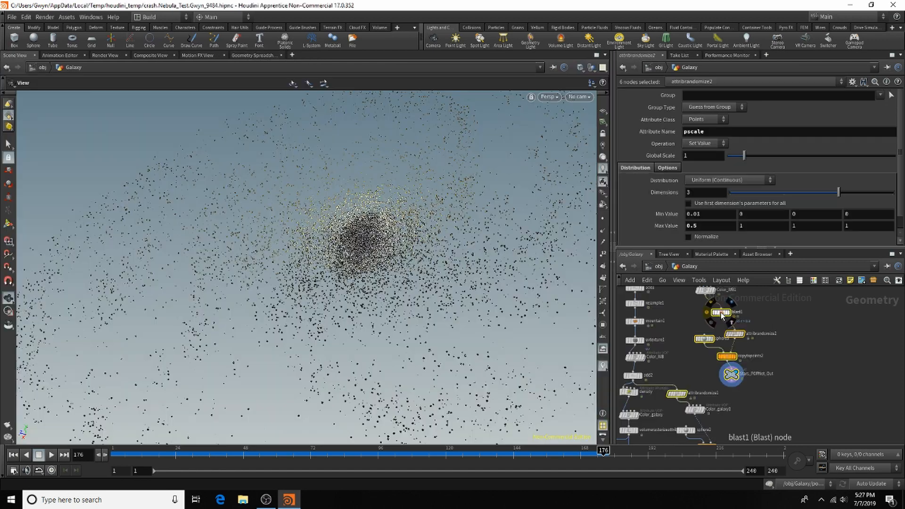
Shift the selected nodes, including blast1 and the star nodes below it, and delete Color_WB1 from the star branch.
drag(721, 312, 752, 318)
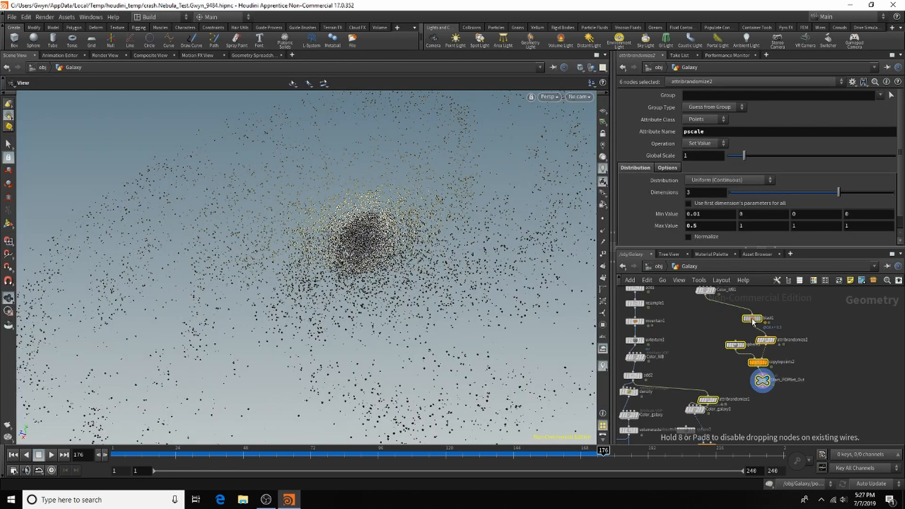
click(783, 400)
scroll(701, 361, up, 2)
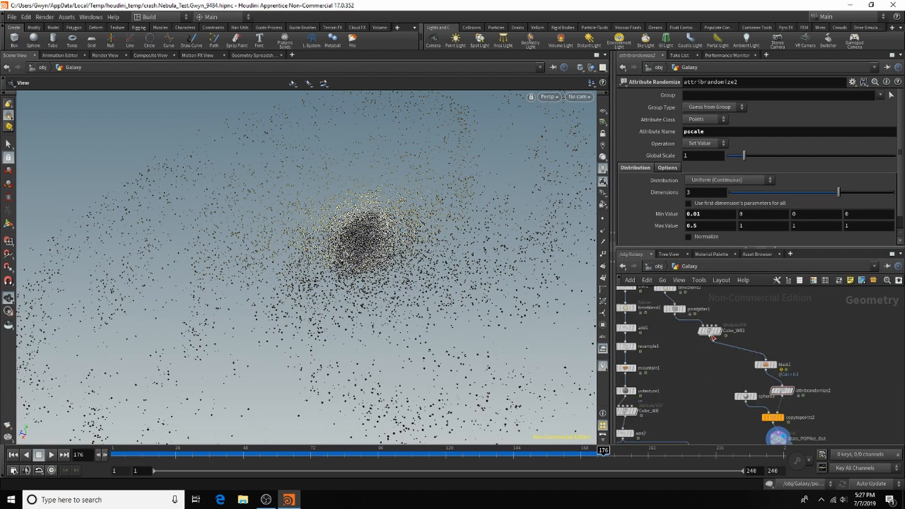
click(711, 332)
key(Delete)
Insert an Attribute Randomize node between pointjitter1 and blast1.
key(Tab)
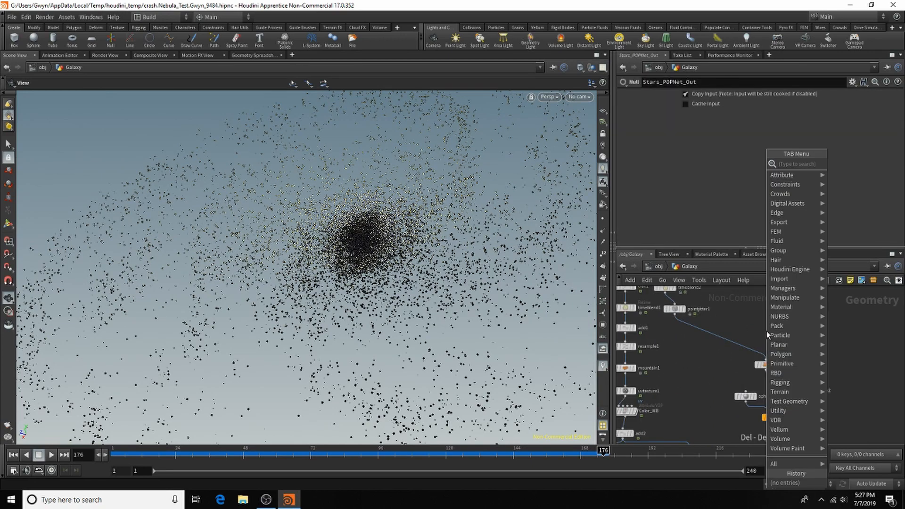
text(attr)
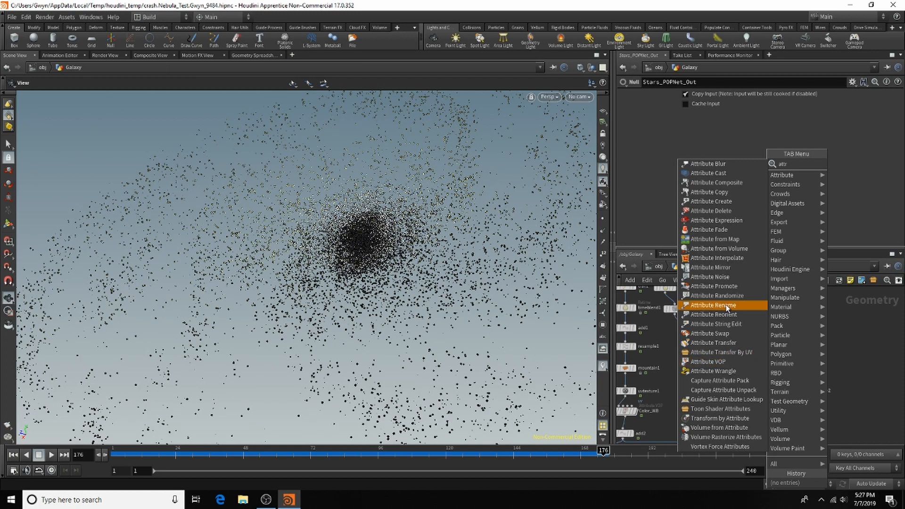
click(737, 296)
click(720, 343)
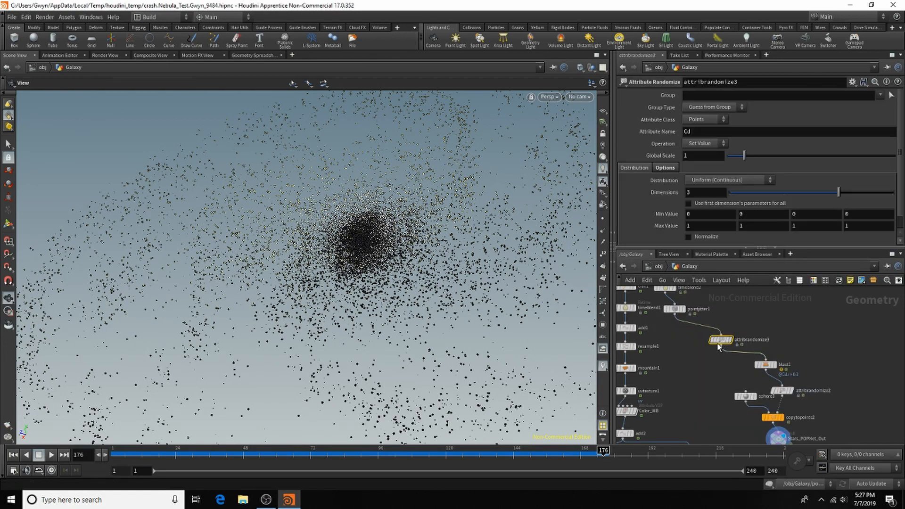
Set attribrandomize3's global scale to 6.66 and dimensions to 2, and display blast1 in the scene view.
drag(744, 155, 841, 156)
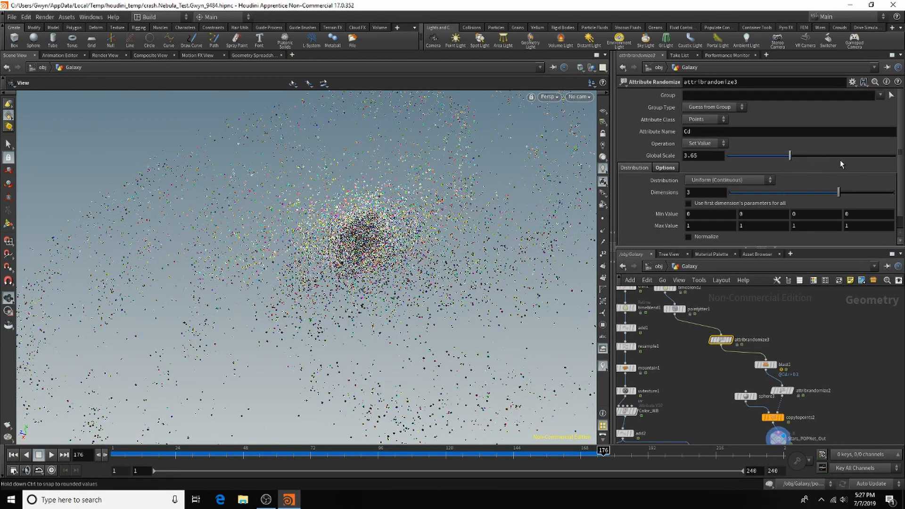
click(759, 188)
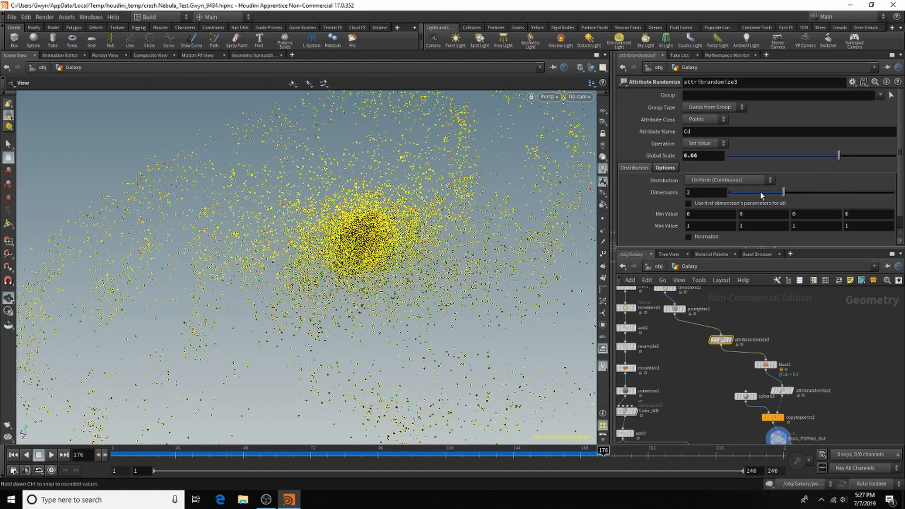
click(775, 368)
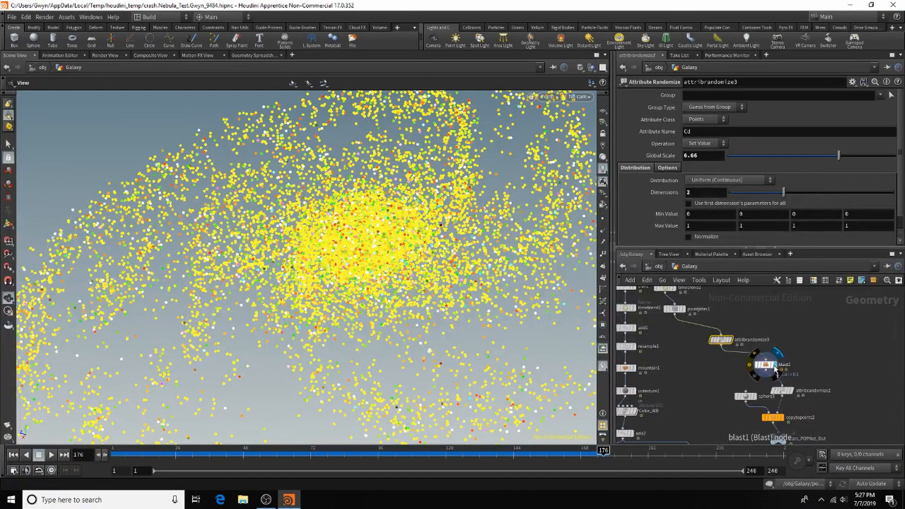
click(767, 365)
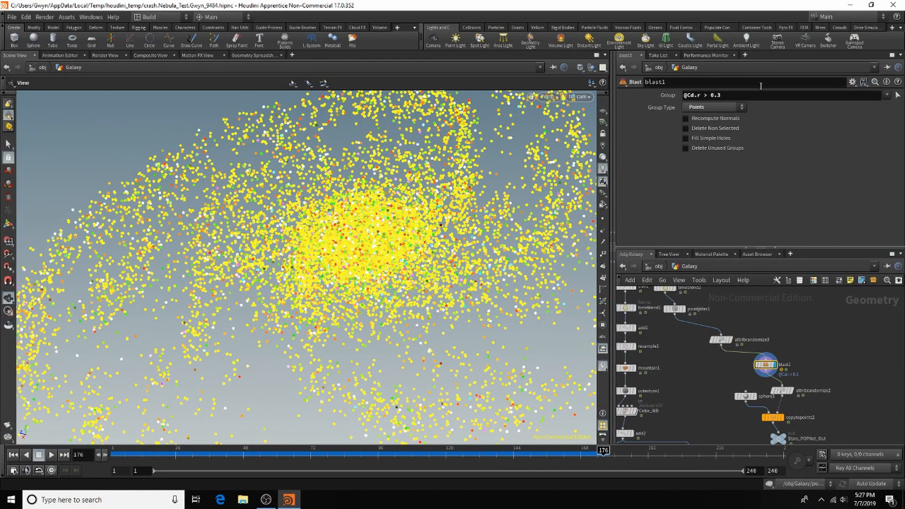
click(724, 131)
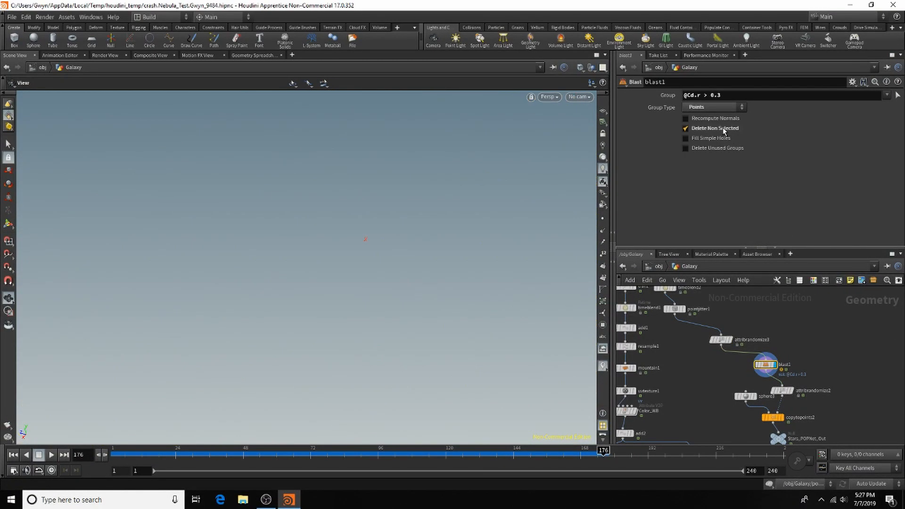
click(709, 96)
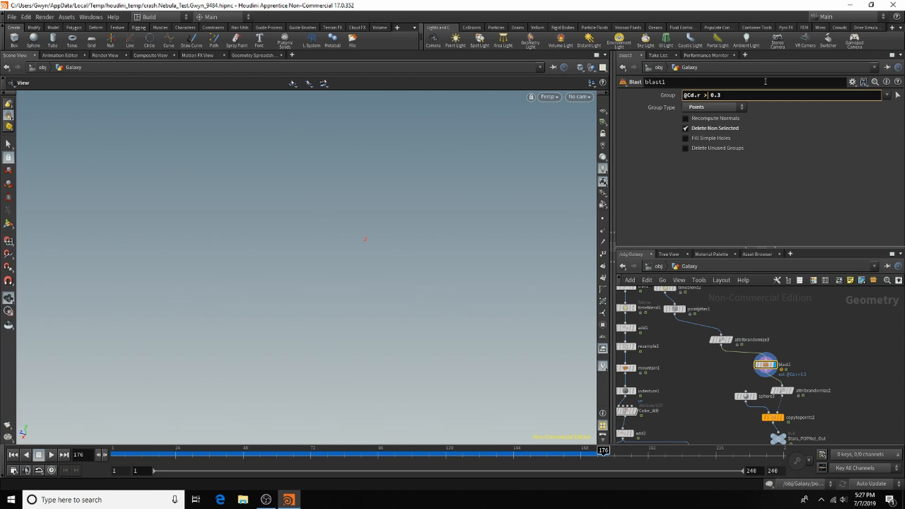
key(BackSpace)
text(<)
key(Return)
click(716, 131)
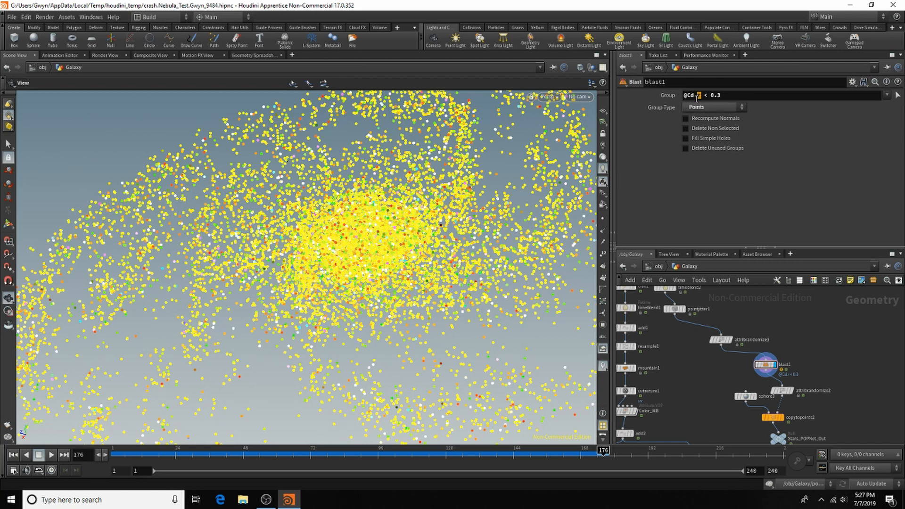
key(Return)
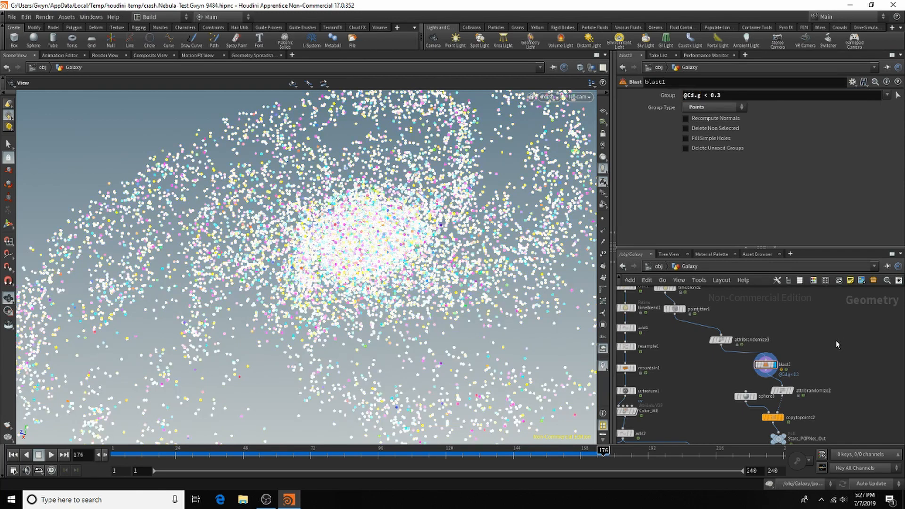
Display Stars_POPNet_Out and set attribrandomize2's first Max Value to 0.1.
scroll(771, 386, down, 2)
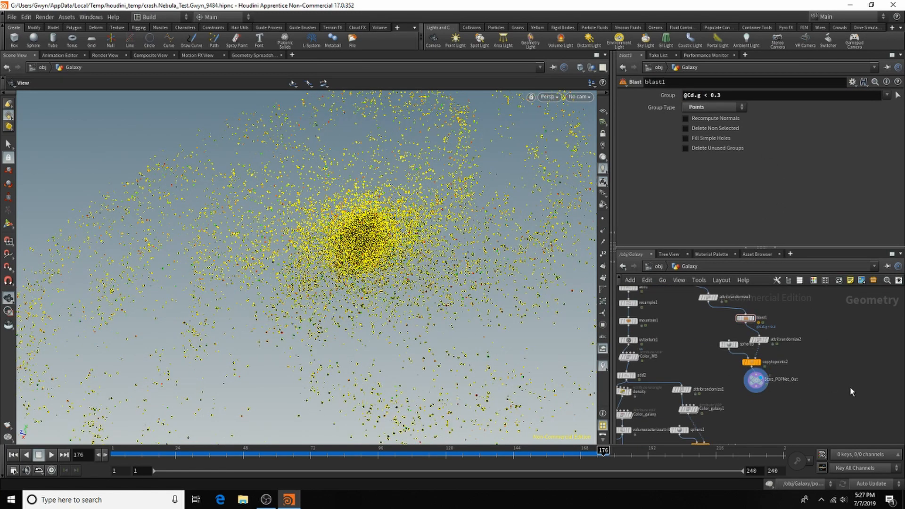
click(759, 340)
drag(693, 225, 686, 231)
click(698, 226)
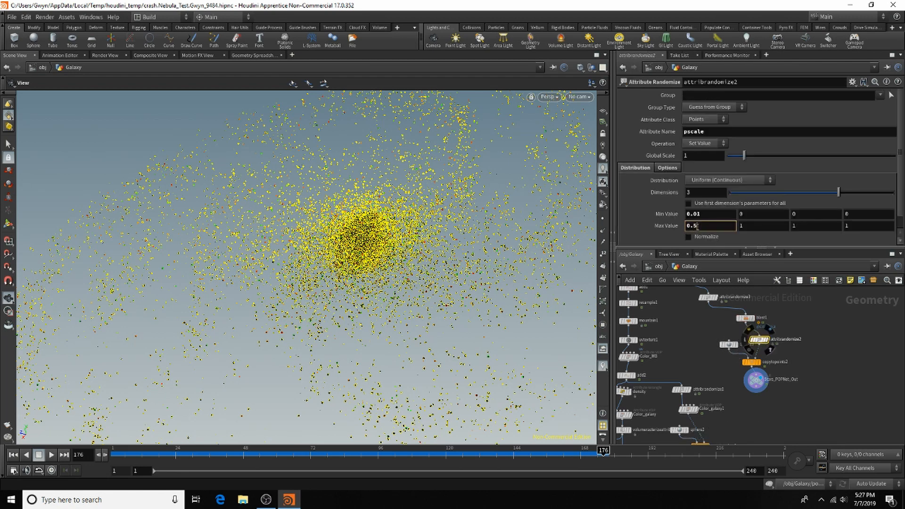
click(856, 359)
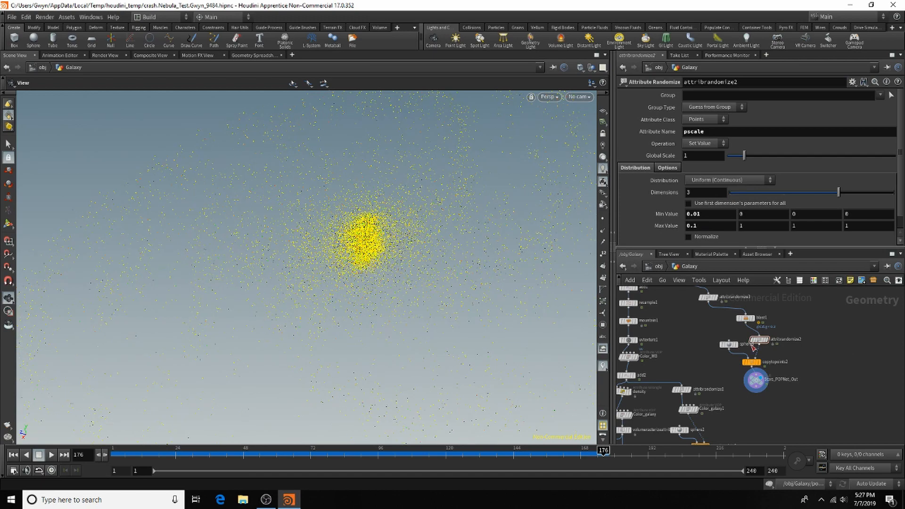
Set the first Max Value of attribrandomize2's pscale to 1.
scroll(753, 348, up, 5)
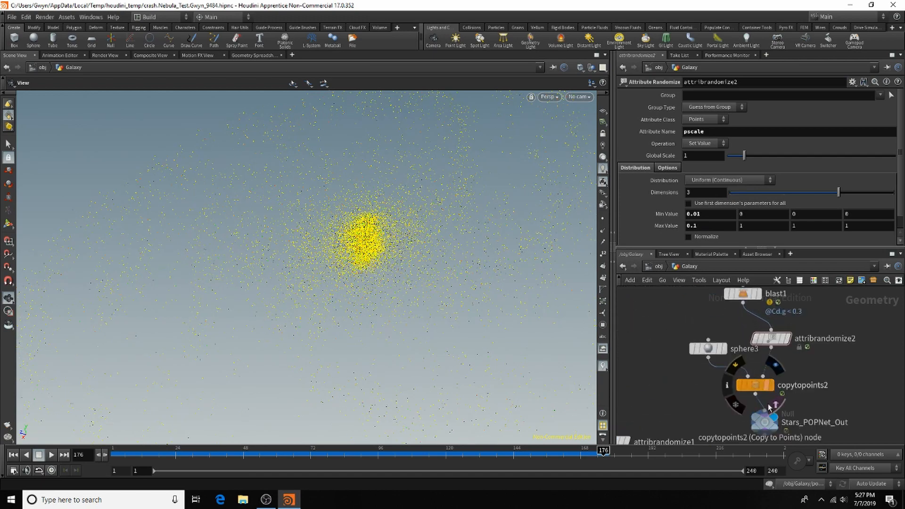
key(BackSpace)
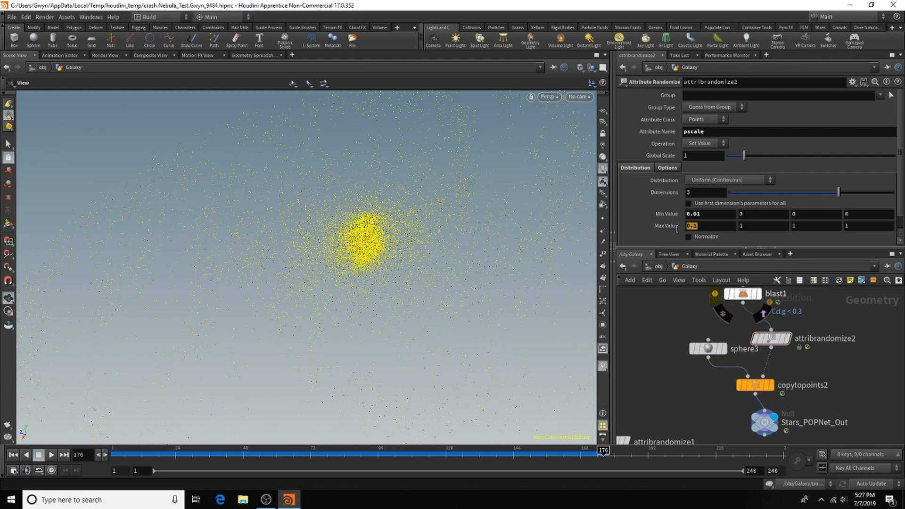
click(857, 367)
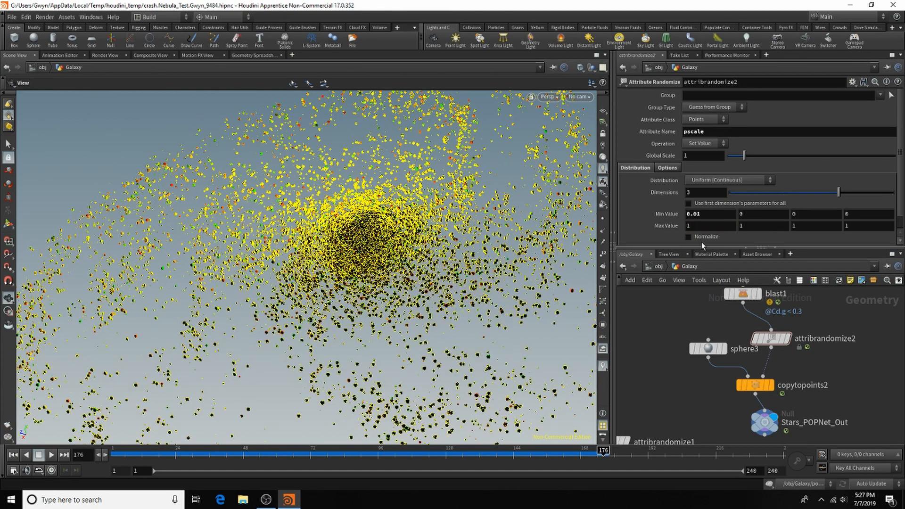
scroll(758, 374, down, 3)
scroll(758, 339, up, 3)
click(765, 337)
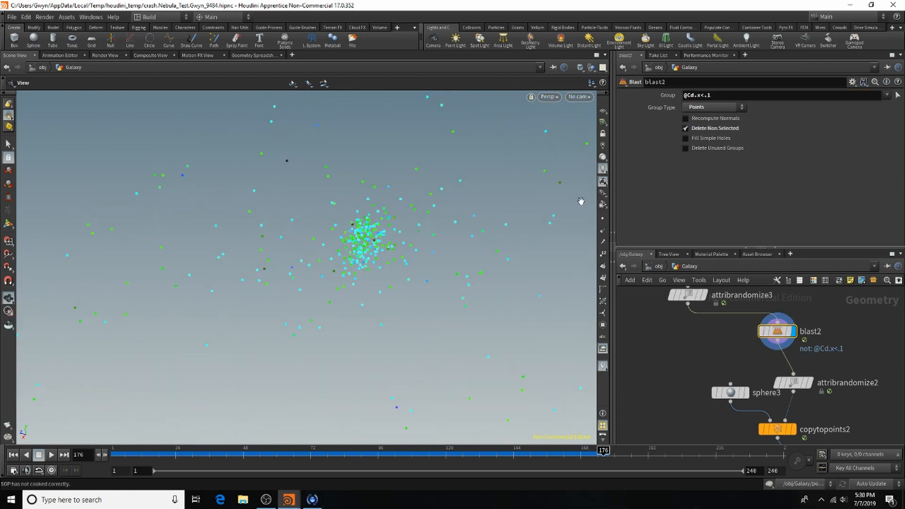
drag(415, 236, 455, 211)
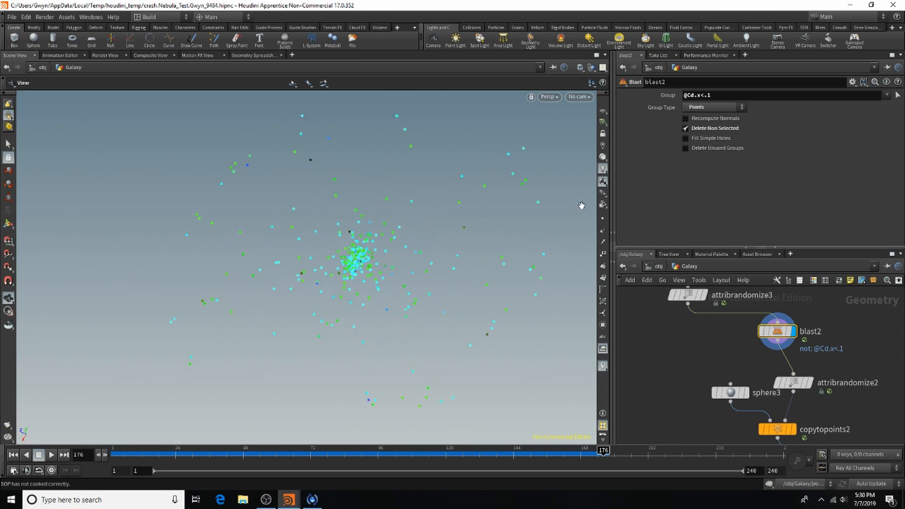
click(727, 97)
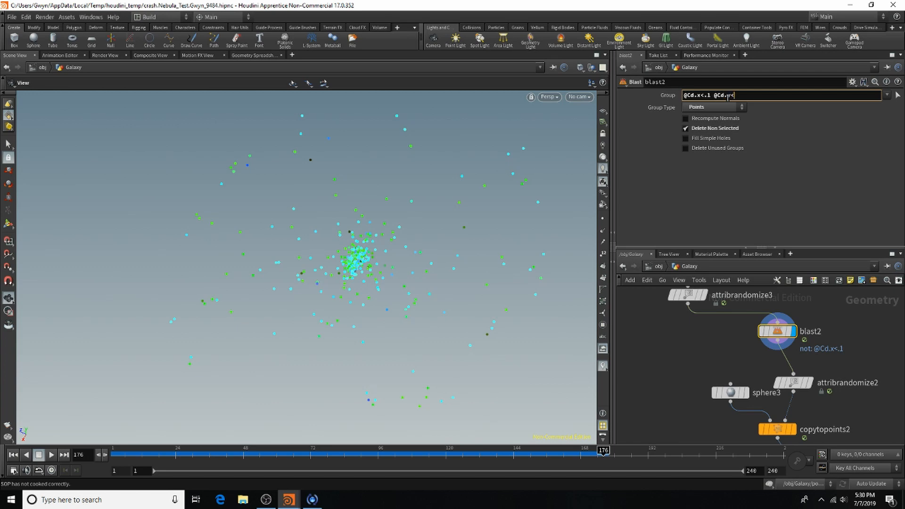
key(Return)
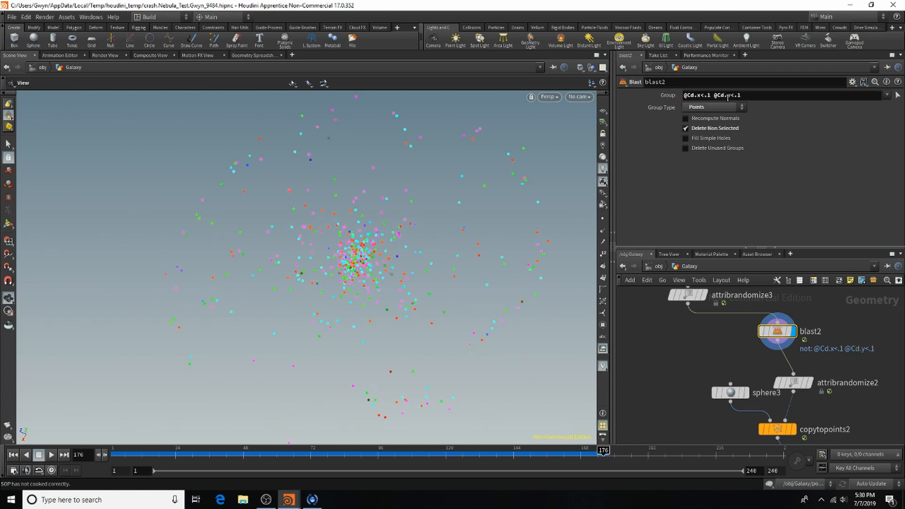
click(712, 132)
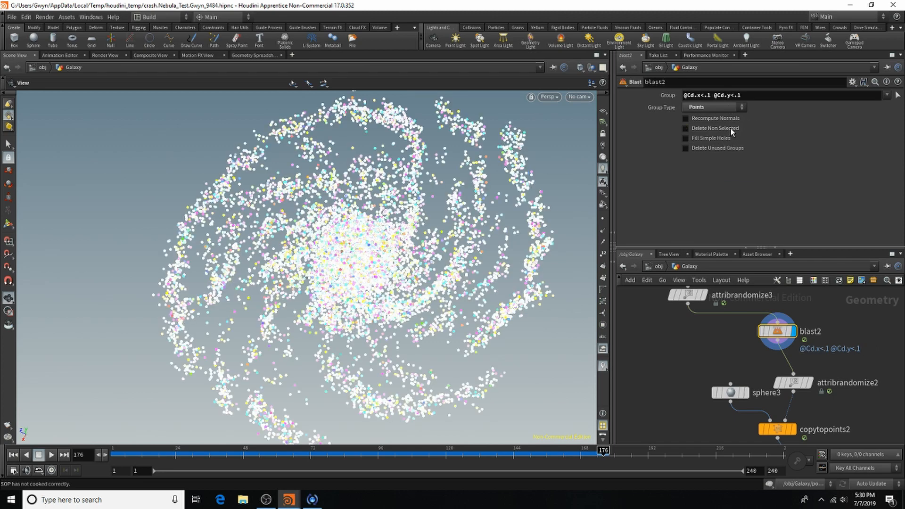
double_click(709, 96)
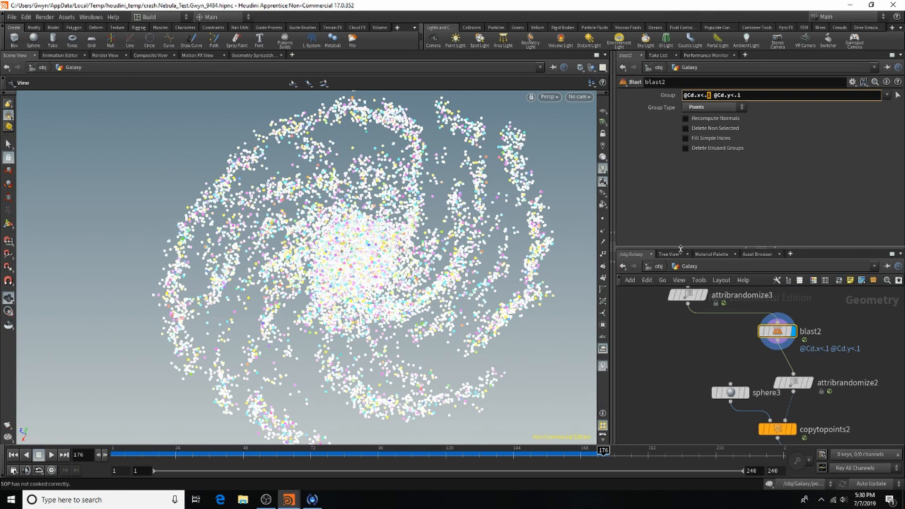
text(4)
key(Return)
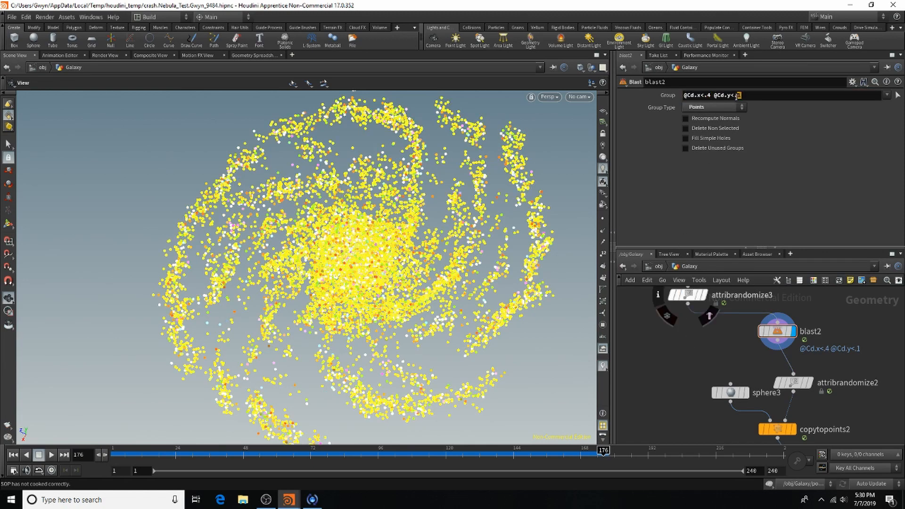
text(6)
key(Return)
click(686, 128)
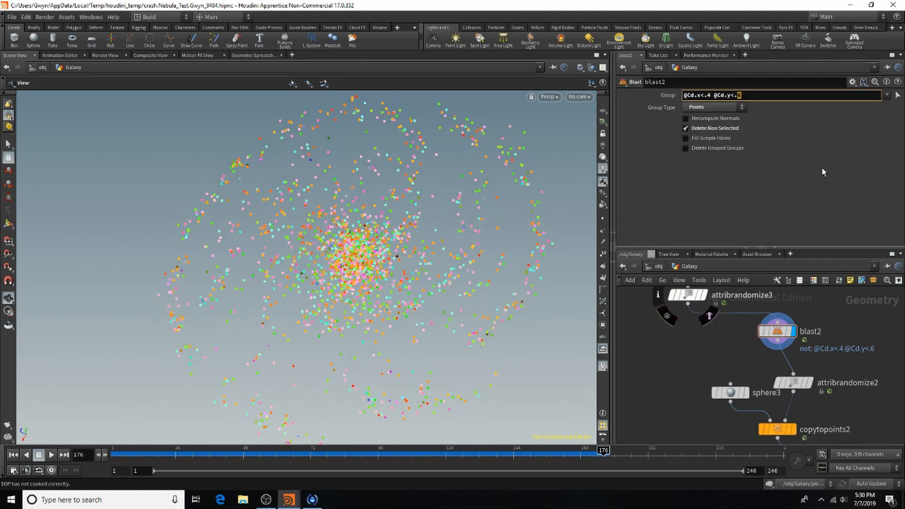
text(04)
key(Return)
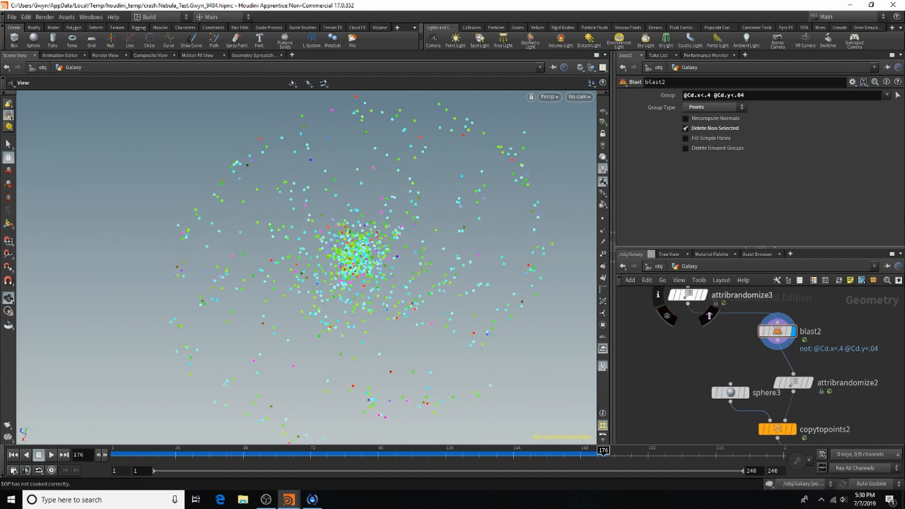
drag(710, 98, 705, 100)
text(.01)
key(Return)
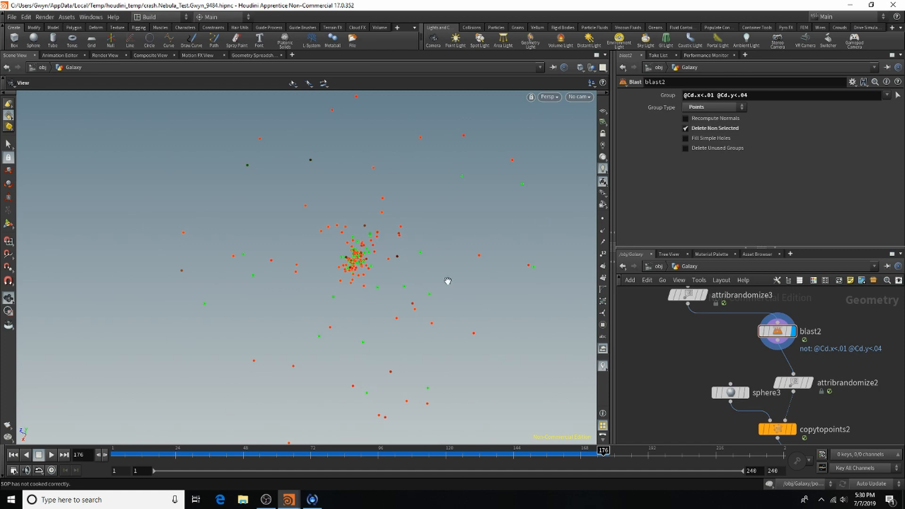
Shift the nodes below blast2 down, insert a Color node between blast2 and attribrandomize2, and display it.
scroll(650, 349, down, 2)
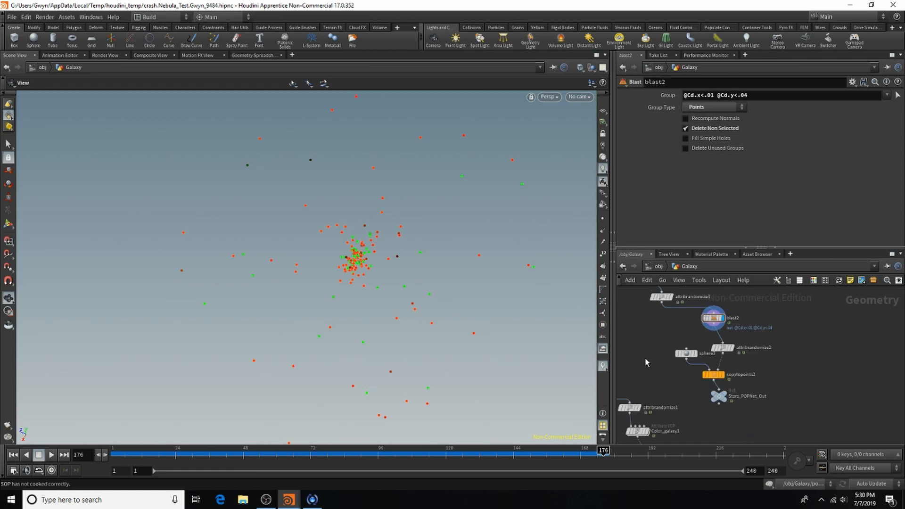
click(757, 343)
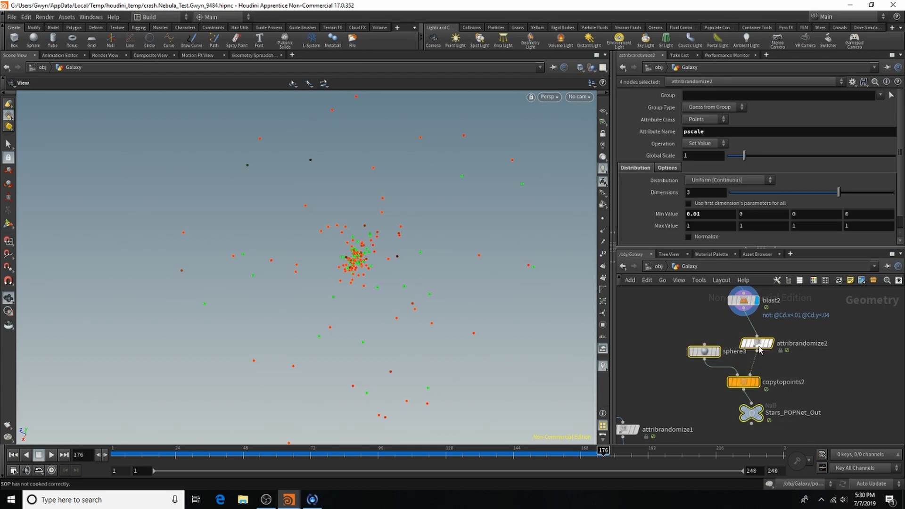
drag(756, 345, 751, 362)
key(Tab)
text(color)
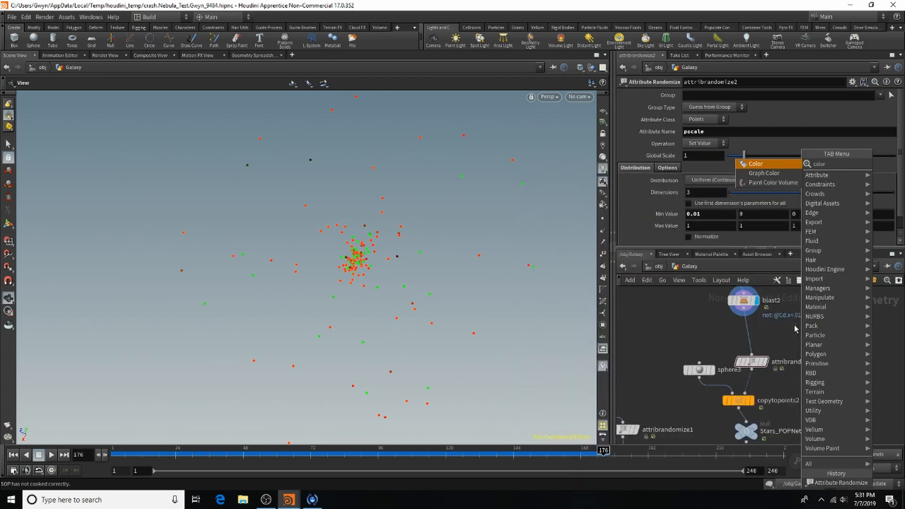
click(752, 163)
click(748, 334)
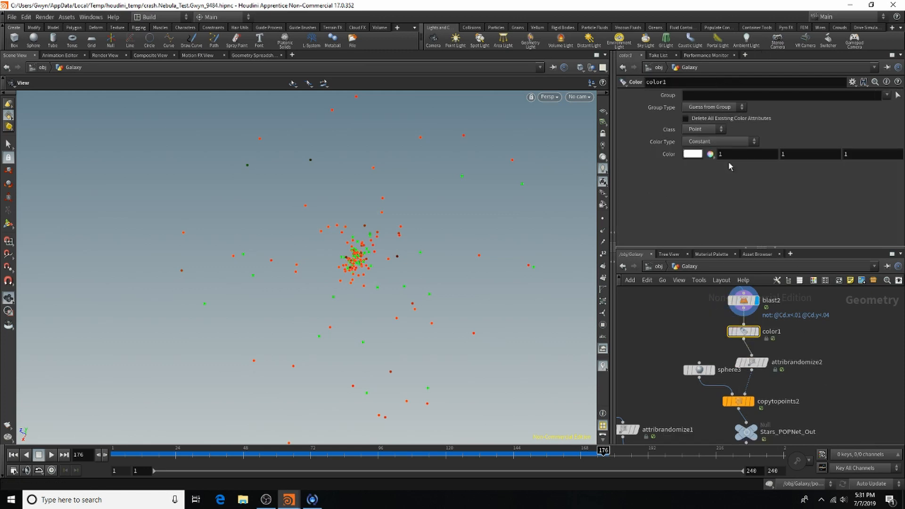
click(756, 332)
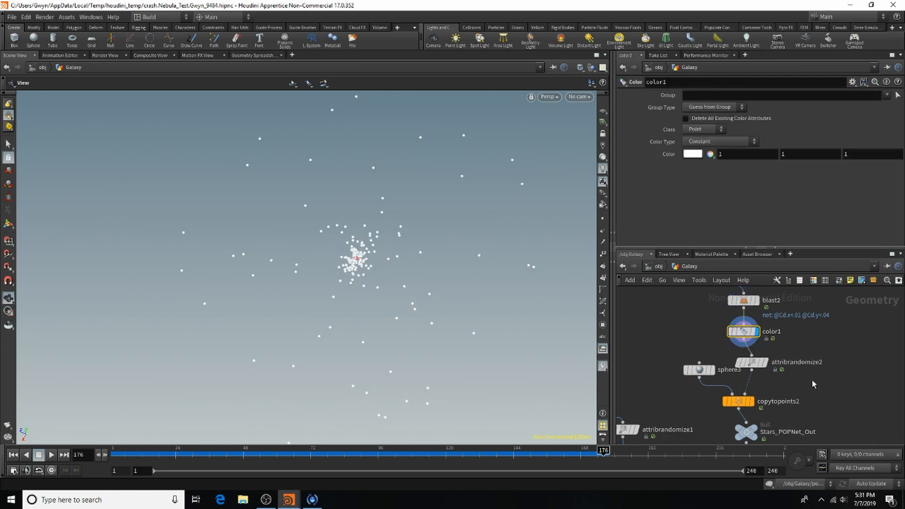
Rearrange the star branch, lining up the blast2 to Stars_POPNet_Out nodes beneath attribrandomize3 away from the main chain.
scroll(743, 368, down, 2)
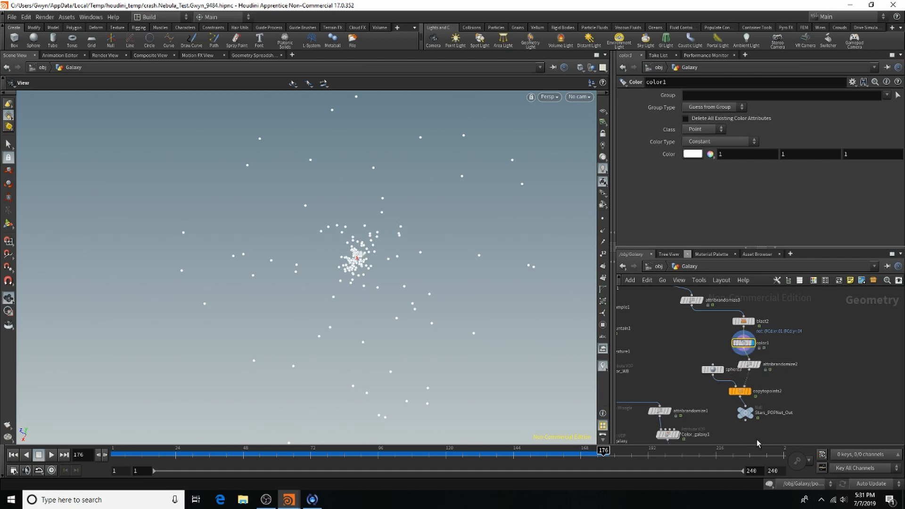
scroll(757, 441, up, 1)
drag(672, 317, 778, 427)
scroll(755, 415, down, 2)
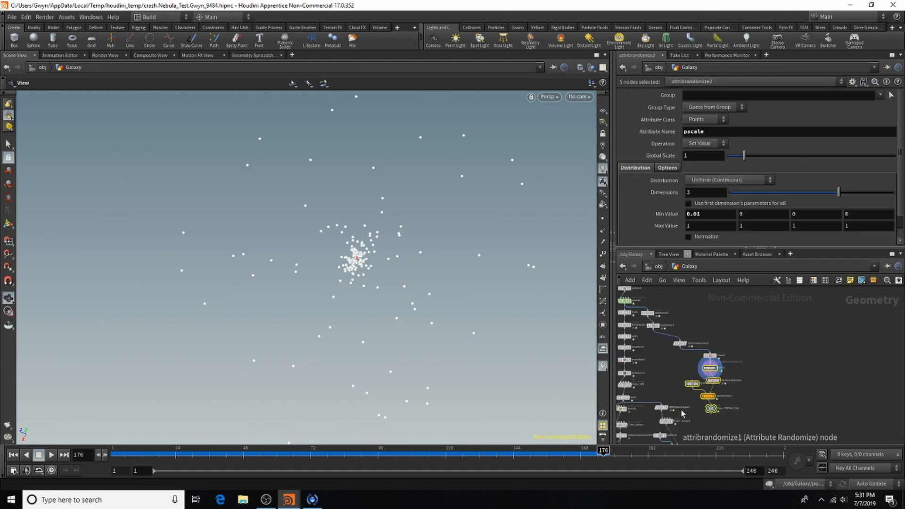
click(704, 348)
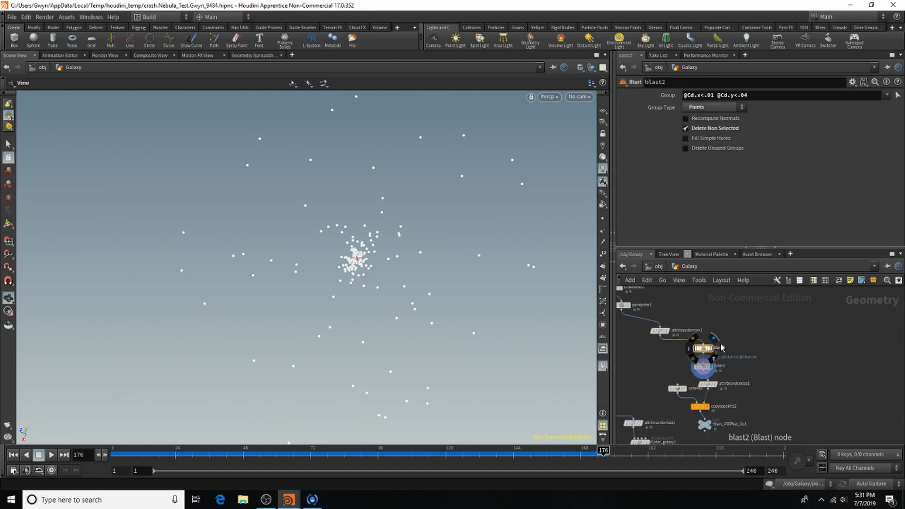
scroll(707, 349, down, 3)
drag(658, 311, 744, 325)
drag(686, 337, 741, 404)
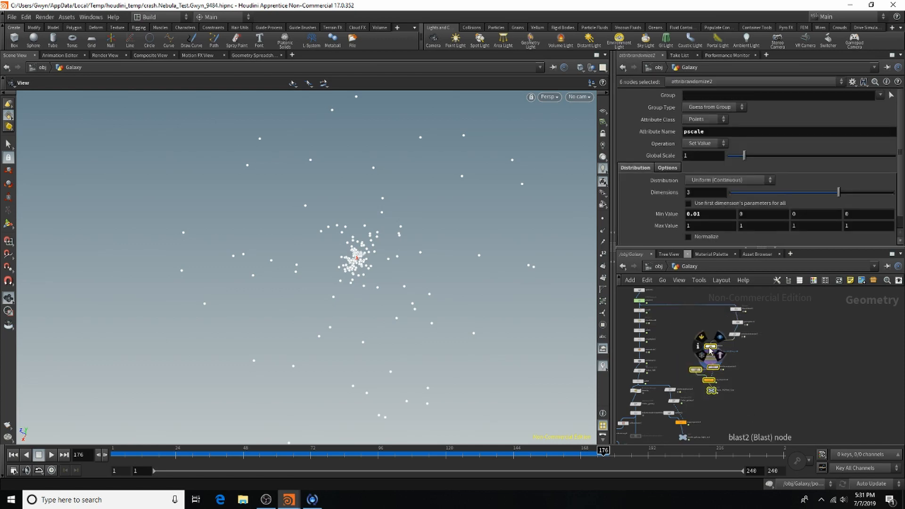
drag(710, 346, 733, 351)
scroll(770, 358, up, 1)
scroll(769, 357, up, 2)
click(772, 364)
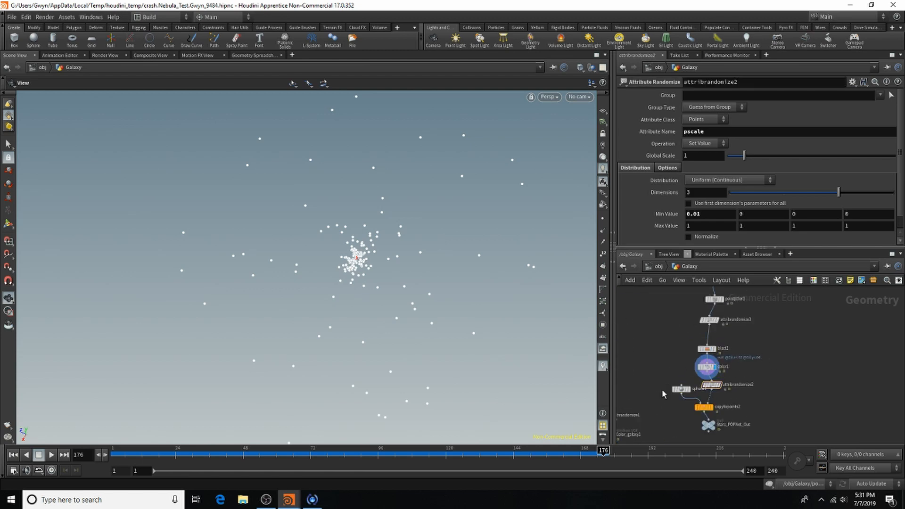
Move blast2 and color1 together to the right to free space for a parallel branch under attribrandomize3.
scroll(679, 373, up, 4)
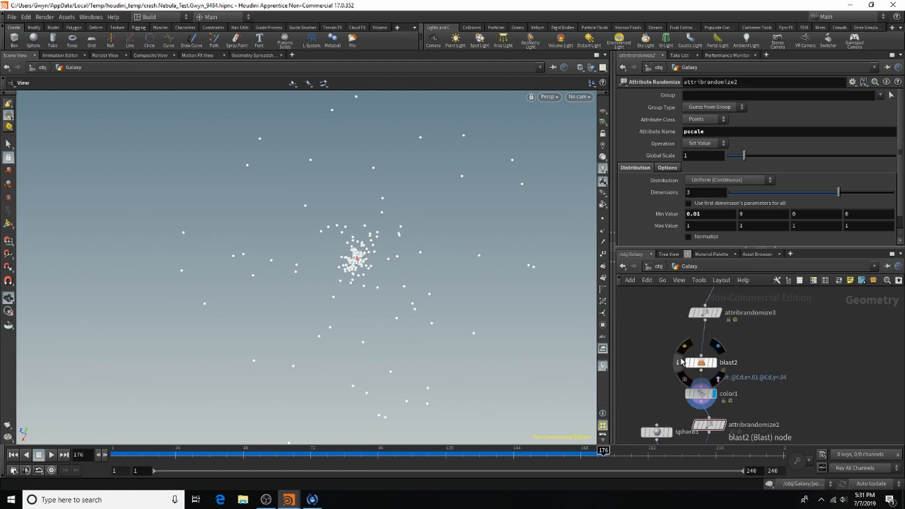
drag(655, 336, 749, 399)
drag(704, 366, 778, 352)
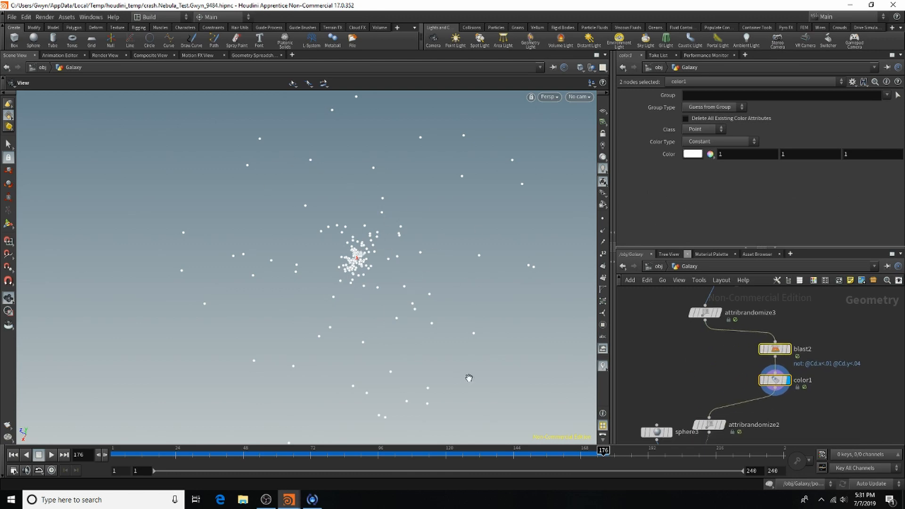
click(730, 379)
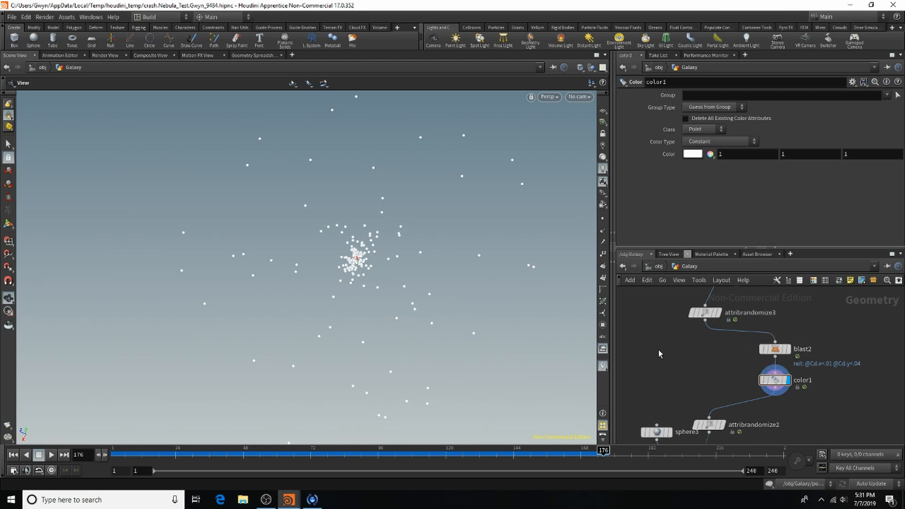
Add a second Blast node below attribrandomize3, beside blast2.
key(Tab)
text(bla)
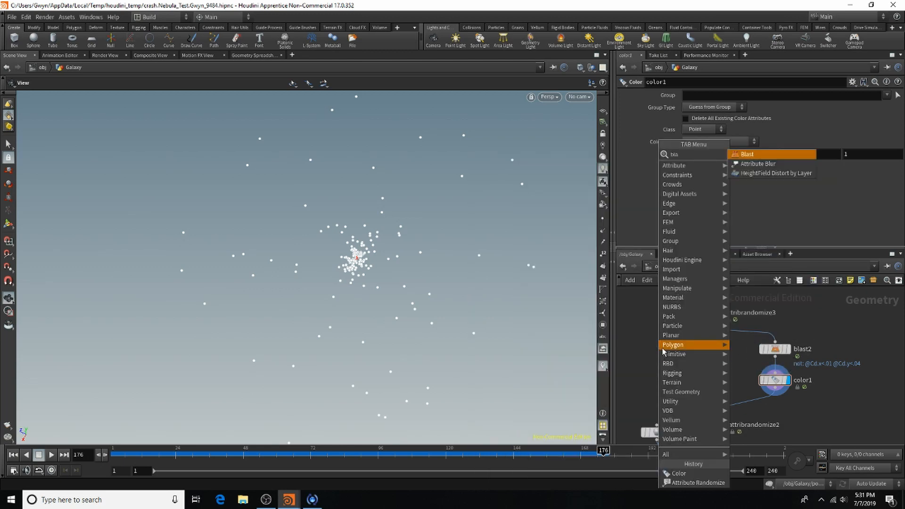
text(st)
click(748, 156)
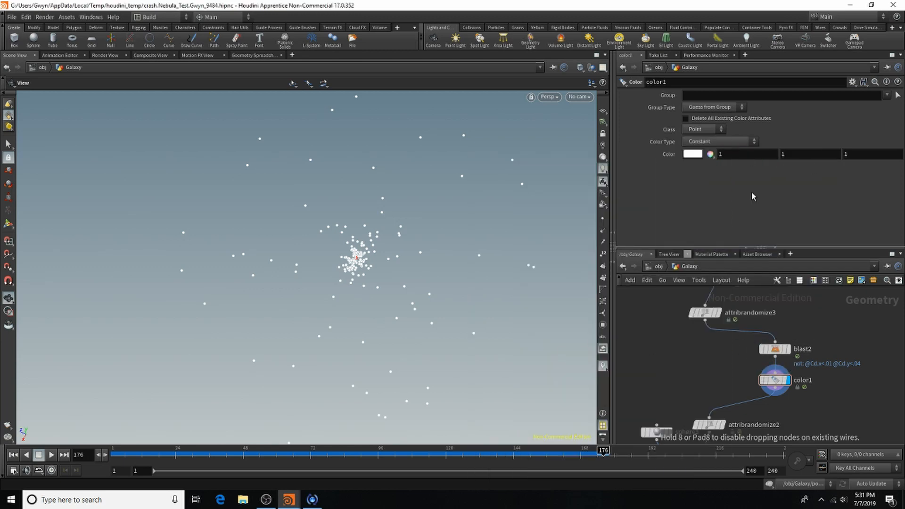
click(697, 349)
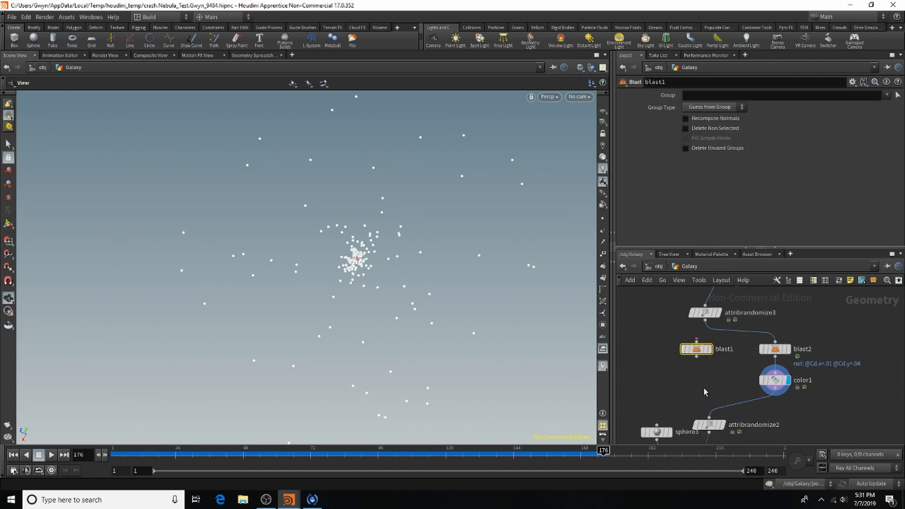
Insert a Merge node between color1 and attribrandomize2, and wire blast1 from attribrandomize3 into the merge.
key(Tab)
text(mer)
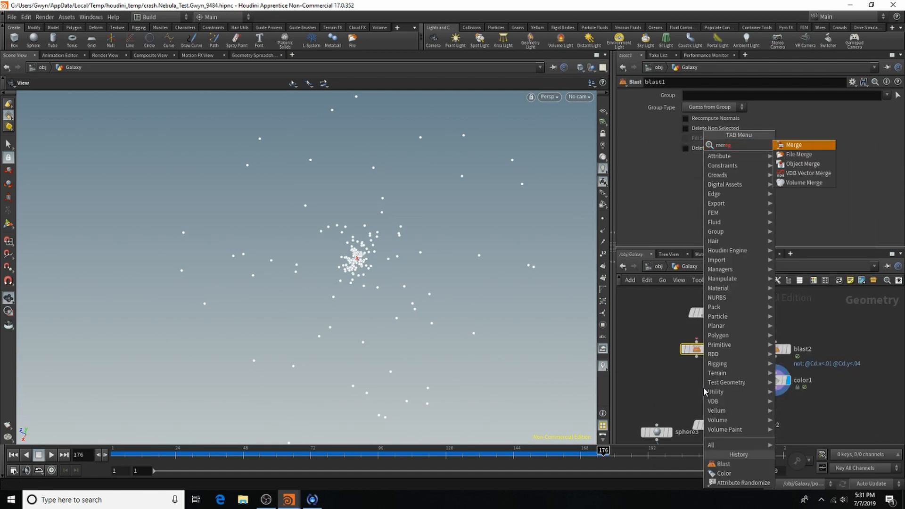
click(790, 146)
click(725, 406)
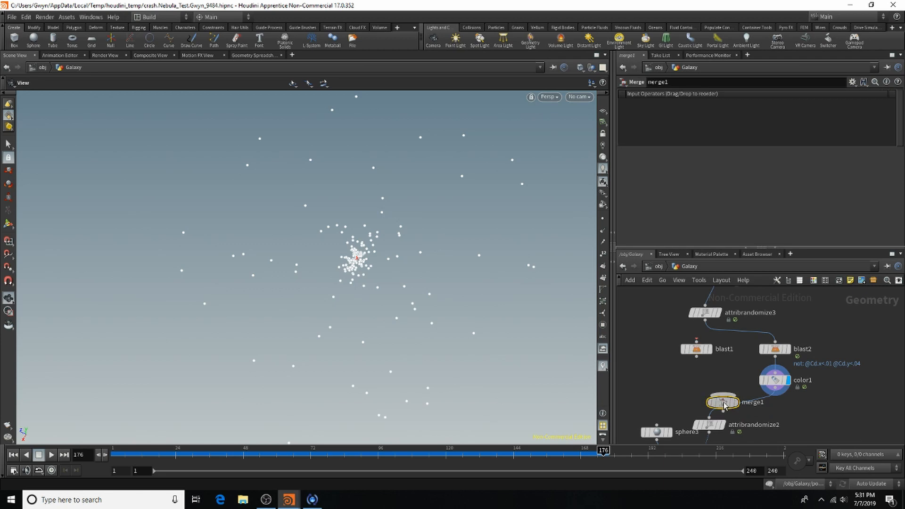
drag(697, 358, 725, 404)
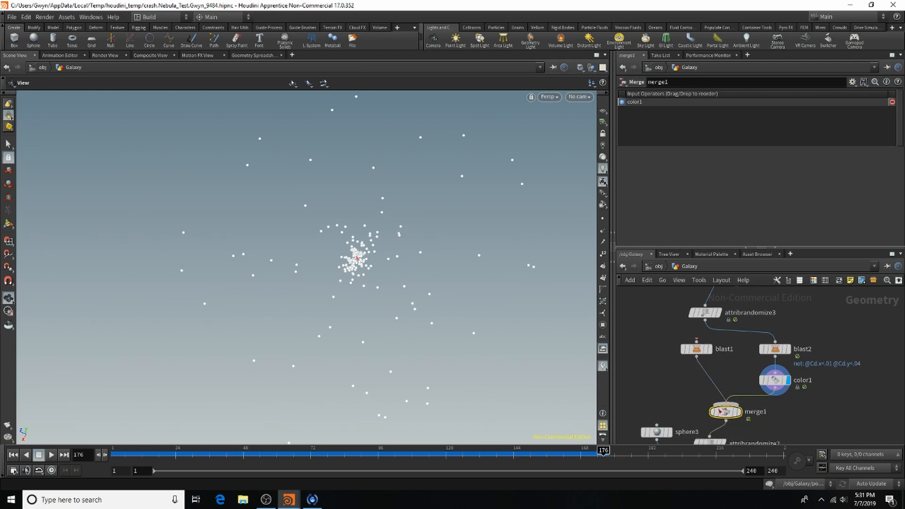
drag(697, 341, 705, 321)
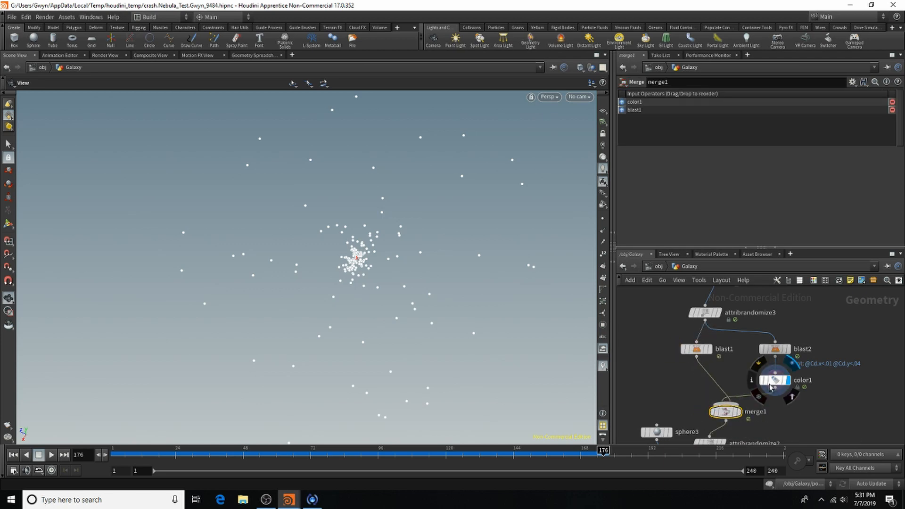
Duplicate color1 and insert the copy between blast1 and merge1.
click(777, 382)
key(ctrl+c)
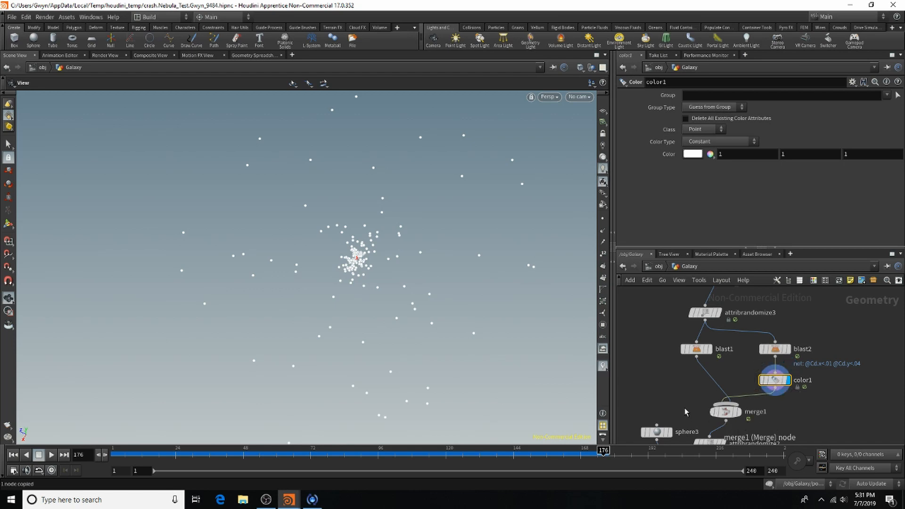
key(ctrl+v)
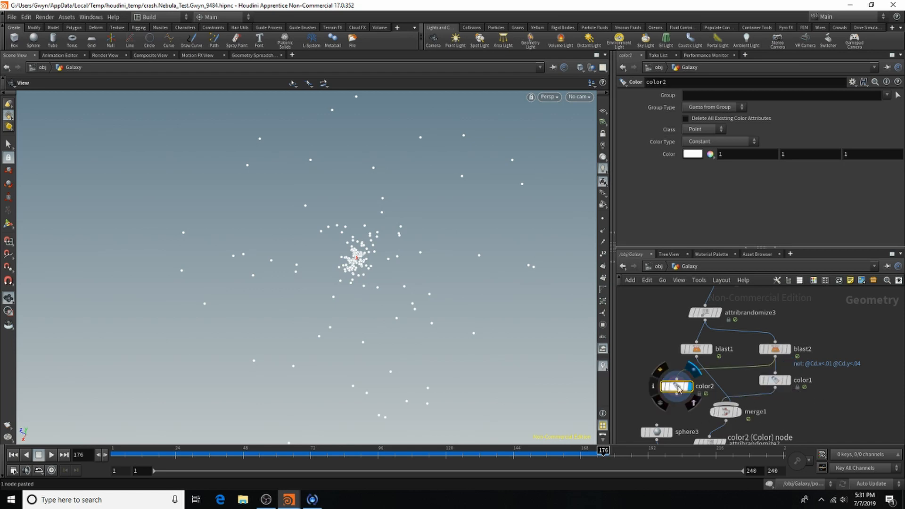
drag(673, 384, 698, 381)
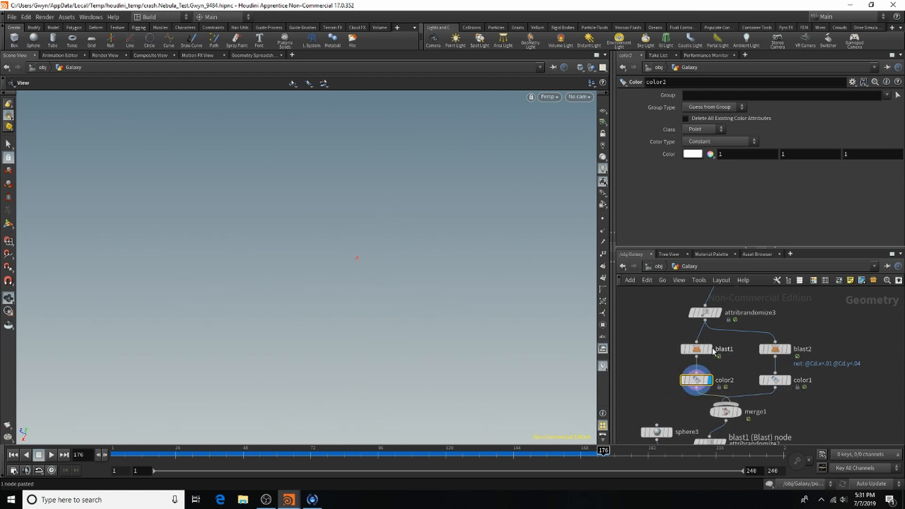
Display blast1 and turn on its Delete Non Selected option with the group left empty.
click(710, 350)
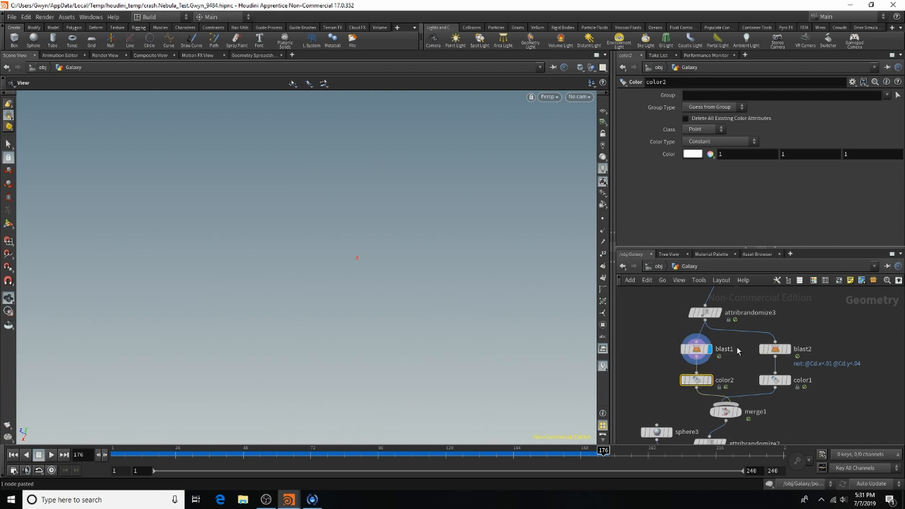
click(697, 349)
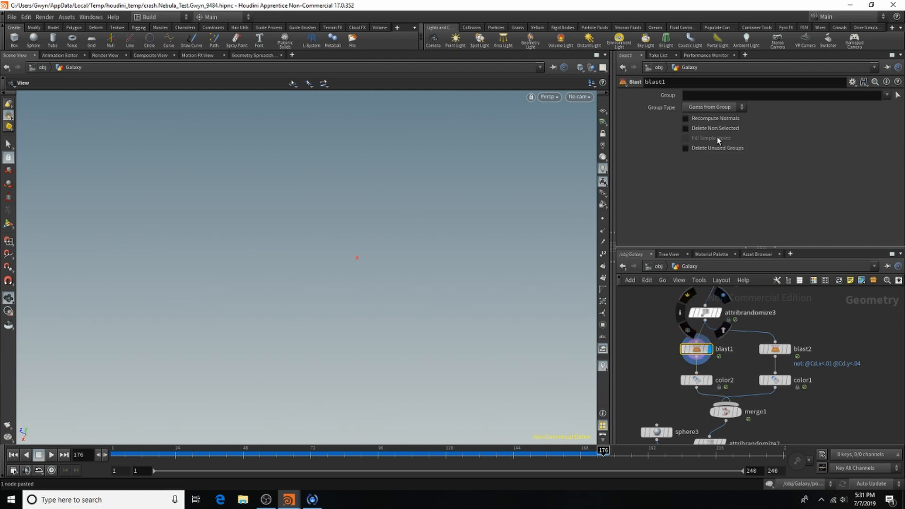
click(742, 96)
click(728, 128)
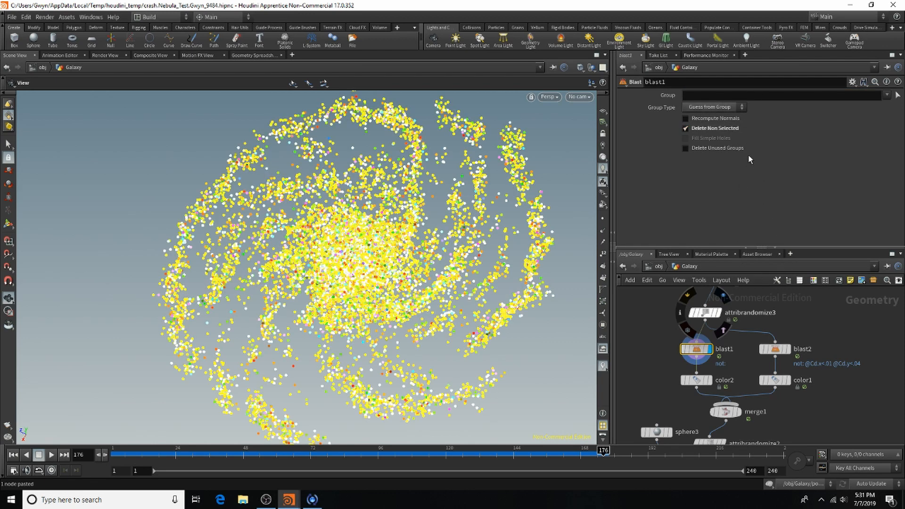
click(708, 96)
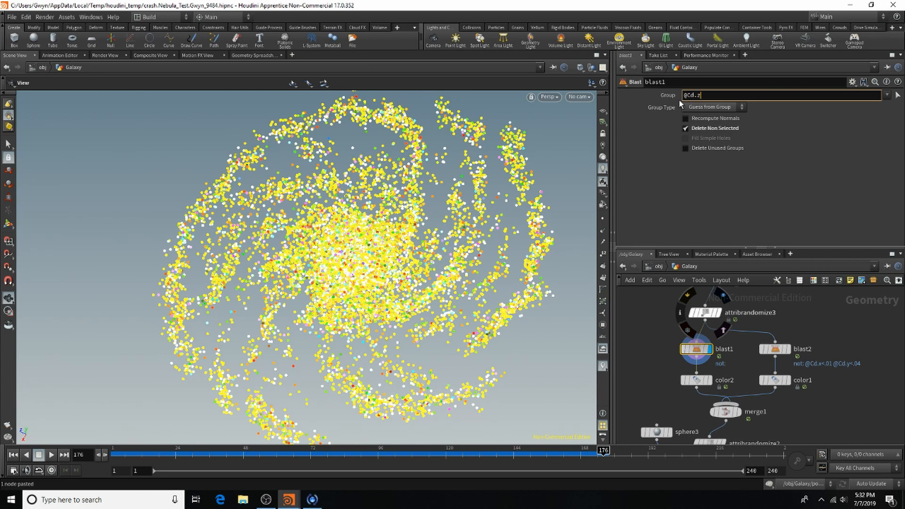
text(@Cd.z=.4)
key(Return)
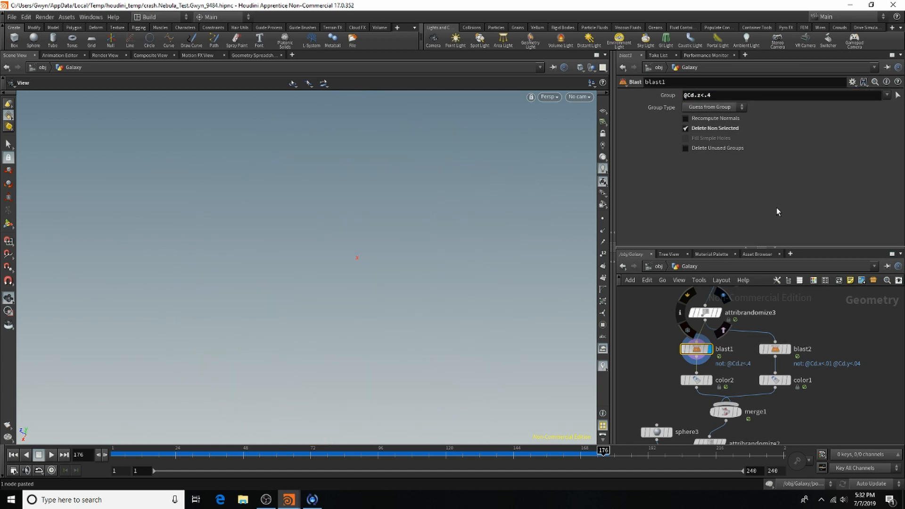
click(708, 128)
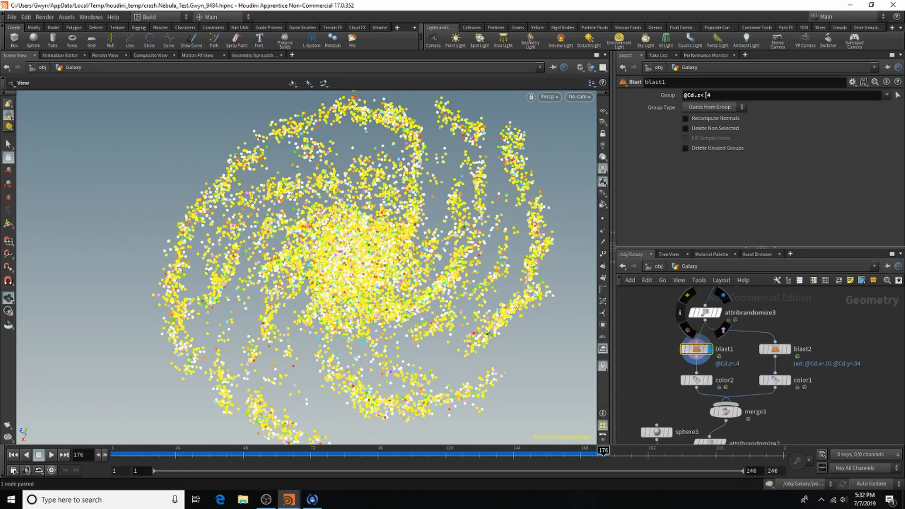
text(2)
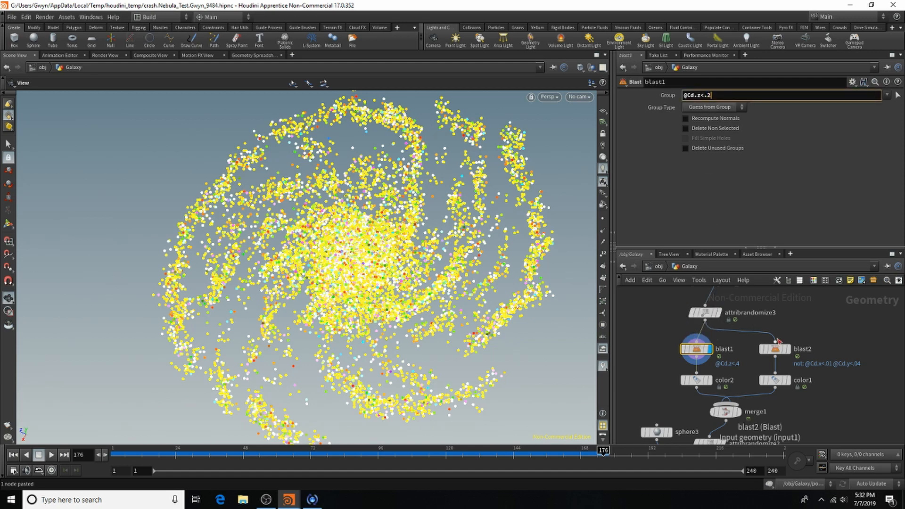
double_click(776, 312)
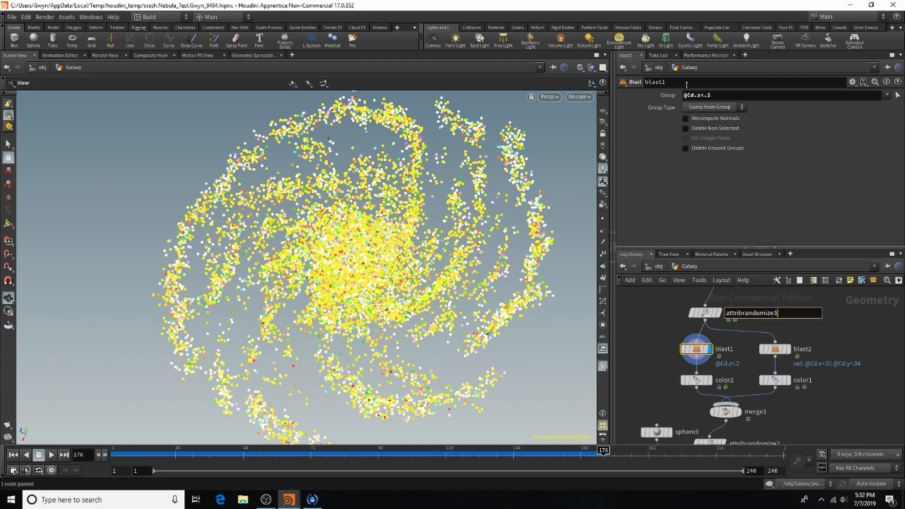
click(699, 127)
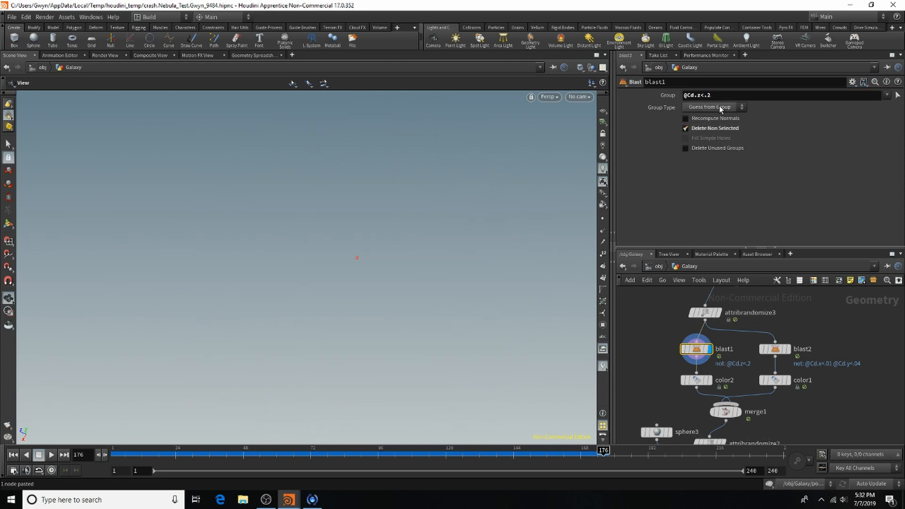
text(1)
key(Return)
click(704, 96)
key(BackSpace)
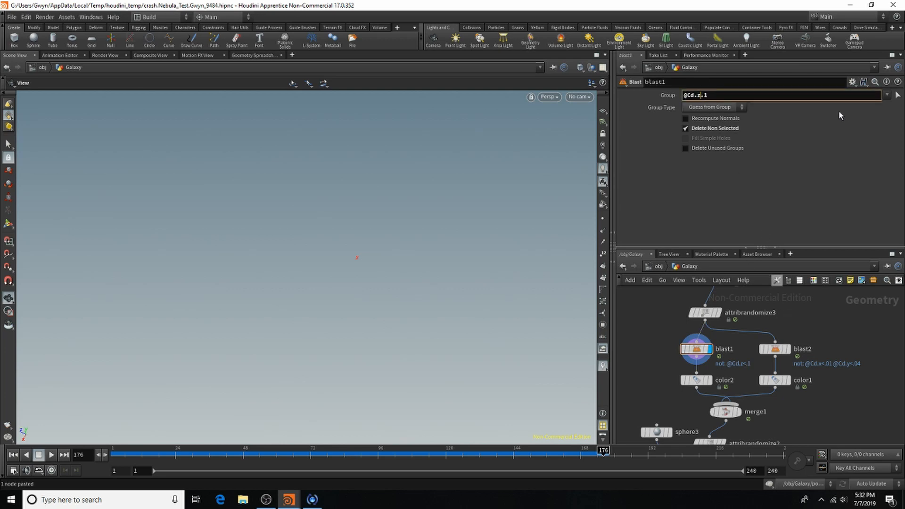
text(>)
key(Return)
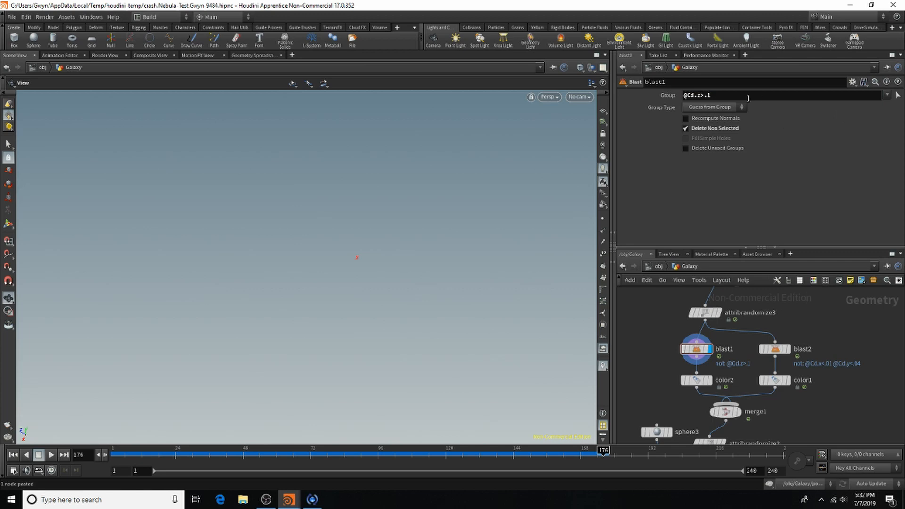
double_click(709, 95)
text(8)
key(Return)
double_click(702, 95)
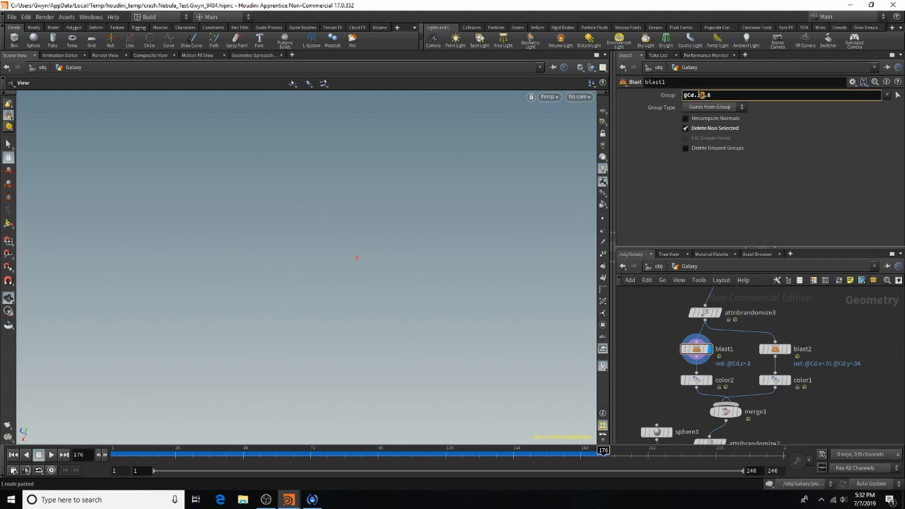
key(Return)
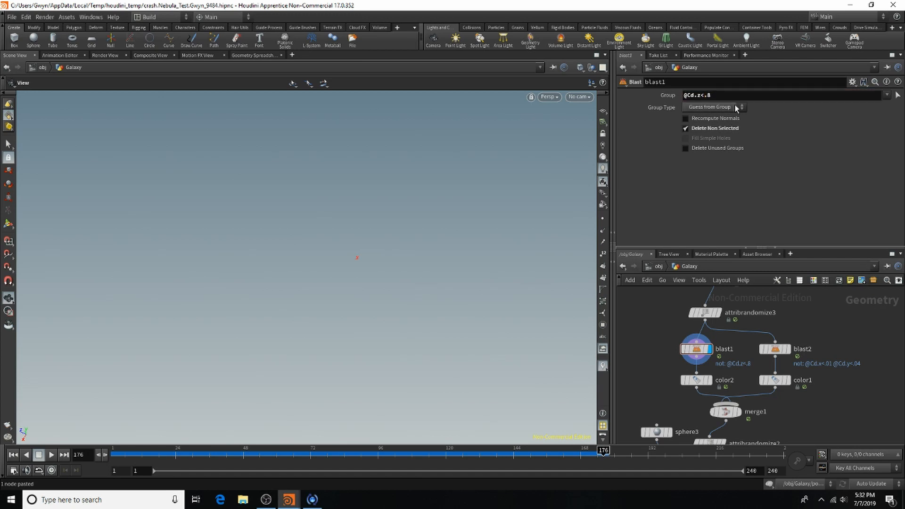
mouse_move(711, 95)
mouse_down()
mouse_move(685, 96)
mouse_move(698, 101)
mouse_up()
text(r)
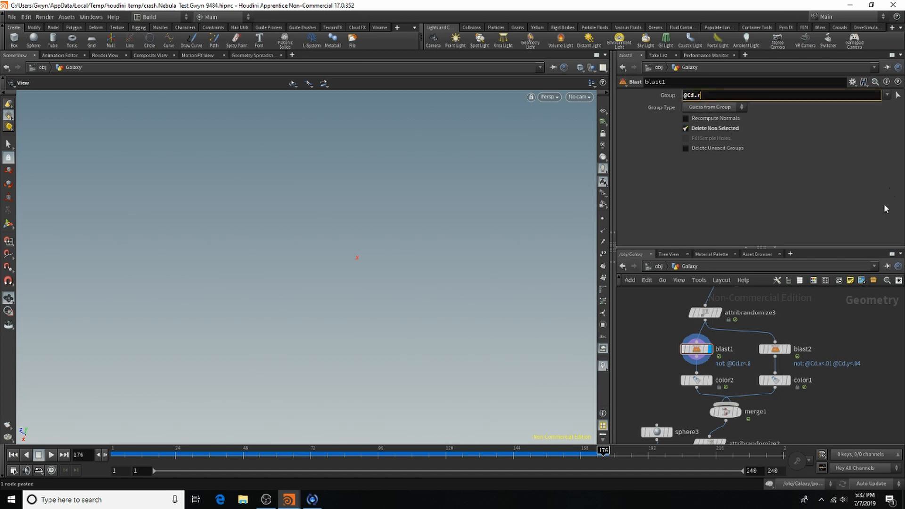
key(Return)
click(724, 128)
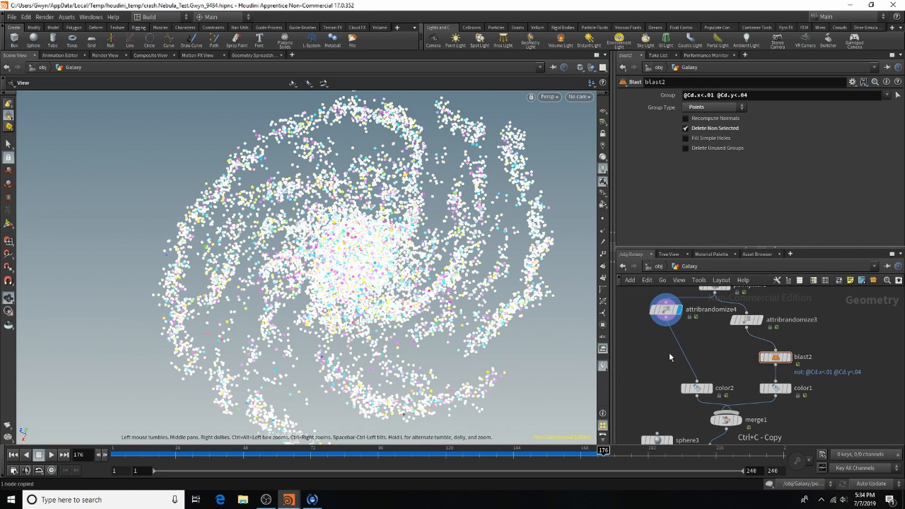
Paste a copy of blast2 between attribrandomize4 and color2, and display the copy.
key(ctrl+v)
click(667, 348)
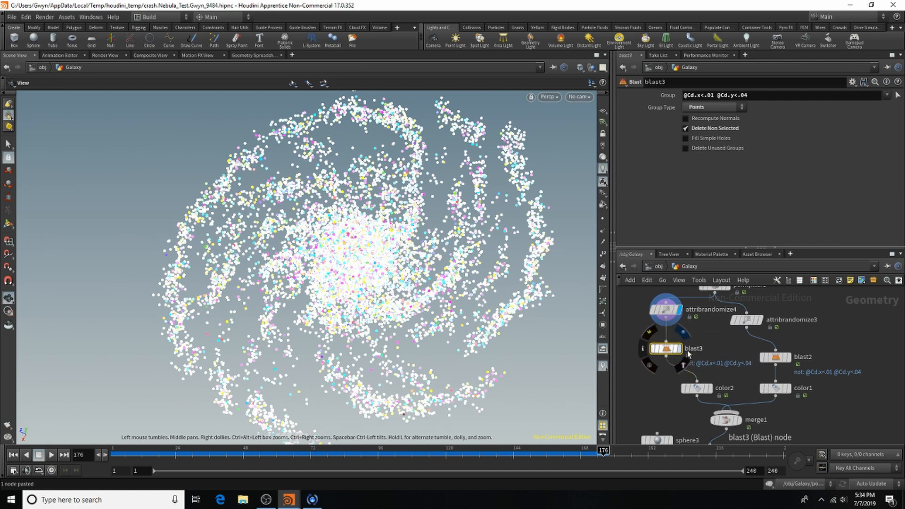
click(679, 349)
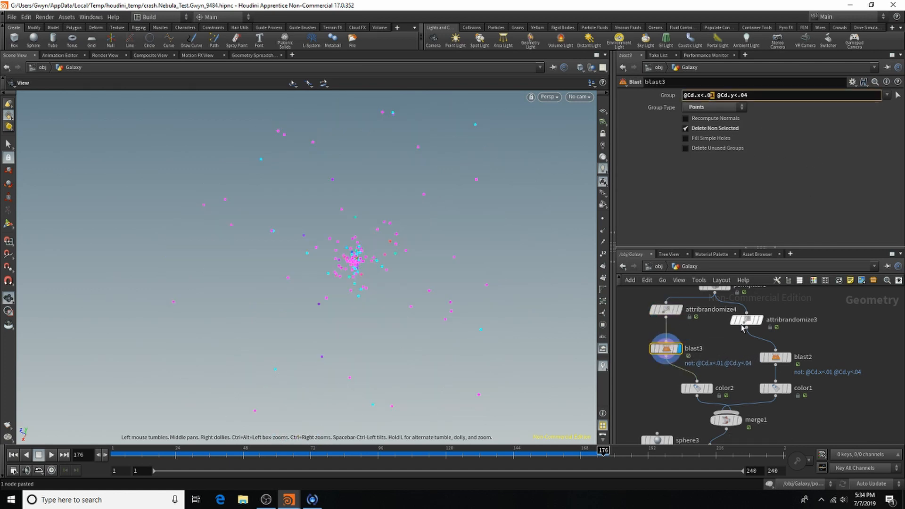
text(2)
key(Return)
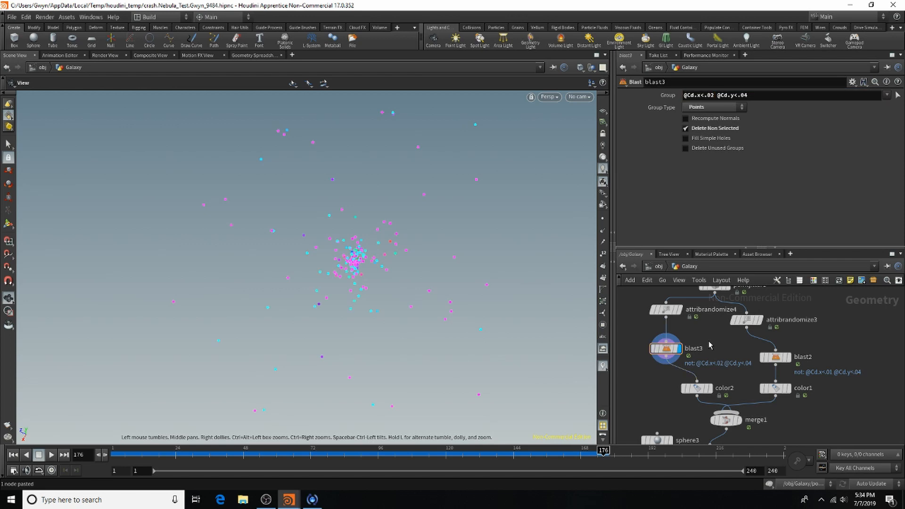
click(744, 95)
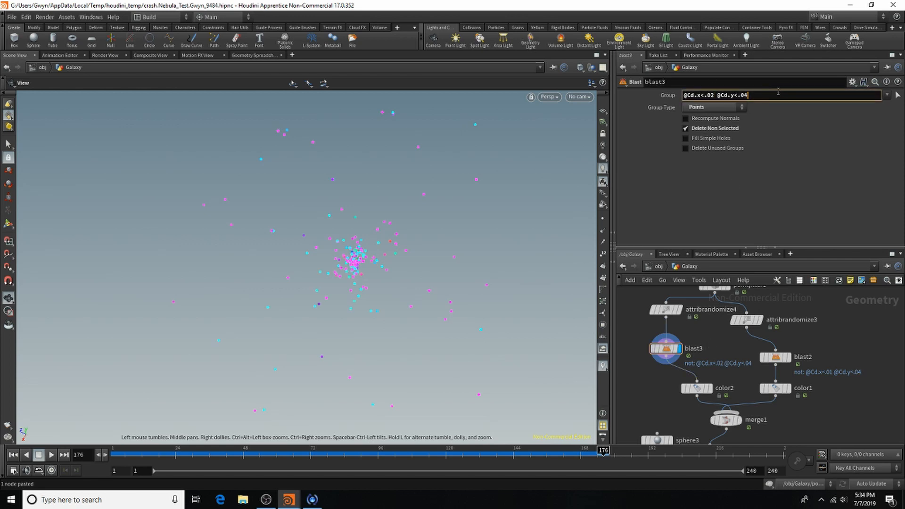
key(BackSpace)
key(BackSpace)
text(1)
key(Return)
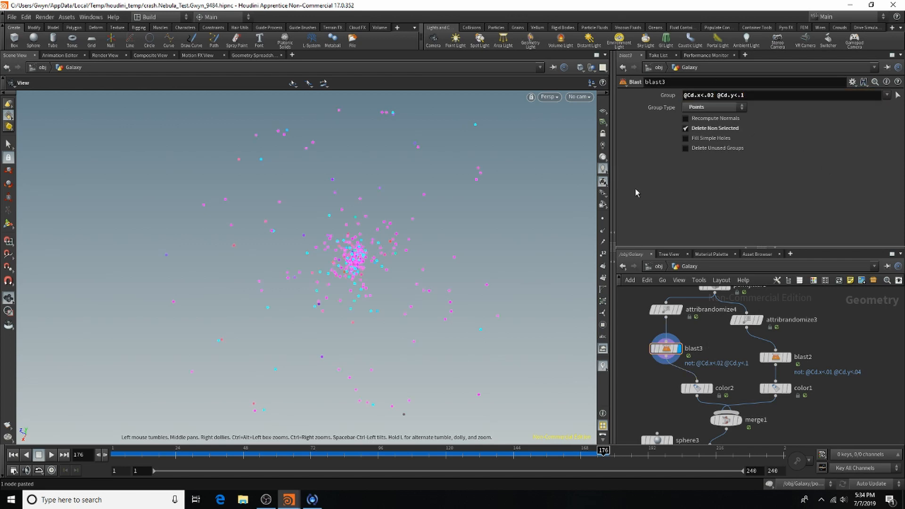
click(717, 96)
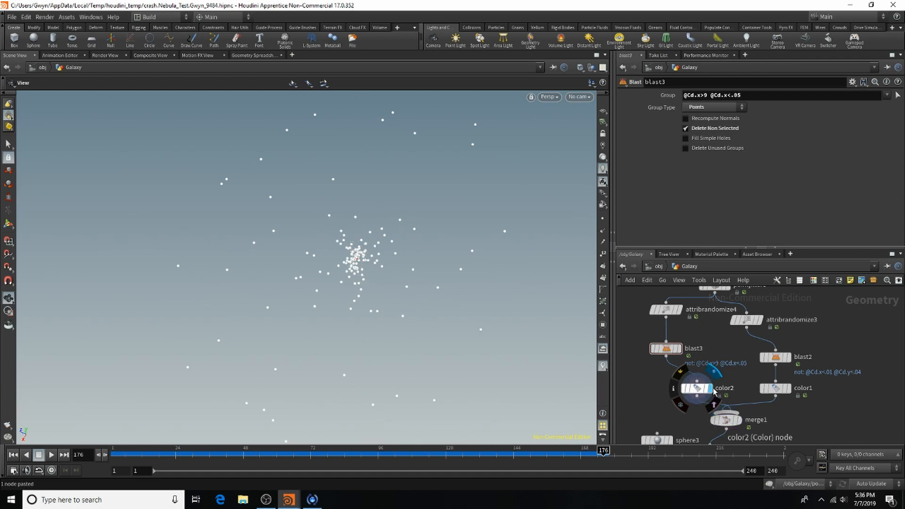
Display merge1, then delete attribrandomize4, blast3 and color2 along with the leftover wire from pointjitter1 to merge1.
click(740, 419)
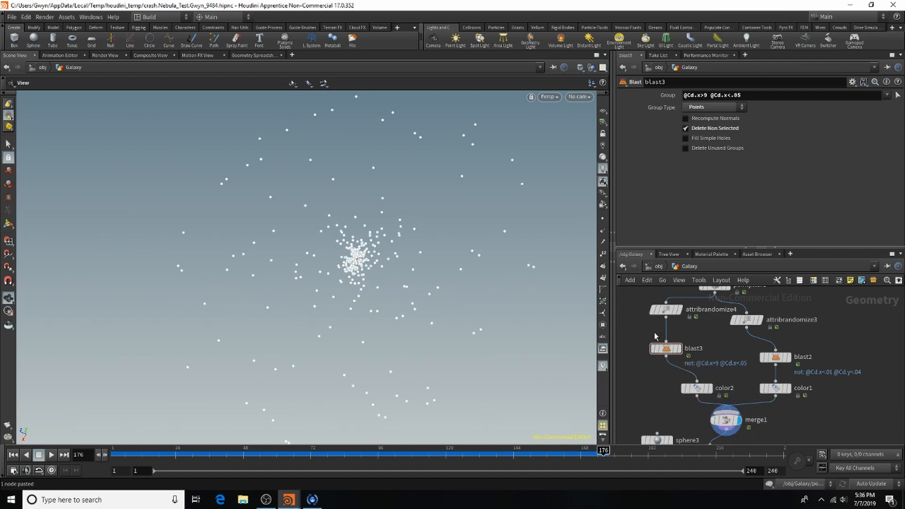
click(675, 352)
drag(632, 314, 713, 411)
key(Delete)
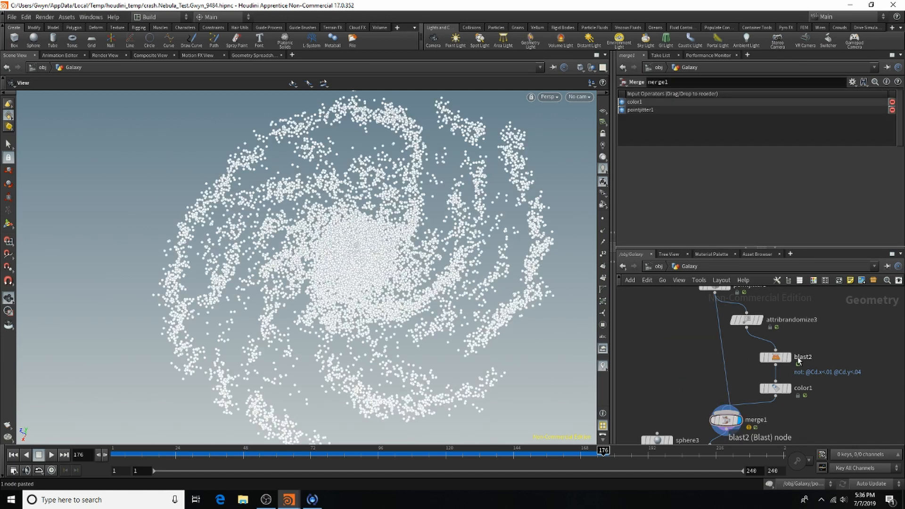
click(727, 376)
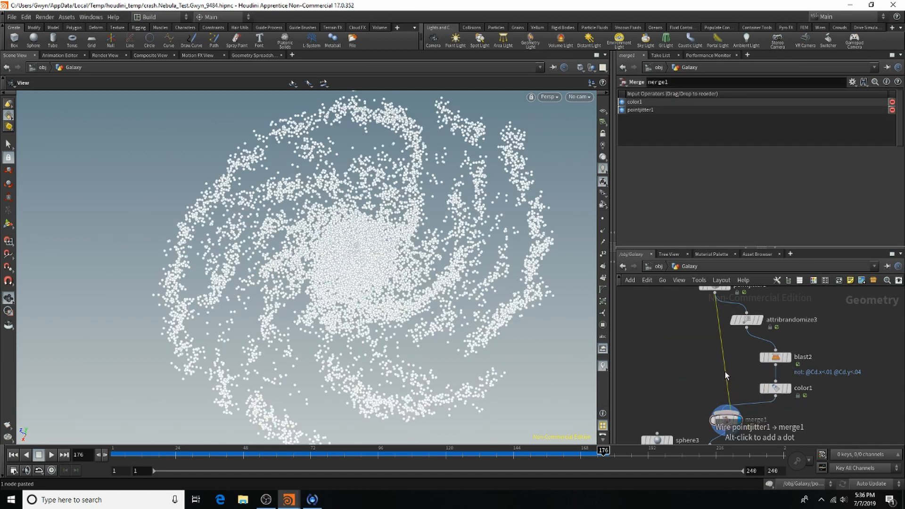
key(Delete)
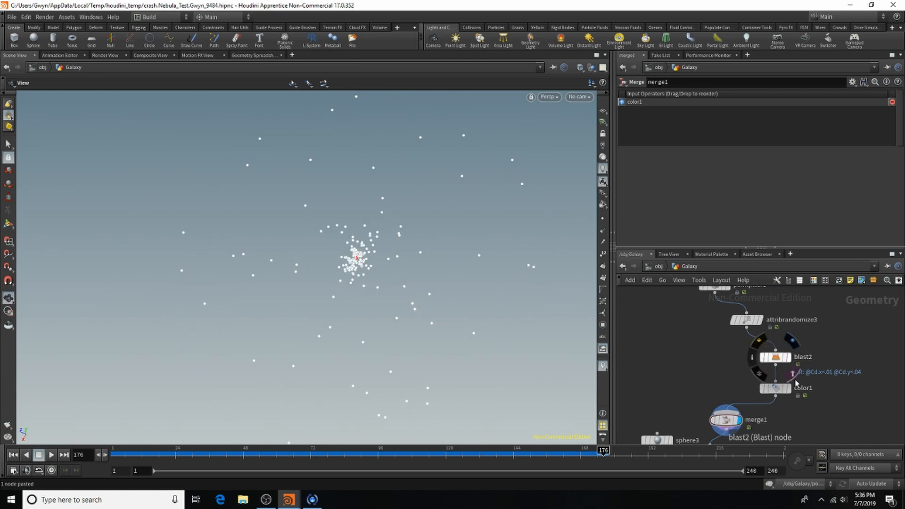
click(775, 357)
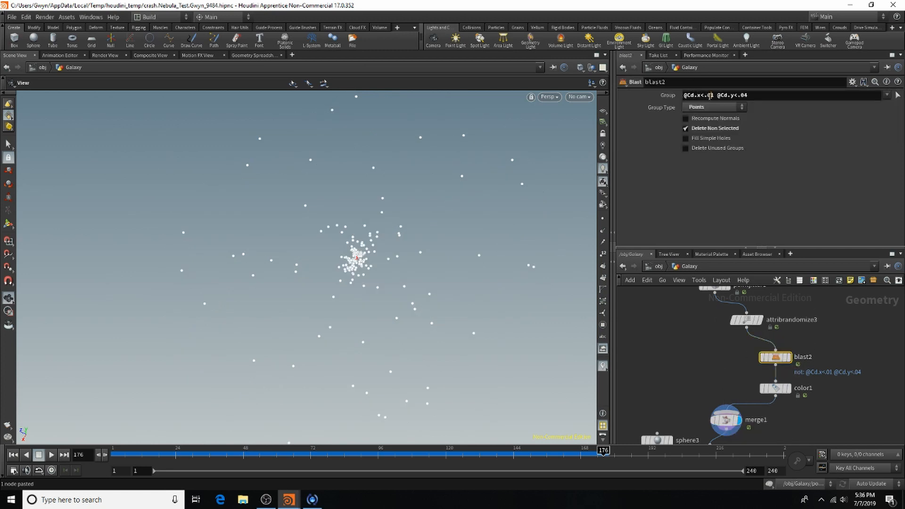
click(712, 96)
text(5)
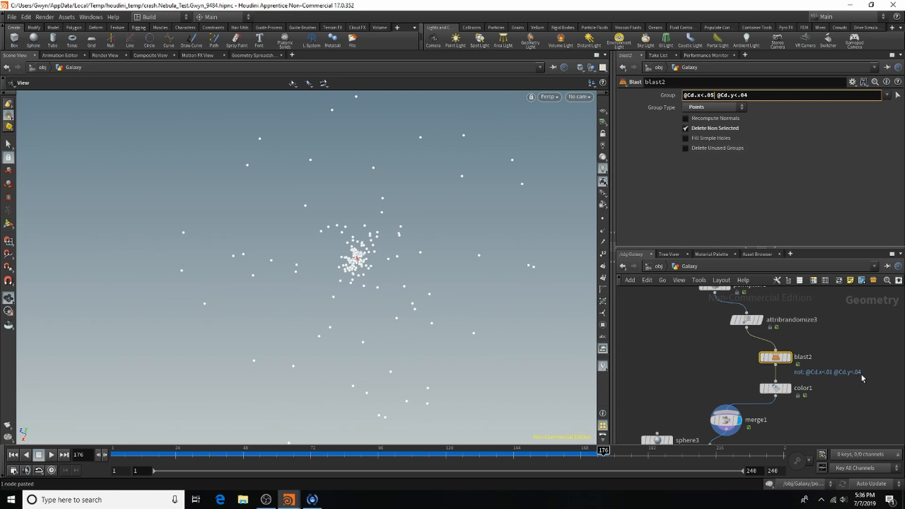
key(Return)
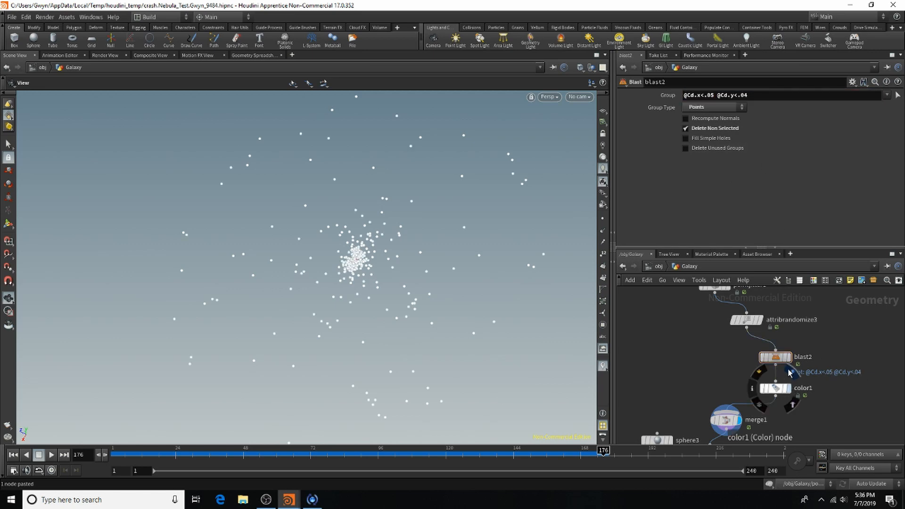
Display the Nebula_out null and go back up to the object level.
scroll(761, 310, down, 6)
scroll(757, 330, up, 5)
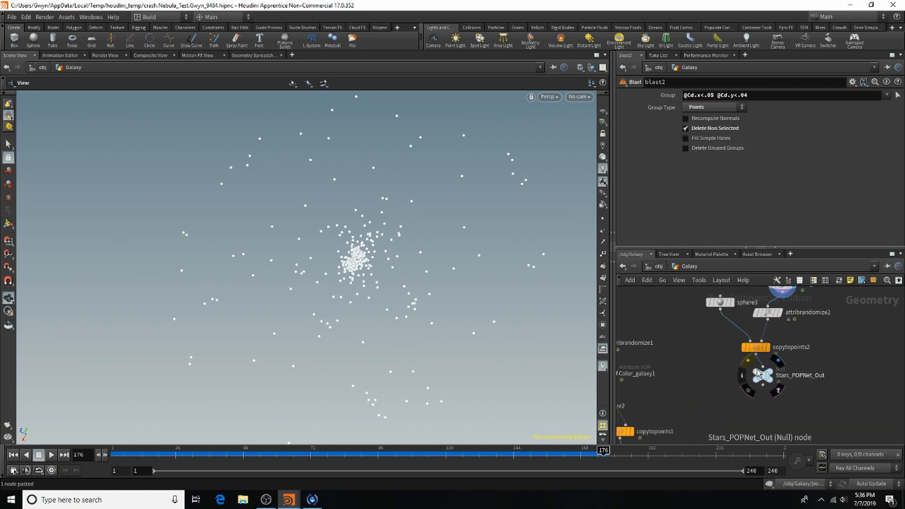
scroll(751, 339, down, 8)
scroll(729, 374, up, 6)
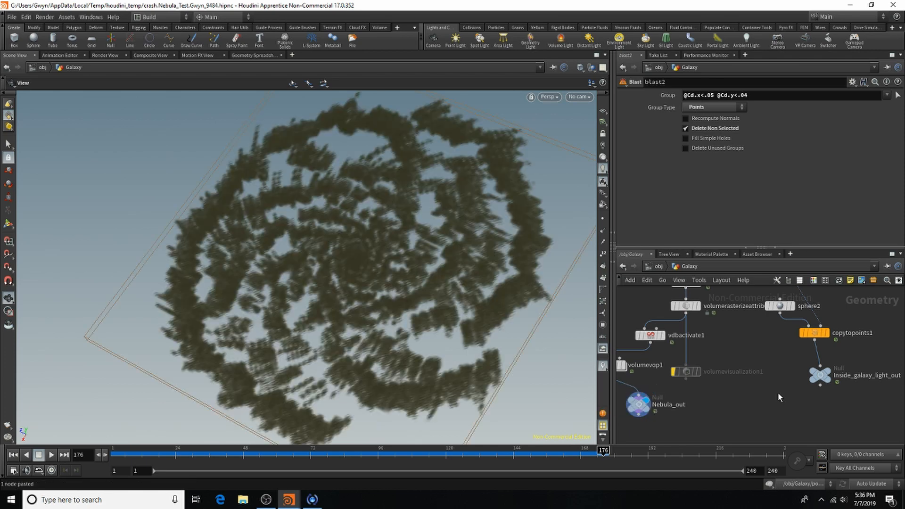
click(659, 267)
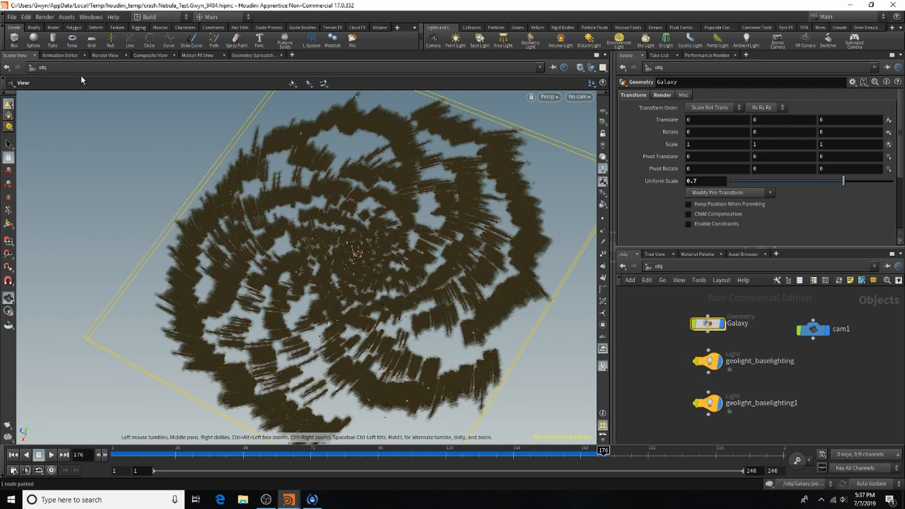
Render the galaxy through mantra_ipr to check the stars, stop the render and return to the scene view.
click(105, 55)
click(24, 68)
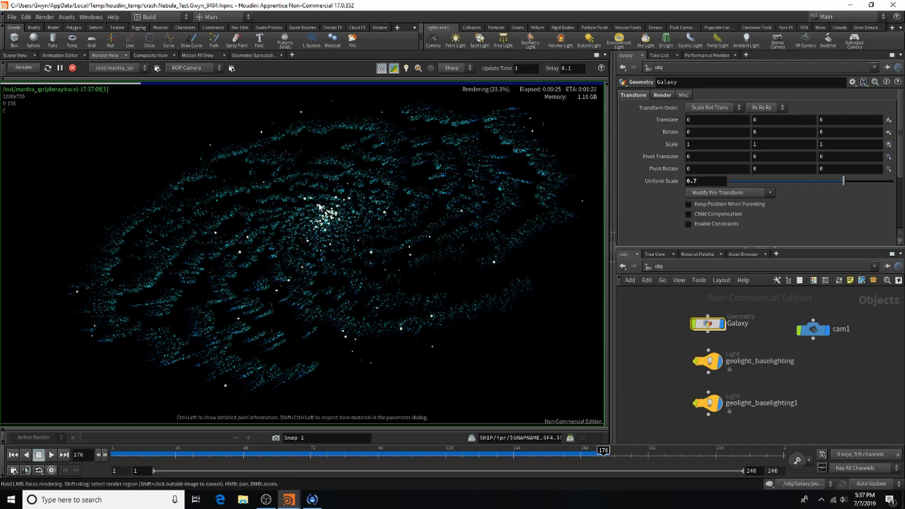
click(72, 69)
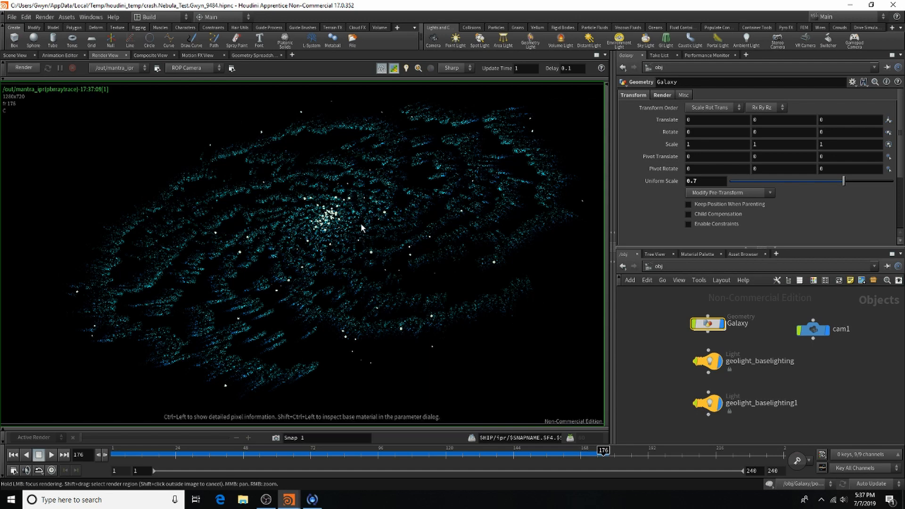
click(19, 55)
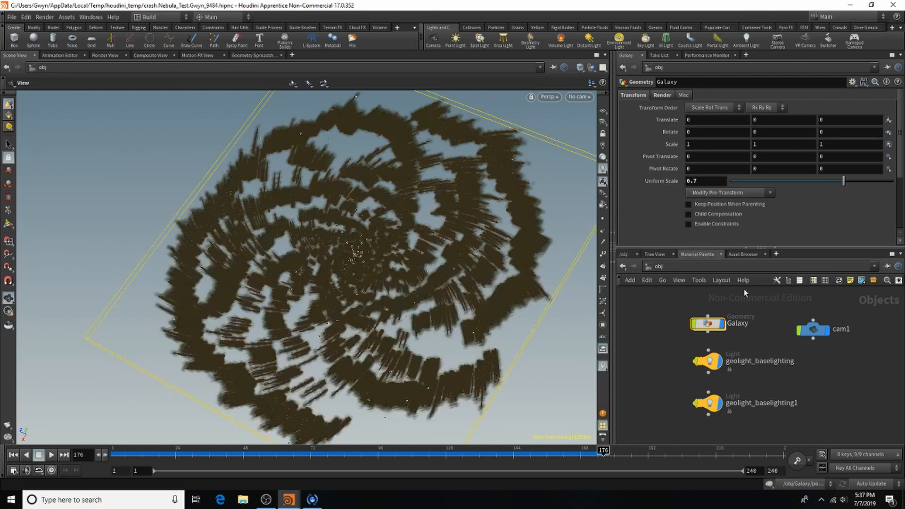
Return to the render, inspect the nebula's billowysmoke material and raise its noise amplitude to 8.64.
click(114, 57)
ctrl+shift+click(293, 332)
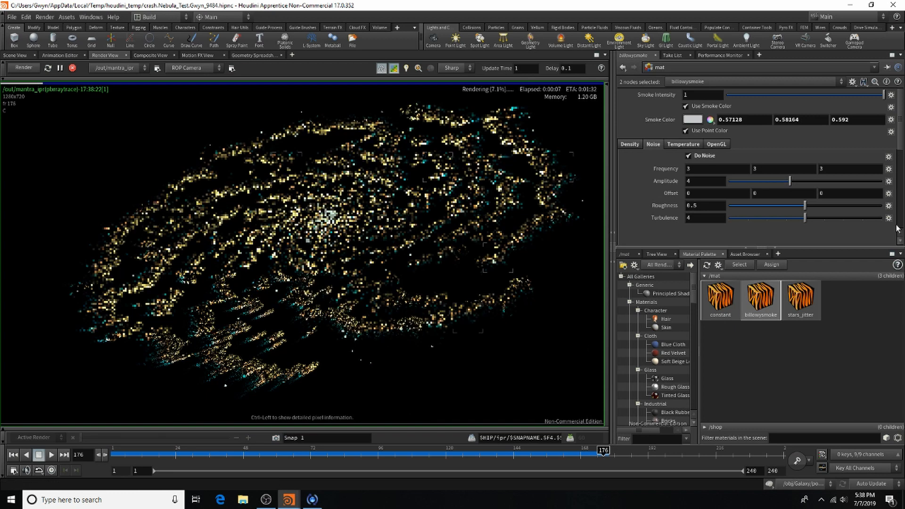
drag(790, 181, 862, 184)
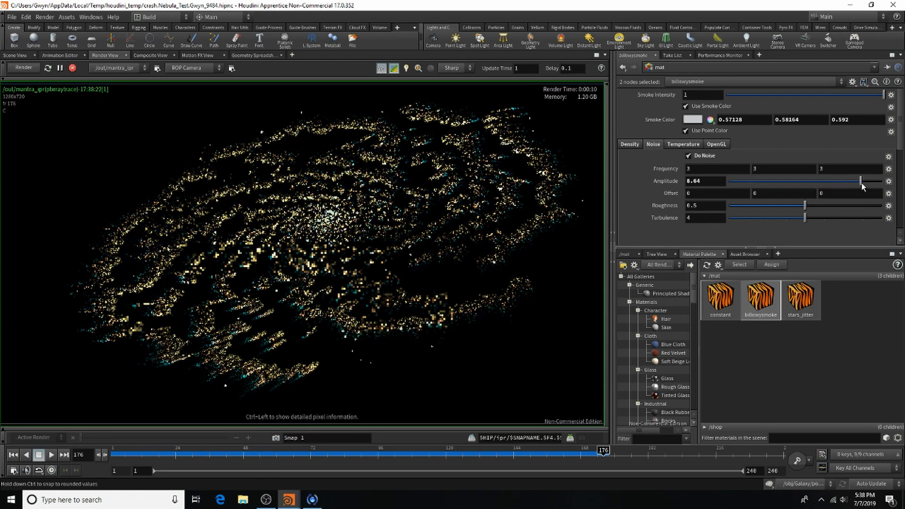
Set the billowysmoke noise frequency to 12 on all three axes.
click(717, 170)
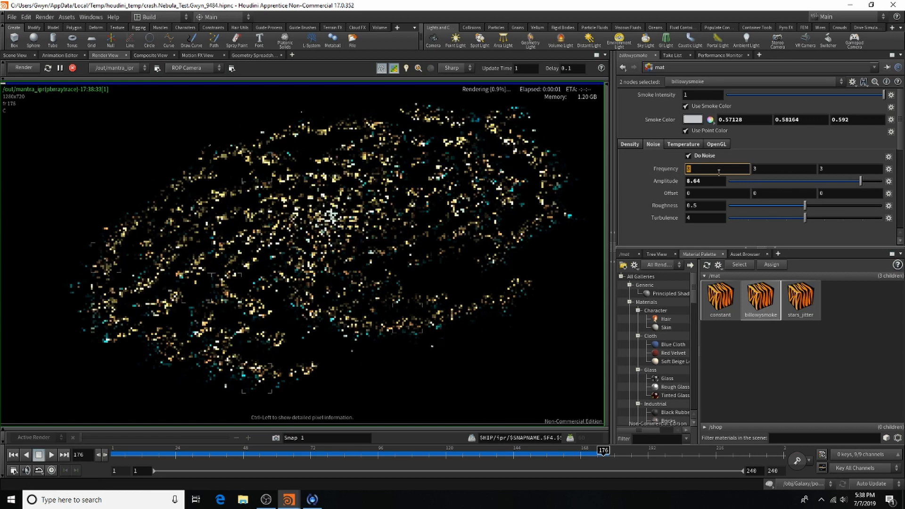
text(12)
key(Tab)
text(12)
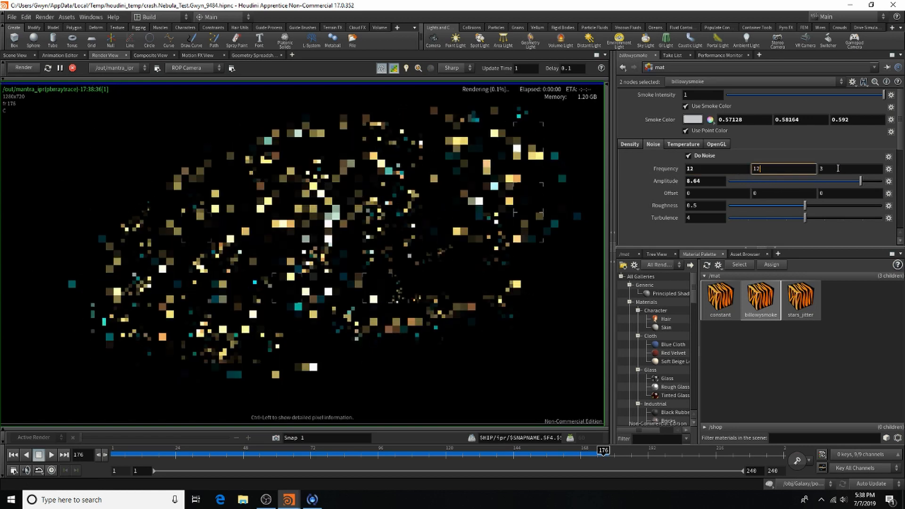
key(Tab)
text(12)
key(Return)
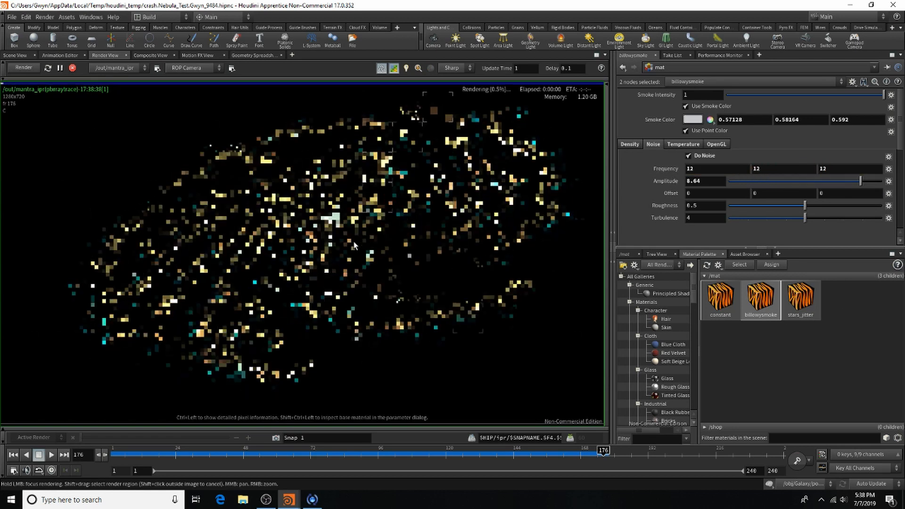
Focus the render near the galaxy's core to inspect the finer noise, then return to the scene view.
click(381, 228)
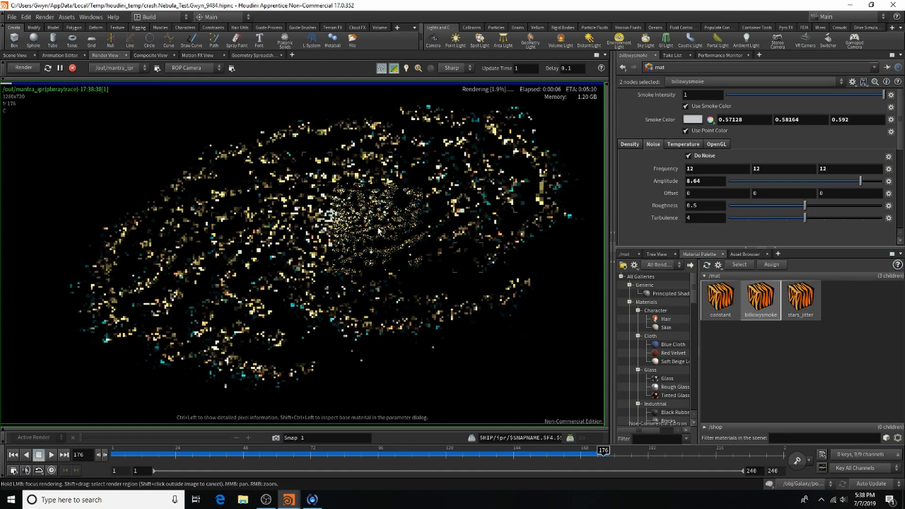
scroll(381, 228, up, 3)
scroll(386, 245, down, 5)
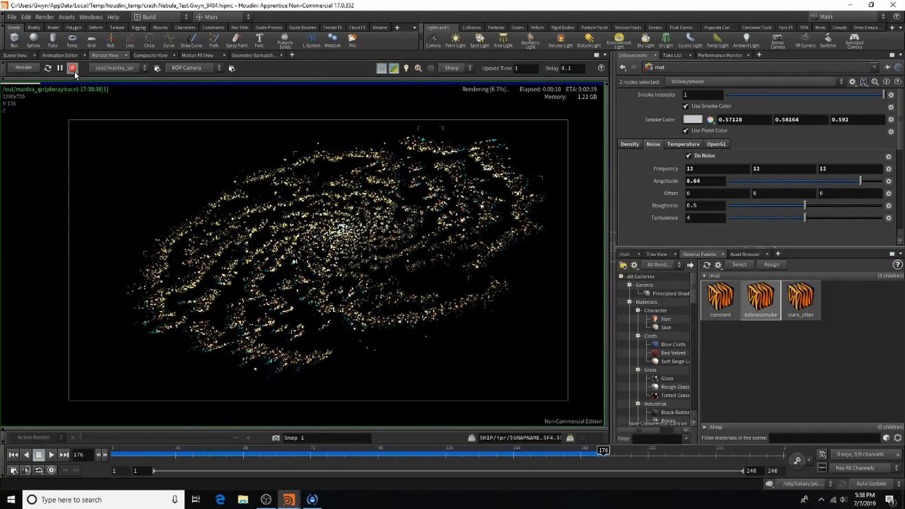
click(15, 55)
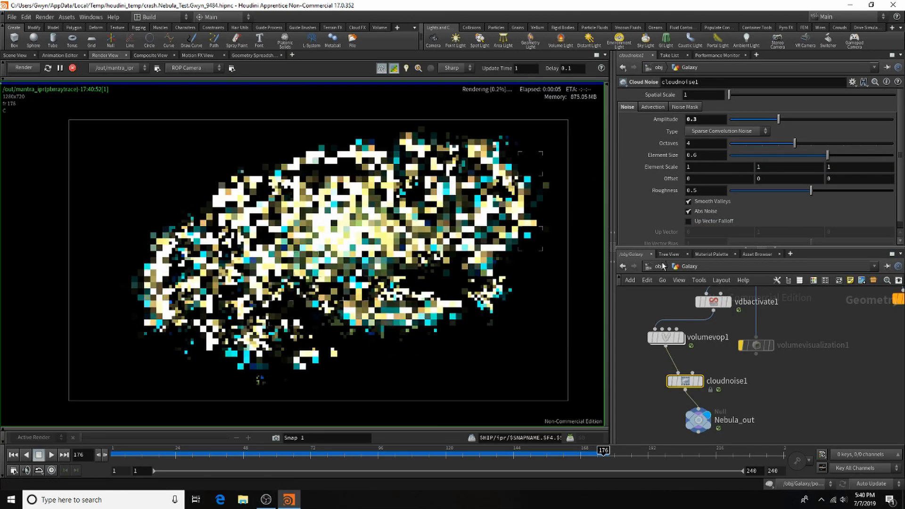
Go up to the object level and set the intensity of the geolight_baselighting light to 2.77.
mouse_move(443, 309)
mouse_down()
mouse_move(490, 295)
mouse_move(379, 315)
mouse_move(305, 297)
mouse_up()
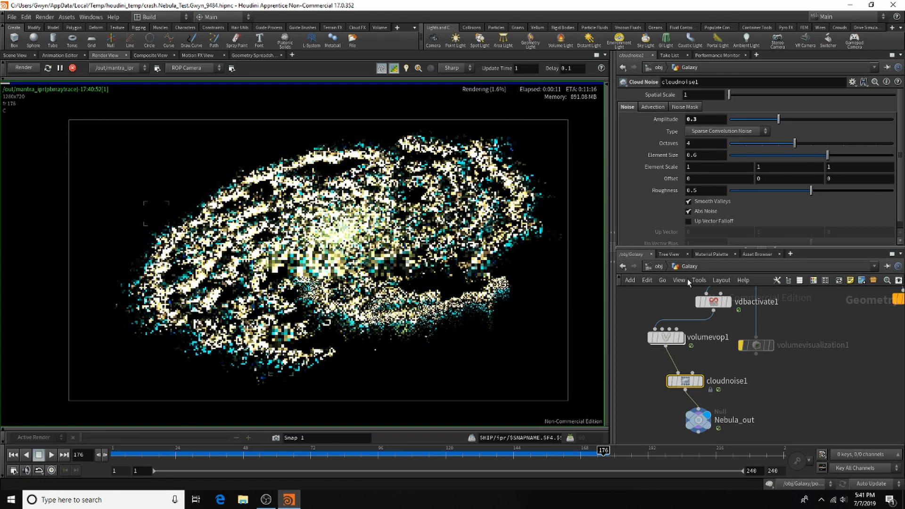
click(651, 266)
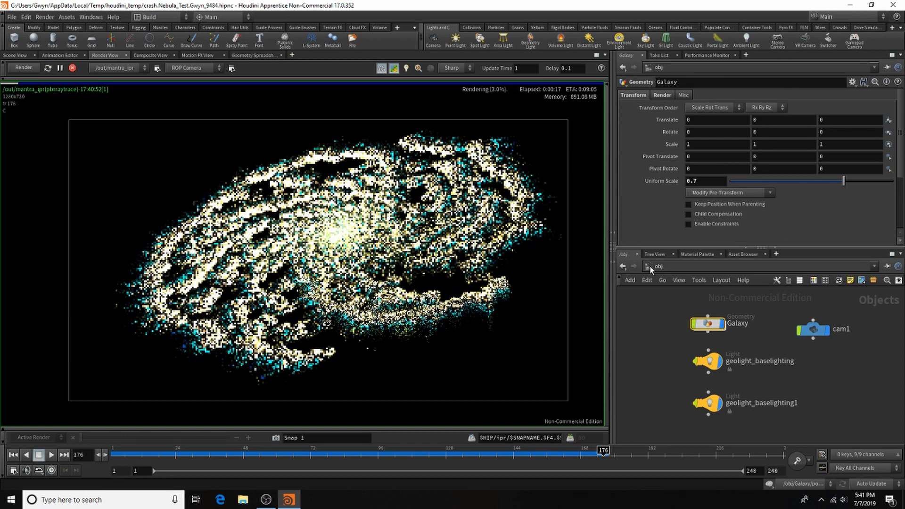
click(707, 361)
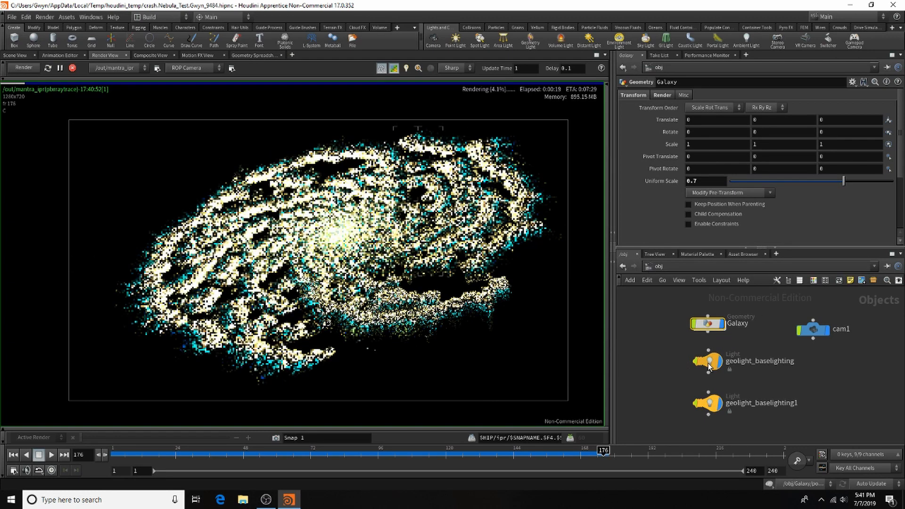
click(696, 139)
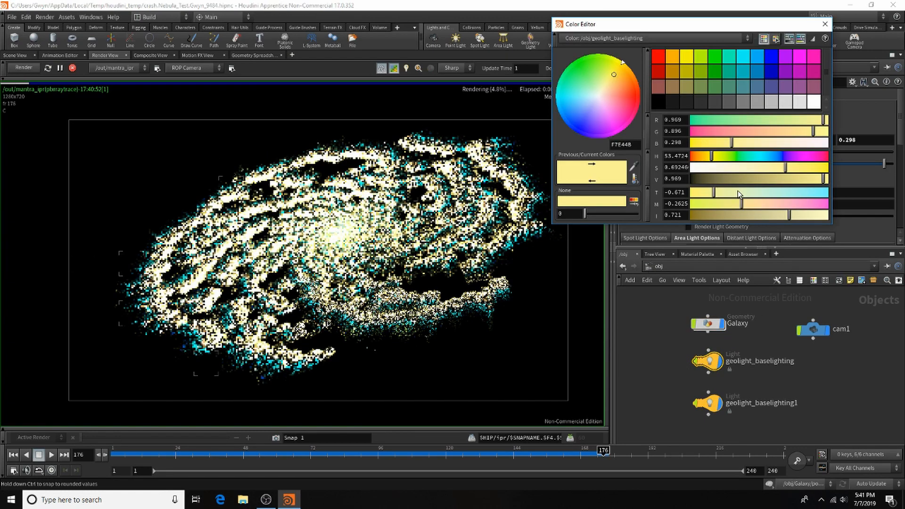
click(825, 24)
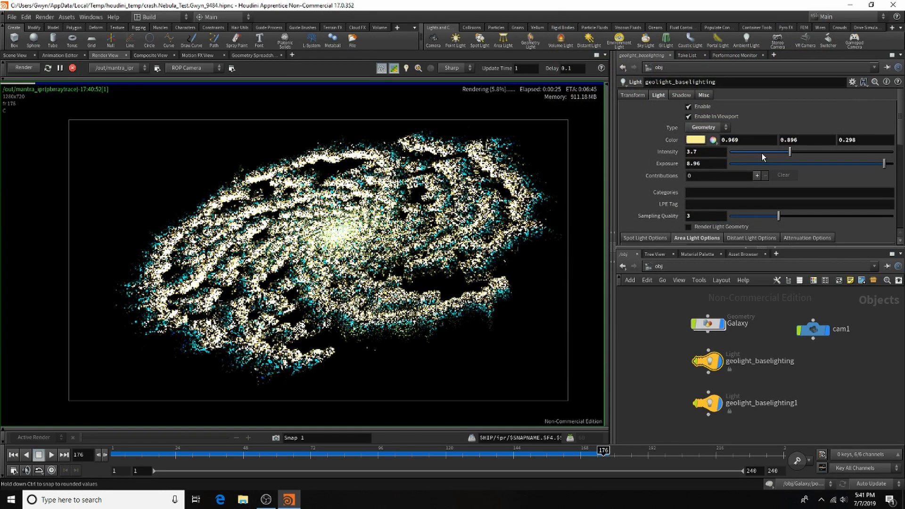
drag(762, 153, 741, 152)
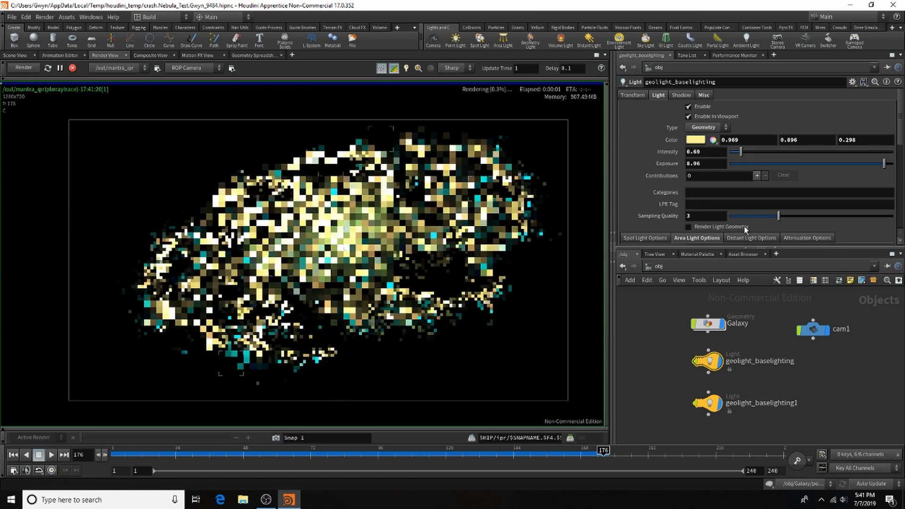
drag(741, 152, 775, 151)
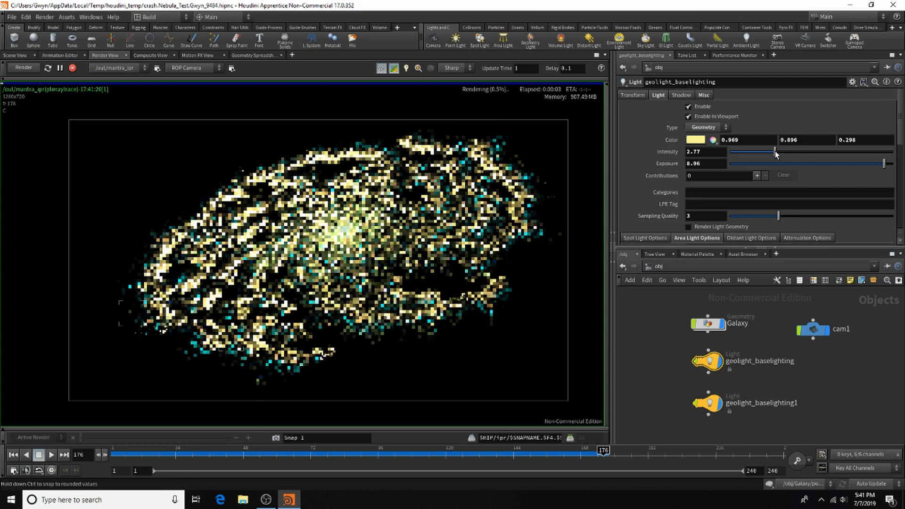
Shift geolight_baselighting's colour to orange by setting its green component to 0.505, and check the render.
click(703, 140)
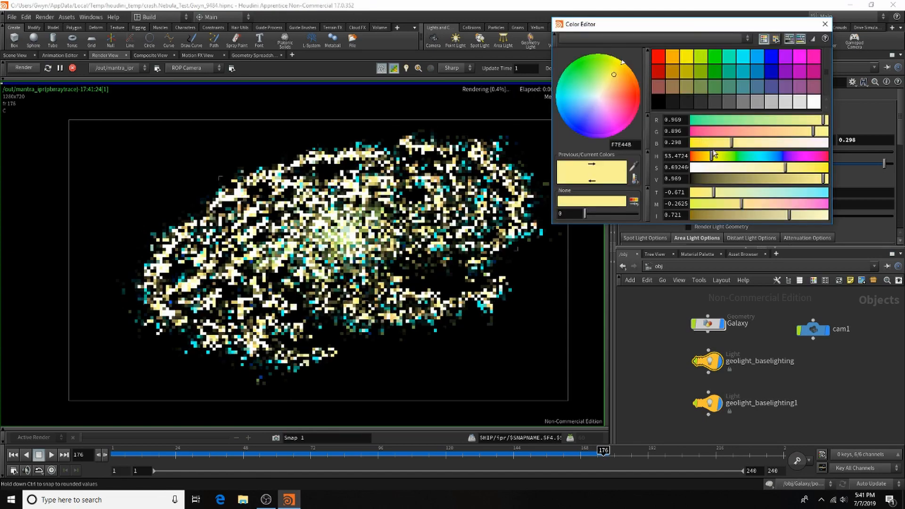
click(761, 132)
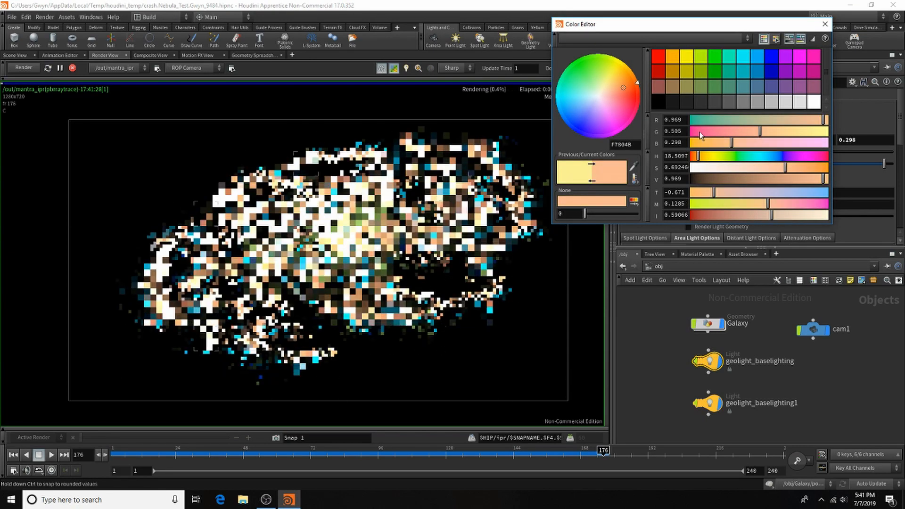
mouse_move(438, 259)
mouse_down()
mouse_move(431, 252)
mouse_move(464, 245)
mouse_move(476, 228)
mouse_move(363, 250)
mouse_move(344, 264)
mouse_move(378, 267)
mouse_move(402, 283)
mouse_move(363, 301)
mouse_move(471, 302)
mouse_move(391, 321)
mouse_move(288, 278)
mouse_move(401, 313)
mouse_move(432, 290)
mouse_move(492, 290)
mouse_move(425, 319)
mouse_up()
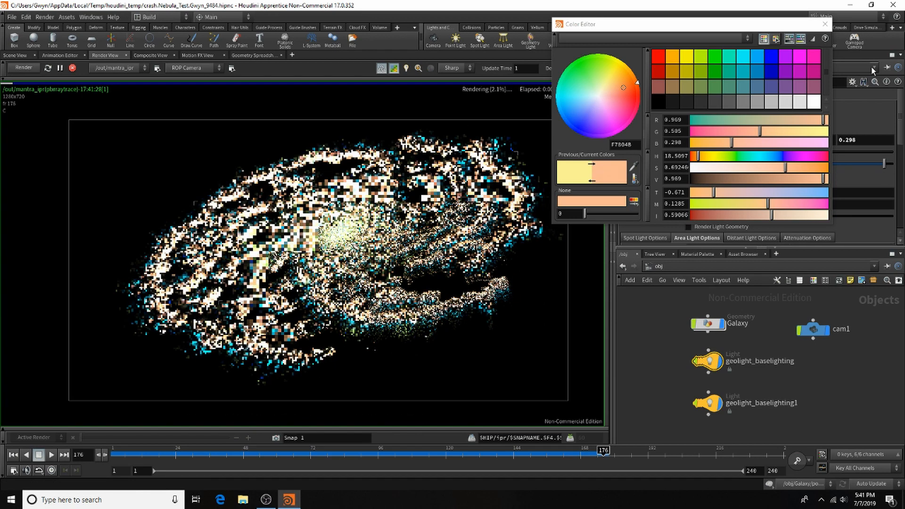
click(825, 24)
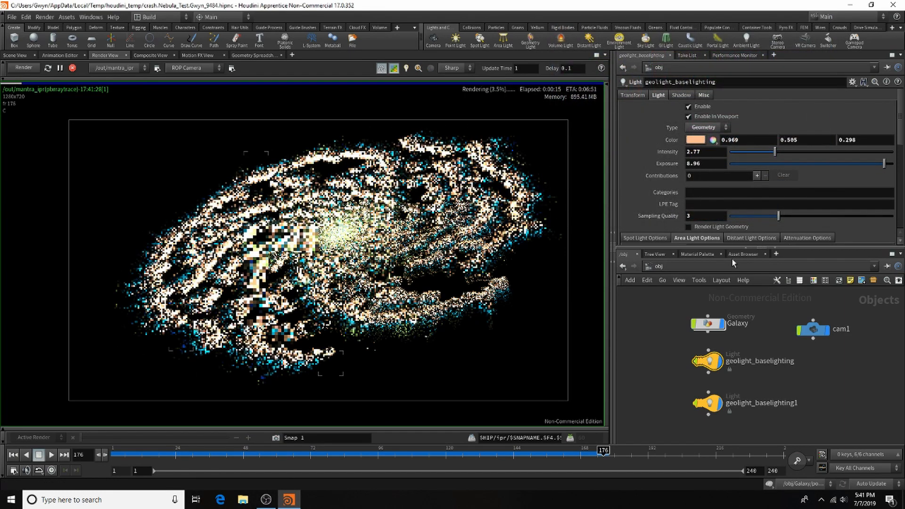
Tint billowysmoke's smoke colour teal by setting its red component to 0.239, keeping Use Point Color enabled.
click(698, 254)
click(761, 299)
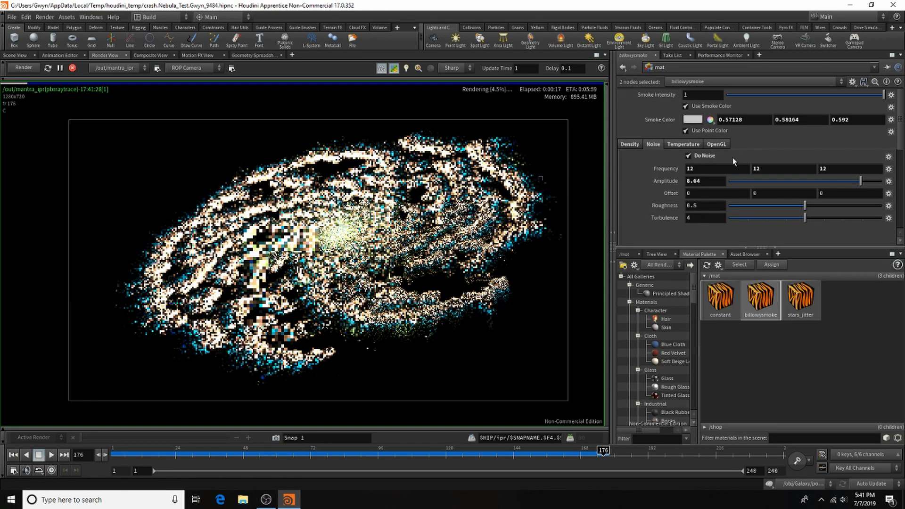
click(701, 128)
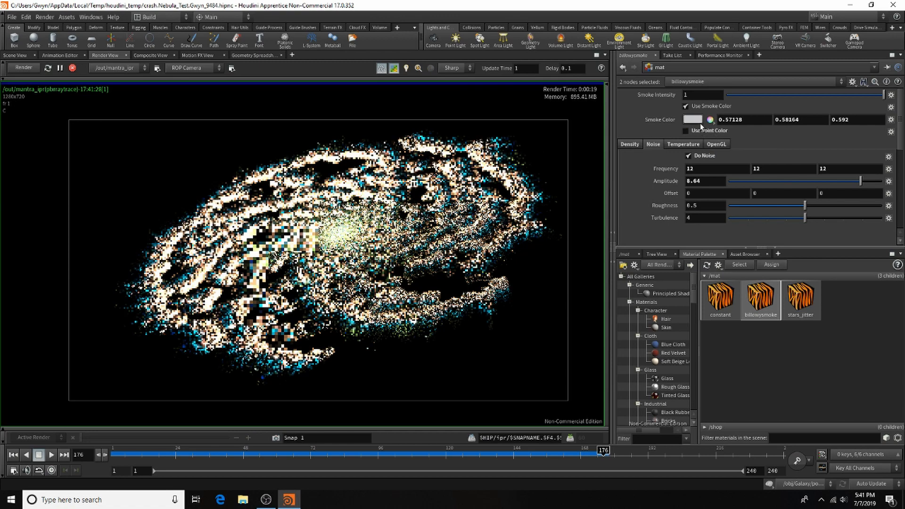
click(699, 120)
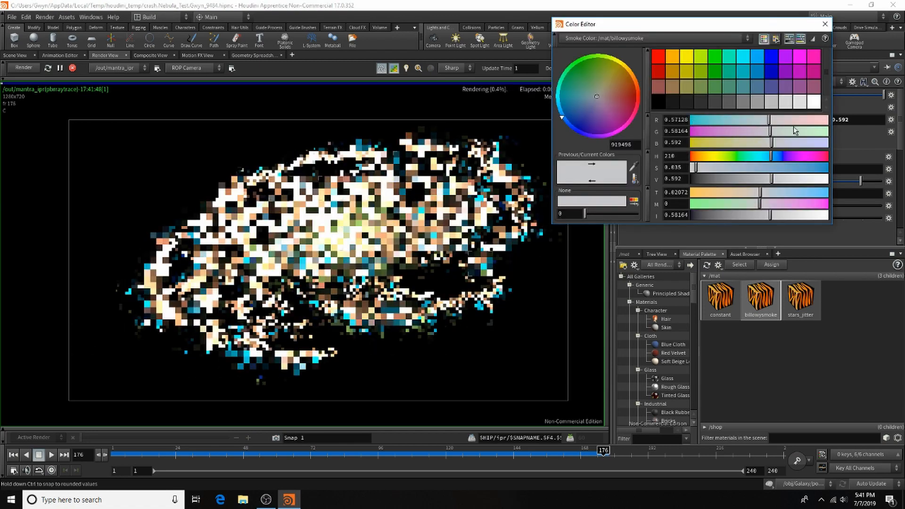
click(724, 119)
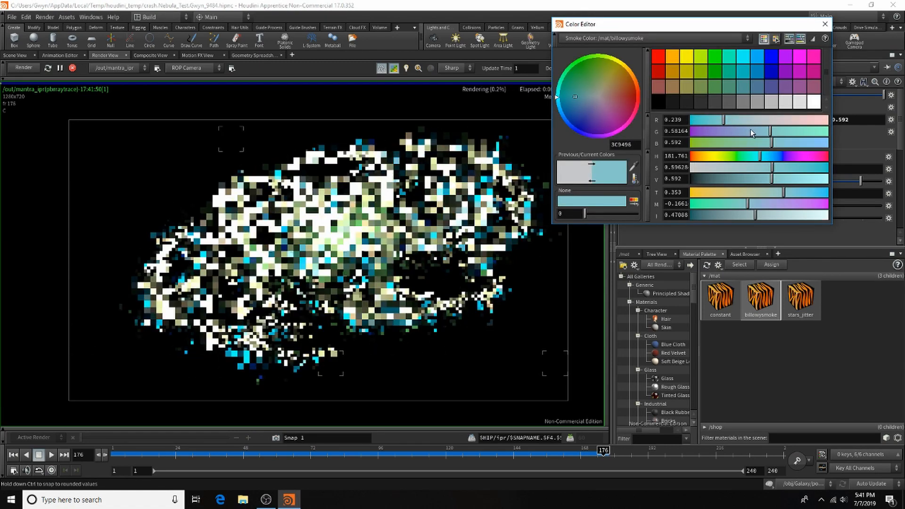
key(Escape)
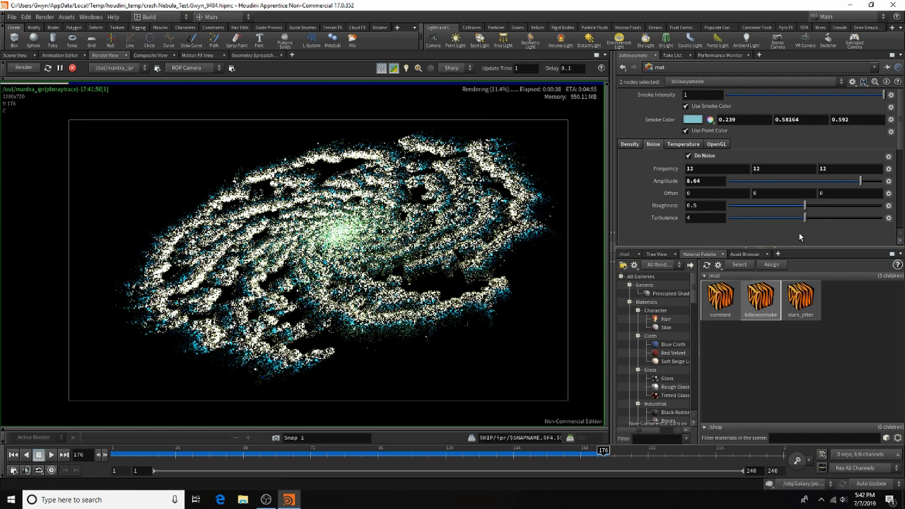
In the Galaxy network's Color_galaxy ramp, delete the last two colour points and move the pink point to position 0.882239, stopping the render.
click(624, 254)
click(693, 266)
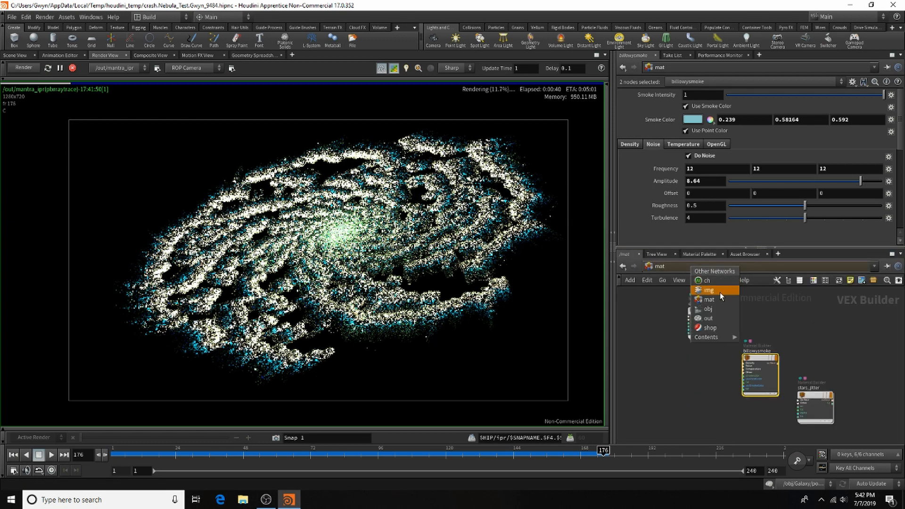
click(720, 310)
double_click(705, 325)
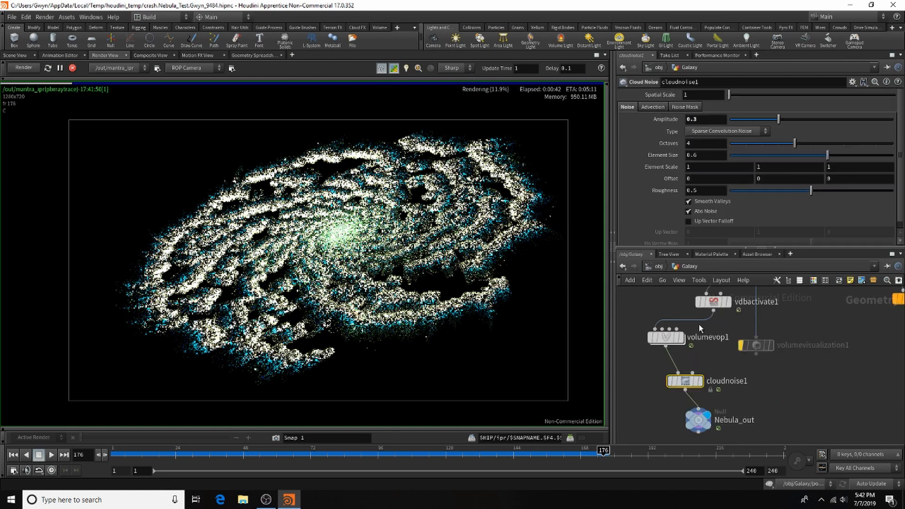
middle_drag(774, 301, 781, 419)
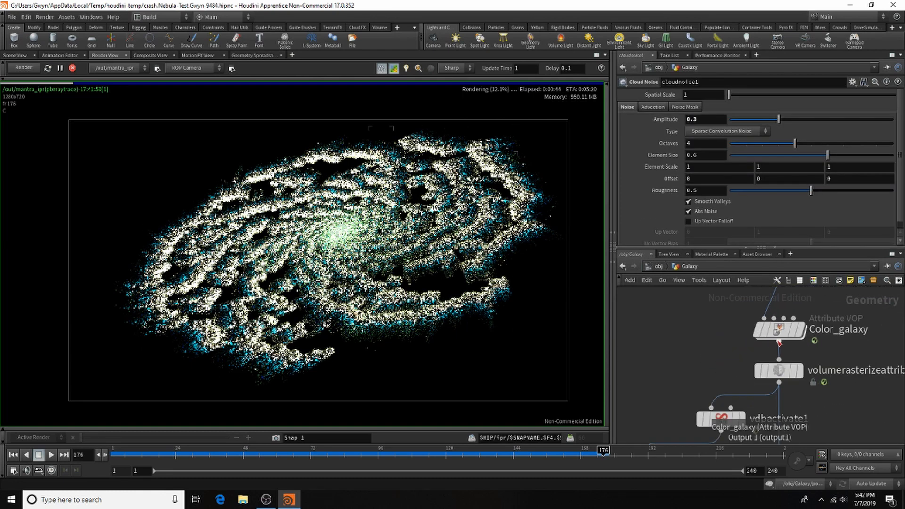
click(802, 325)
scroll(778, 137, down, 3)
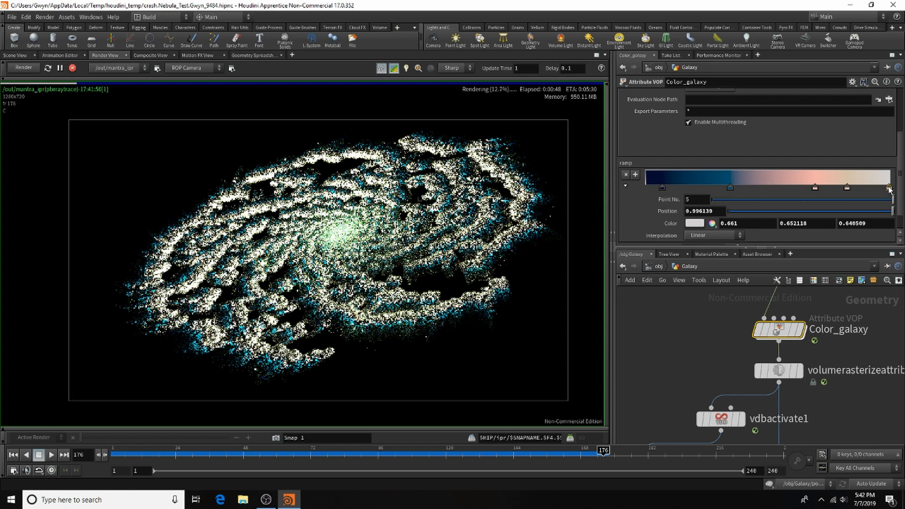
key(Delete)
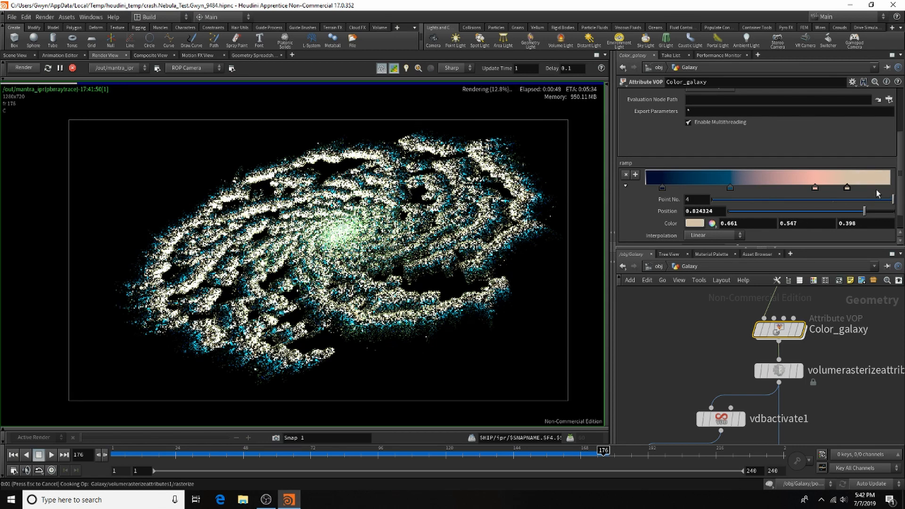
click(72, 69)
key(Delete)
drag(815, 187, 862, 188)
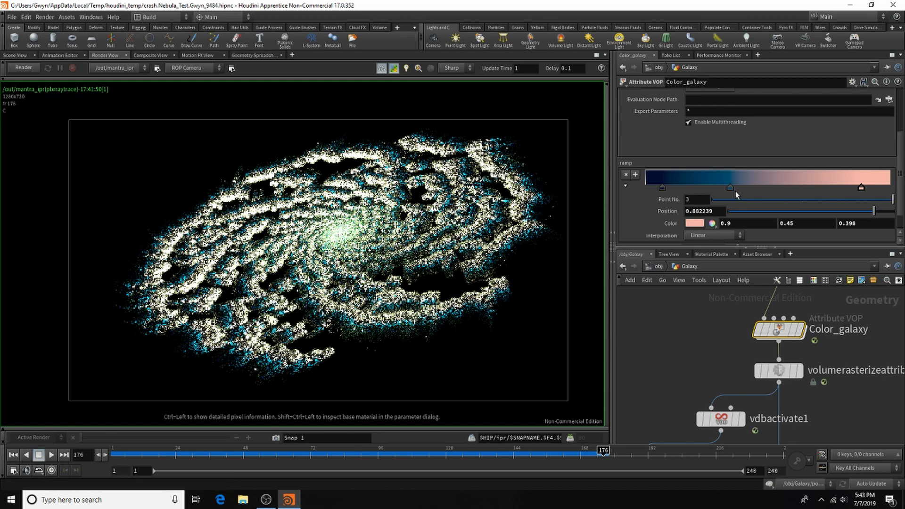
Restart the render and lower the intensity of geolight_baselighting1 to about 3.9.
click(21, 69)
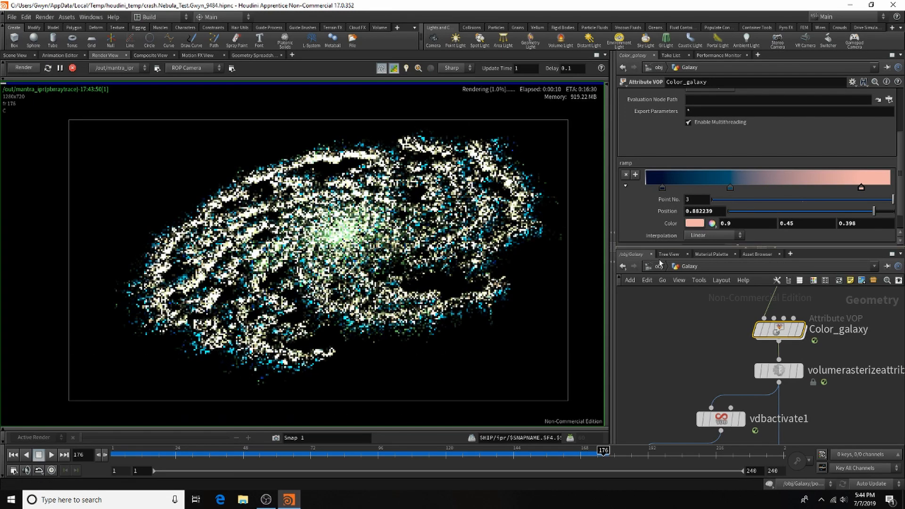
click(659, 266)
click(707, 403)
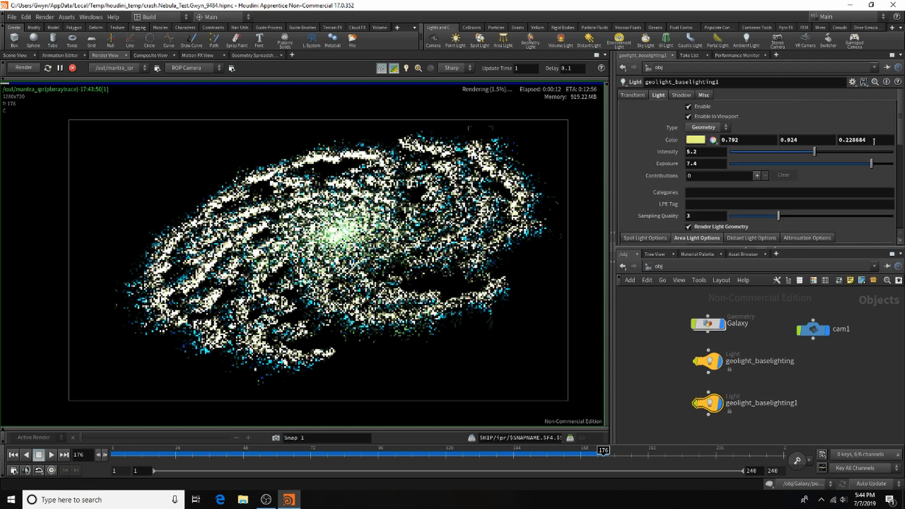
click(759, 153)
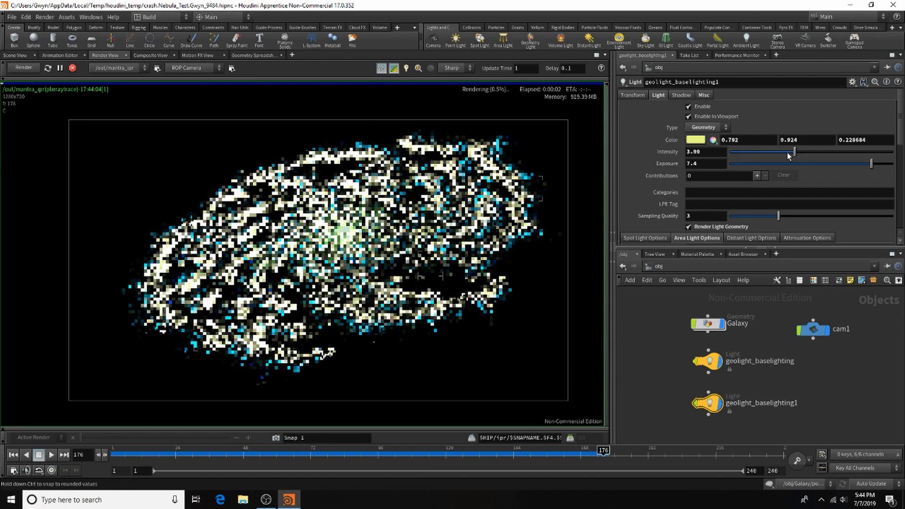
Make geolight_baselighting1's colour greener with a red component of 0.394, and select the geolight_baselighting light.
click(696, 140)
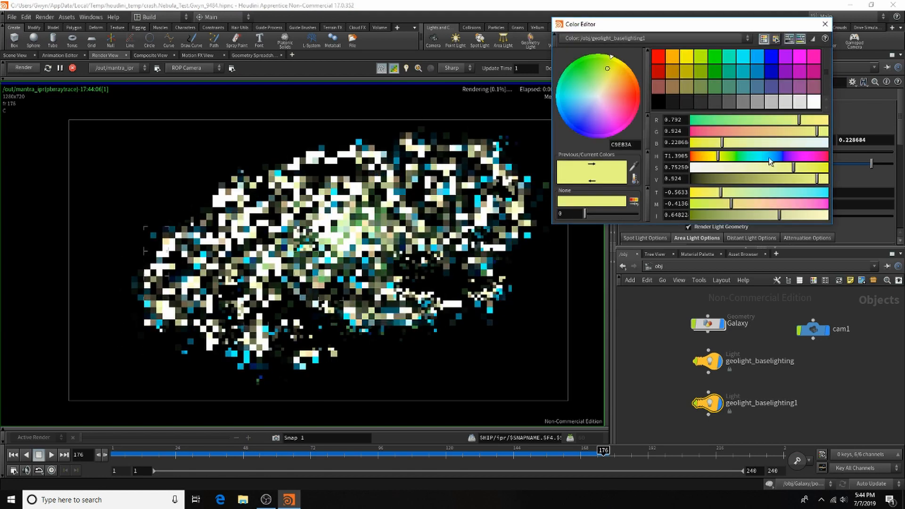
click(746, 121)
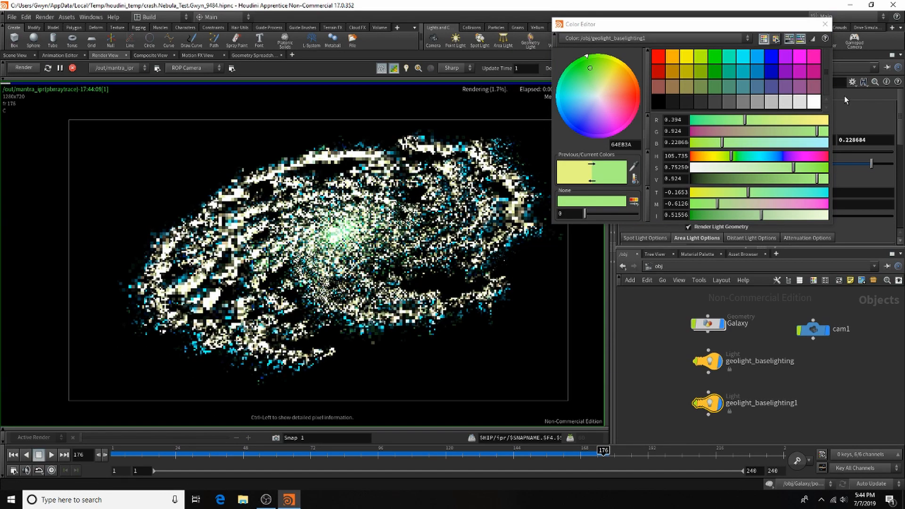
click(825, 24)
click(712, 362)
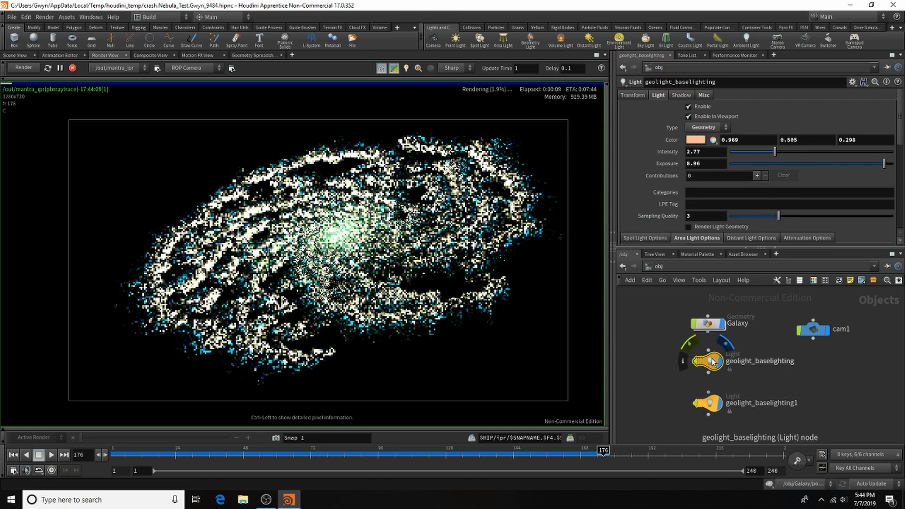